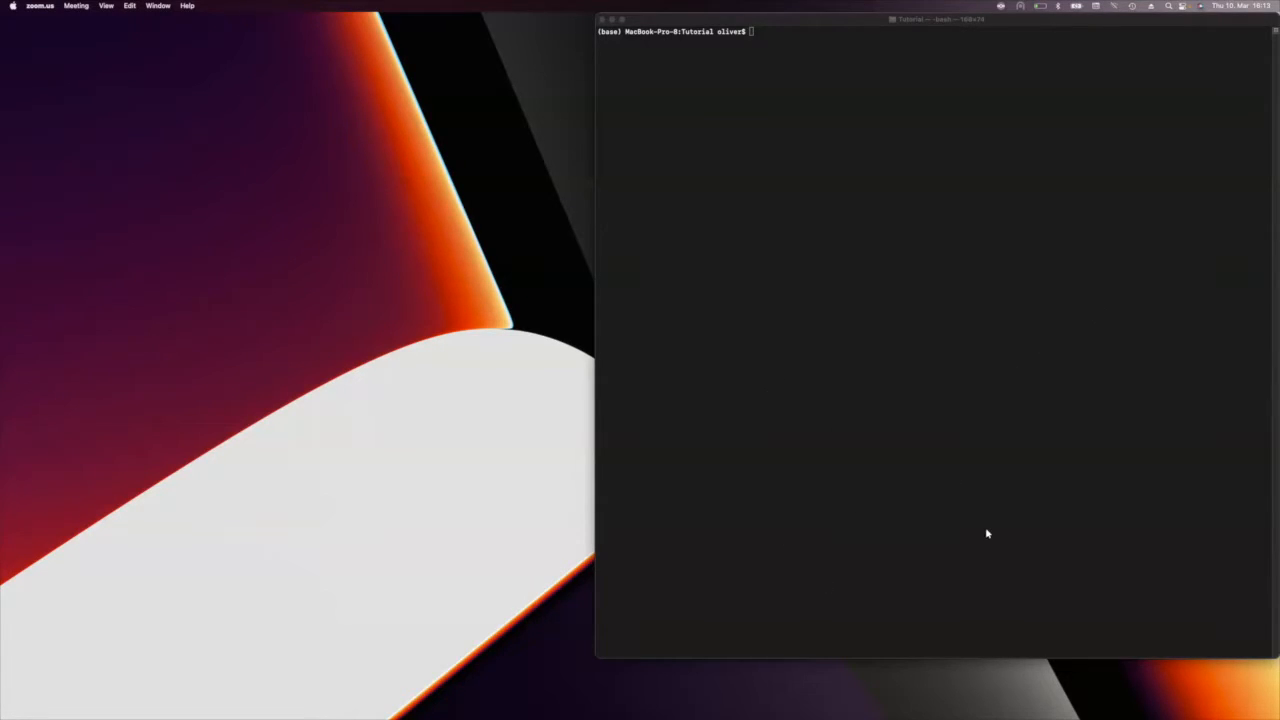
# Step: Launch MEGAN and move its Messages window clear of the main taxonomy tree window
pyautogui.click(471, 584)
pyautogui.moveTo(458, 712)
pyautogui.click(965, 693)
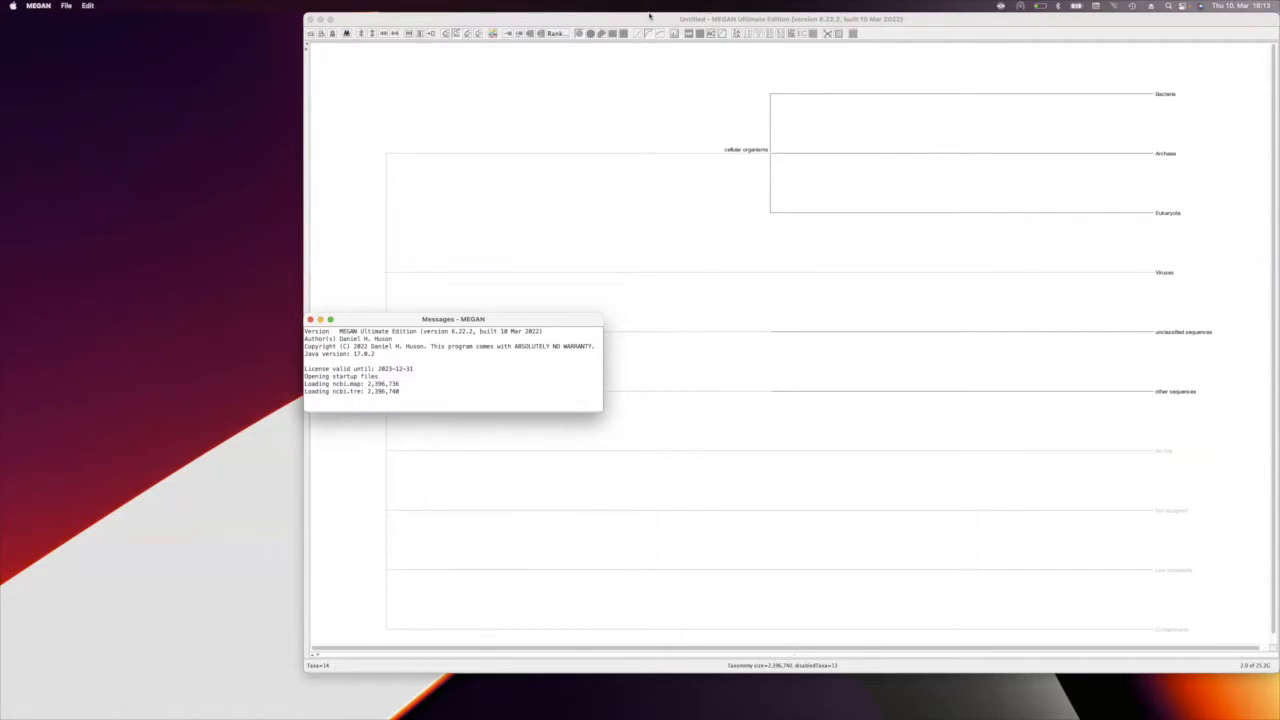
pyautogui.moveTo(565, 323); pyautogui.dragTo(261, 598)
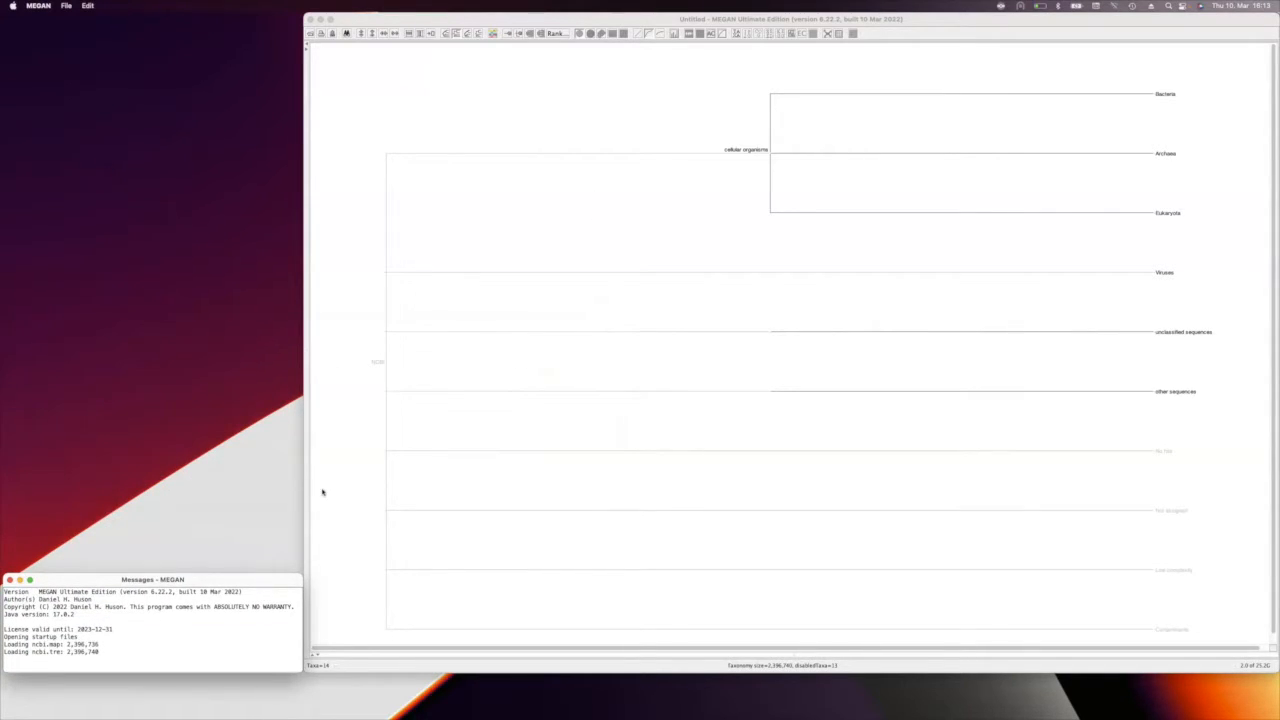
pyautogui.click(485, 20)
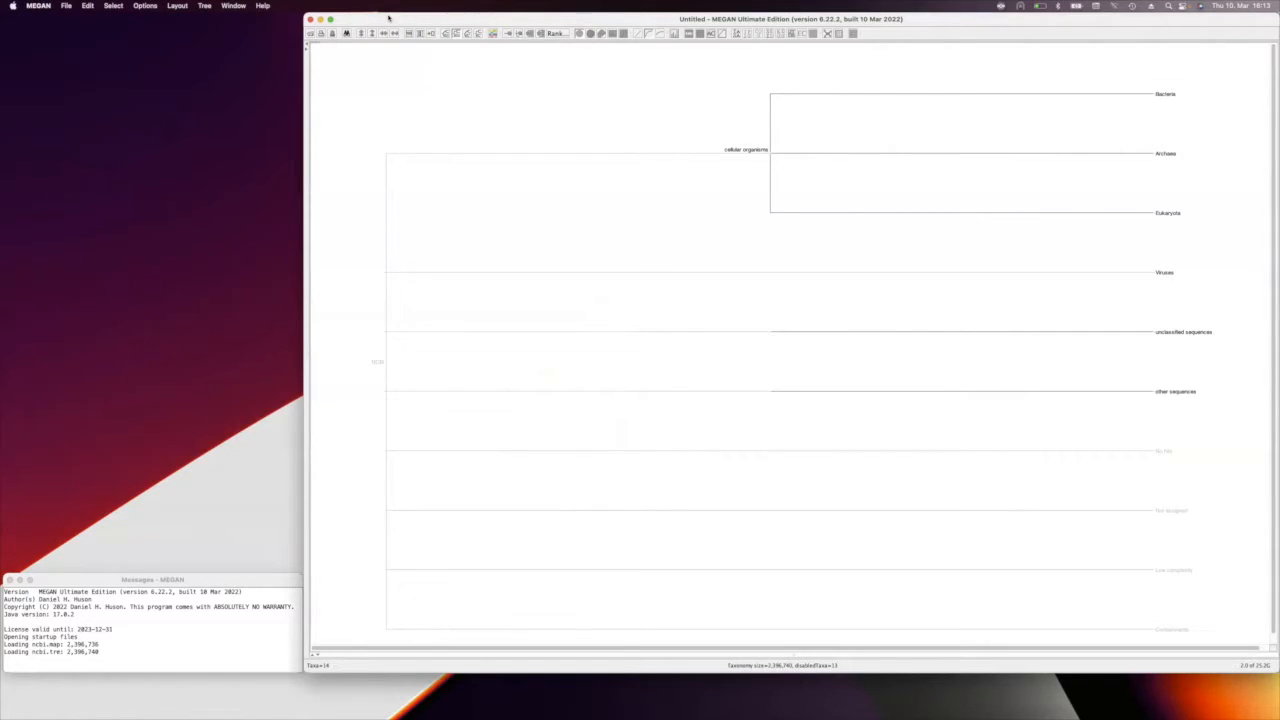
# Step: Open the recently used comparison file Kitten_Comparison.megan from the Tutorial folder
pyautogui.click(113, 6)
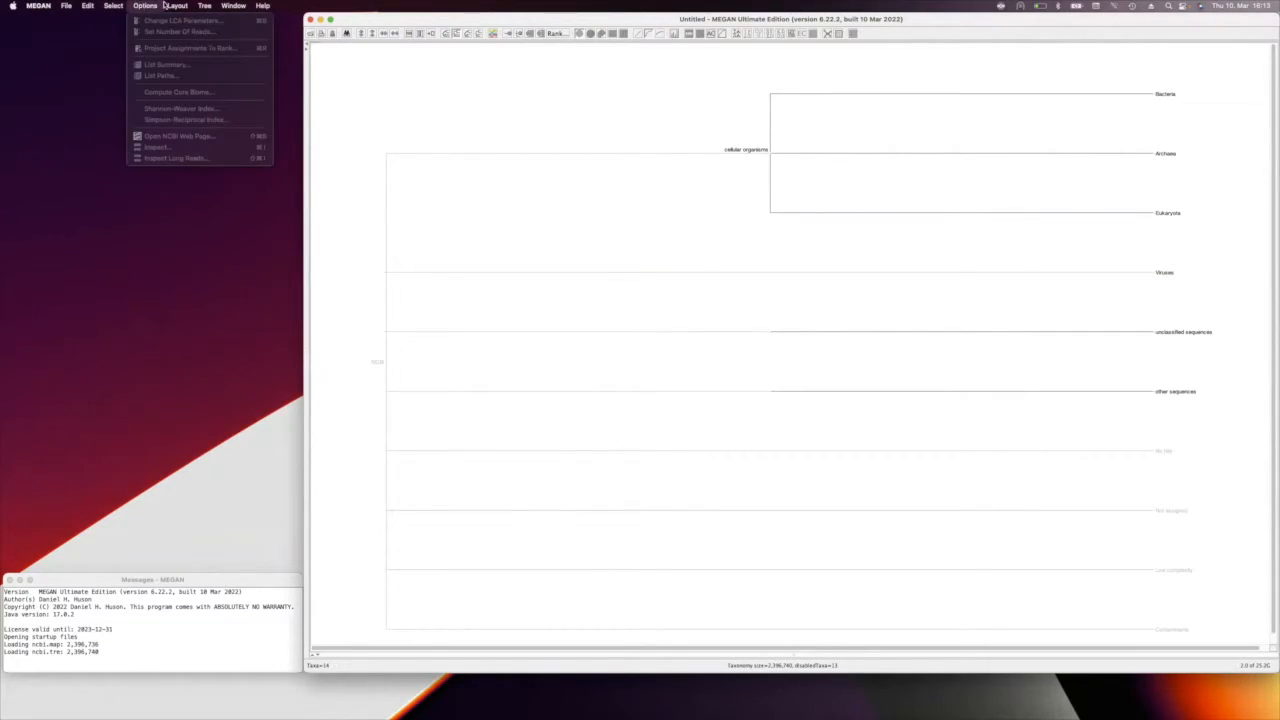
pyautogui.moveTo(189, 6)
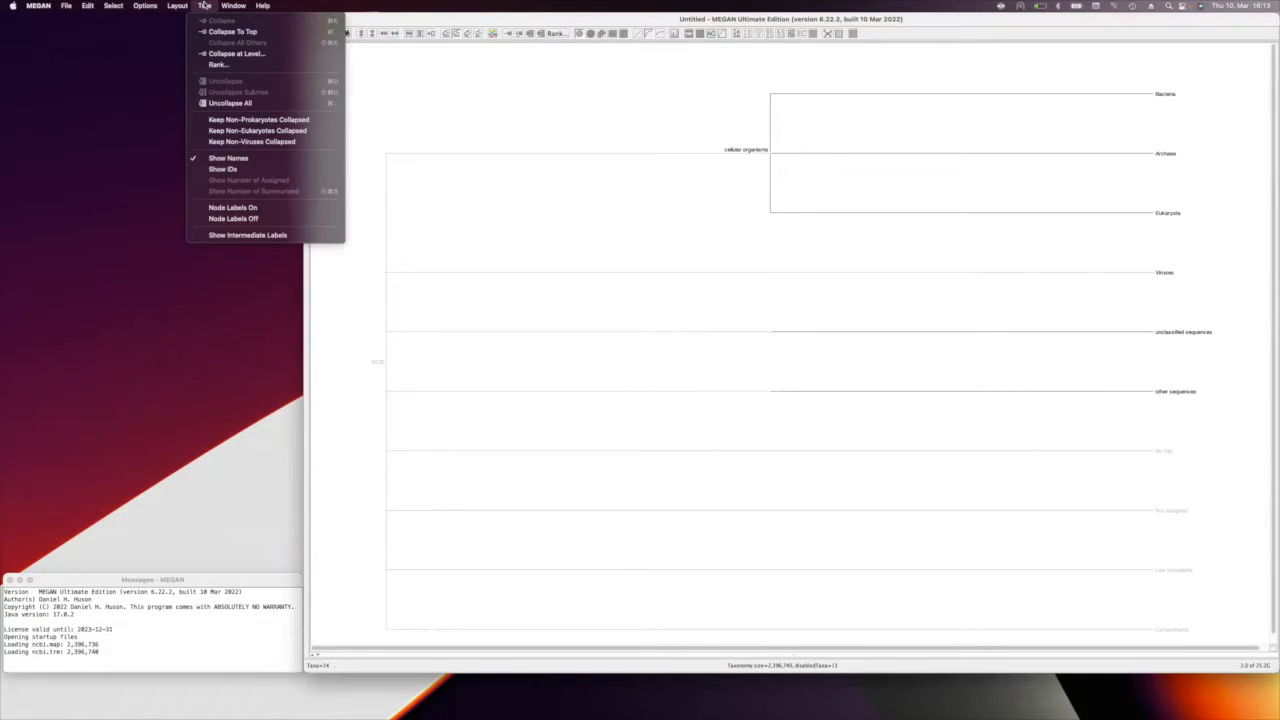
pyautogui.moveTo(67, 5)
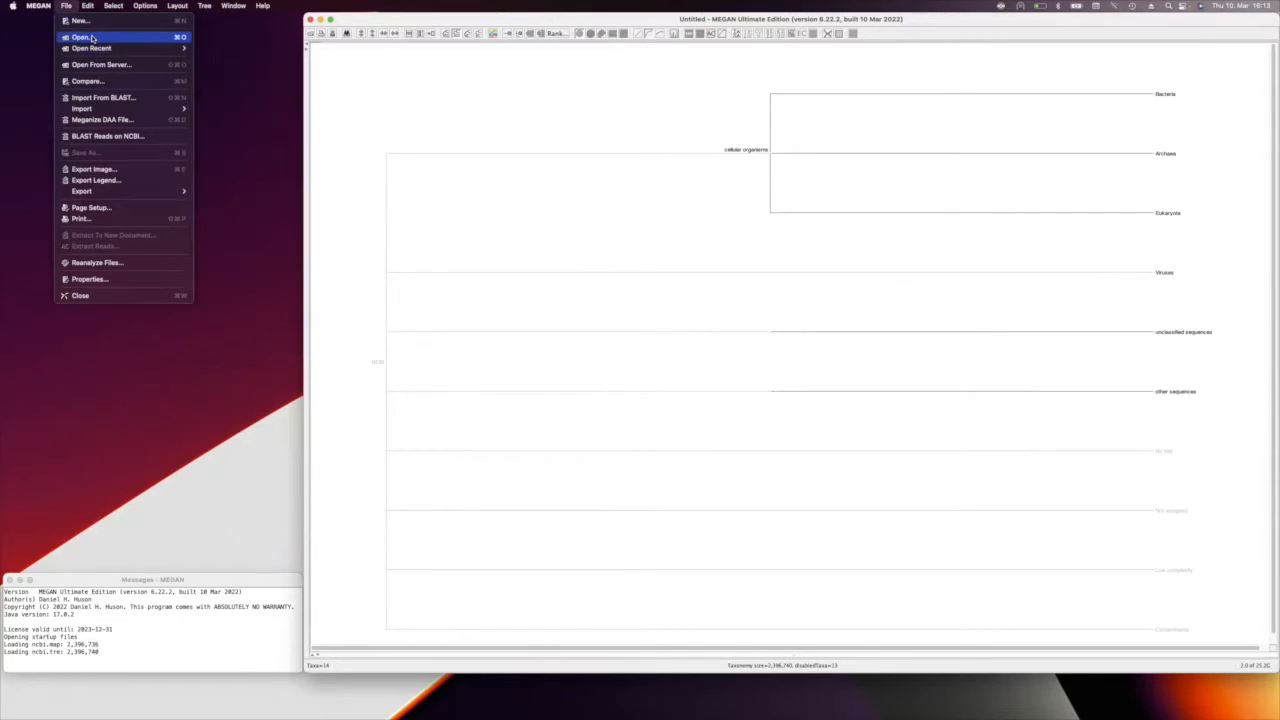
pyautogui.moveTo(92, 48)
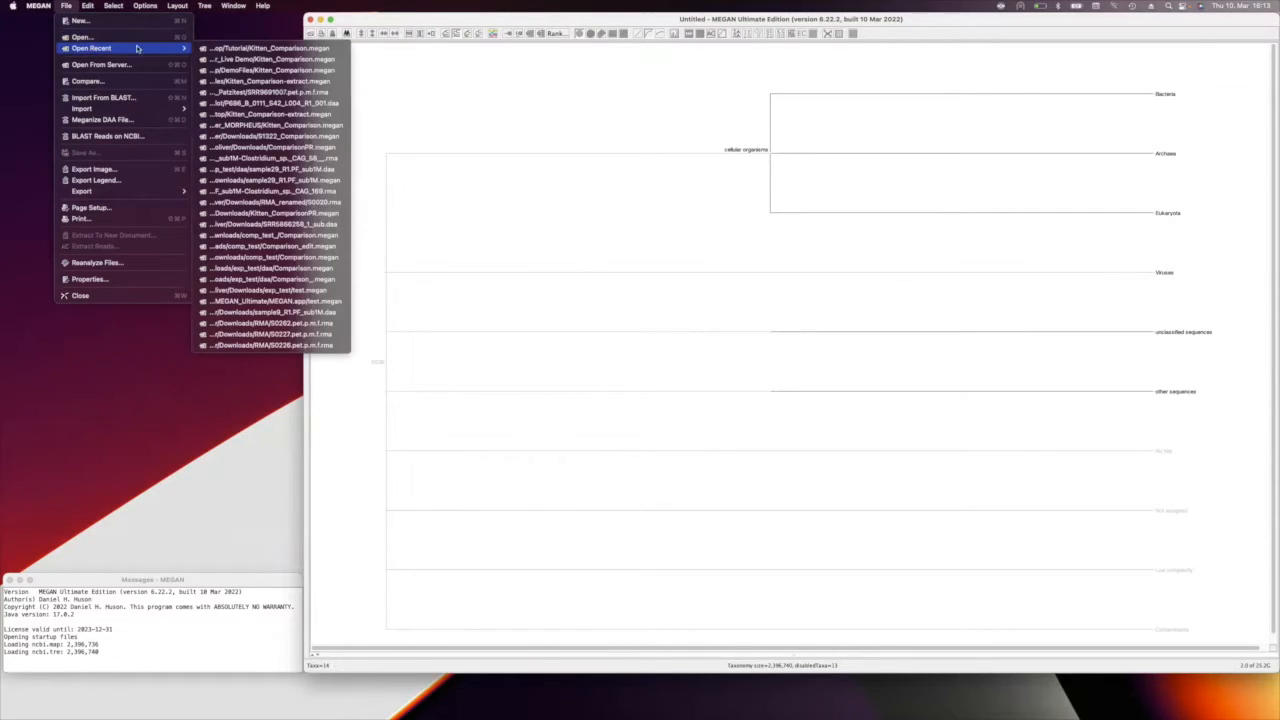
pyautogui.click(296, 52)
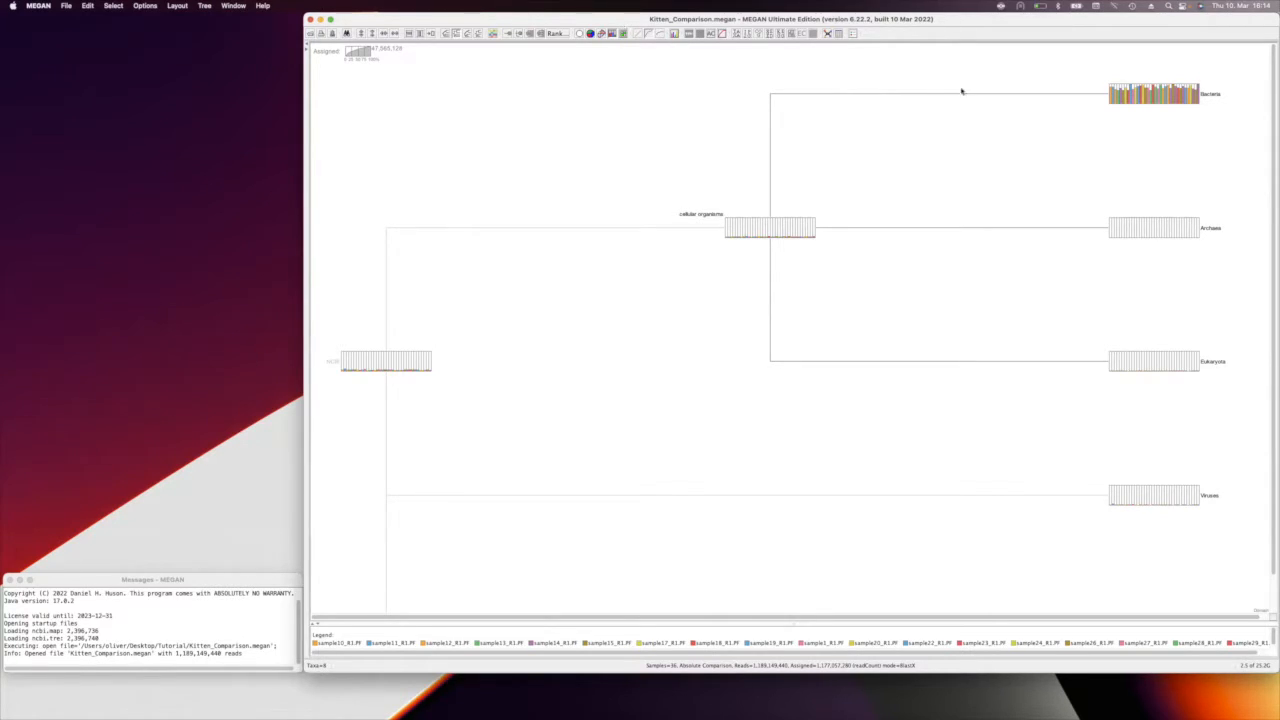
# Step: Import the metadata file Kitten_MEGAN_Metadata.txt, clearing the existing metadata, and move the samples viewer beside the taxonomy tree
pyautogui.click(66, 5)
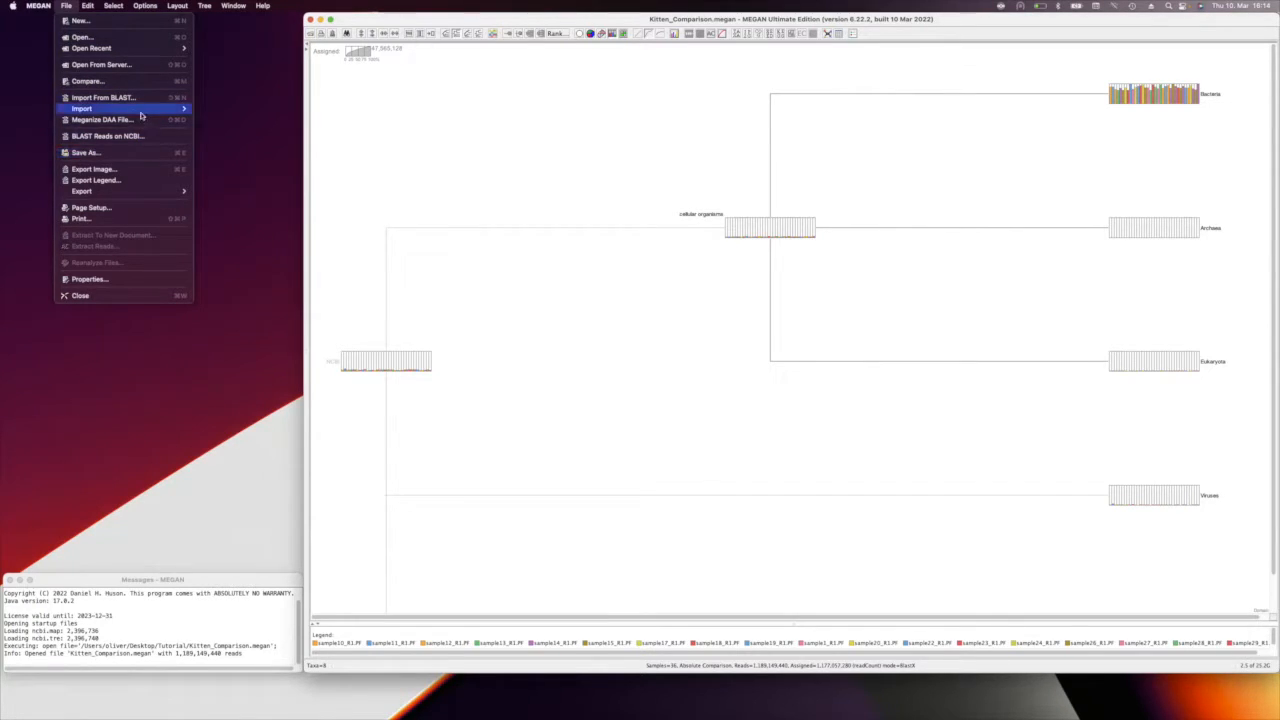
pyautogui.moveTo(170, 108)
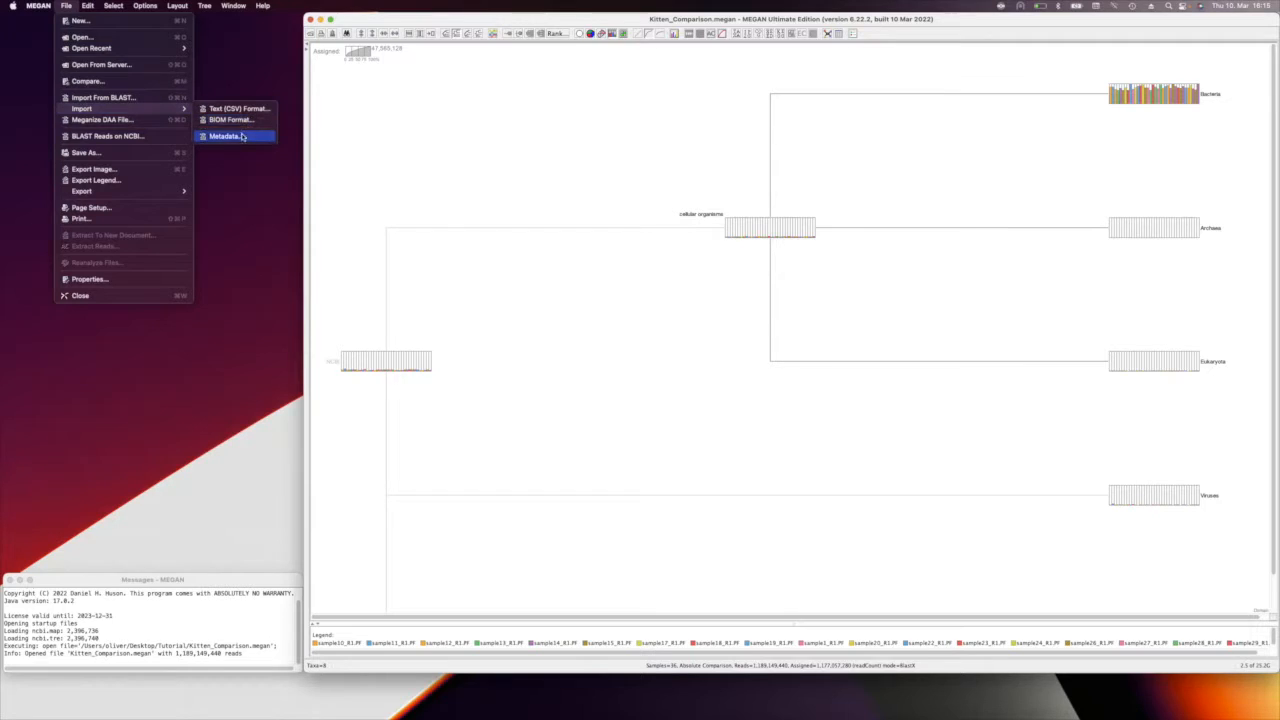
pyautogui.click(247, 136)
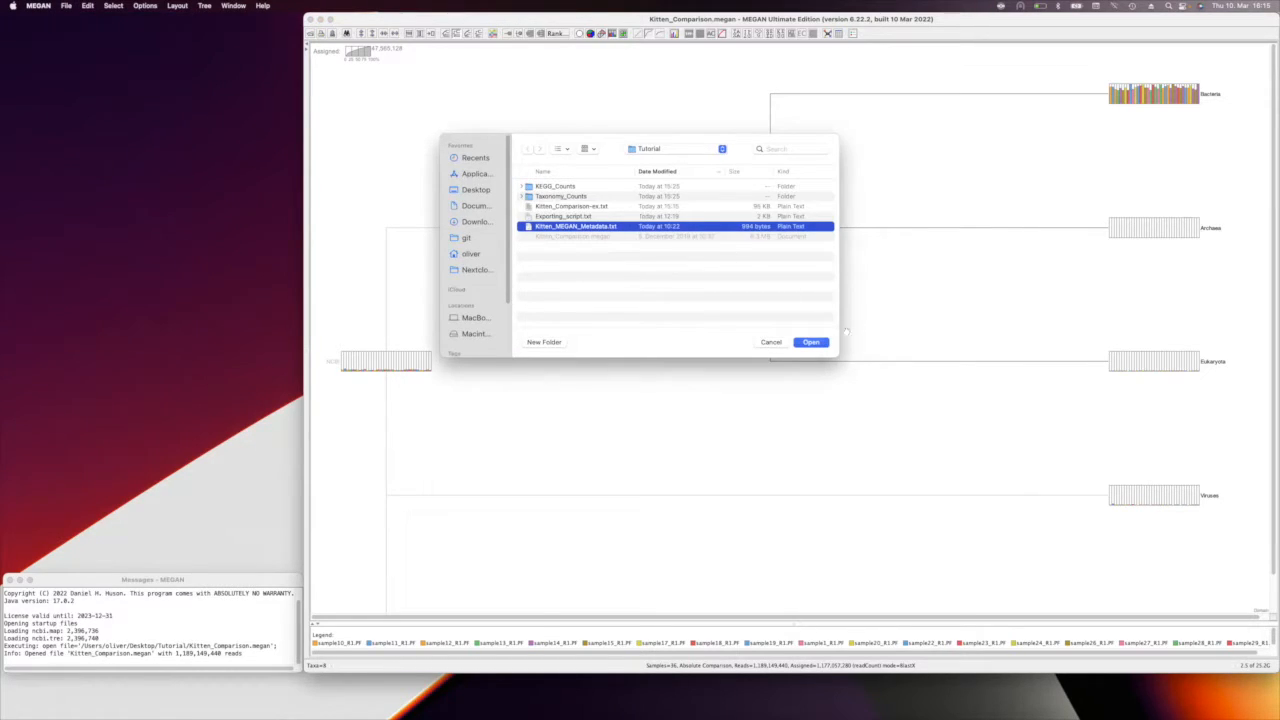
pyautogui.click(811, 342)
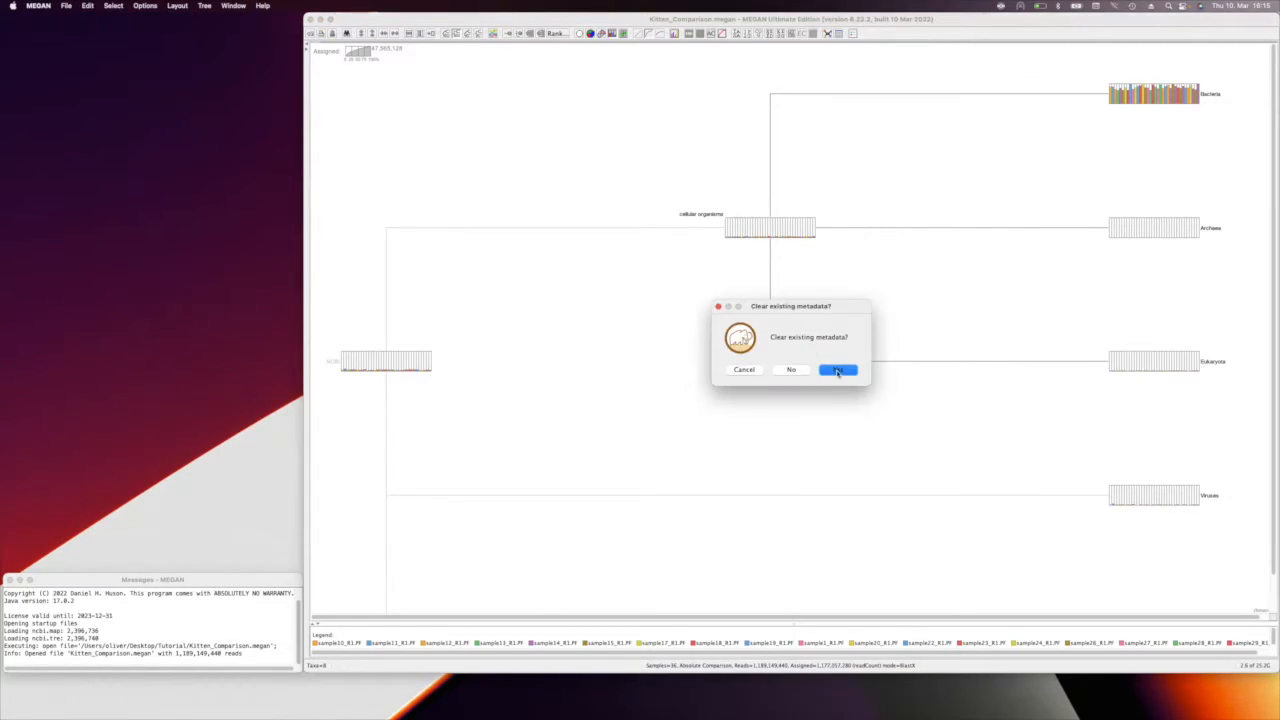
pyautogui.click(838, 370)
pyautogui.moveTo(904, 163); pyautogui.dragTo(282, 15)
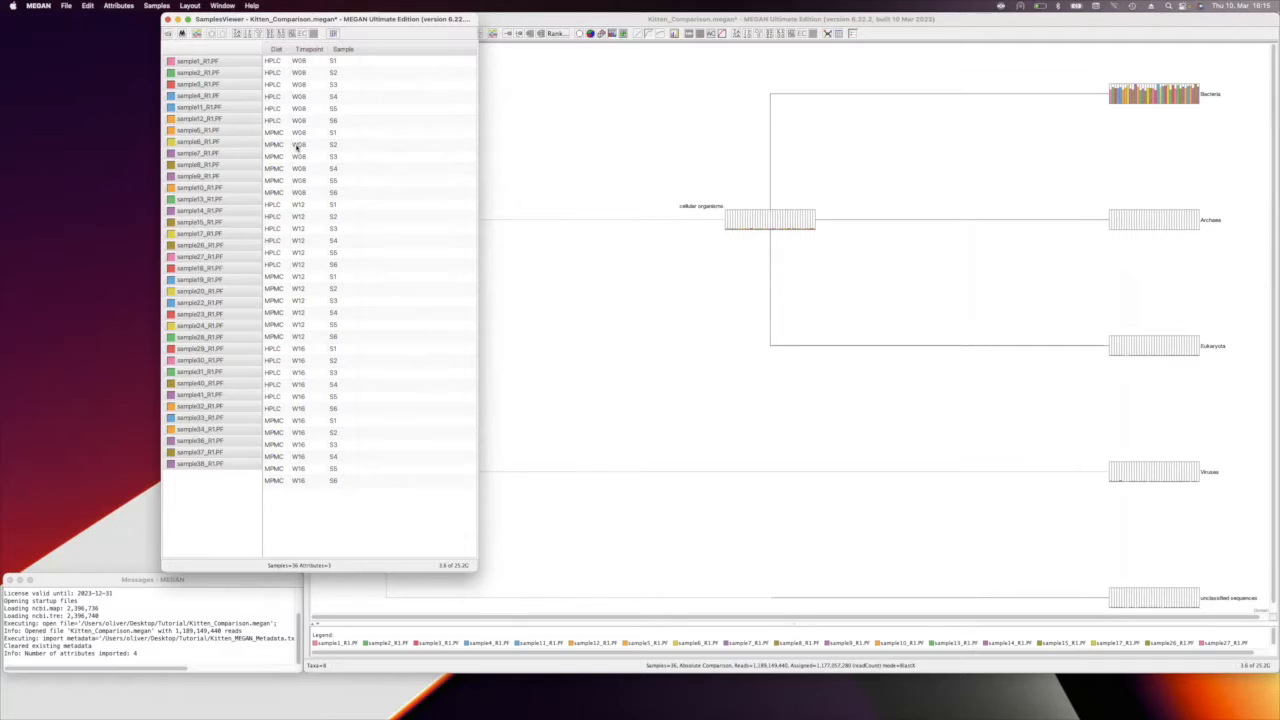
pyautogui.moveTo(280, 20); pyautogui.dragTo(181, 6)
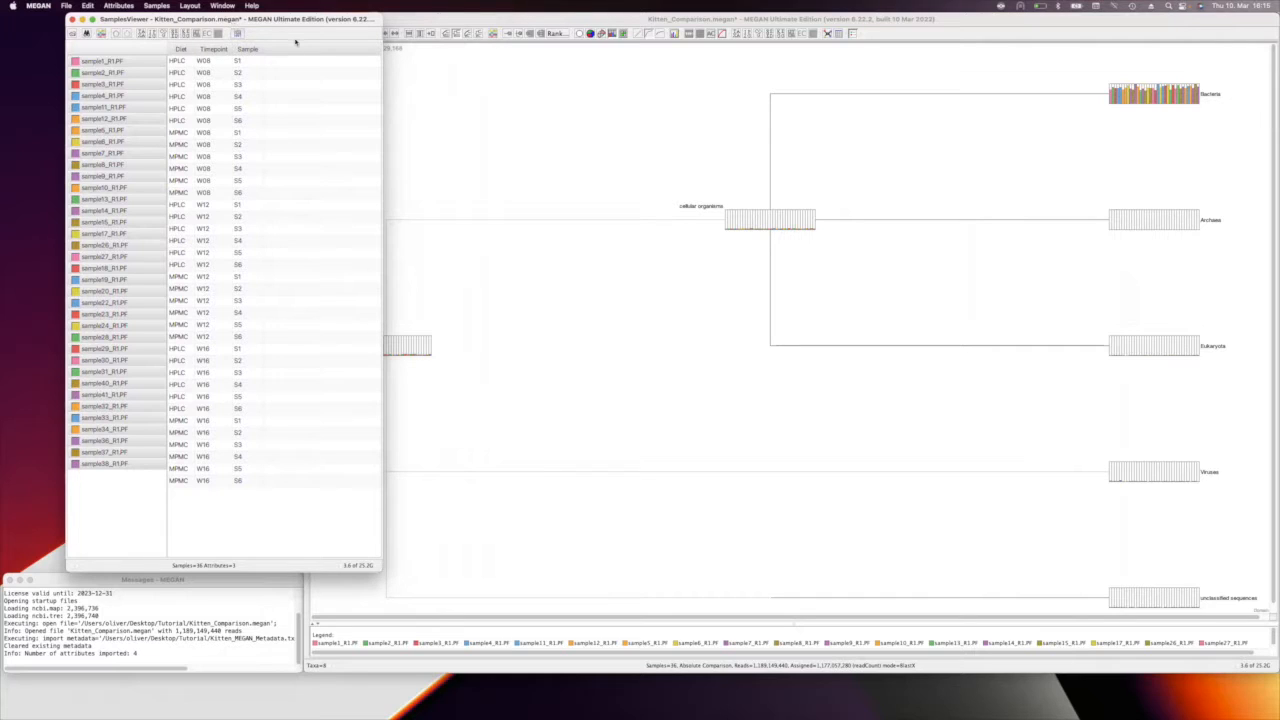
# Step: Switch to the Tutorial folder in Finder and open Kitten_MEGAN_Metadata.txt in BBEdit
pyautogui.hotkey('ctrl', 'Up')
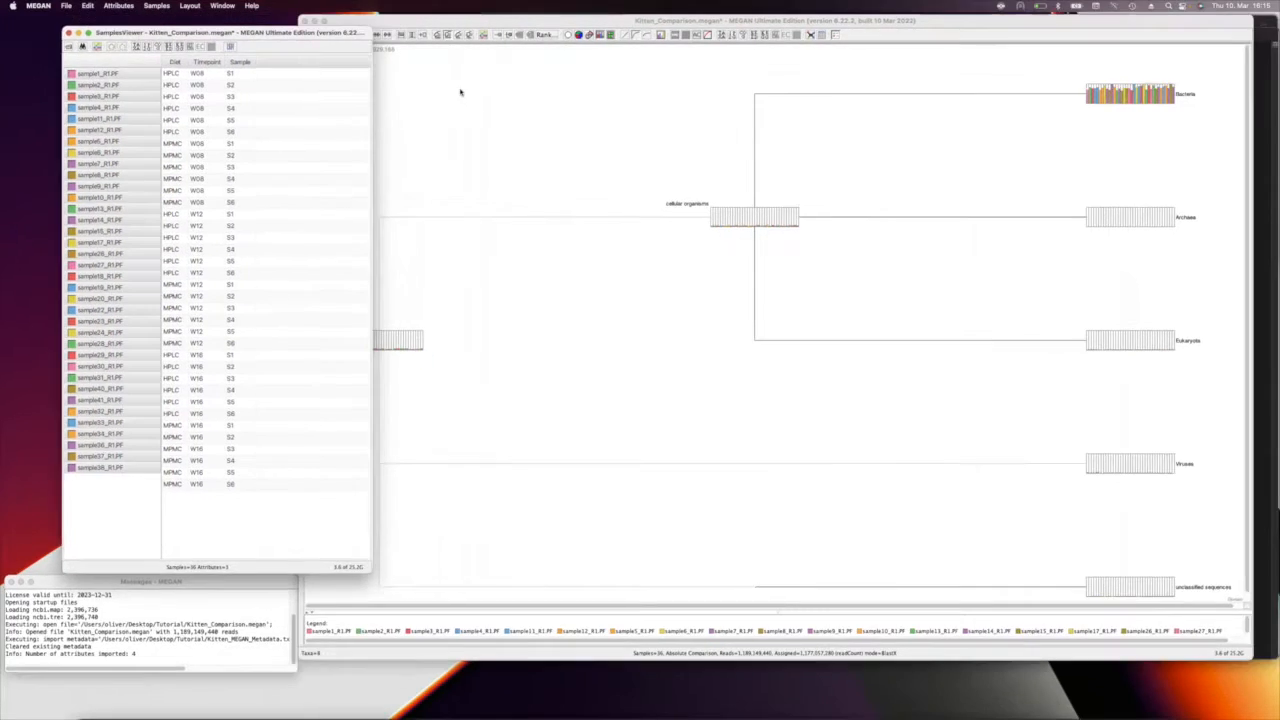
pyautogui.click(1062, 158)
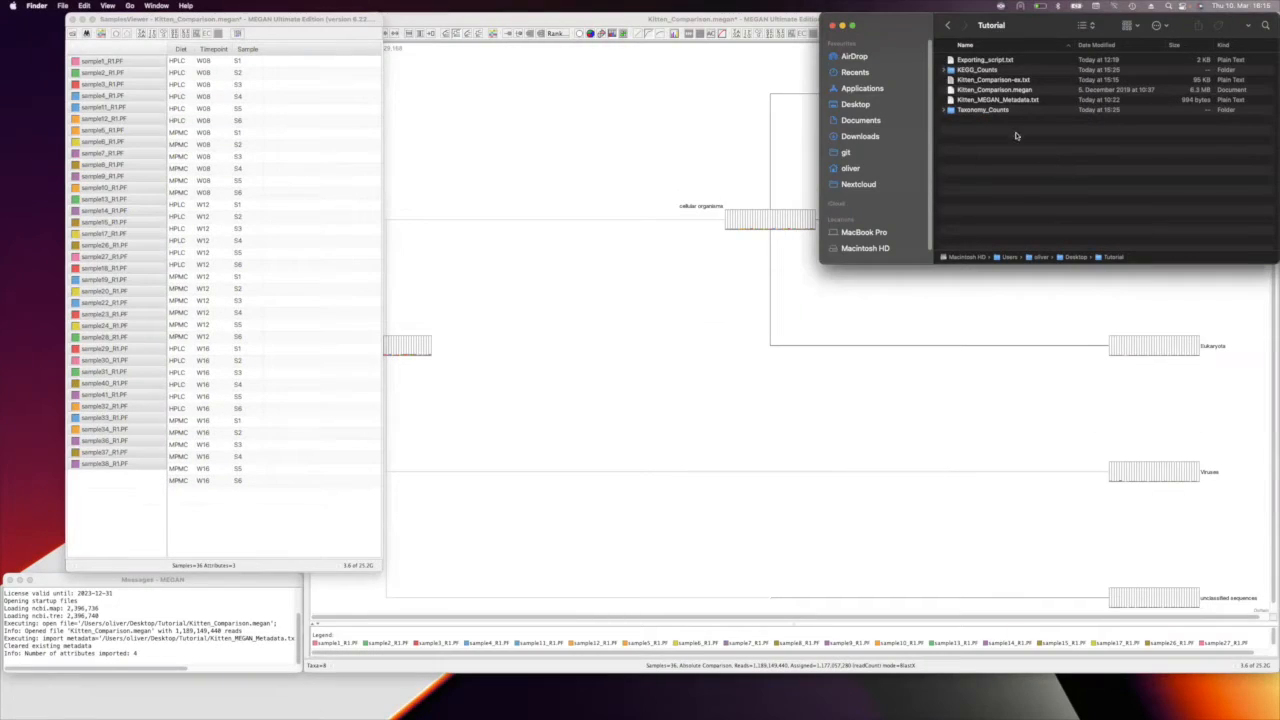
pyautogui.click(1022, 102)
pyautogui.rightClick(1025, 101)
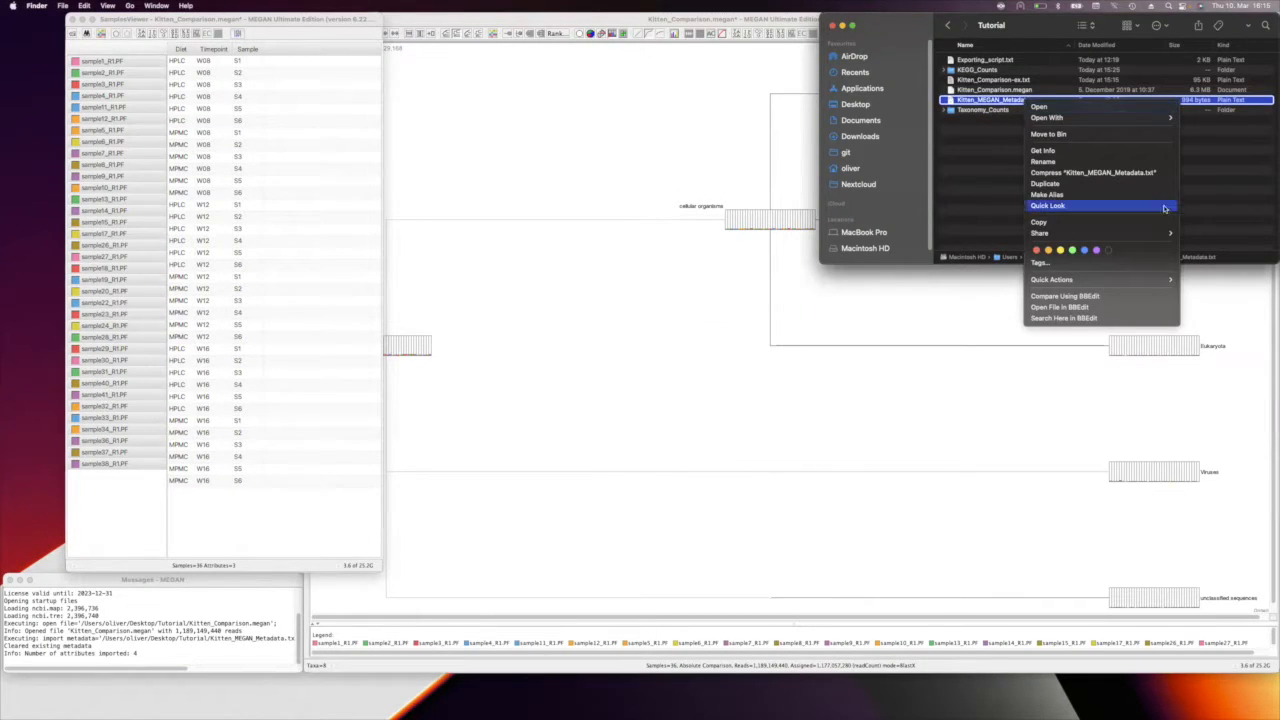
pyautogui.click(1086, 308)
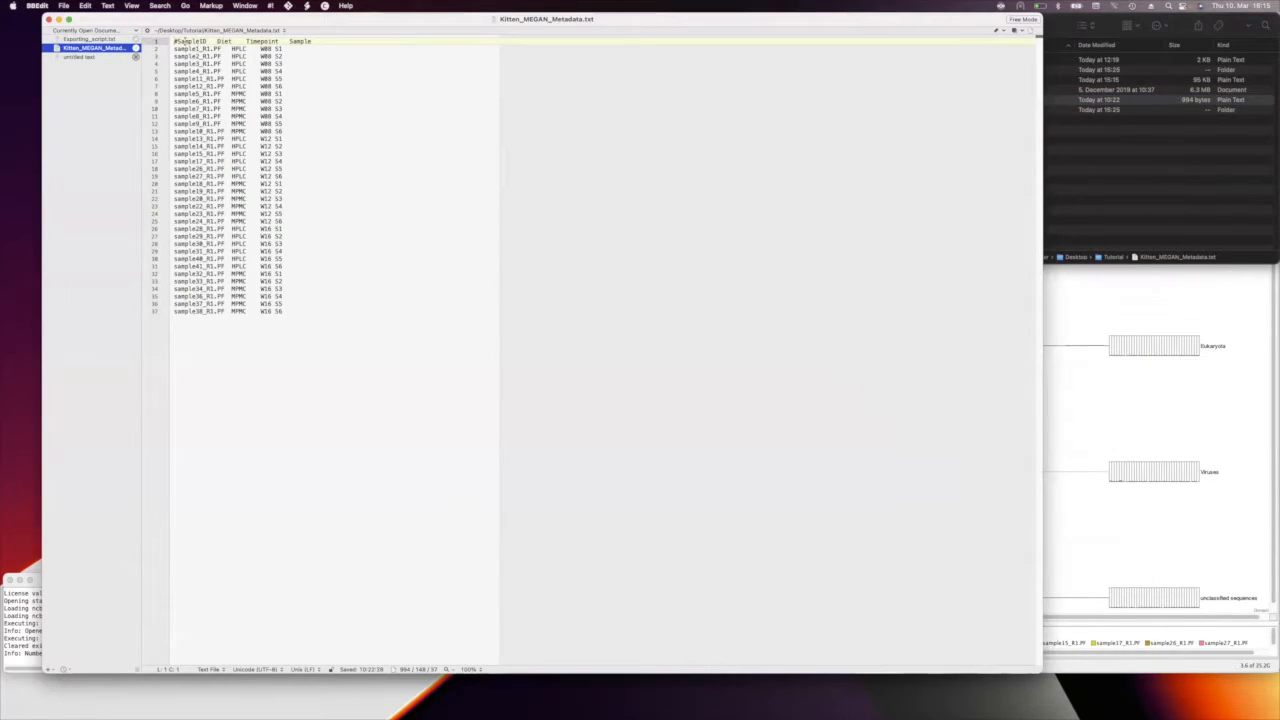
# Step: Examine the metadata file's header line and first sample rows, then put away the text editor and close the Finder window
pyautogui.moveTo(173, 41); pyautogui.dragTo(310, 45)
pyautogui.click(204, 63)
pyautogui.click(224, 48)
pyautogui.click(241, 56)
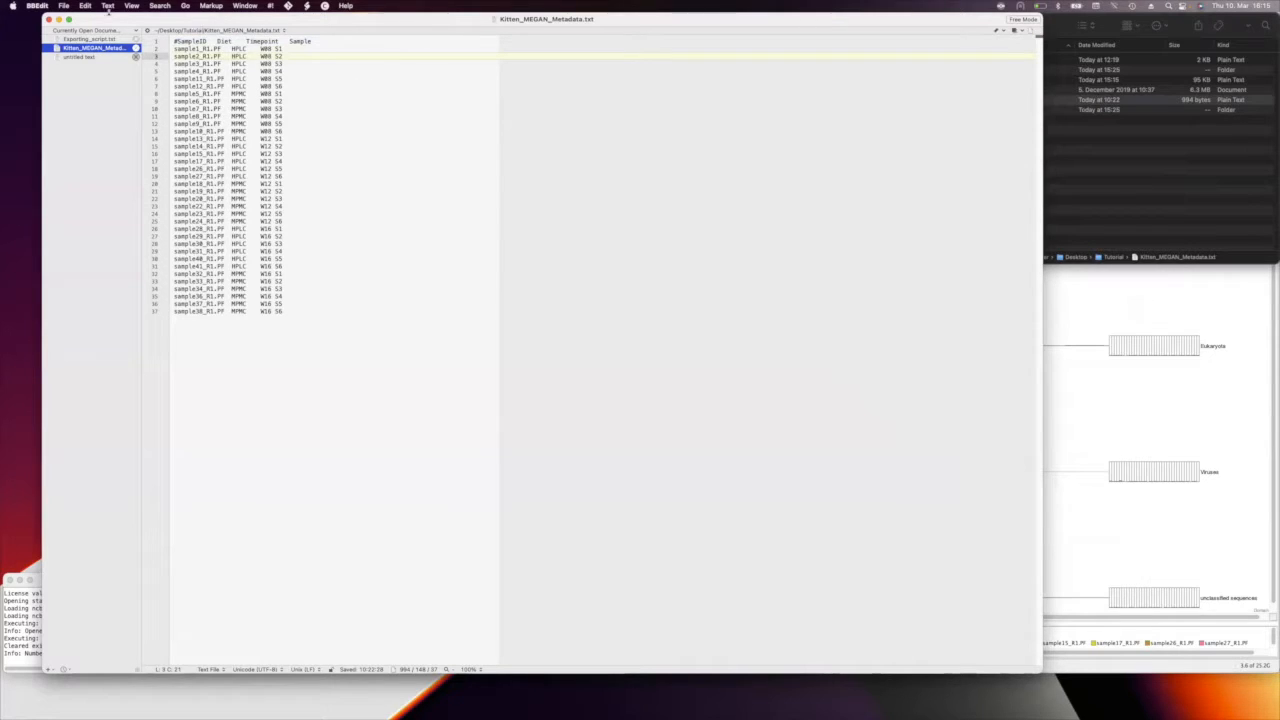
pyautogui.click(58, 19)
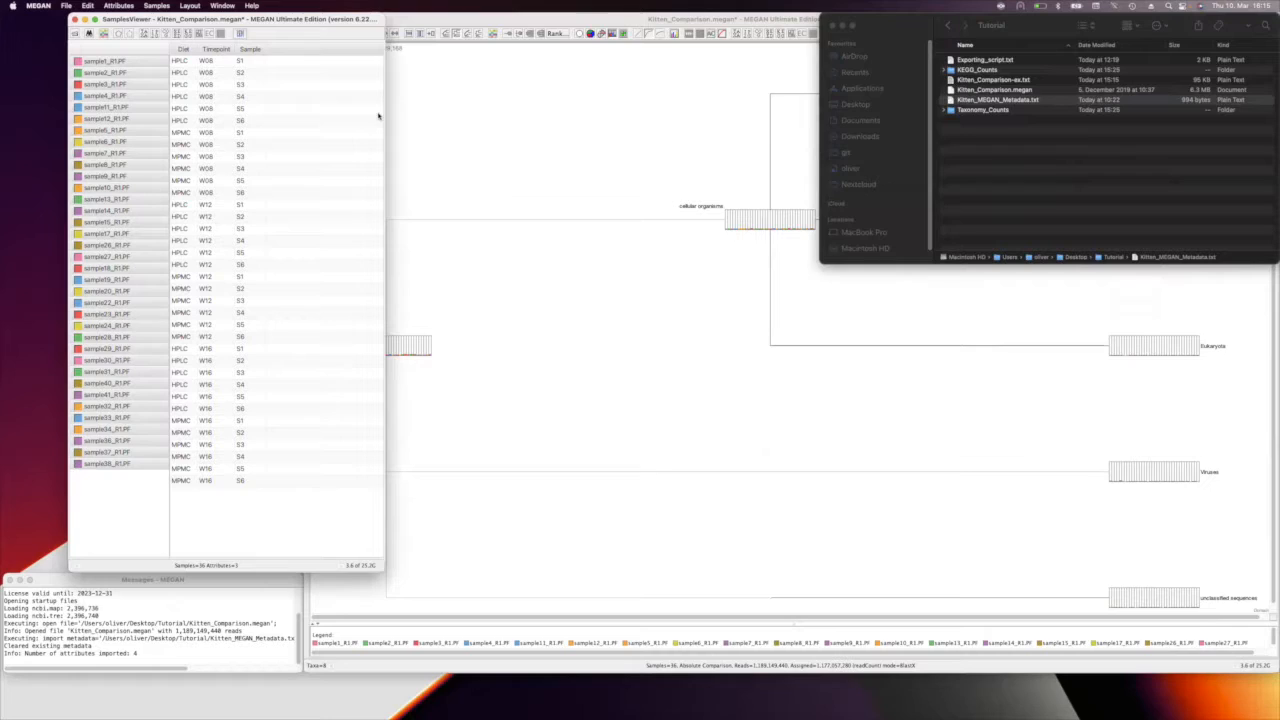
pyautogui.click(833, 25)
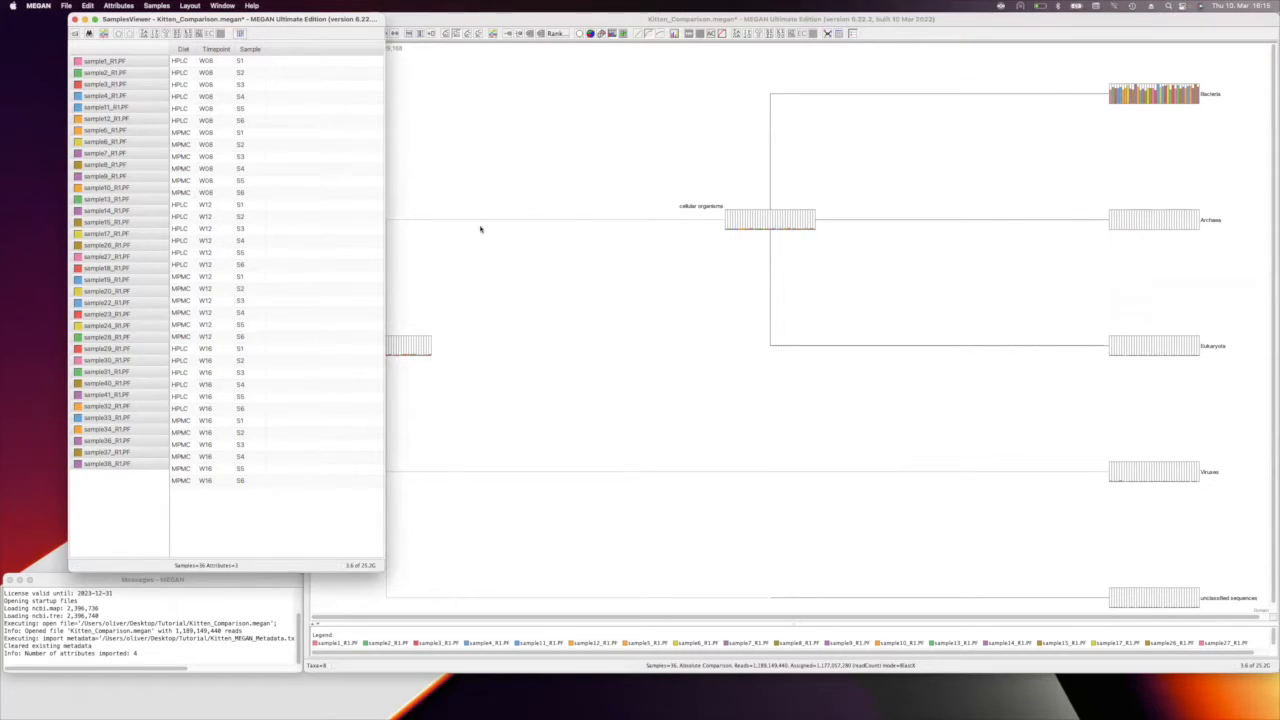
# Step: Change the color table of the samples to Caspian8 and shift the samples viewer slightly aside
pyautogui.moveTo(293, 19); pyautogui.dragTo(291, 18)
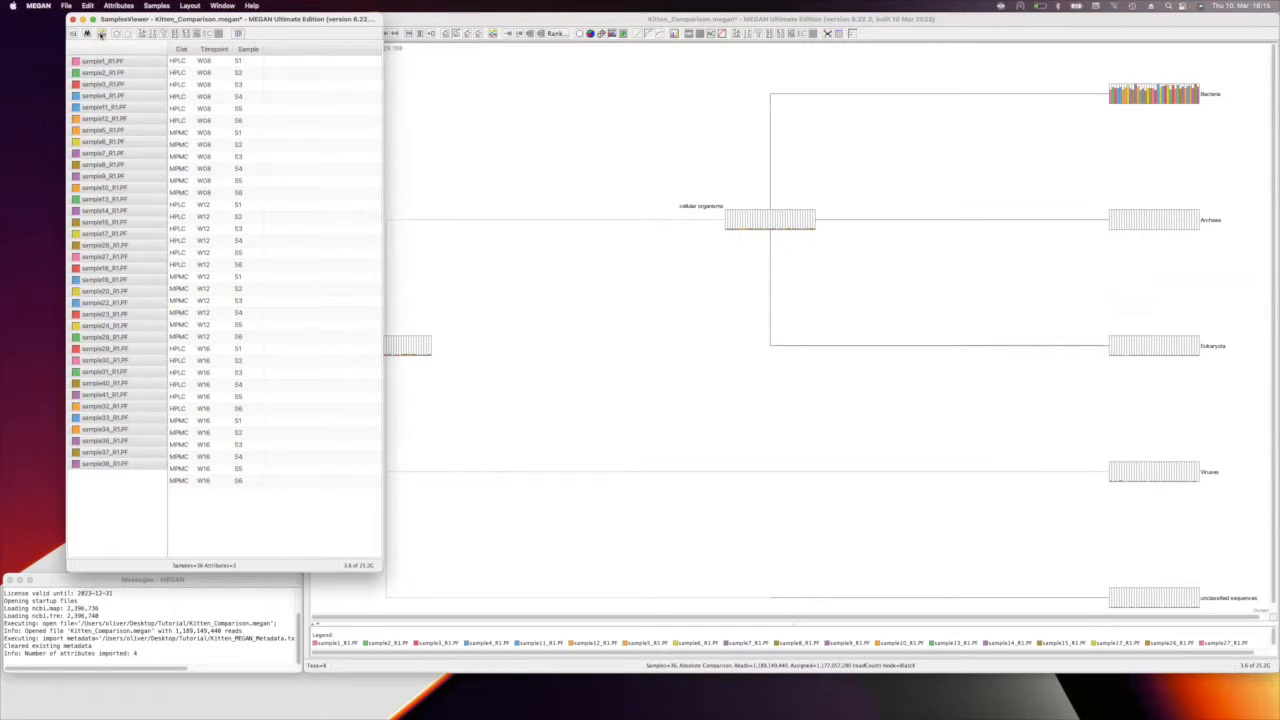
pyautogui.click(101, 33)
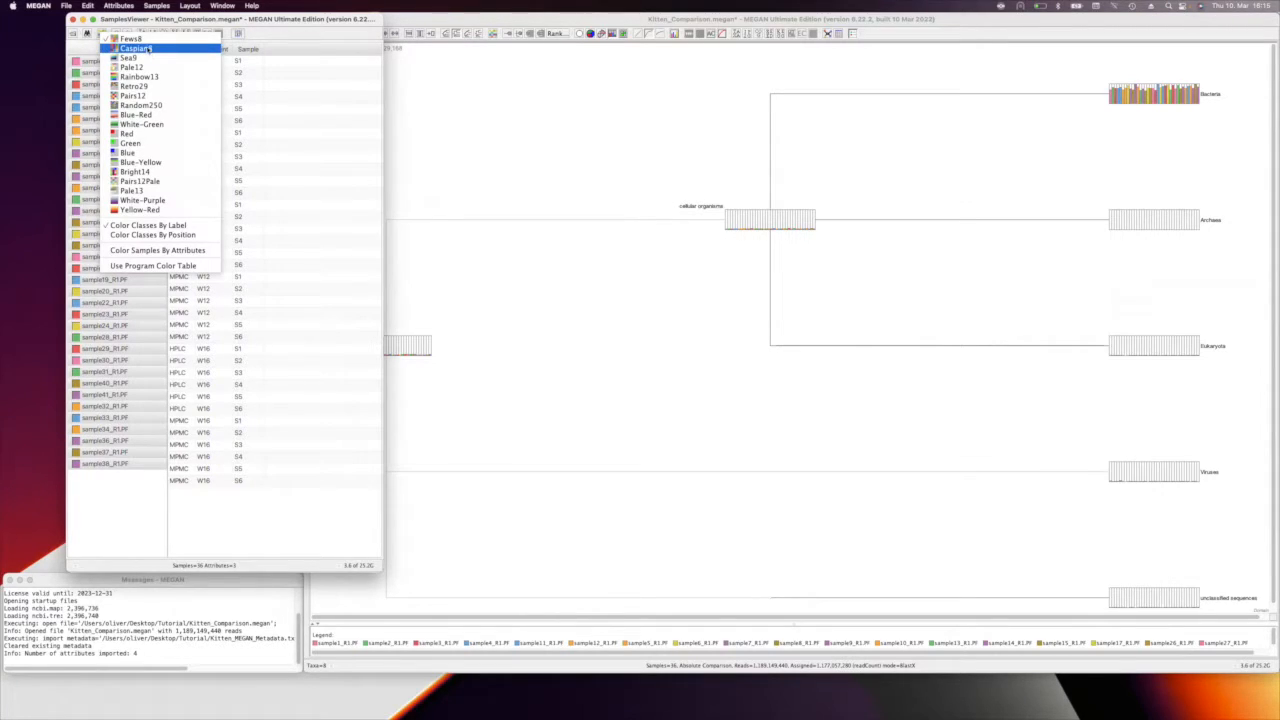
pyautogui.click(148, 50)
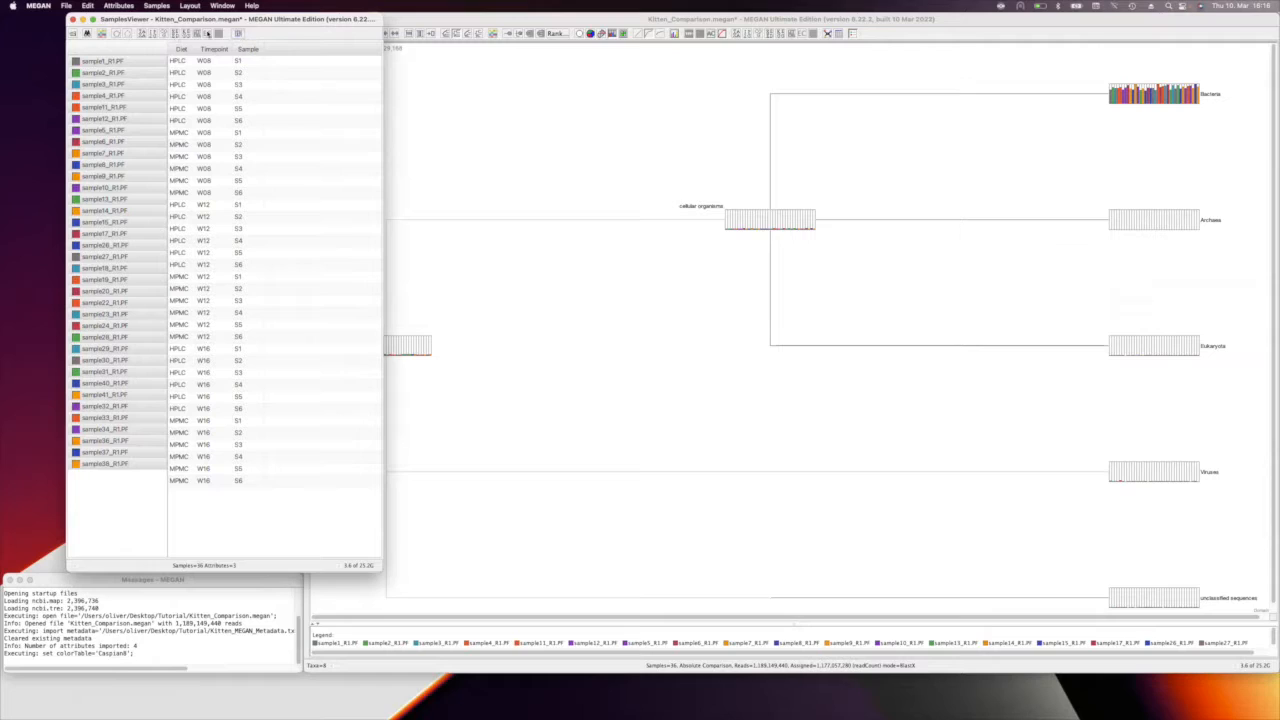
pyautogui.moveTo(243, 19); pyautogui.dragTo(230, 19)
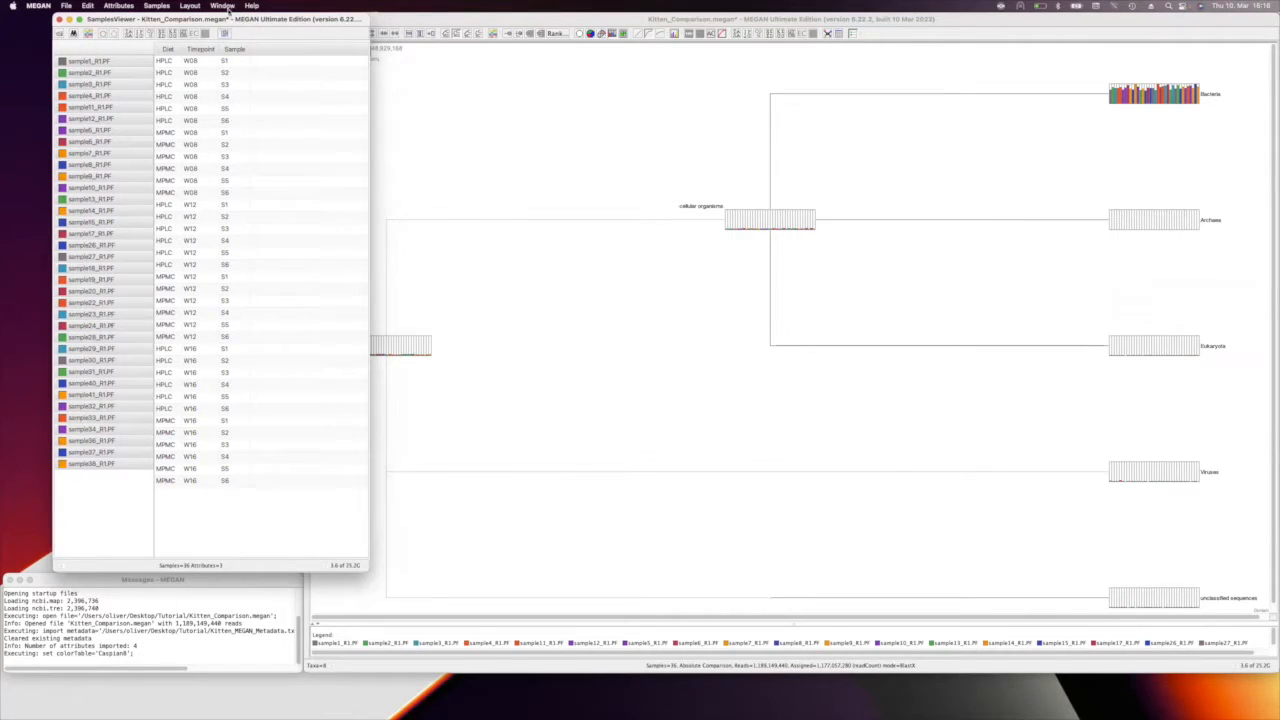
# Step: Select all values in the Diet column and use that attribute to color the samples
pyautogui.click(128, 61)
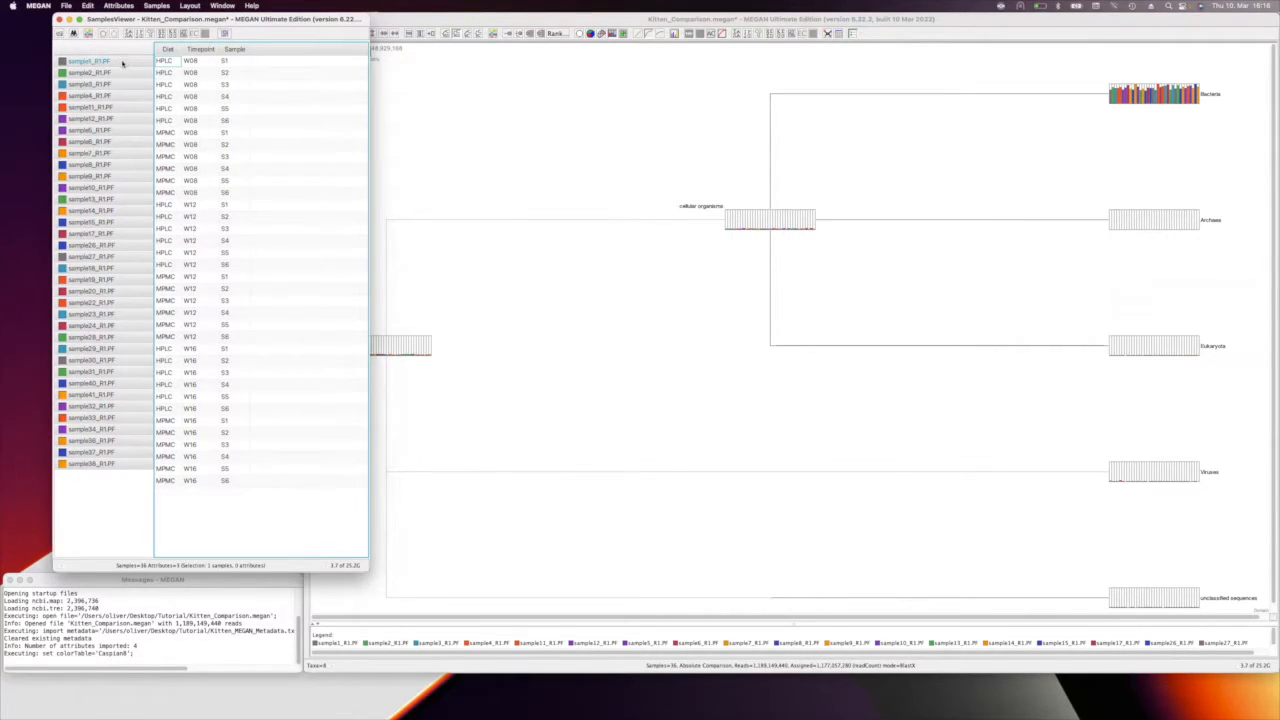
pyautogui.doubleClick(173, 456)
pyautogui.click(174, 484)
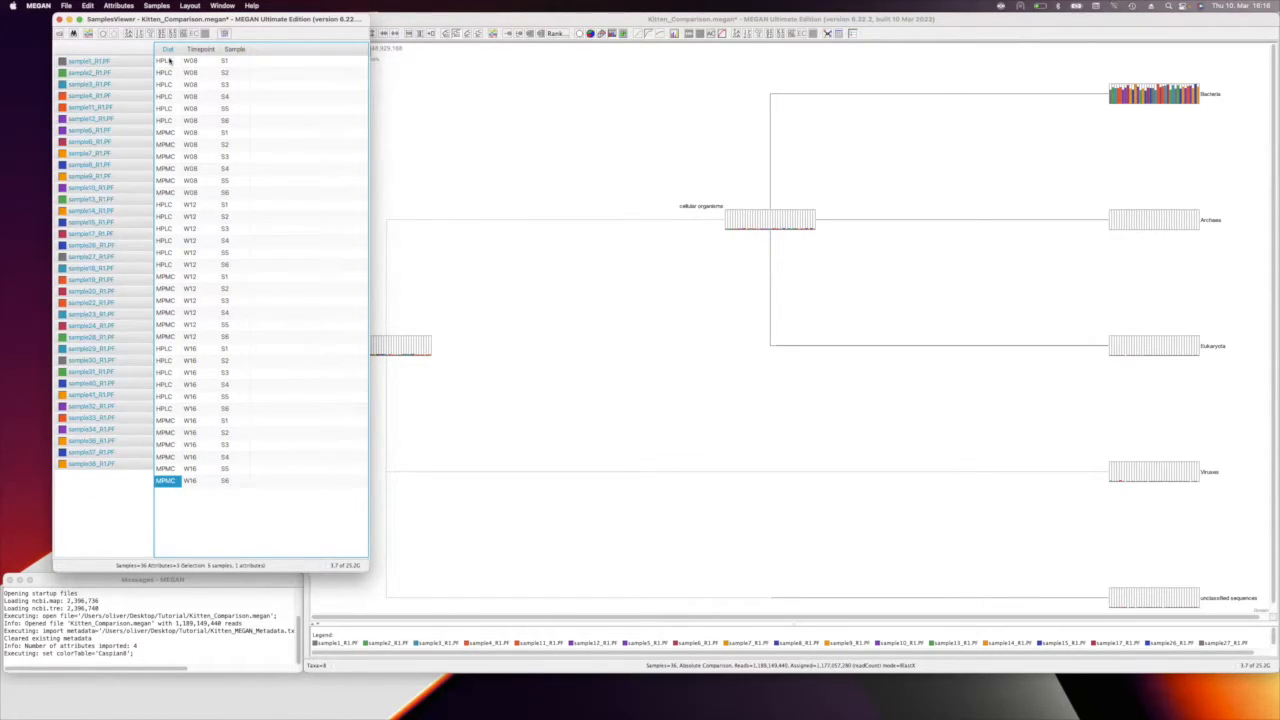
pyautogui.keyDown('shift'); pyautogui.click(172, 62); pyautogui.keyUp('shift')
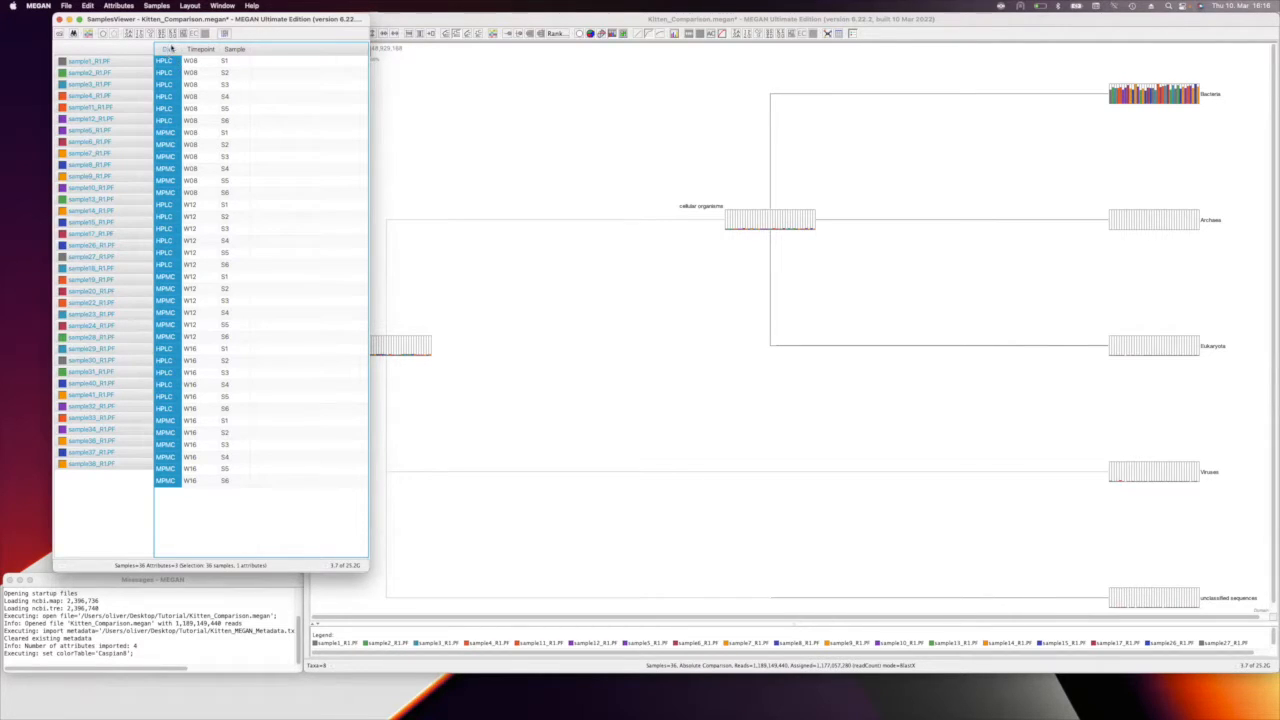
pyautogui.rightClick(171, 50)
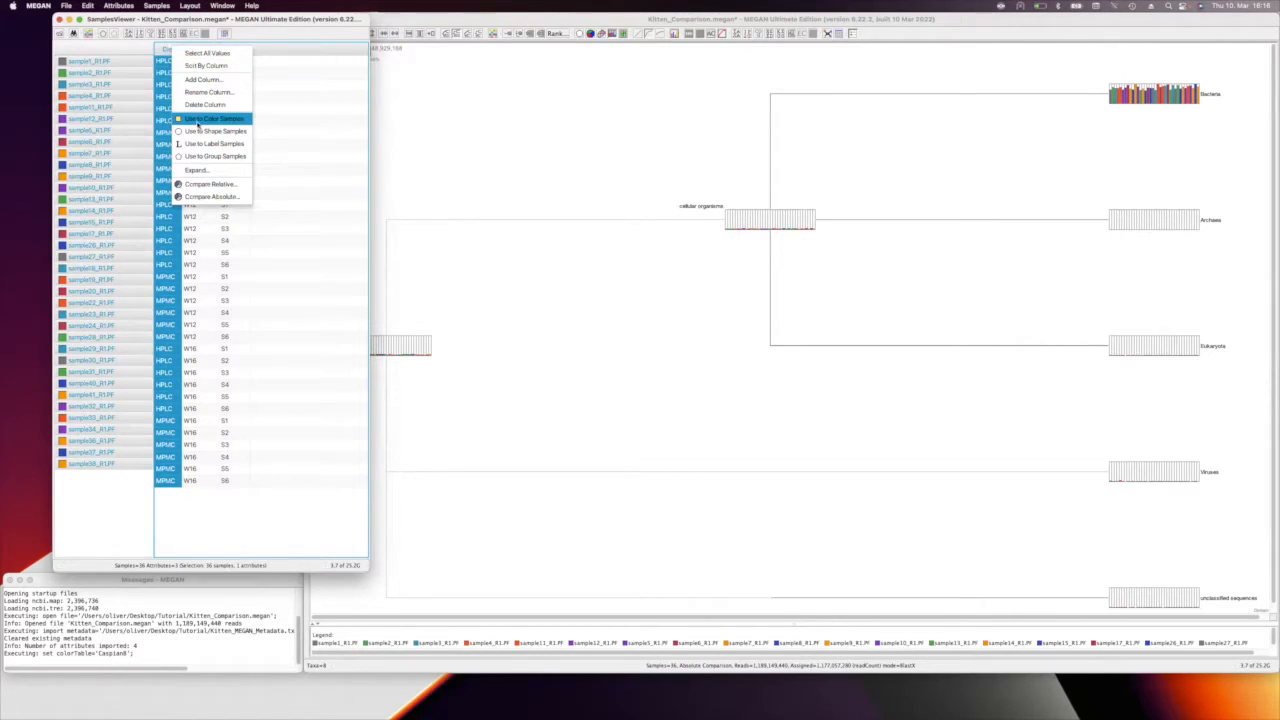
pyautogui.click(211, 119)
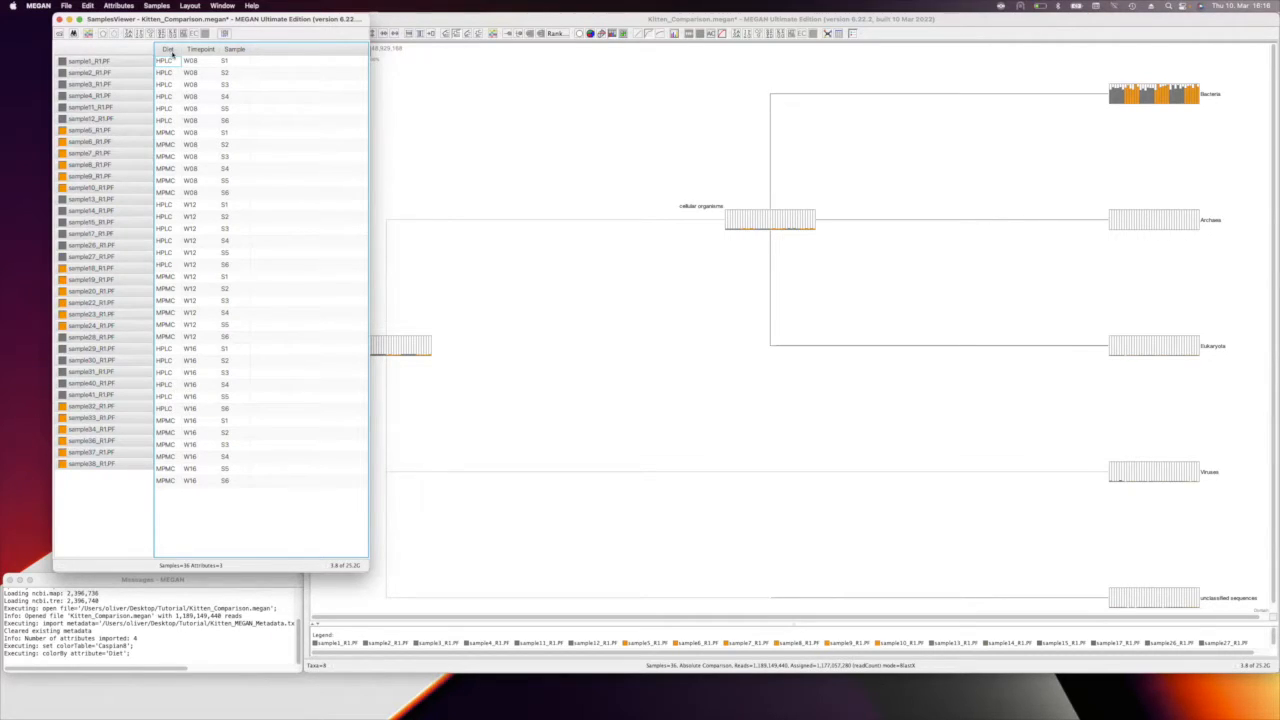
# Step: Sort the samples by the Diet column and move the samples viewer away from the taxonomy tree
pyautogui.rightClick(172, 50)
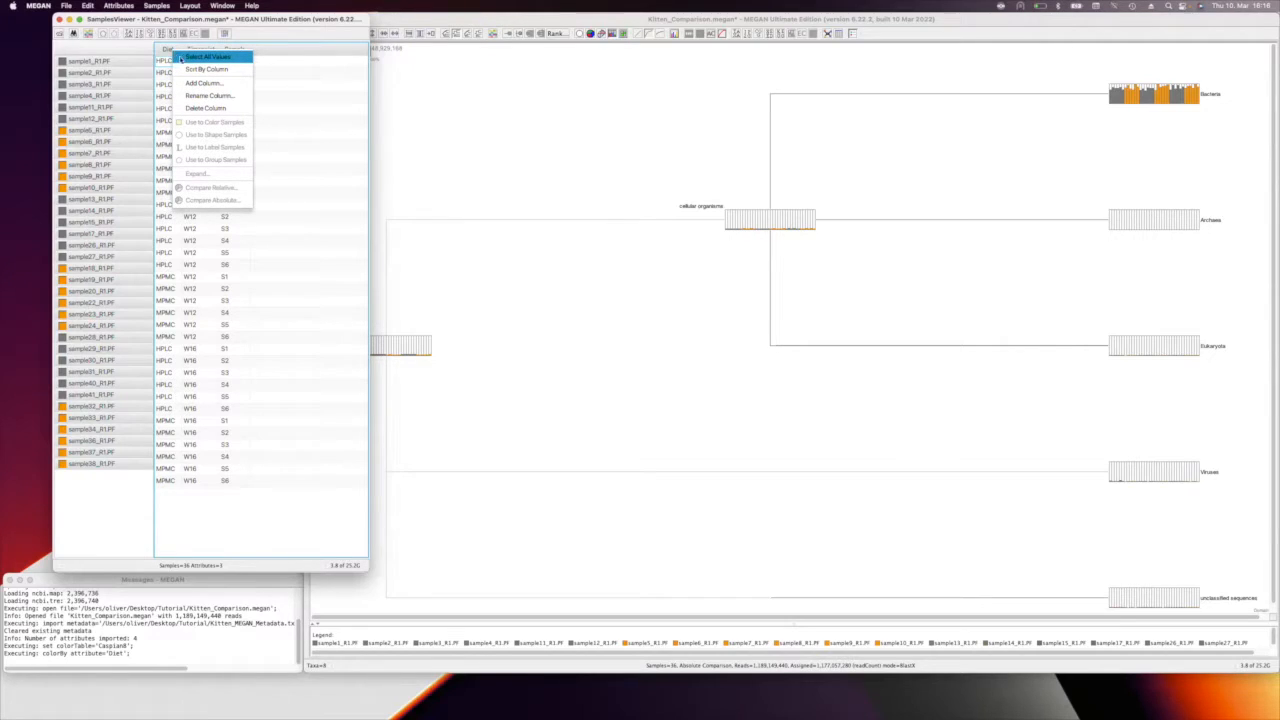
pyautogui.click(200, 69)
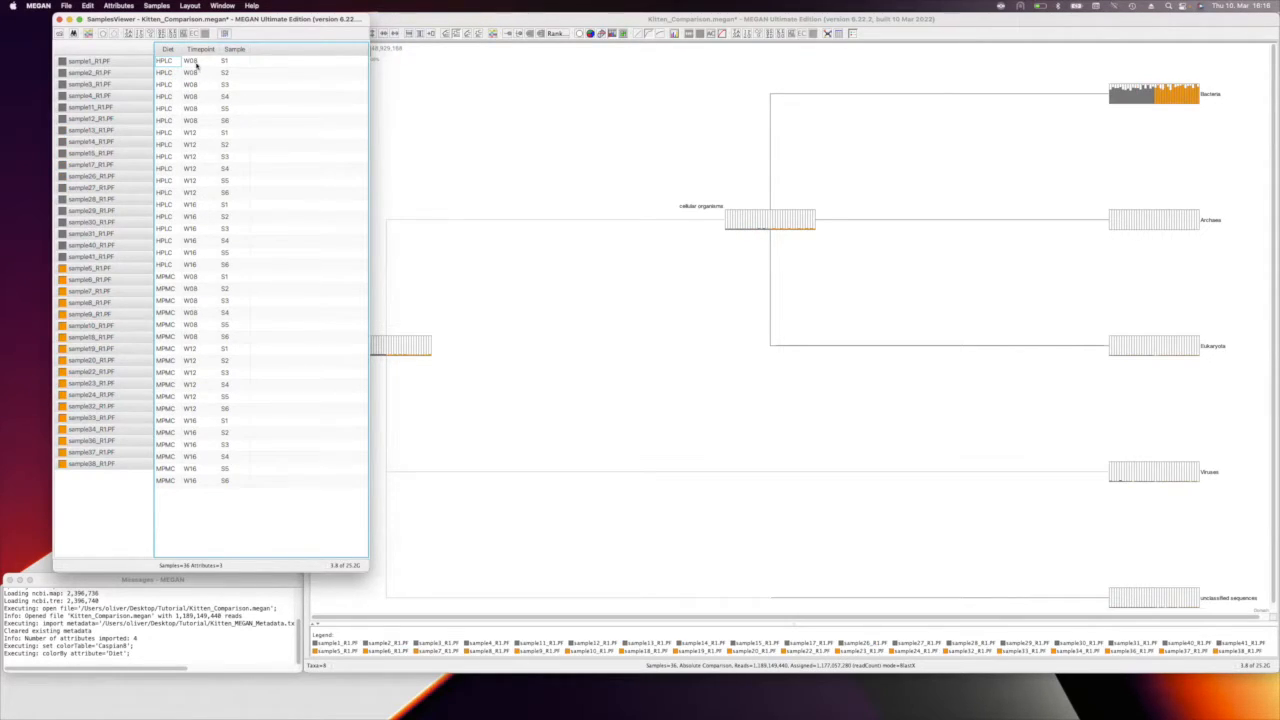
pyautogui.moveTo(156, 19); pyautogui.dragTo(107, 6)
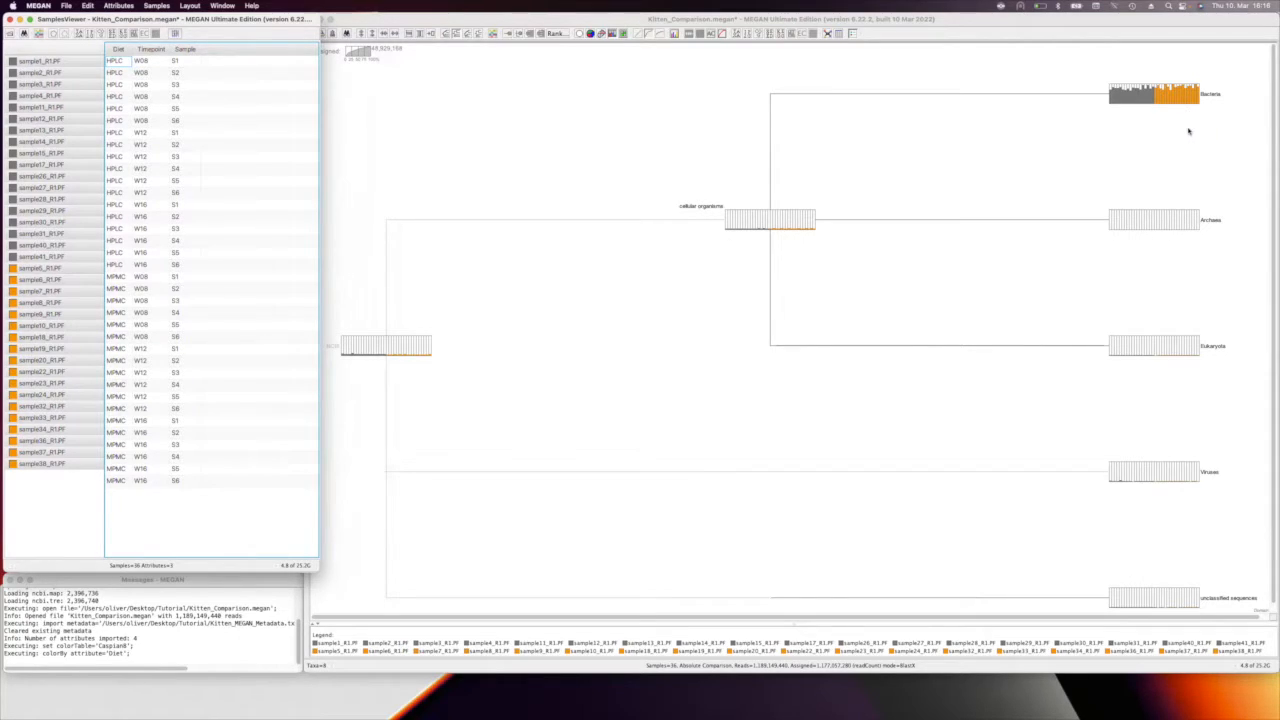
# Step: Bring the taxonomy tree to the front, inspect the Bacteria node's counts and clear the selection
pyautogui.click(1188, 127)
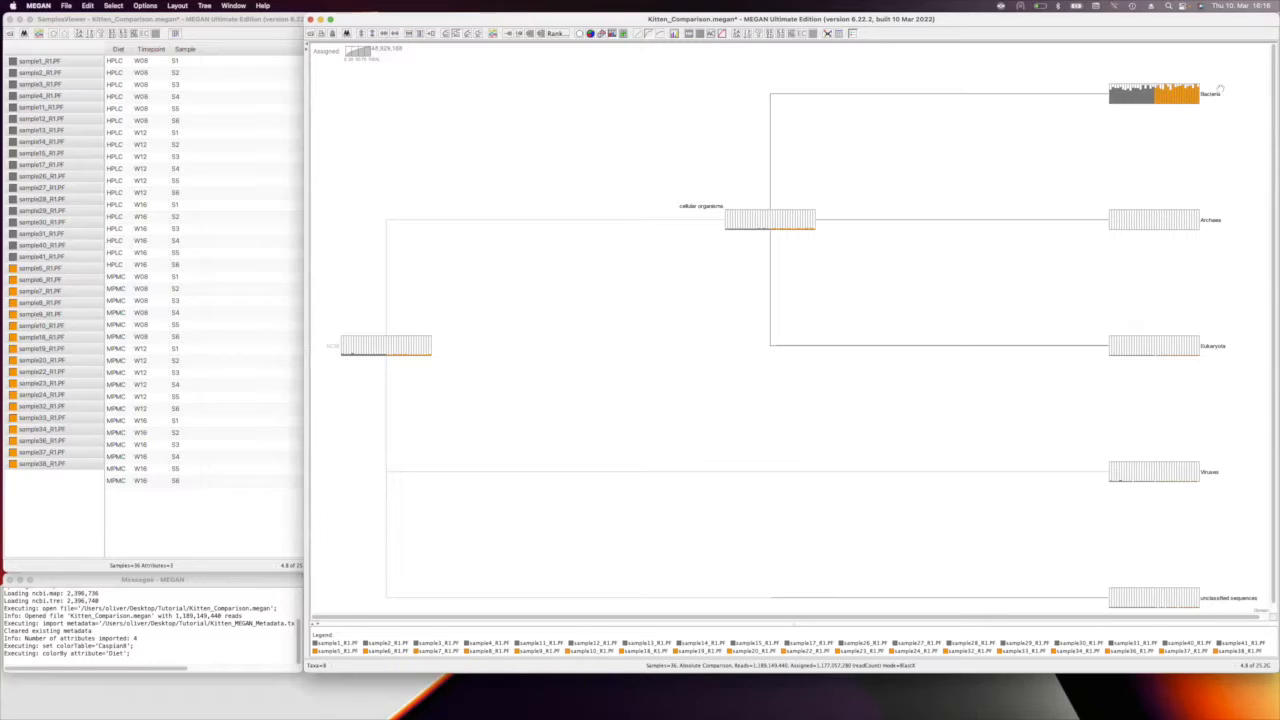
pyautogui.click(1213, 94)
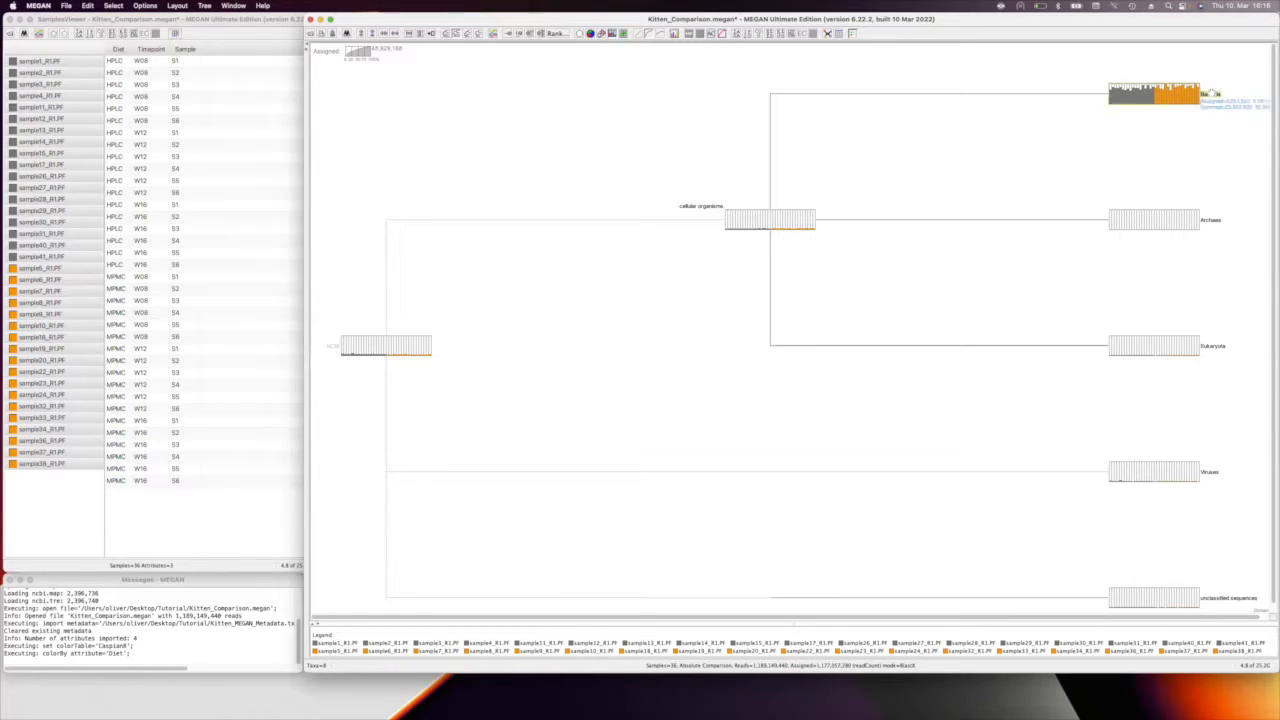
pyautogui.click(1011, 64)
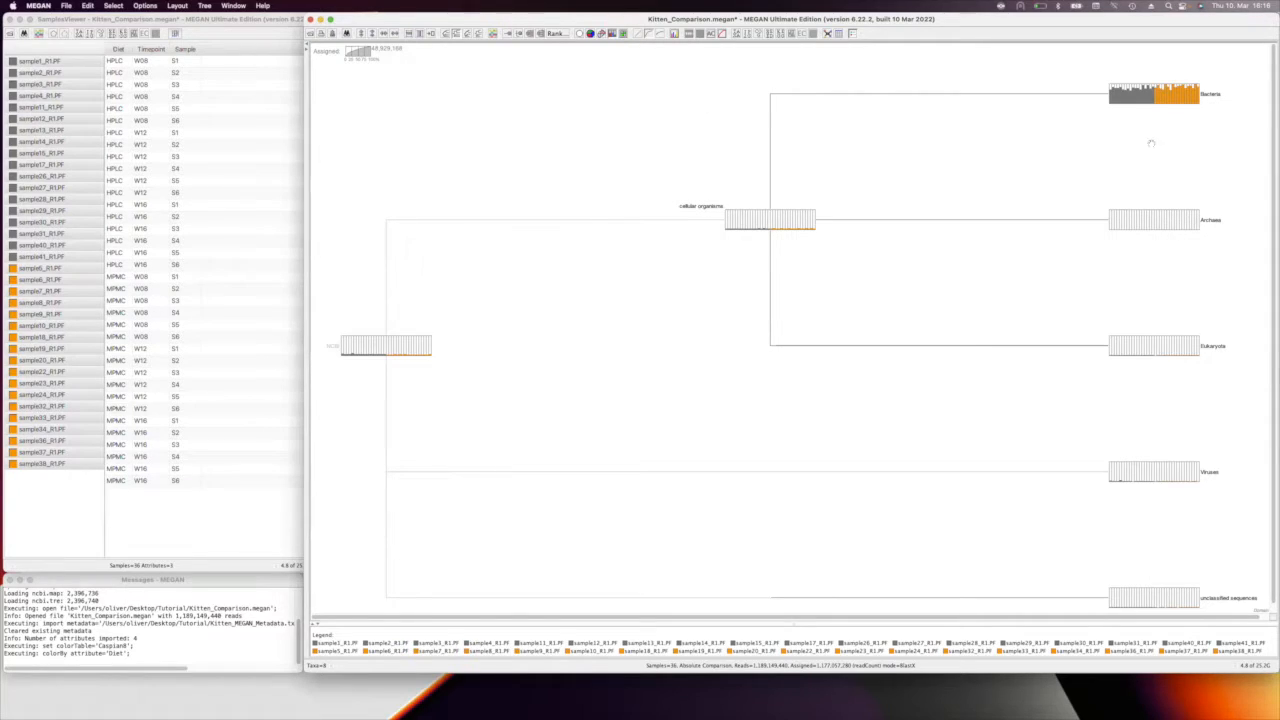
pyautogui.click(239, 5)
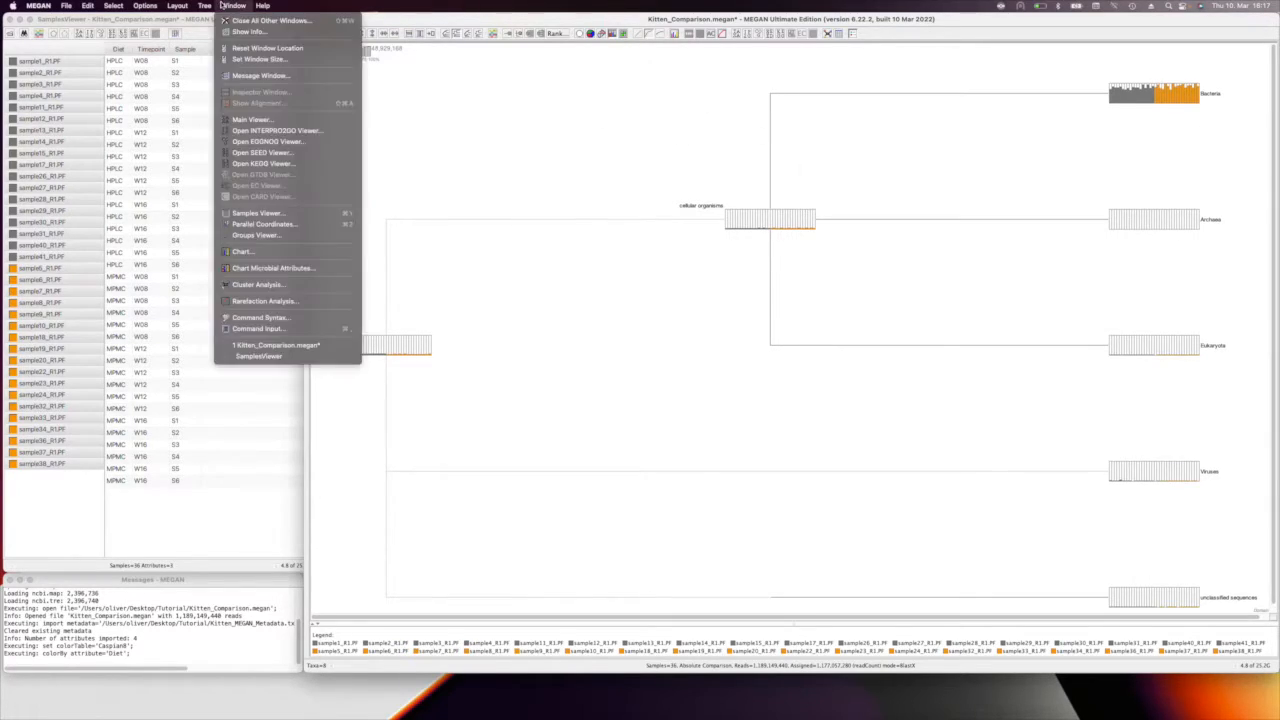
pyautogui.moveTo(205, 6)
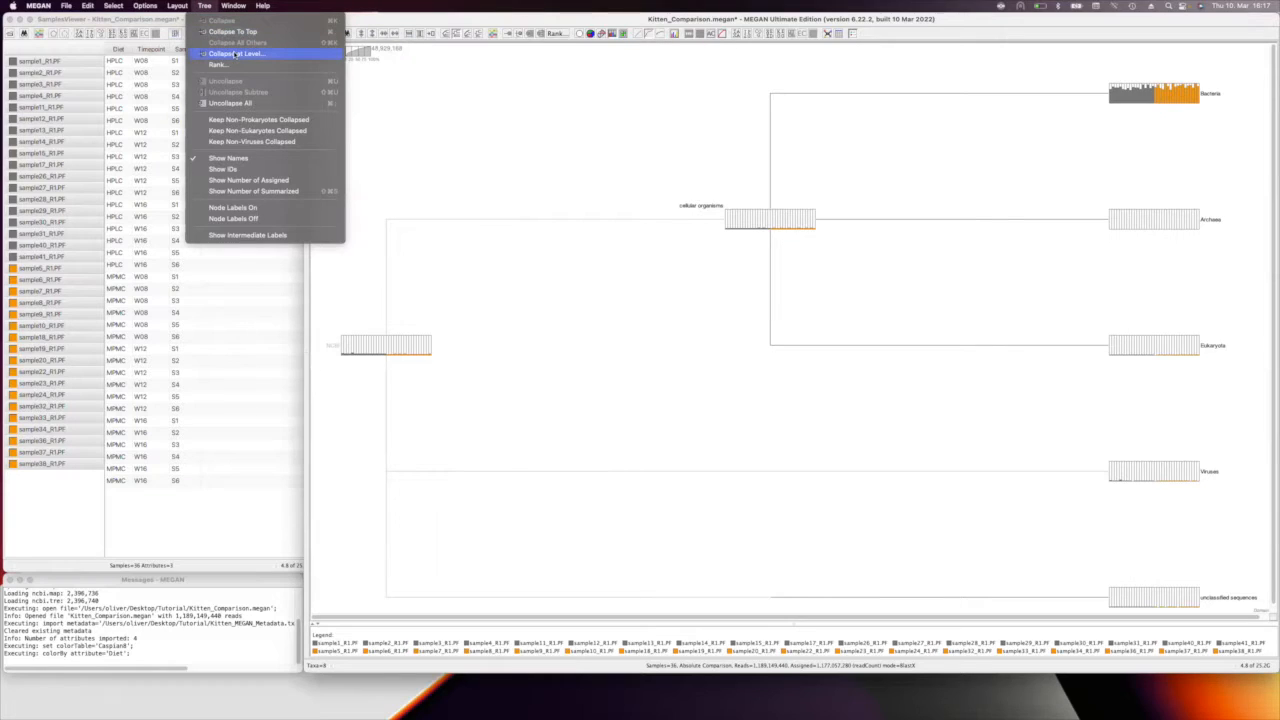
pyautogui.click(234, 54)
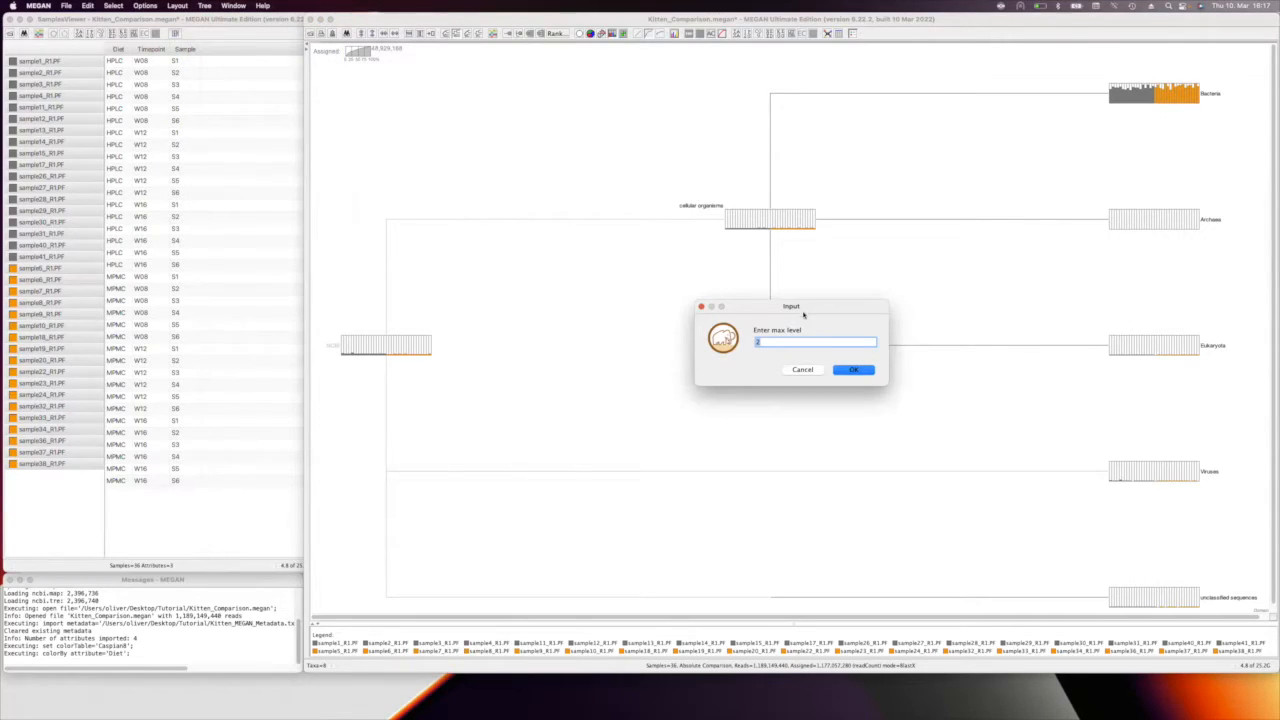
pyautogui.click(801, 370)
pyautogui.click(204, 6)
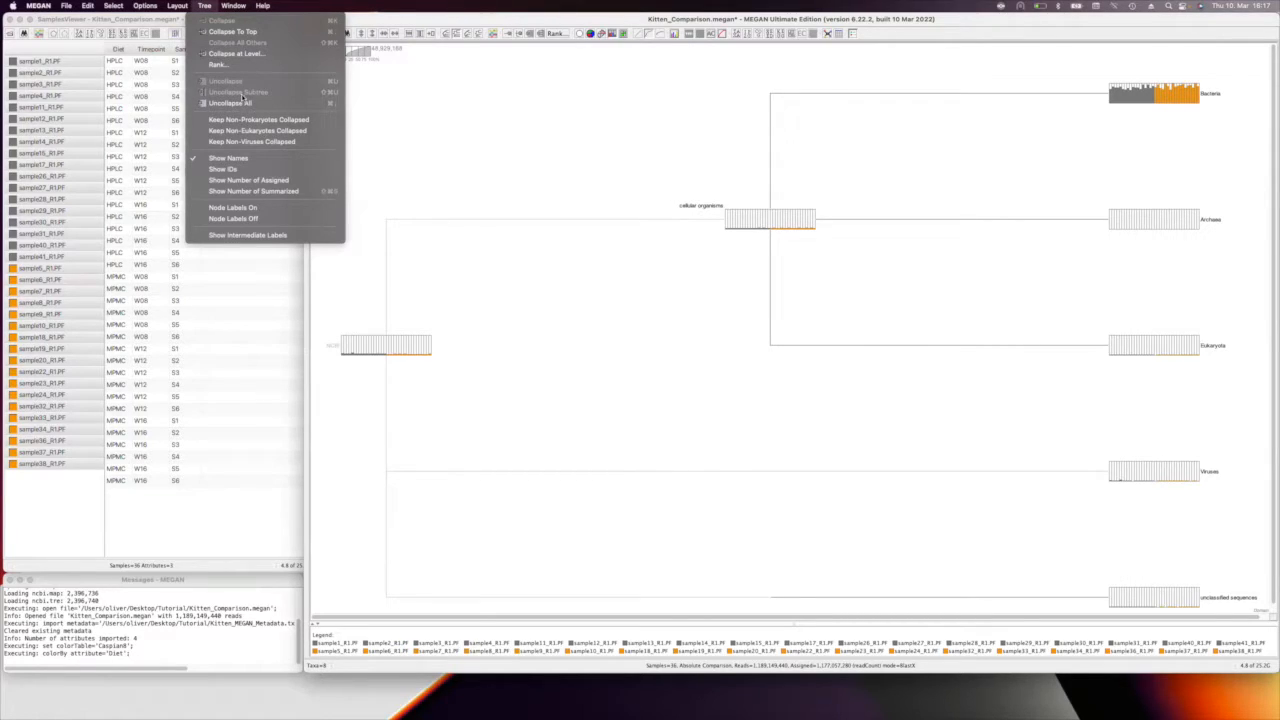
pyautogui.click(585, 36)
# Step: Collapse the taxonomy tree to the Genus rank and deselect all the genus nodes
pyautogui.click(585, 36)
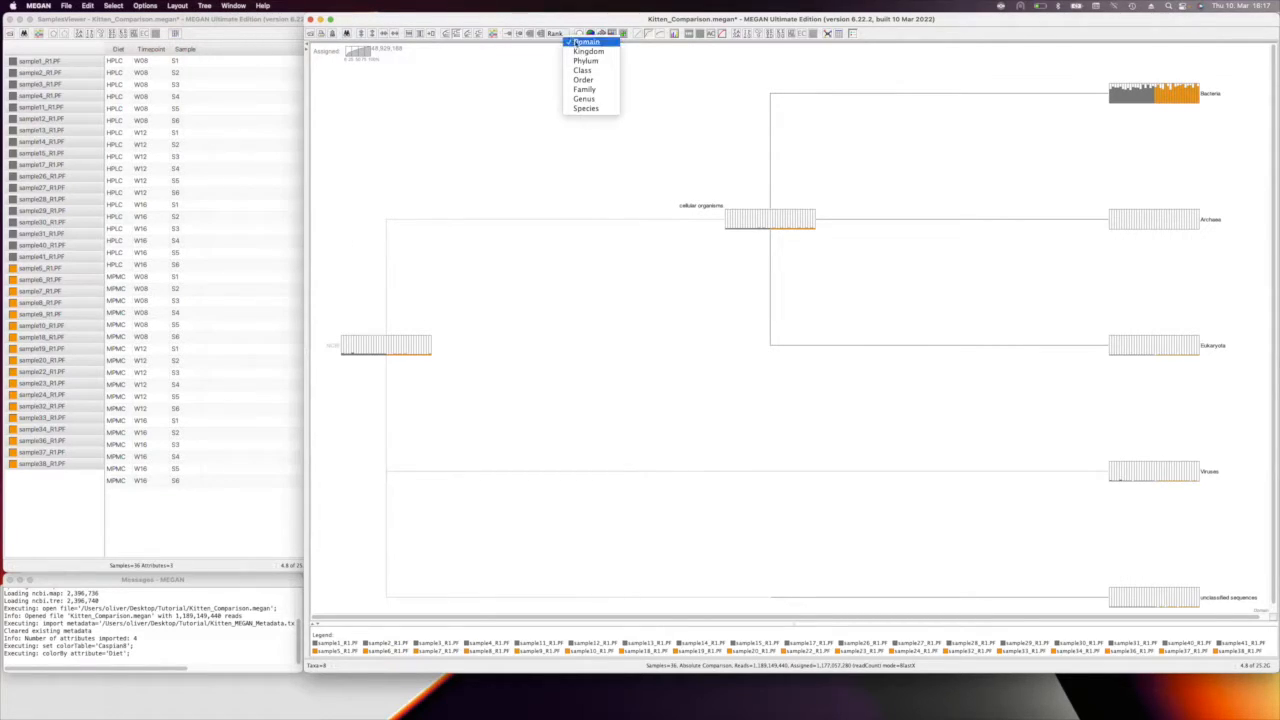
pyautogui.click(588, 101)
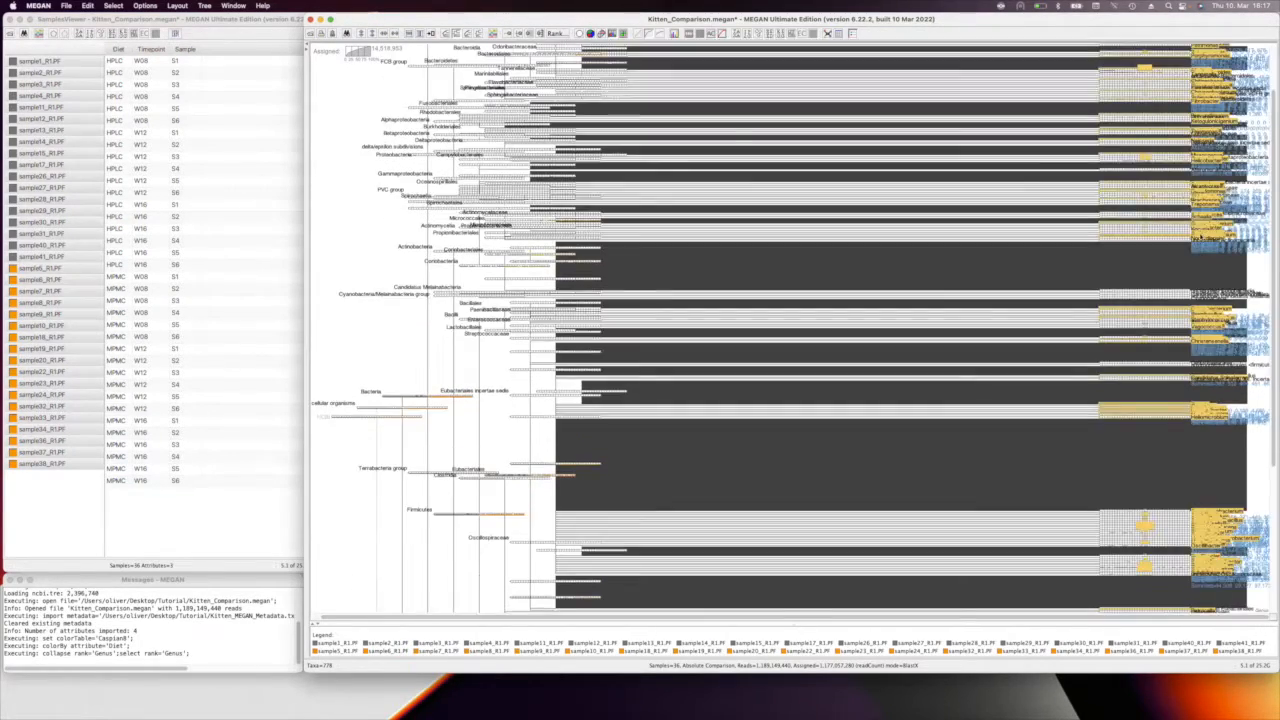
pyautogui.scroll(15, 1200, 260)
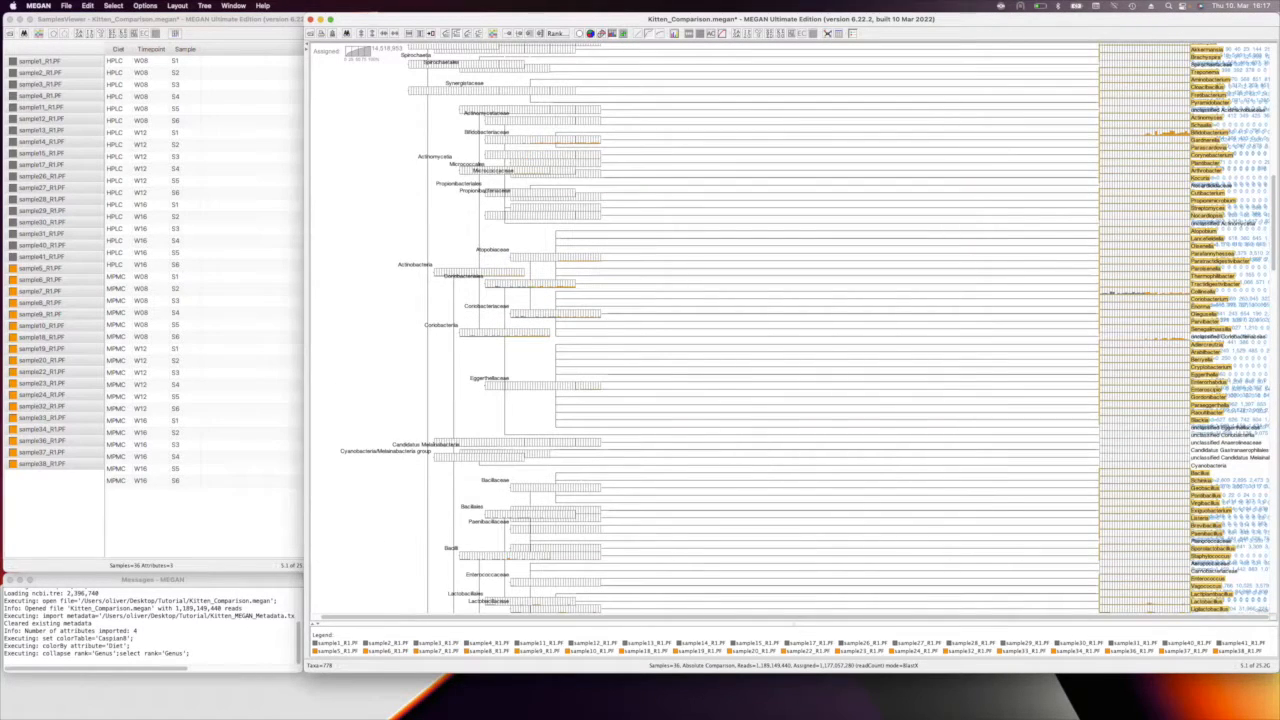
pyautogui.moveTo(1274, 227); pyautogui.dragTo(1273, 92)
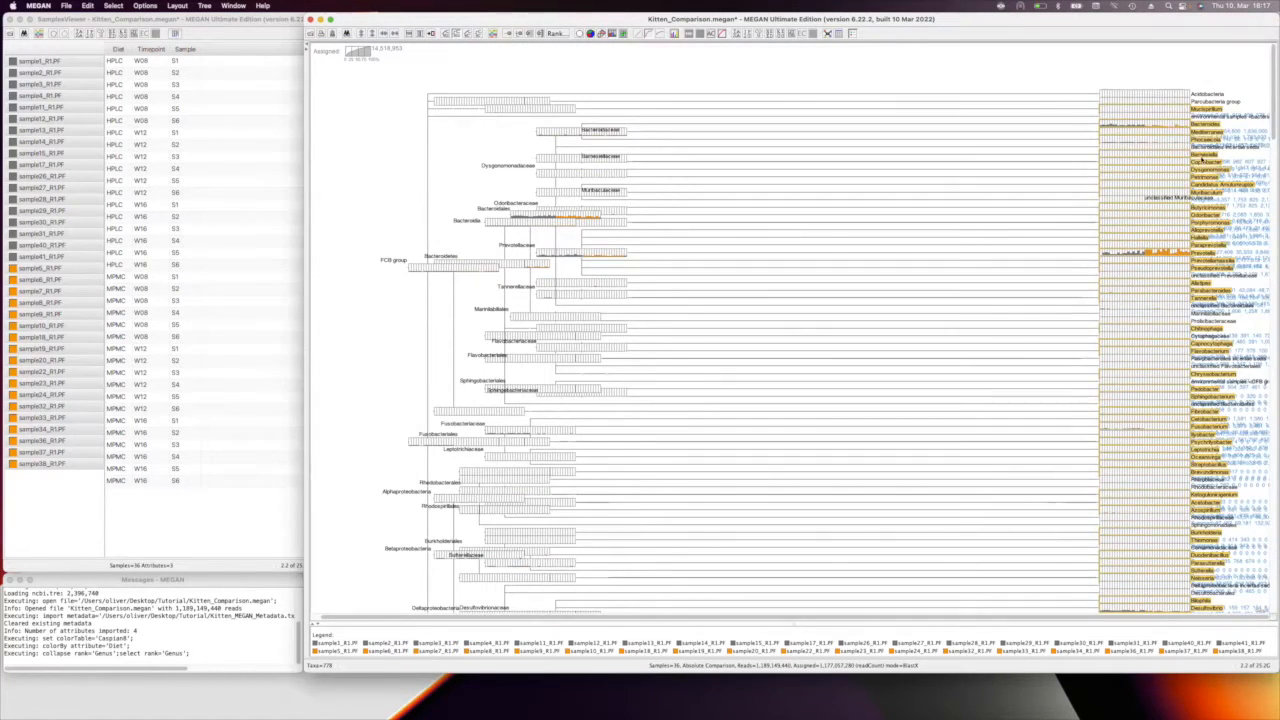
pyautogui.click(1180, 73)
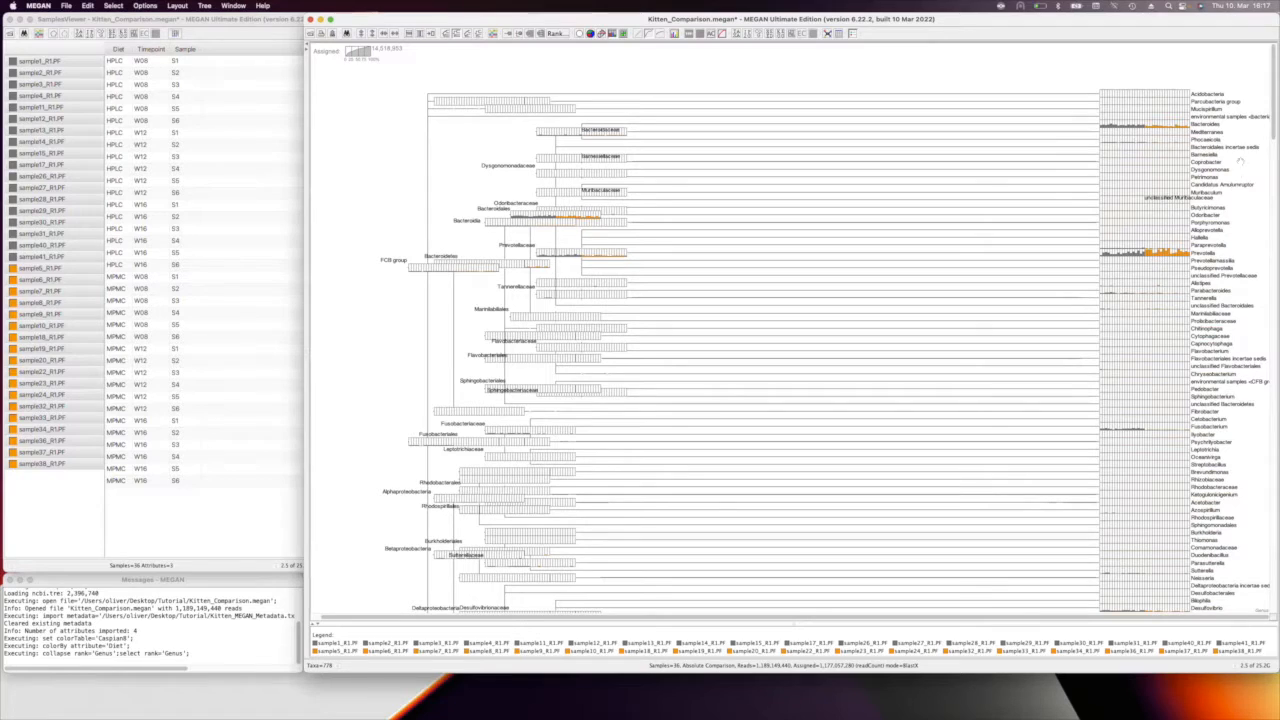
# Step: Examine the genus-level bar charts throughout the tree, comparing the two diet groups for the individual genera
pyautogui.moveTo(1273, 130); pyautogui.dragTo(1273, 254)
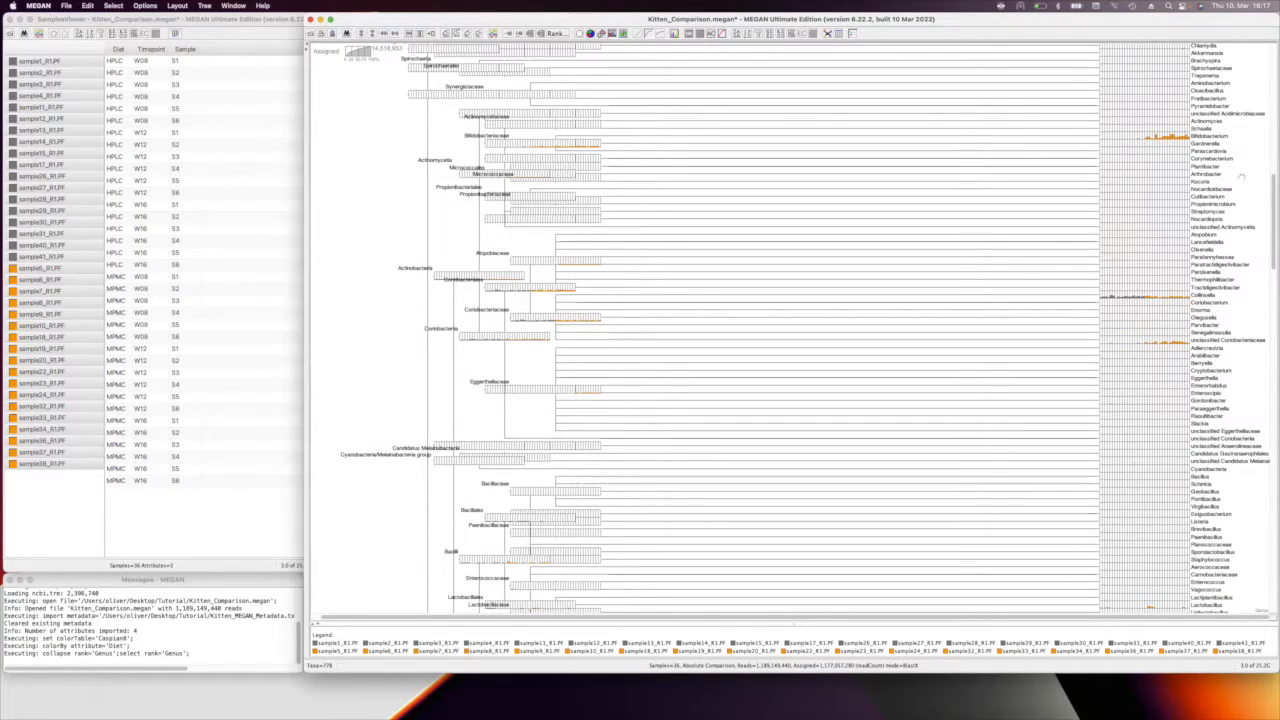
pyautogui.scroll(3, 1272, 197)
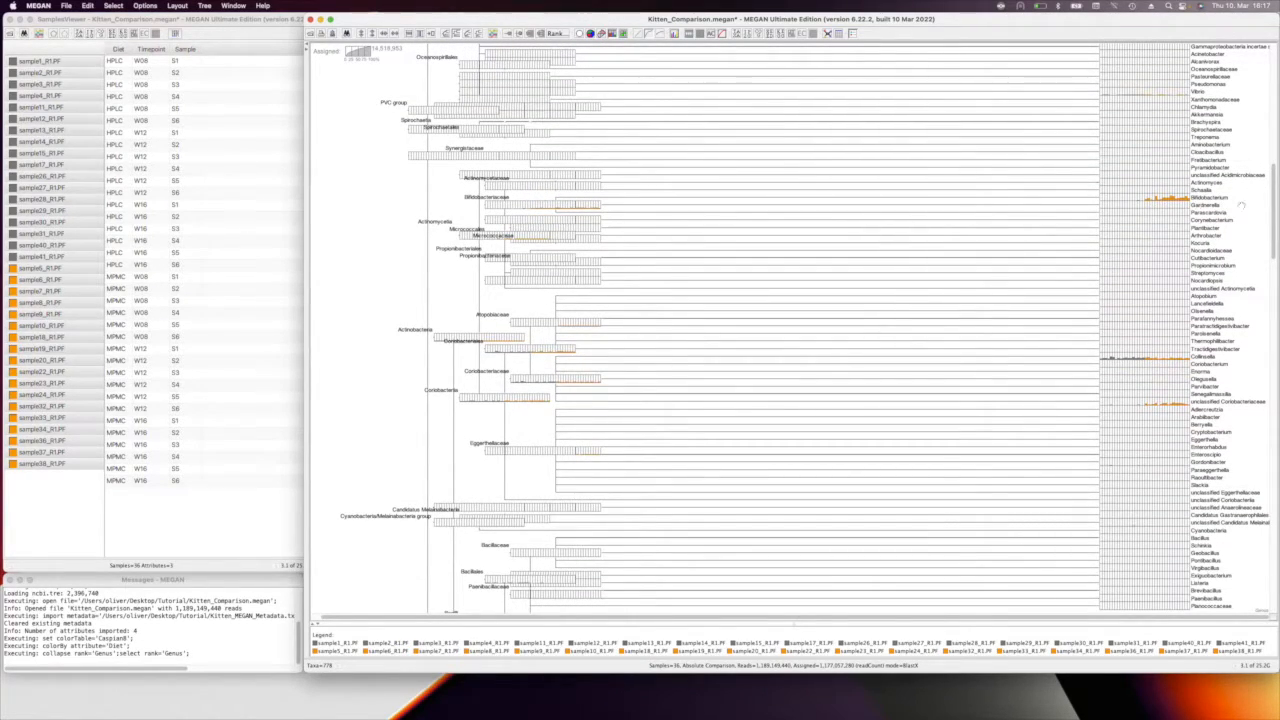
pyautogui.scroll(-10, 1272, 200)
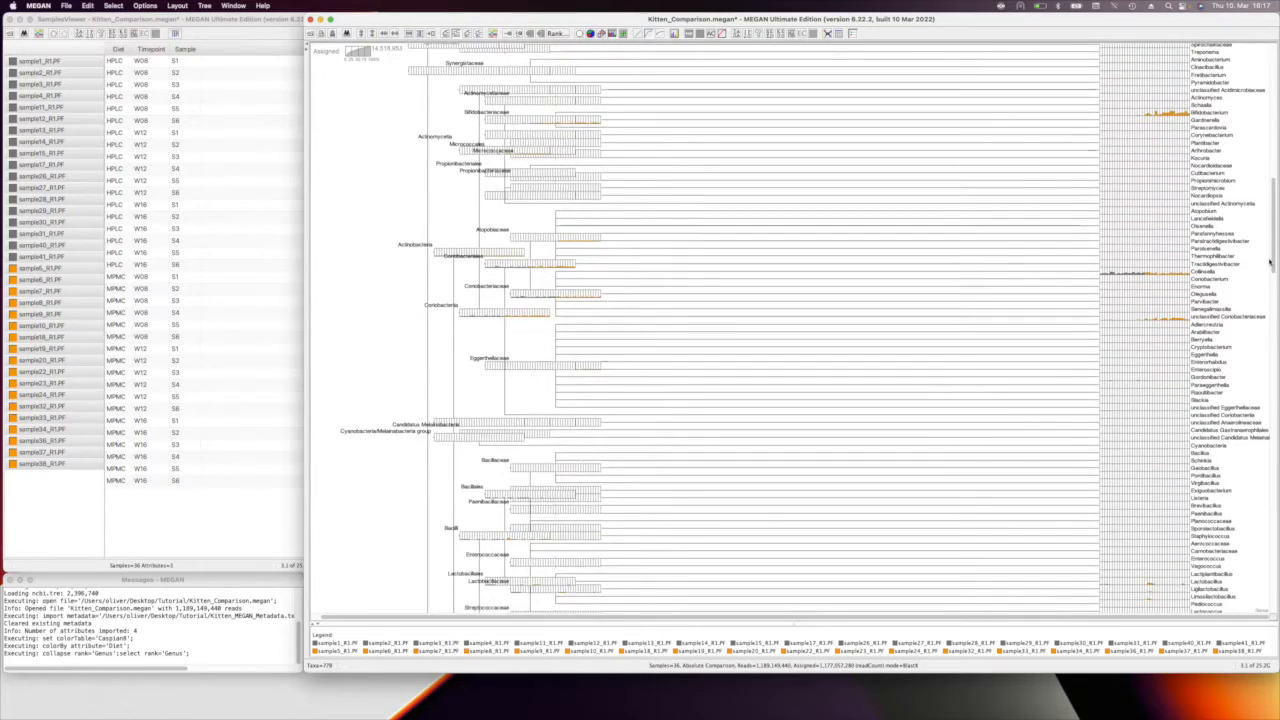
pyautogui.scroll(15, 640, 120)
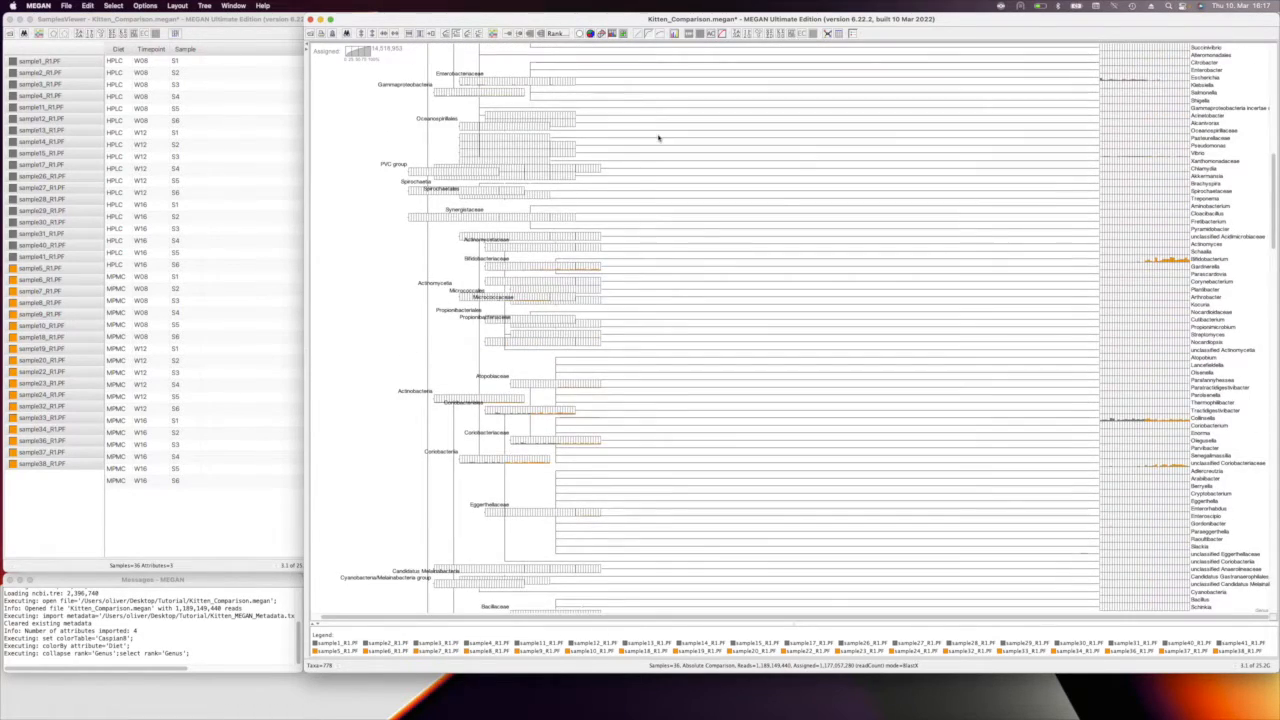
pyautogui.scroll(14, 600, 89)
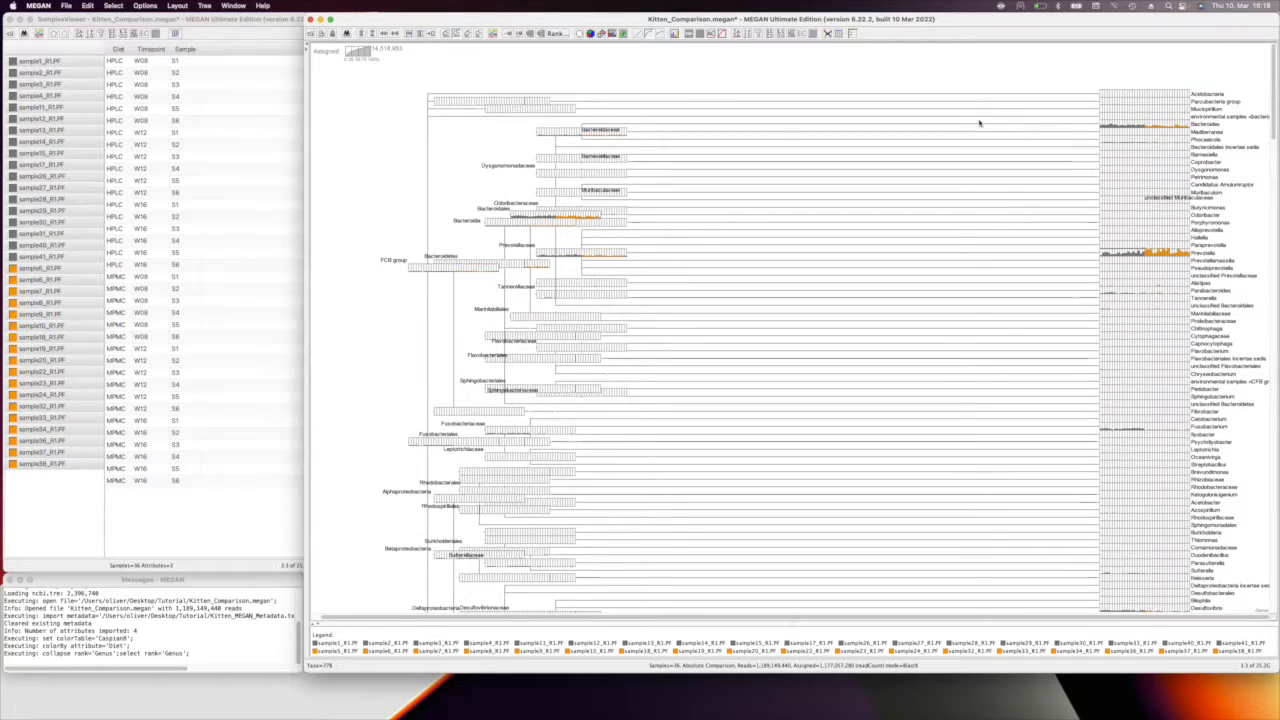
pyautogui.scroll(-10, 716, 328)
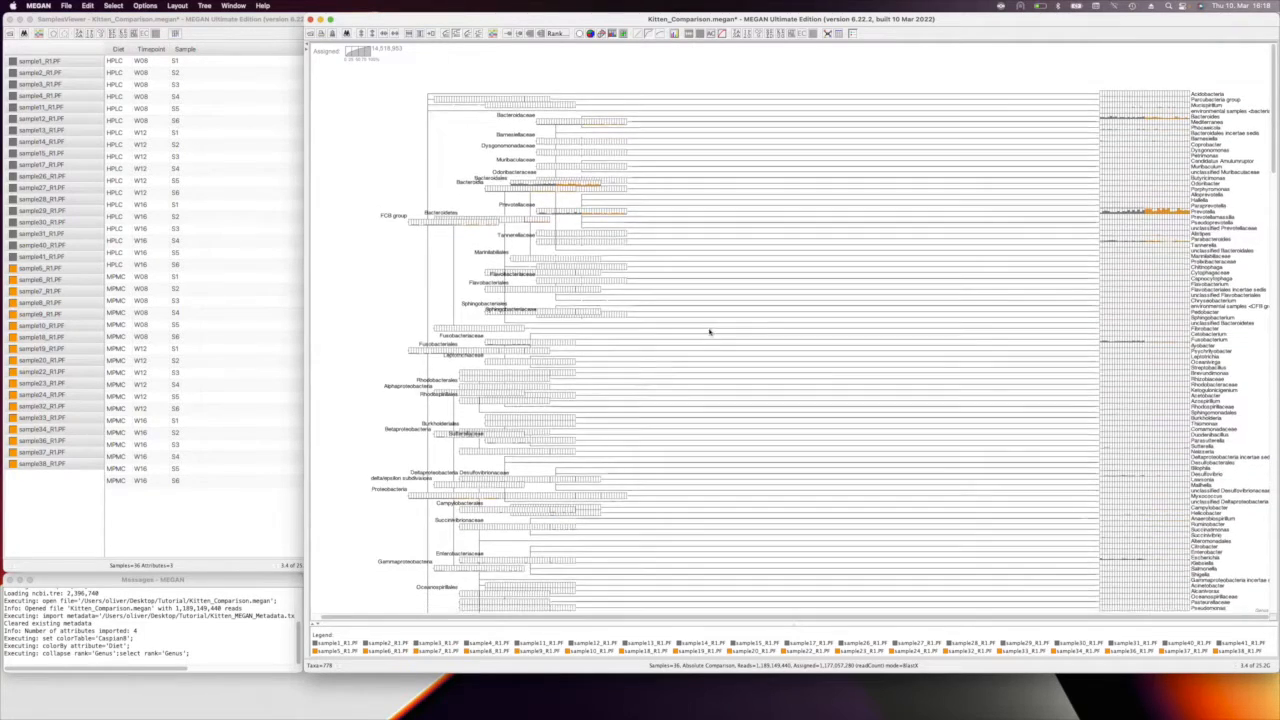
pyautogui.scroll(-5, 735, 312)
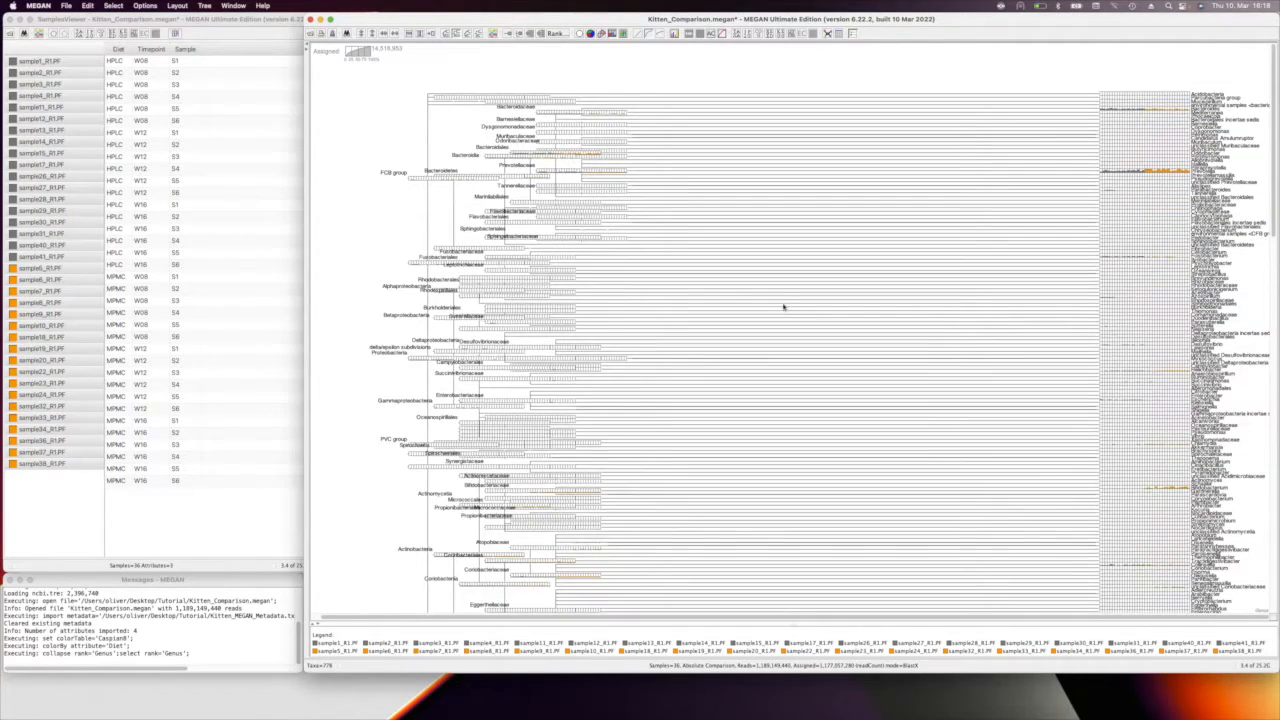
pyautogui.scroll(-4, 720, 290)
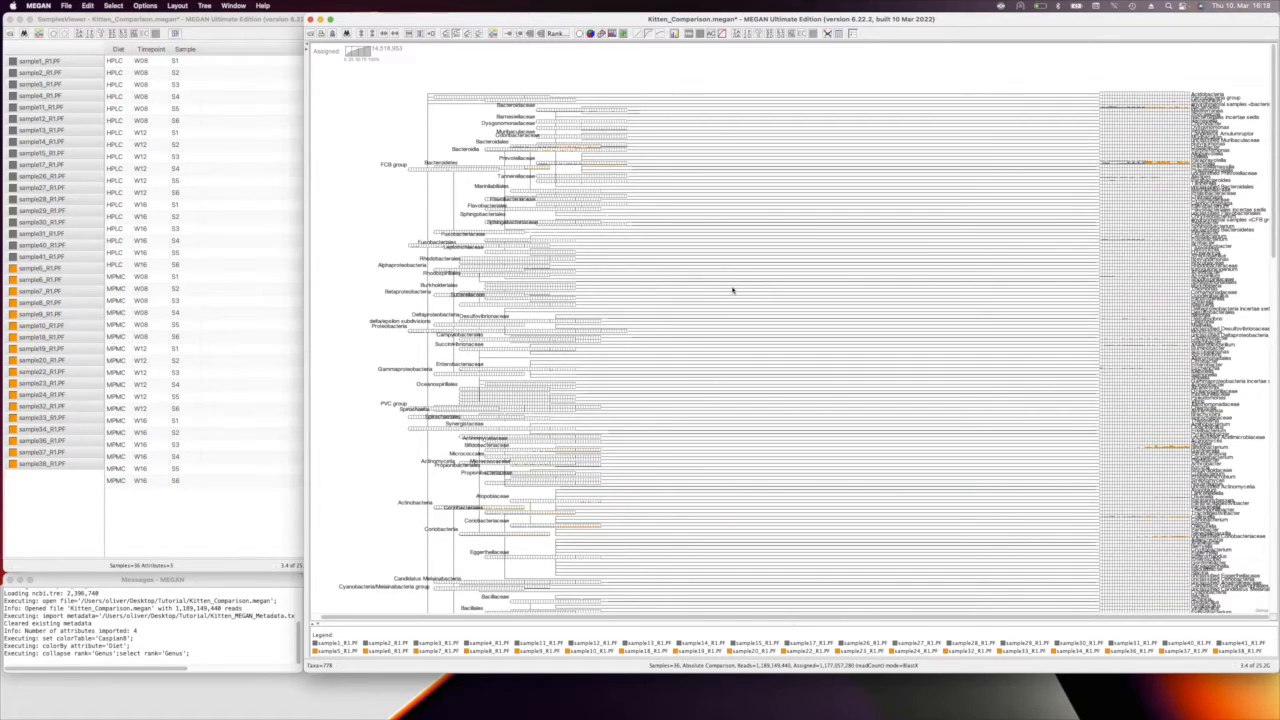
pyautogui.scroll(-4, 691, 197)
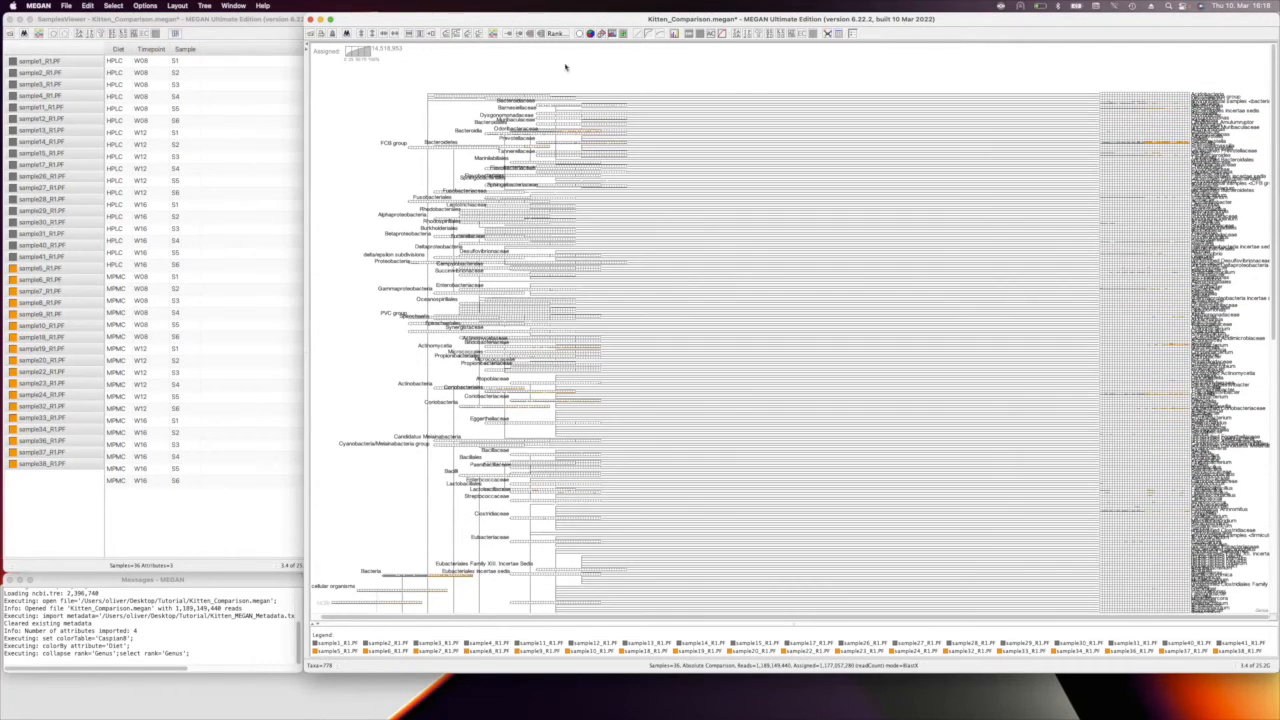
# Step: Collapse the taxonomy tree to the Order rank and deselect the nodes to compare the order-level bar charts
pyautogui.click(557, 35)
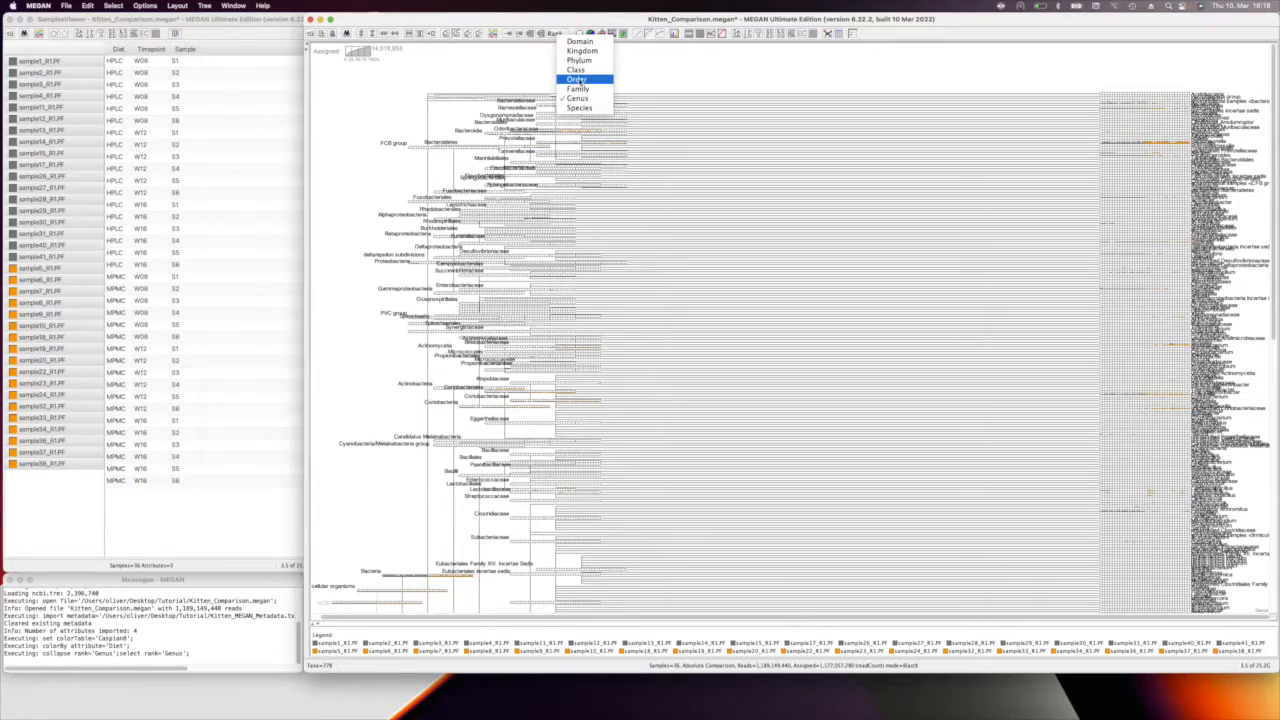
pyautogui.click(577, 79)
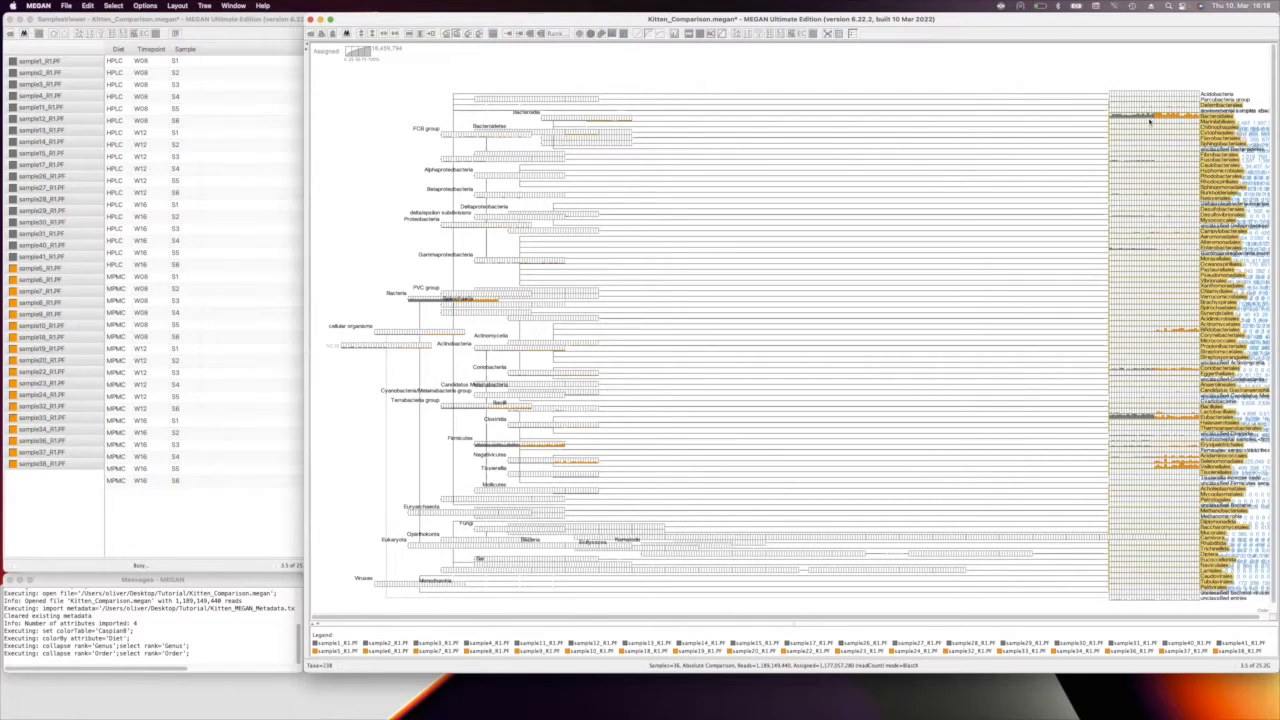
pyautogui.hscroll(1, 1152, 120)
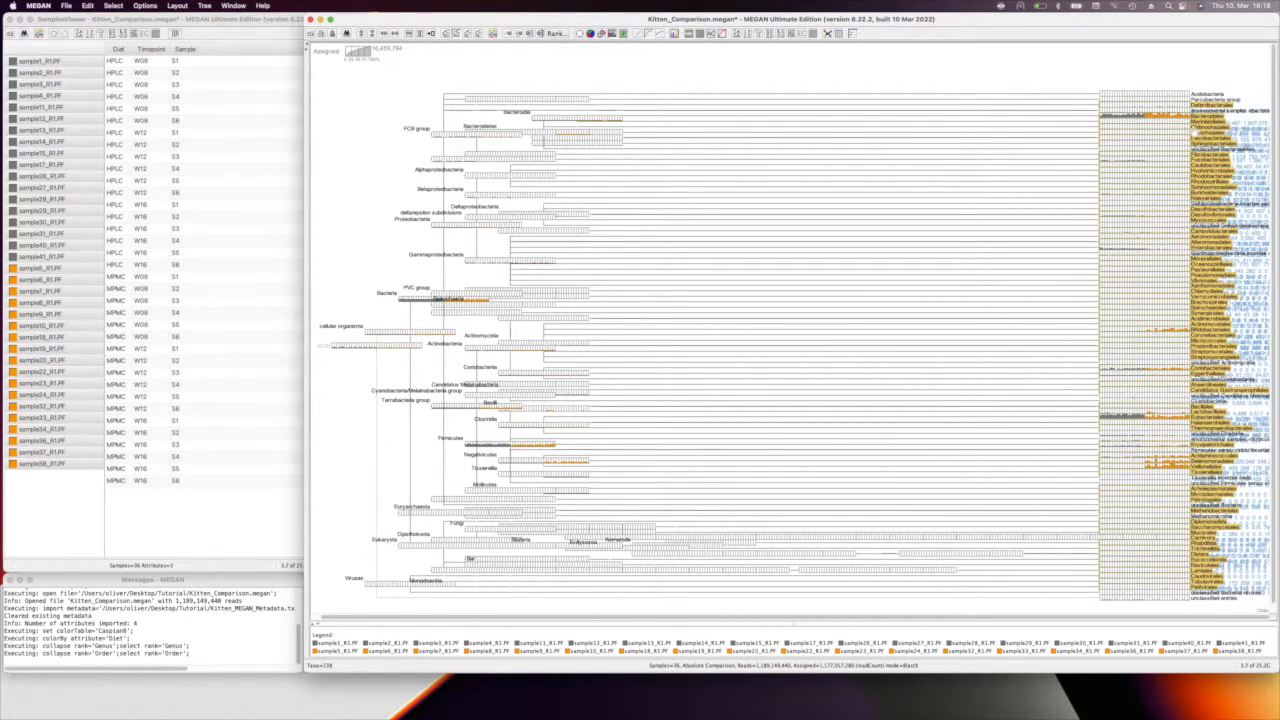
pyautogui.click(1187, 130)
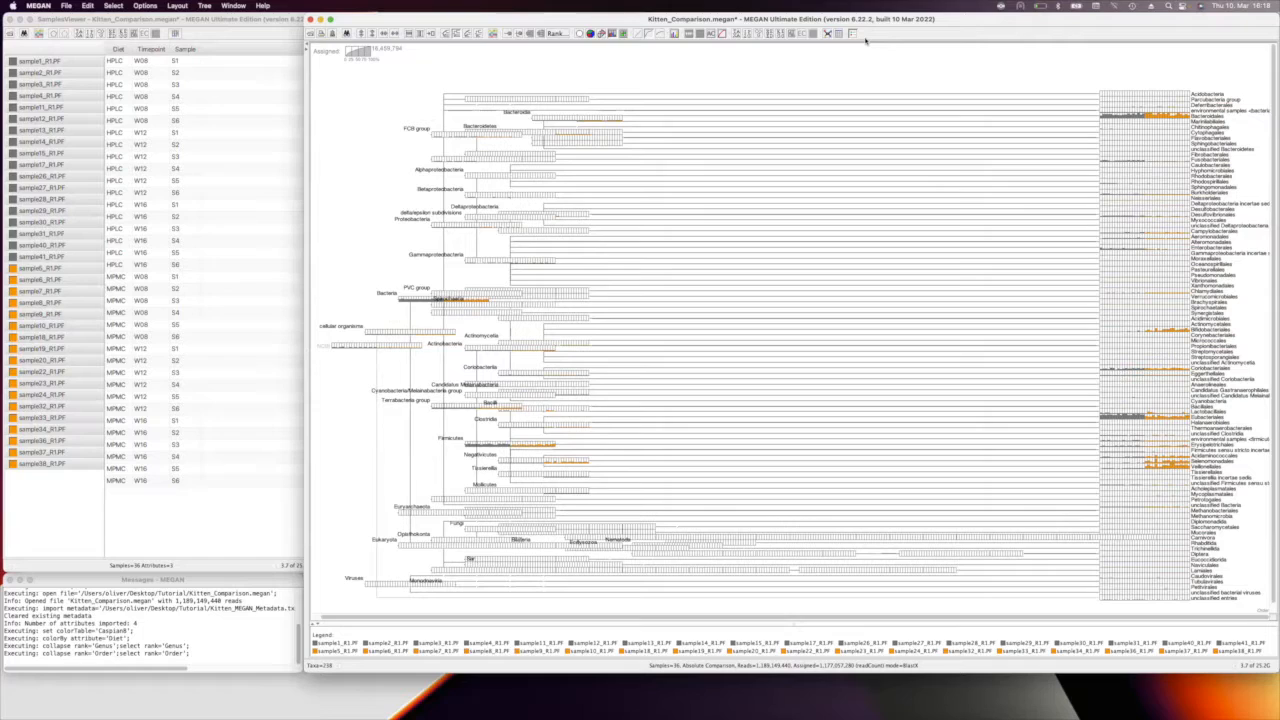
pyautogui.scroll(-2, 1204, 215)
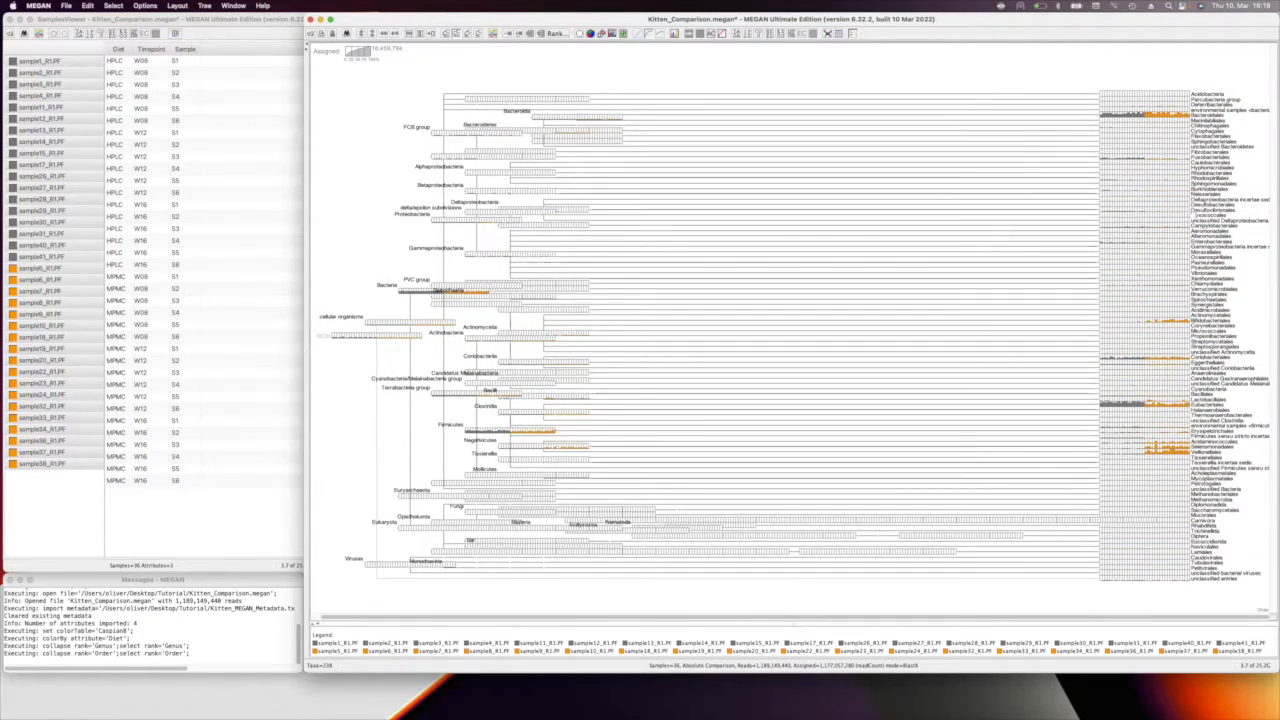
pyautogui.scroll(-3, 1190, 398)
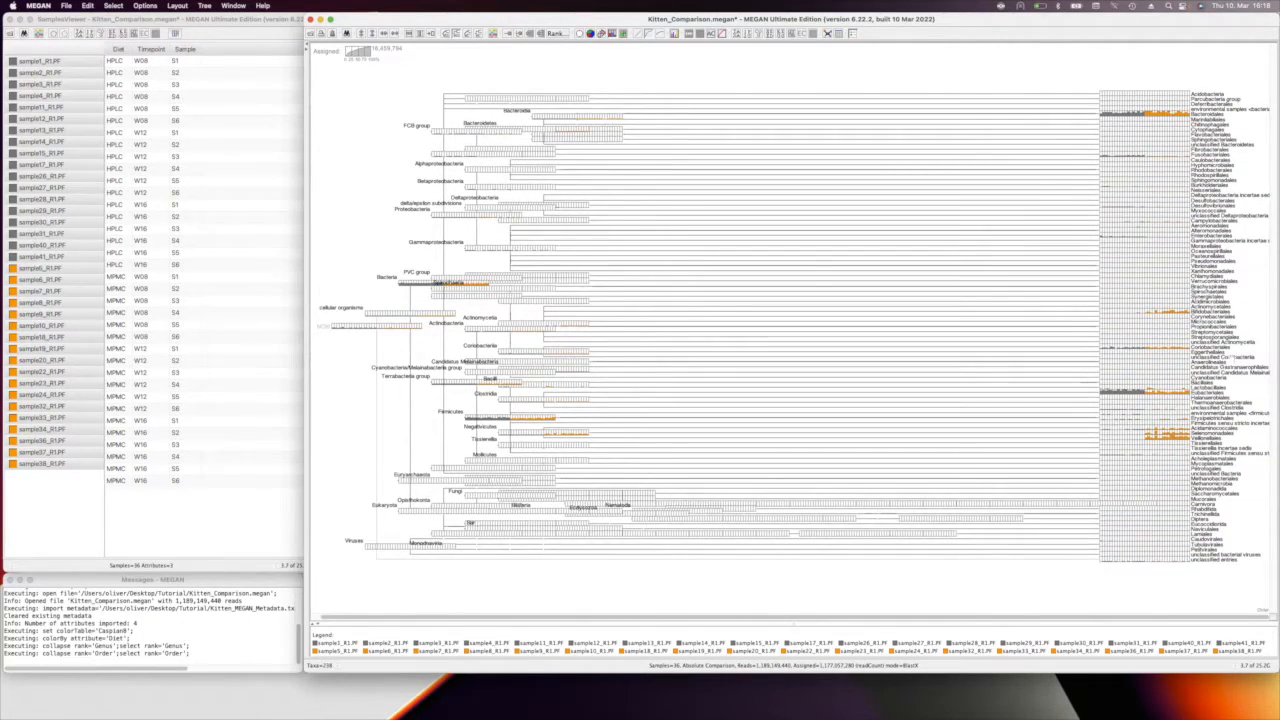
pyautogui.scroll(-1, 1273, 341)
pyautogui.scroll(-1, 1273, 341)
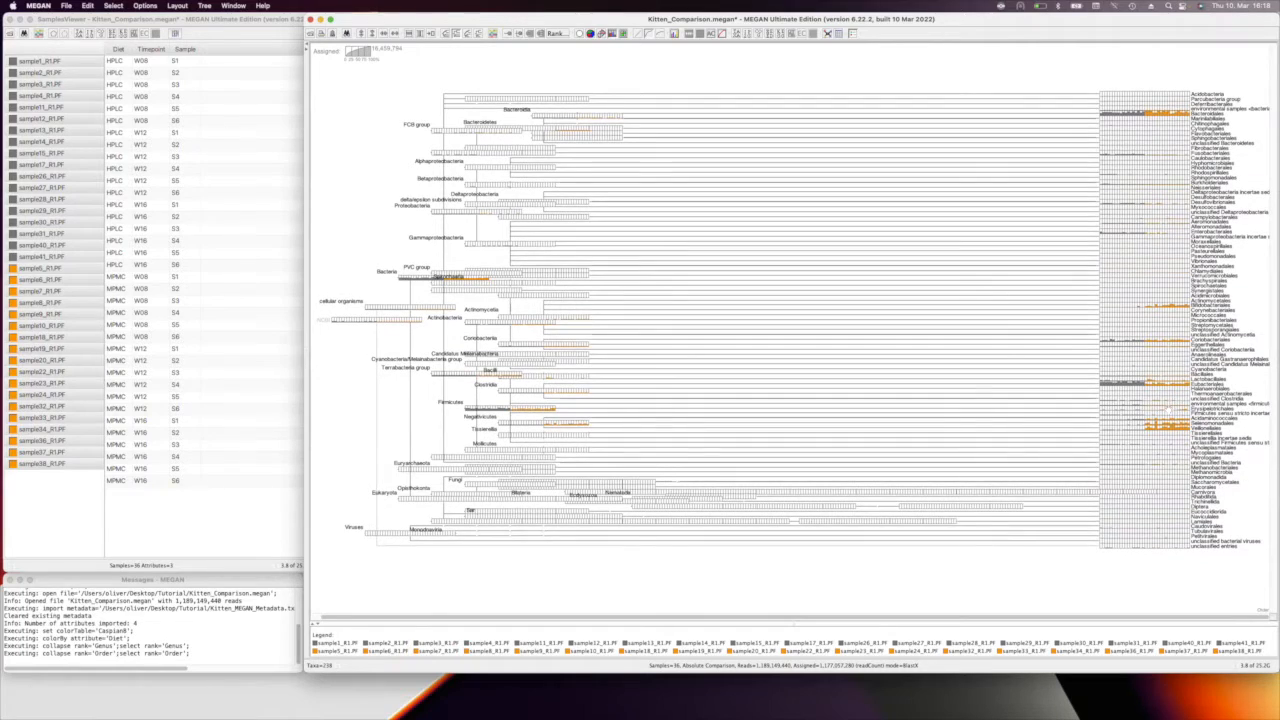
pyautogui.scroll(-1, 1150, 428)
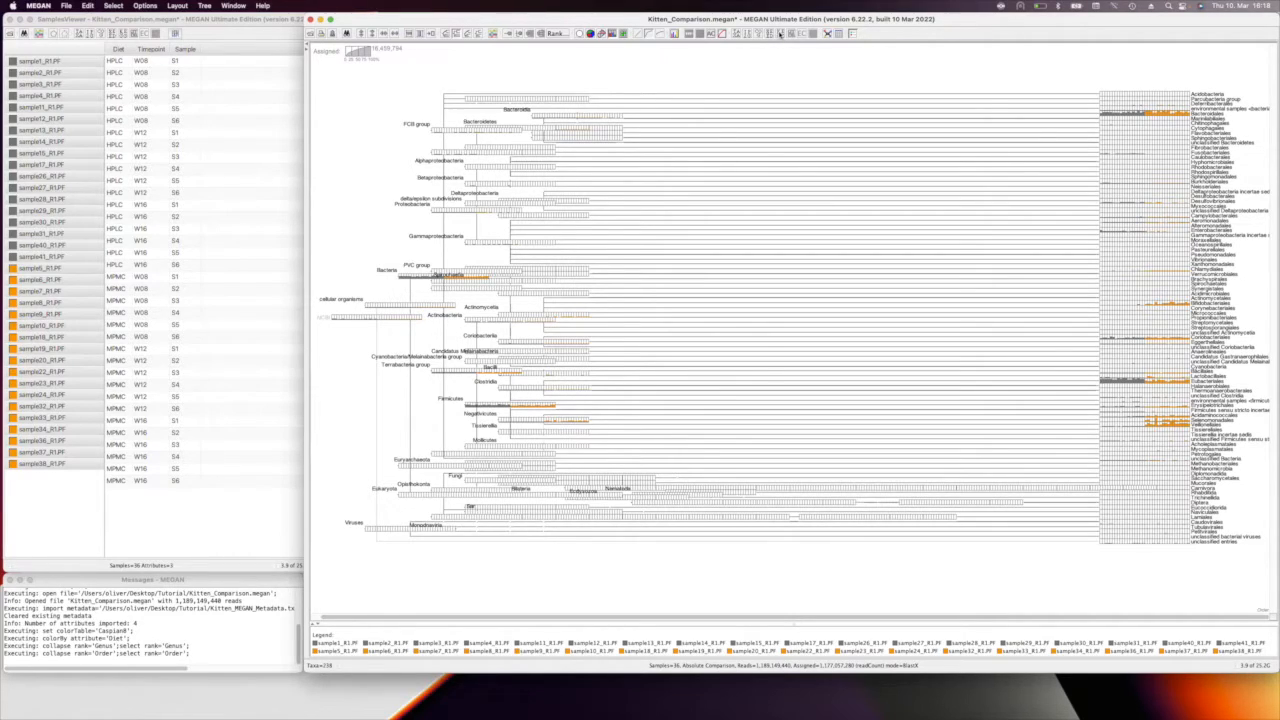
# Step: Open the KEGG viewer for the comparison and move its window clear of the screen edge
pyautogui.click(779, 34)
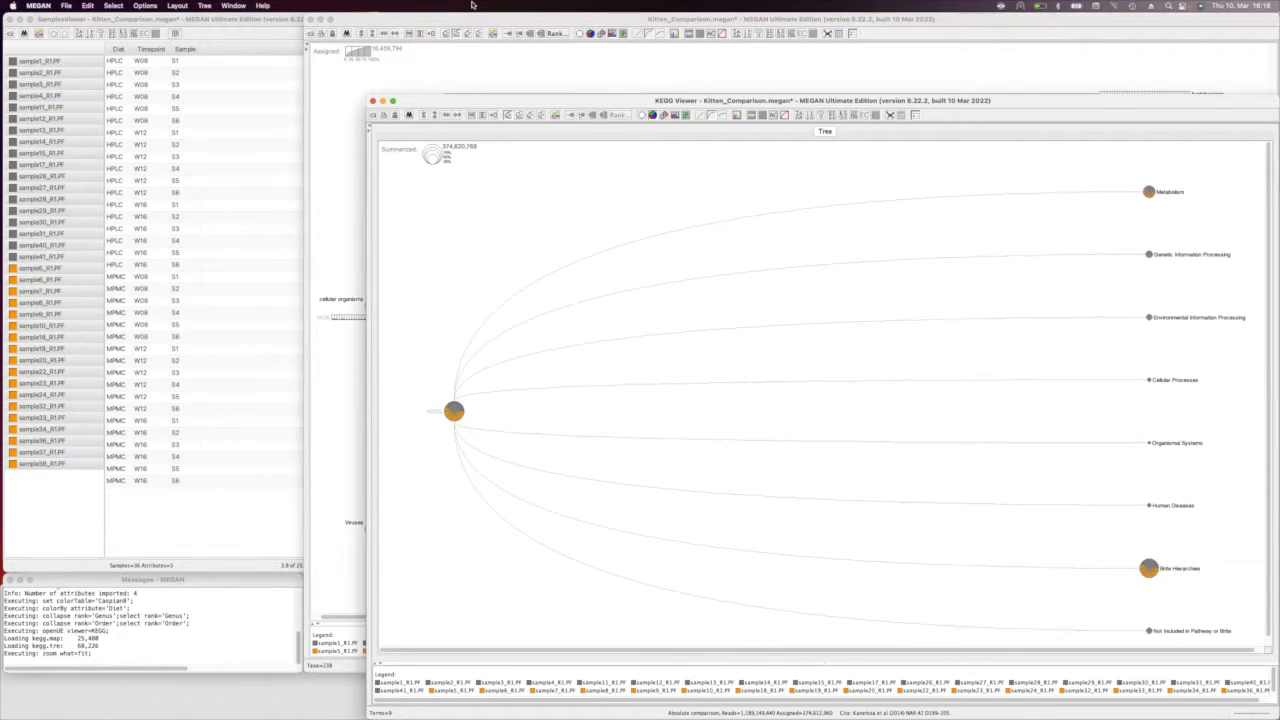
pyautogui.moveTo(700, 101); pyautogui.dragTo(631, 55)
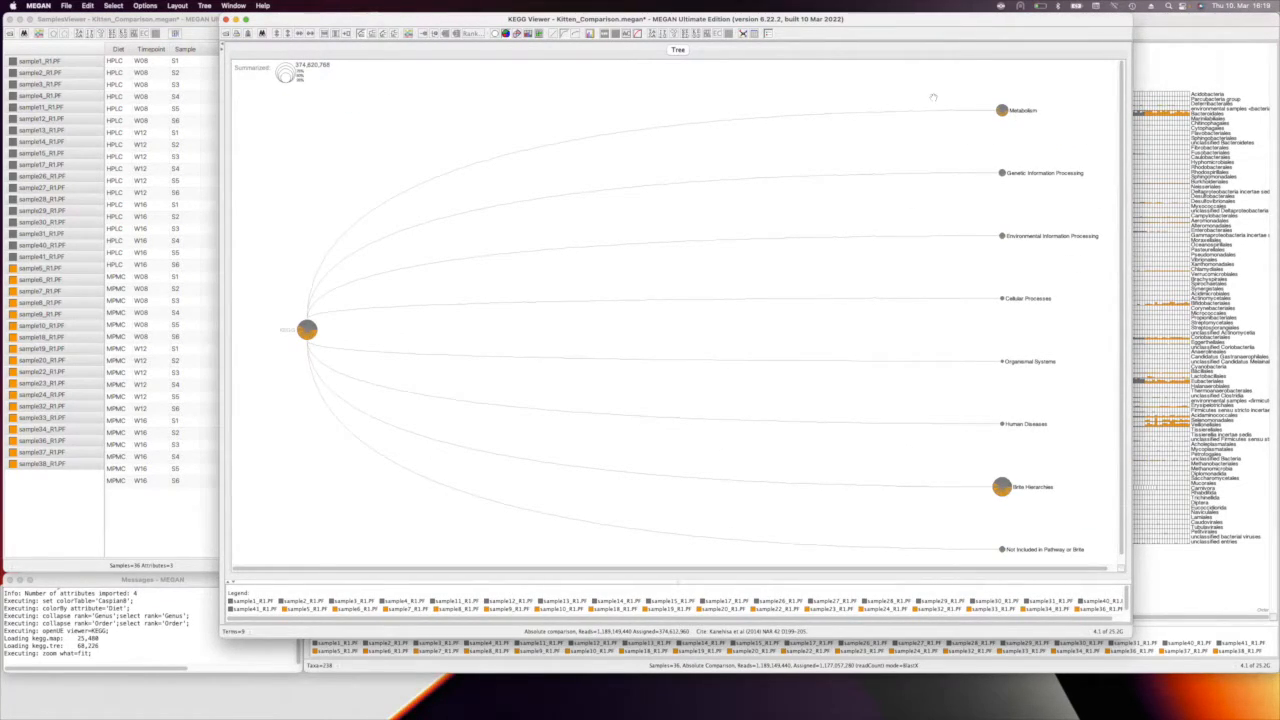
# Step: Uncollapse the whole subtree of the Metabolism node and inspect the entries under Glycolysis / Gluconeogenesis
pyautogui.rightClick(1028, 110)
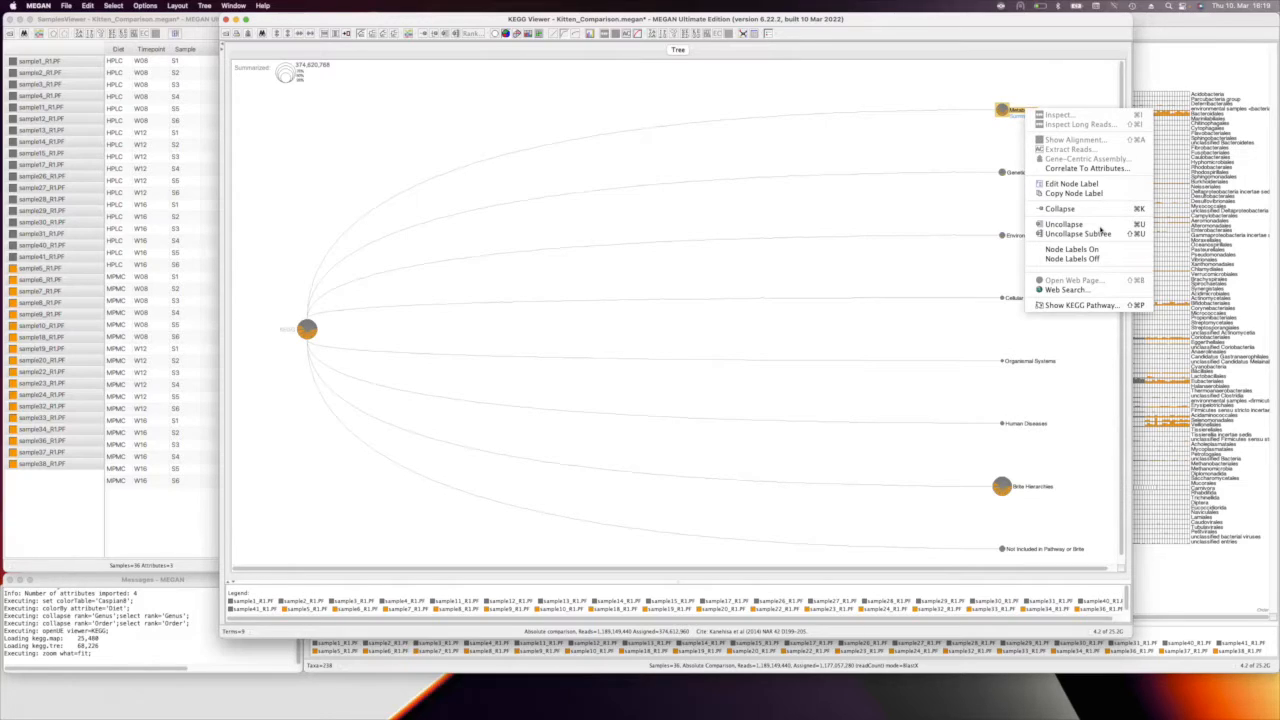
pyautogui.click(1100, 236)
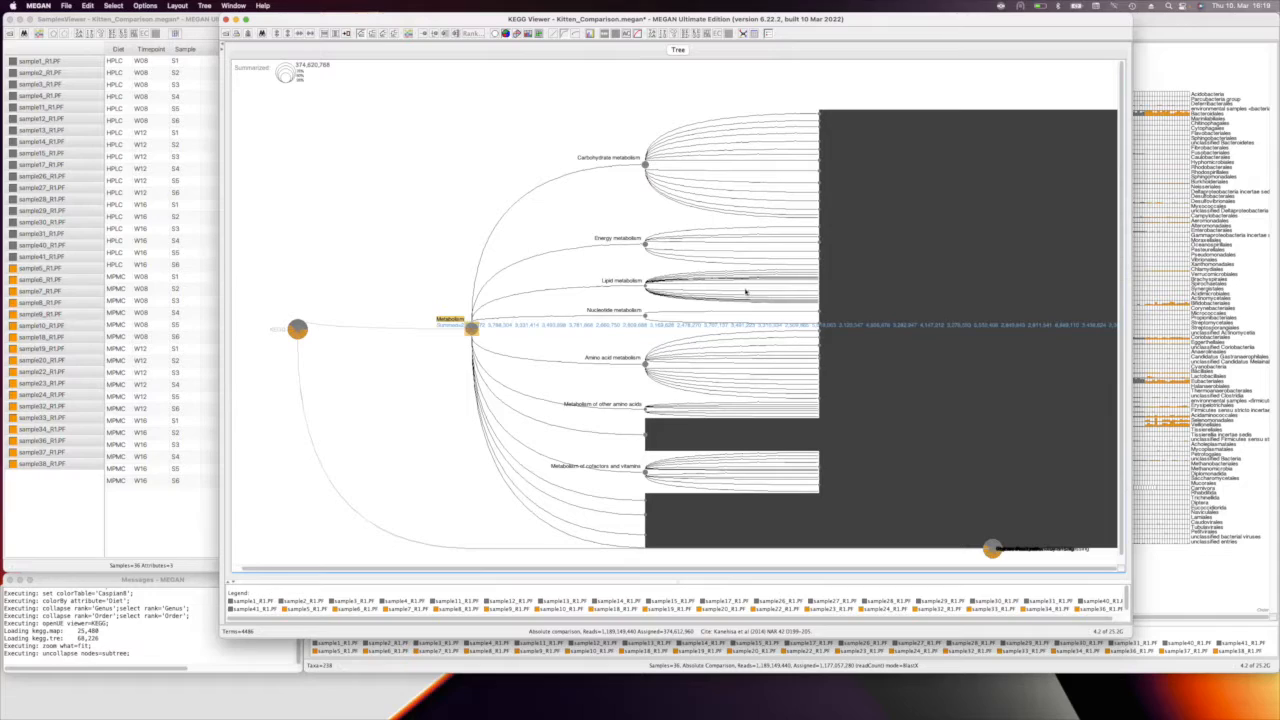
pyautogui.scroll(10, 740, 302)
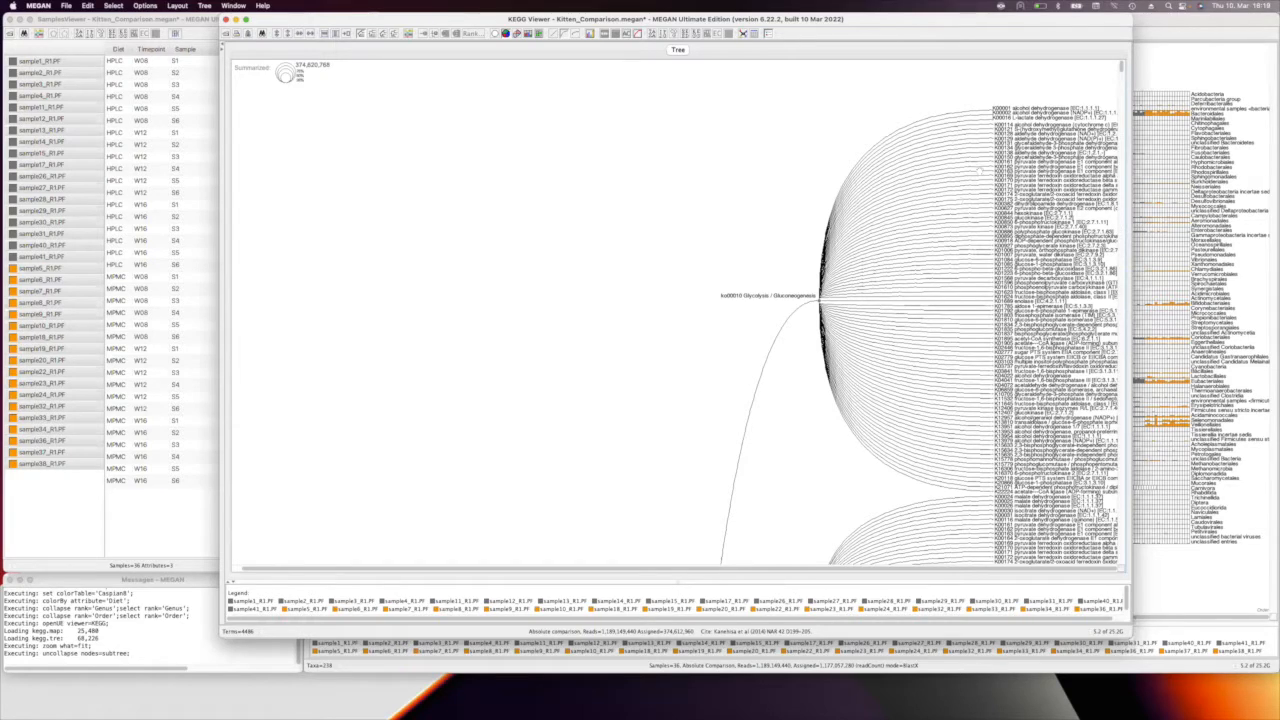
pyautogui.scroll(-3, 950, 263)
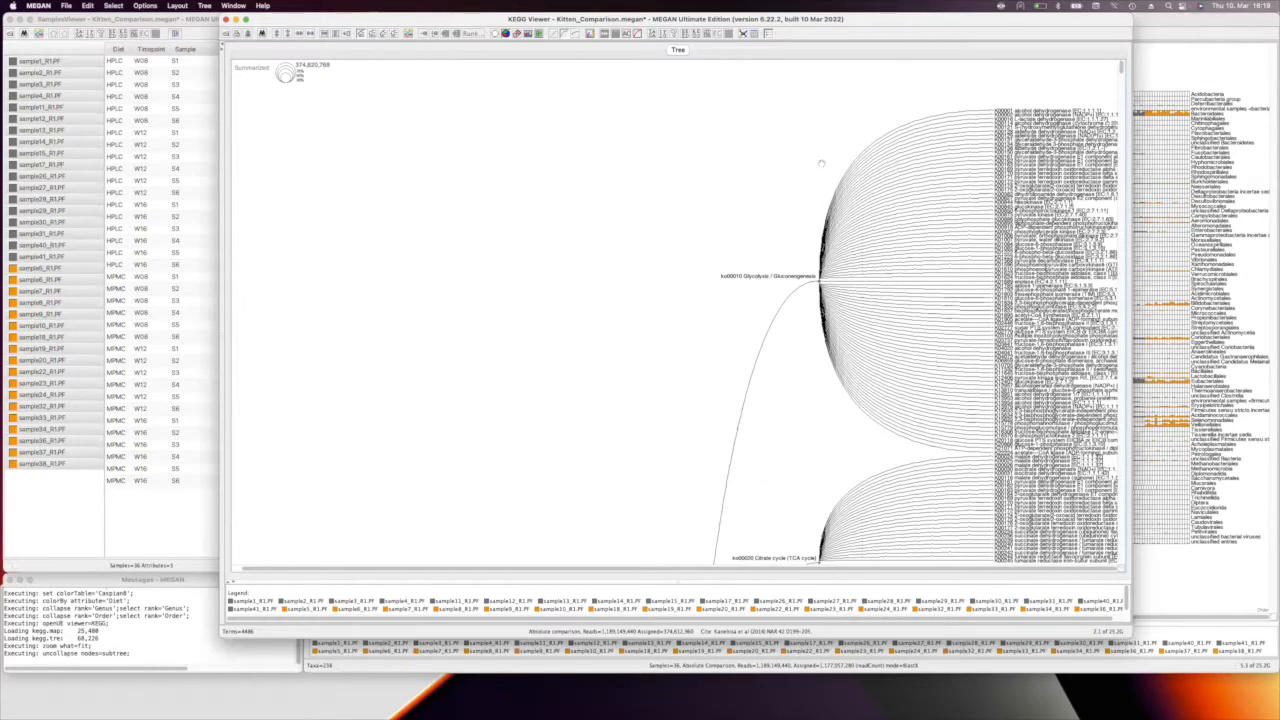
# Step: Set the Glycolysis / Gluconeogenesis pathway's bar charts to square-root scale and return to the taxonomy comparison window
pyautogui.scroll(-5, 800, 158)
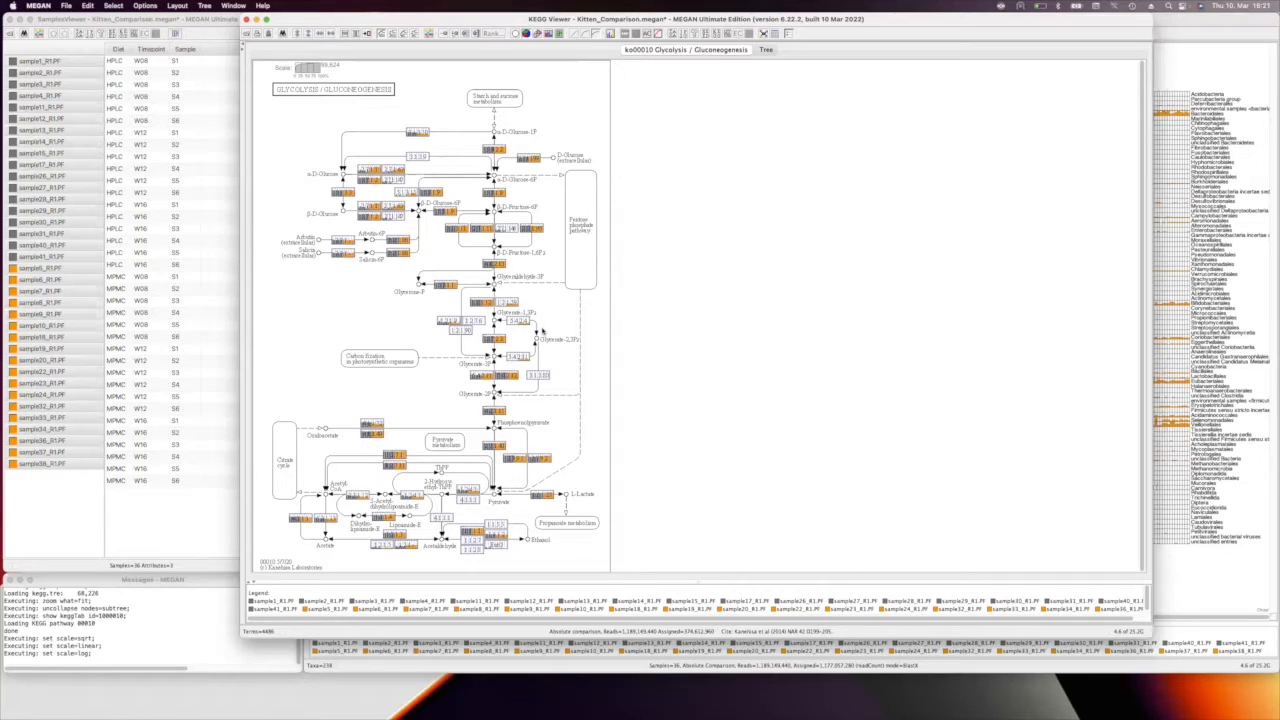
pyautogui.press('super+shift+s')
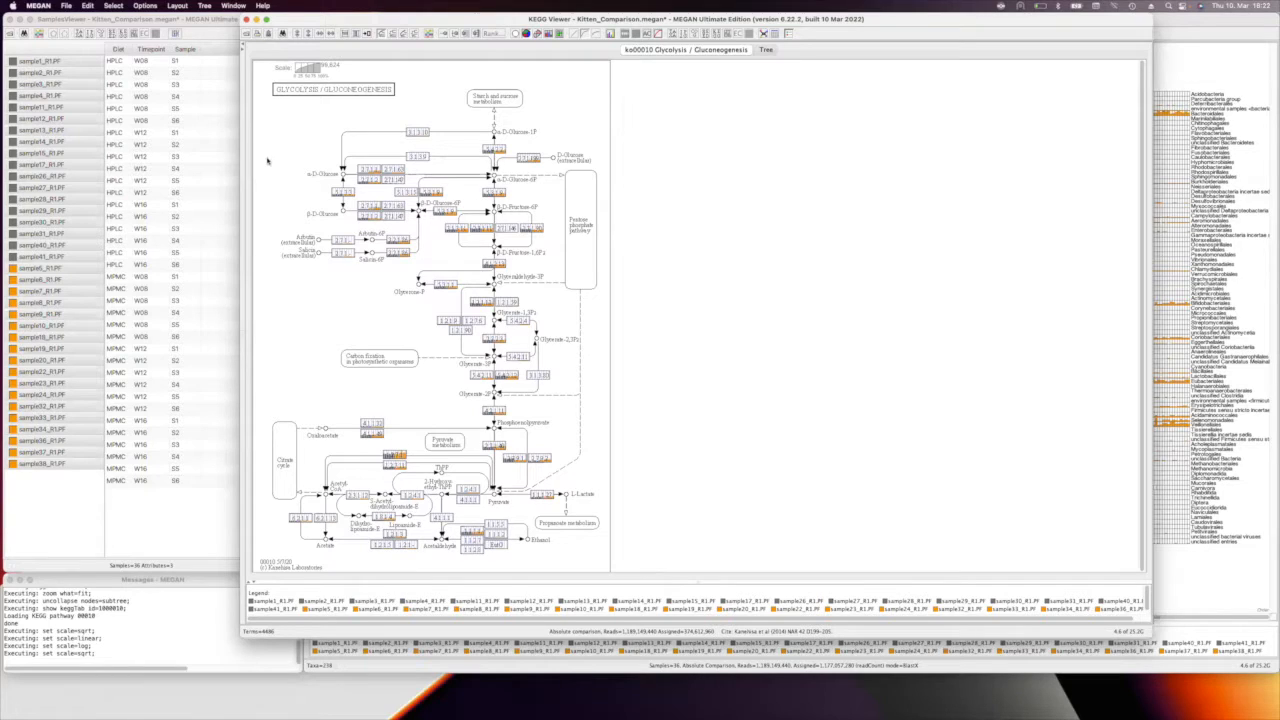
pyautogui.press('super+w')
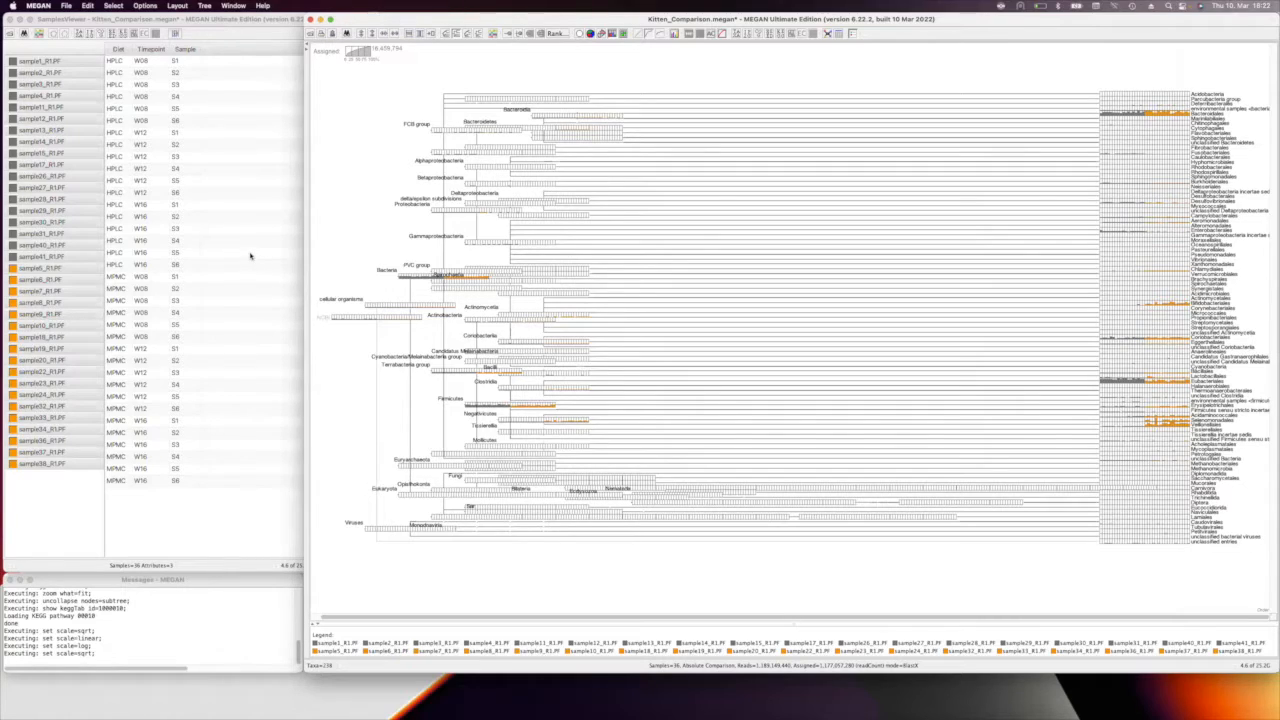
pyautogui.click(233, 6)
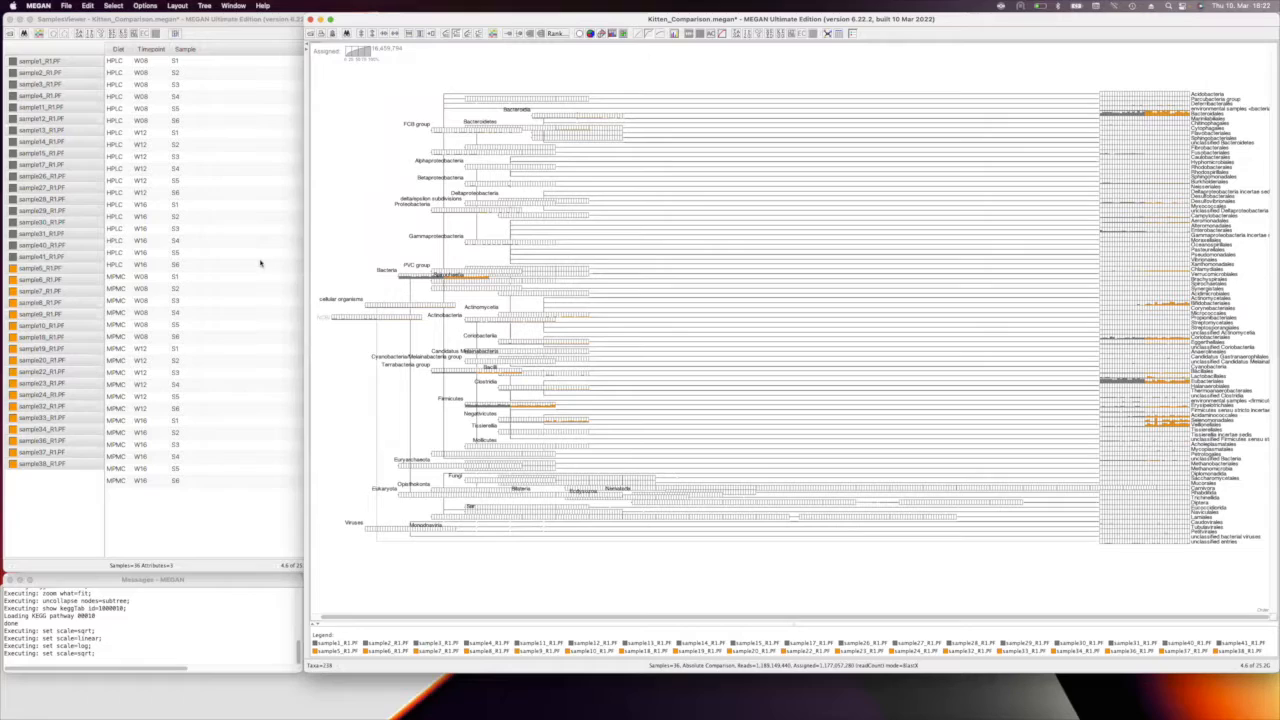
pyautogui.click(233, 6)
pyautogui.click(243, 252)
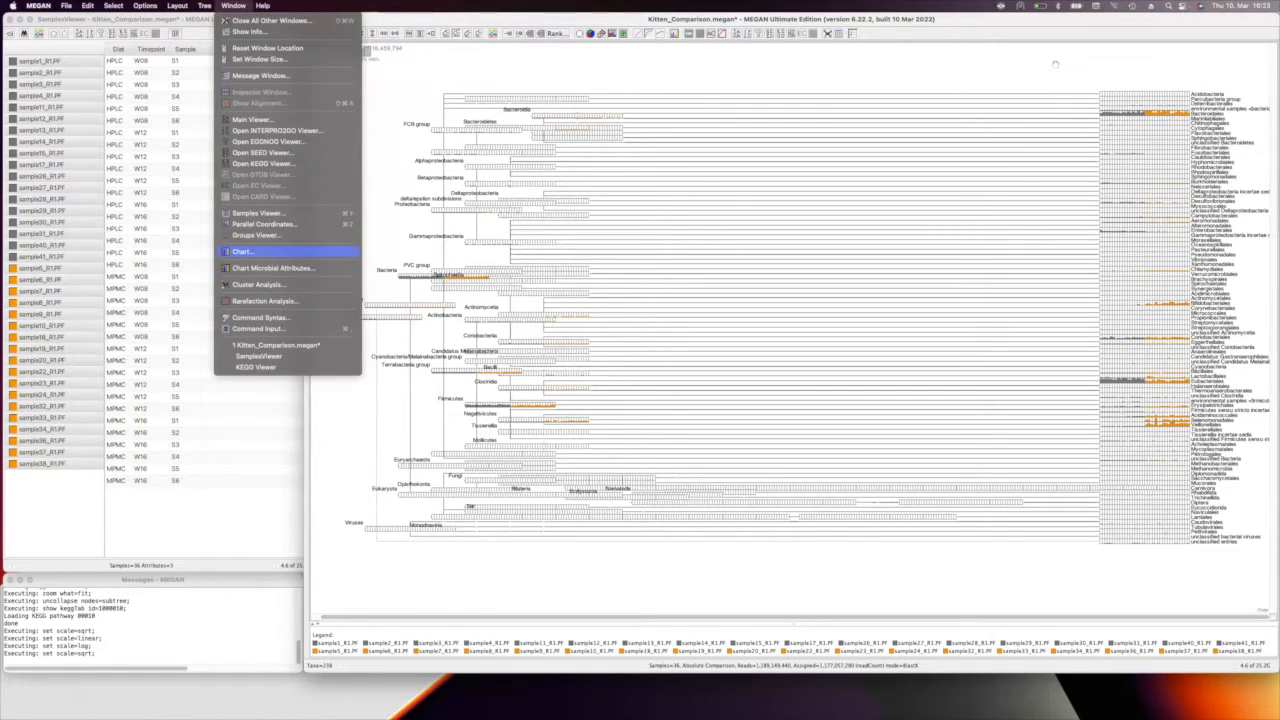
pyautogui.click(1208, 129)
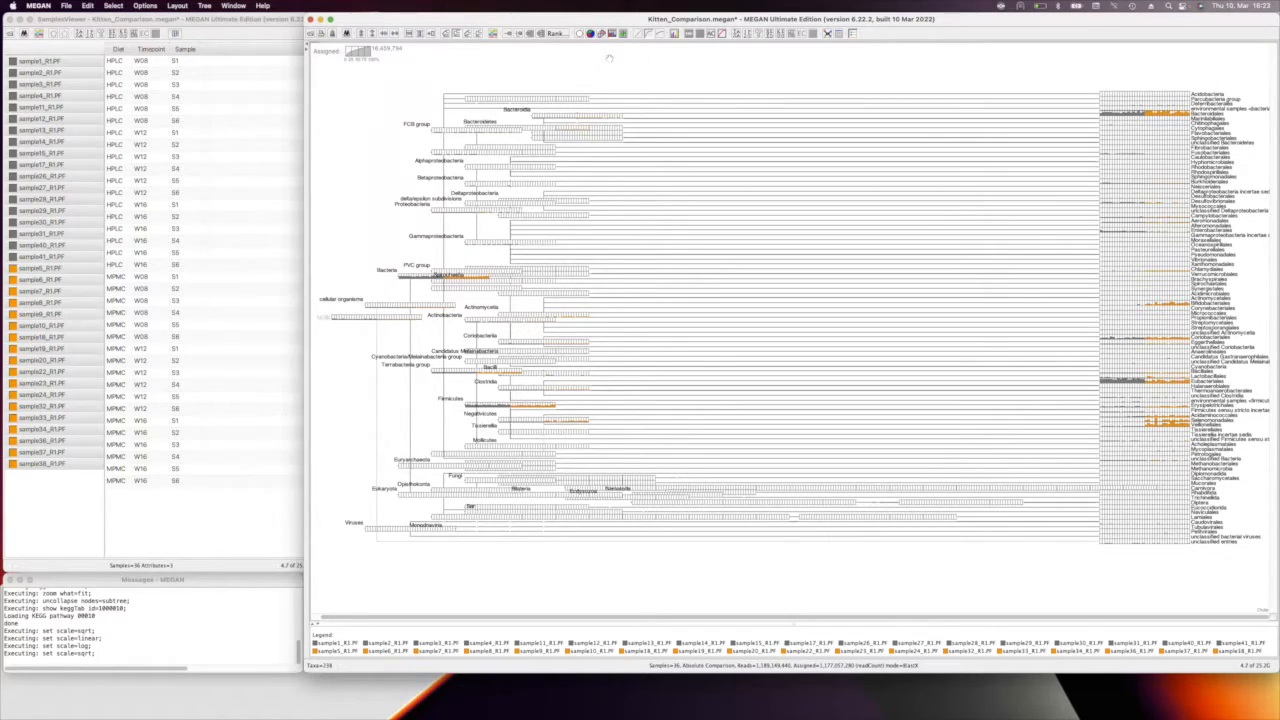
# Step: View the PCoA plot of the order-level taxonomy cluster analysis, and close it to return to the deselected tree
pyautogui.click(209, 5)
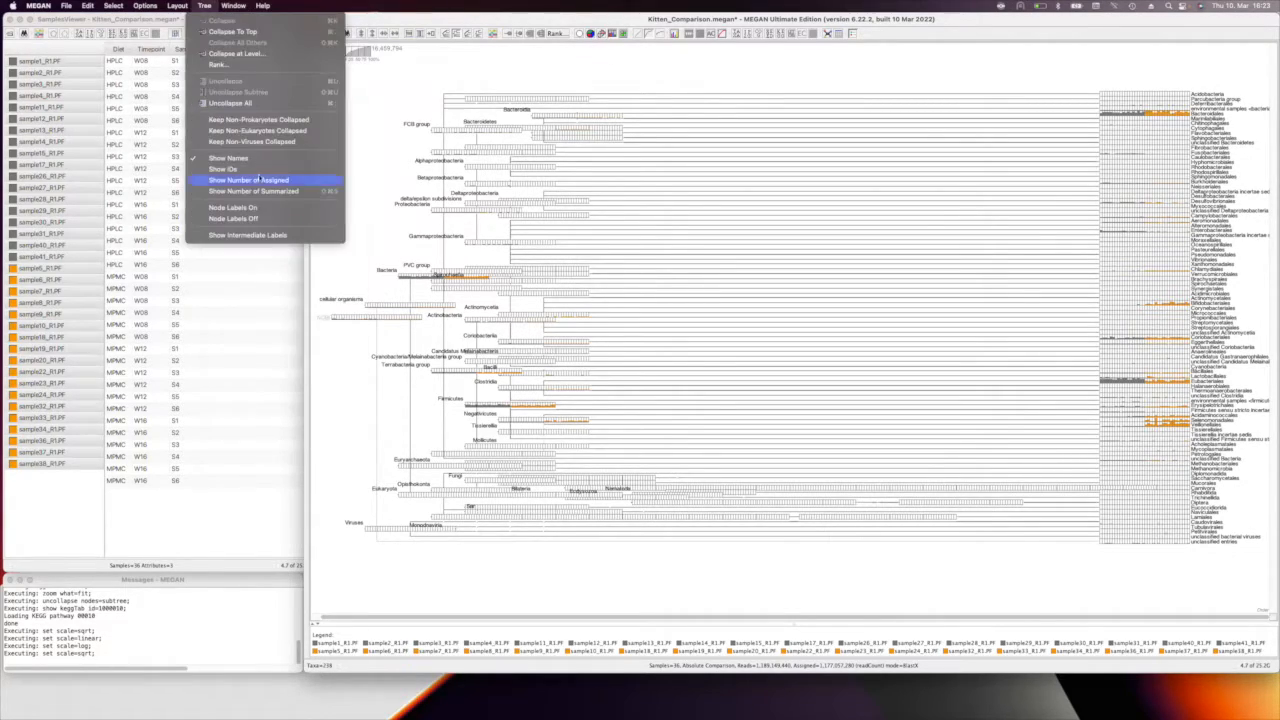
pyautogui.moveTo(235, 5)
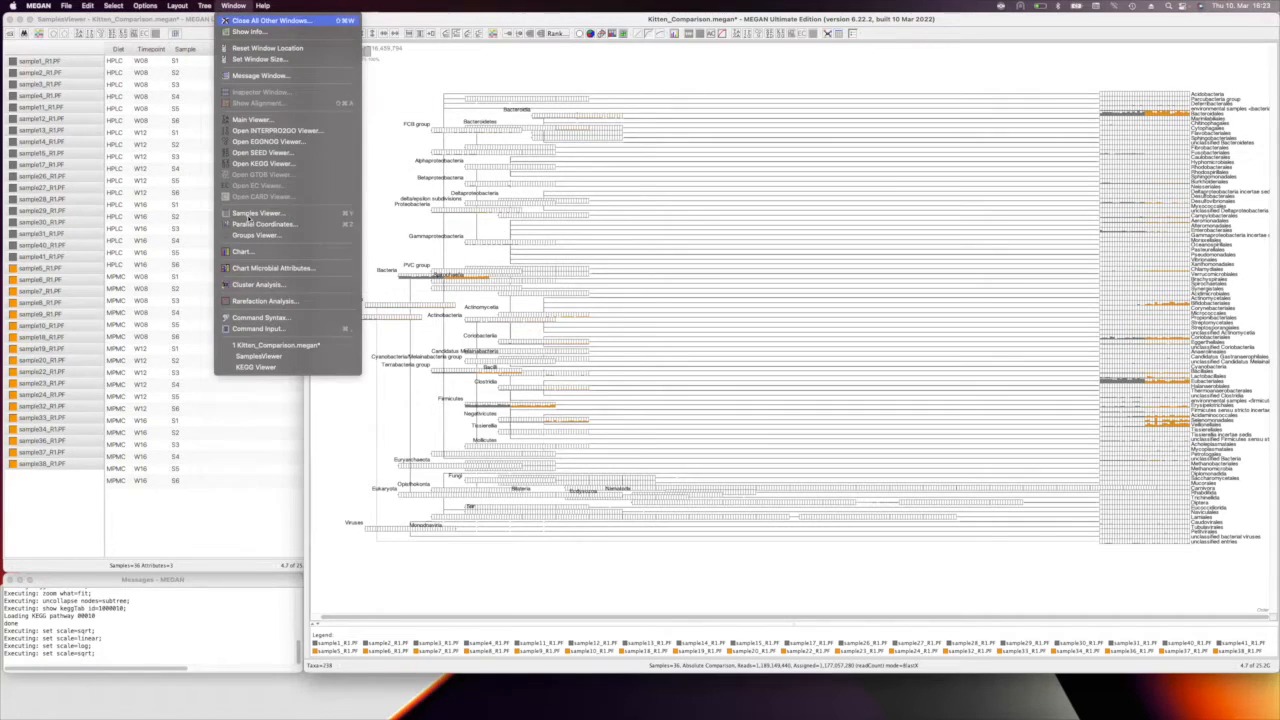
pyautogui.click(260, 287)
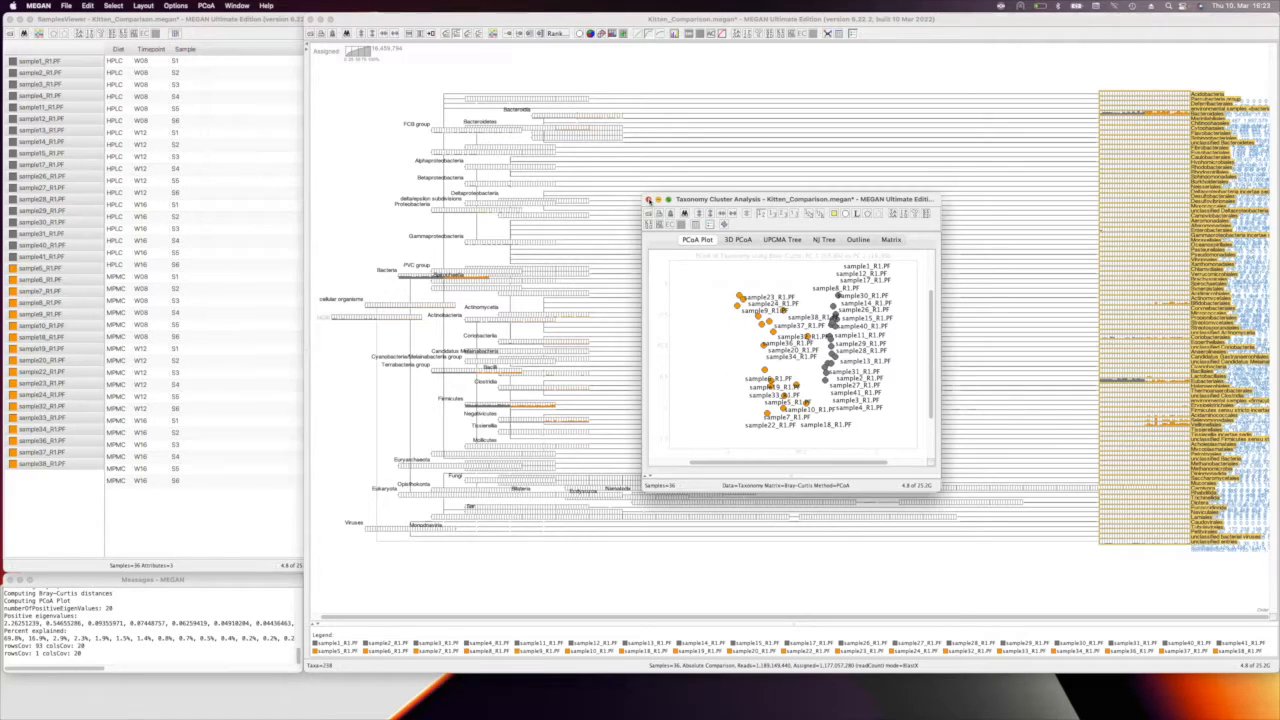
pyautogui.click(648, 200)
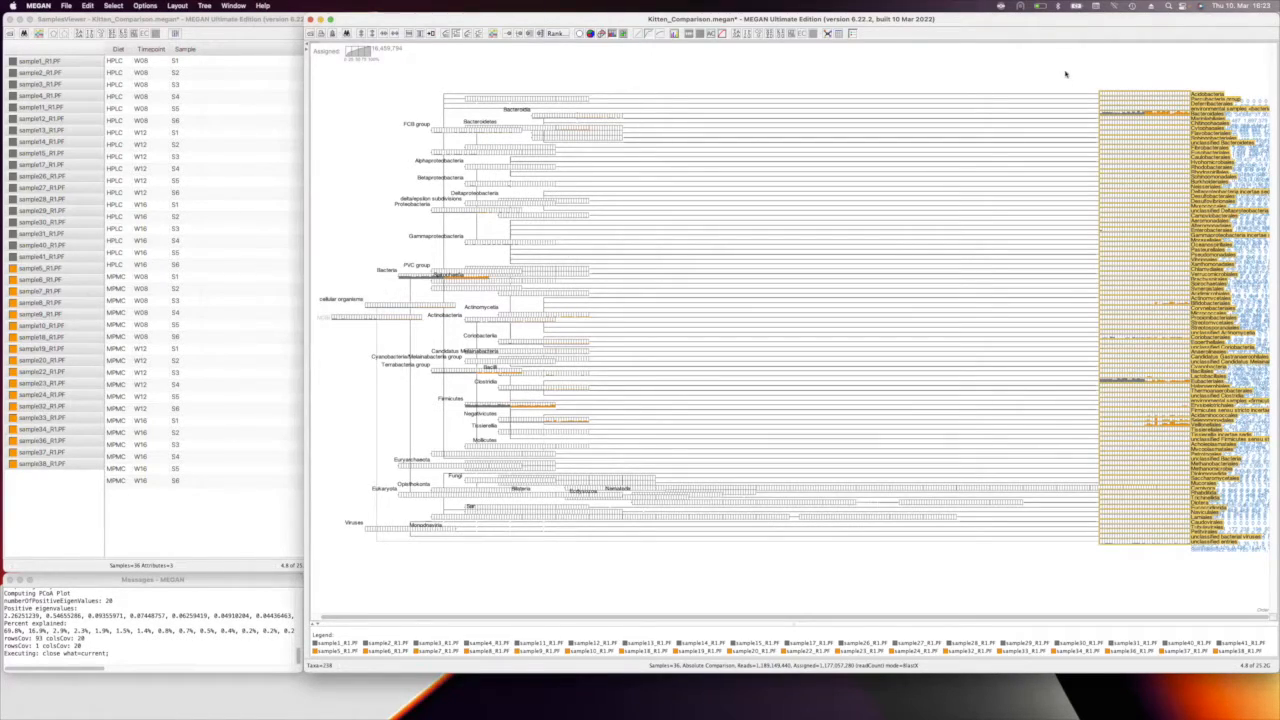
pyautogui.click(1066, 74)
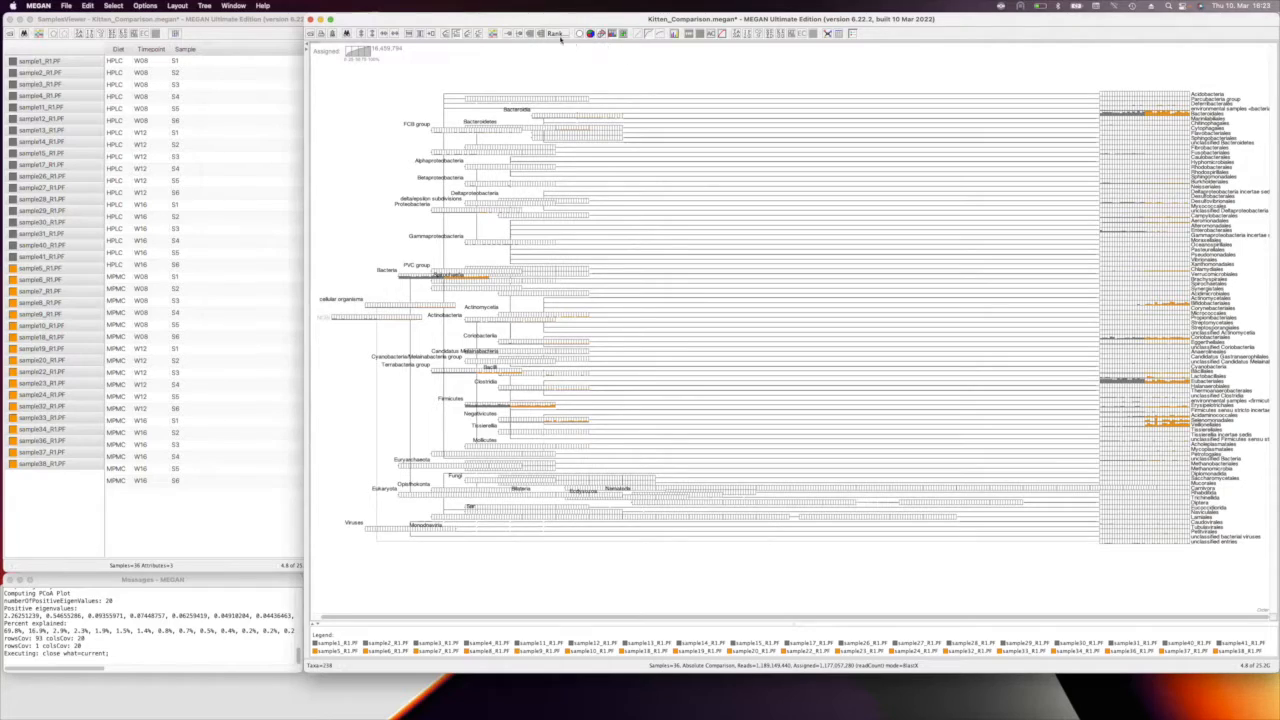
# Step: Collapse the taxonomy tree to the Species rank and select all of its leaves
pyautogui.click(555, 34)
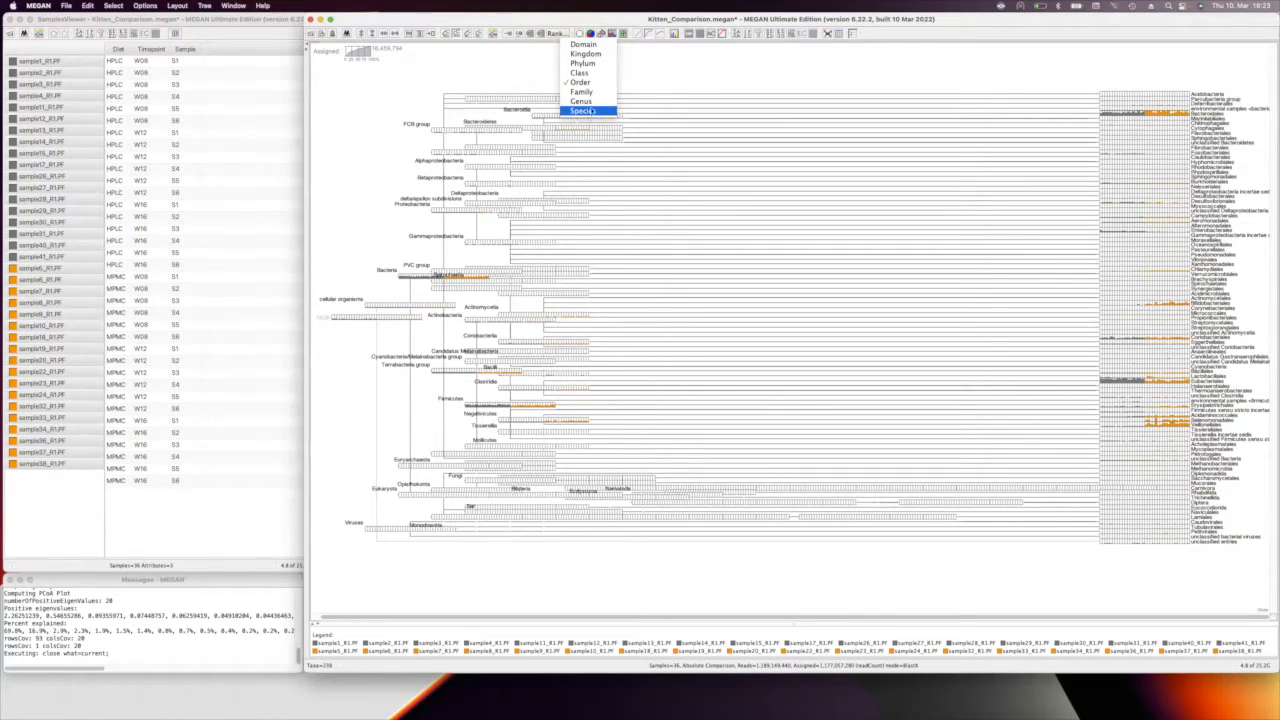
pyautogui.click(591, 111)
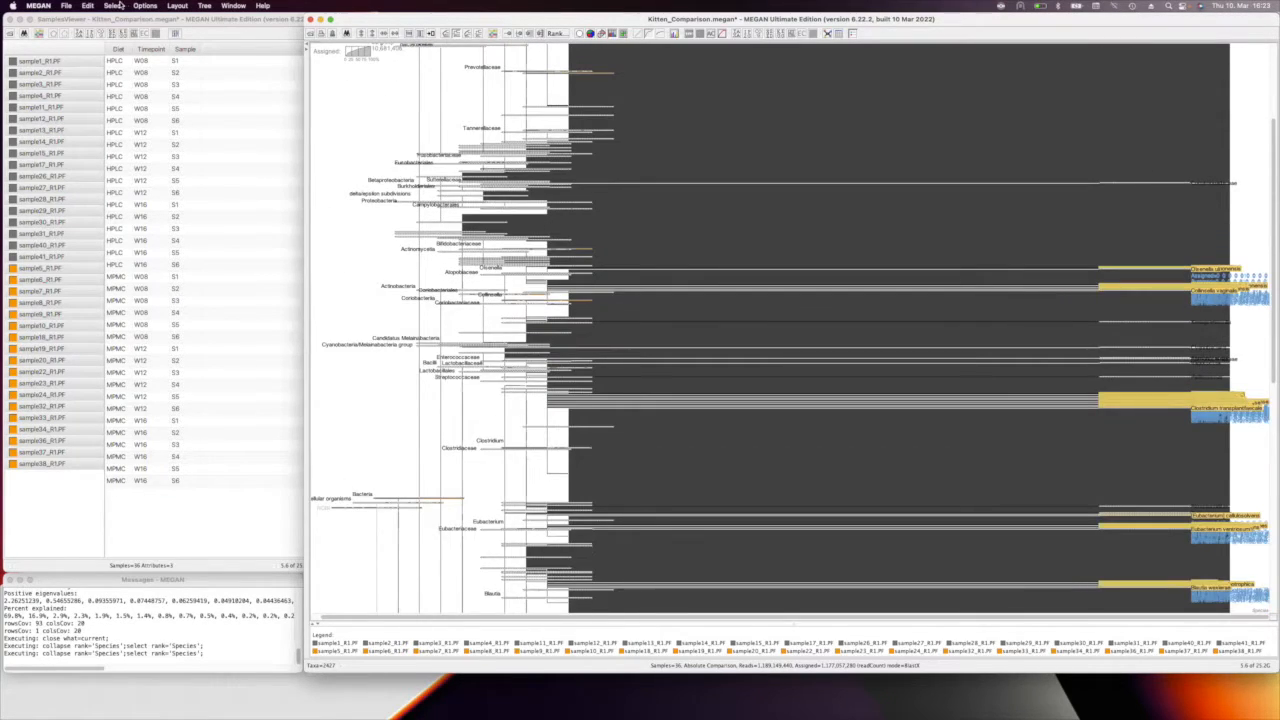
pyautogui.click(176, 6)
pyautogui.moveTo(145, 6)
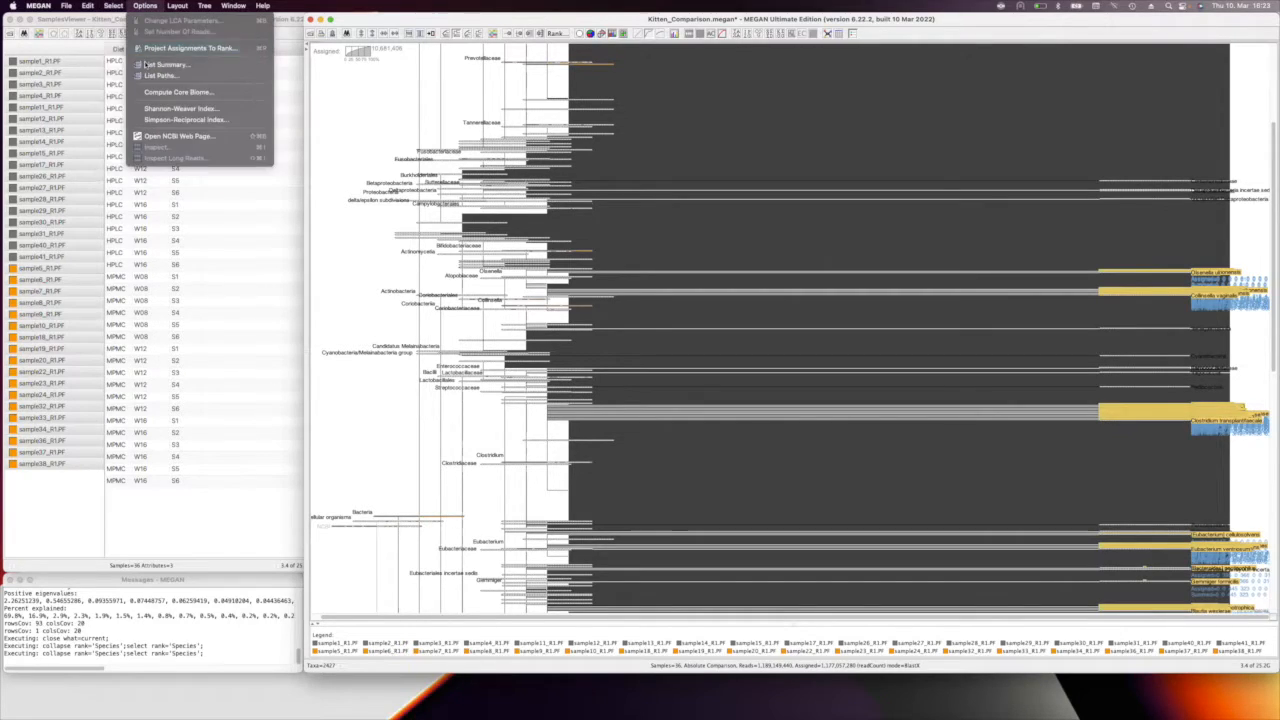
pyautogui.click(144, 66)
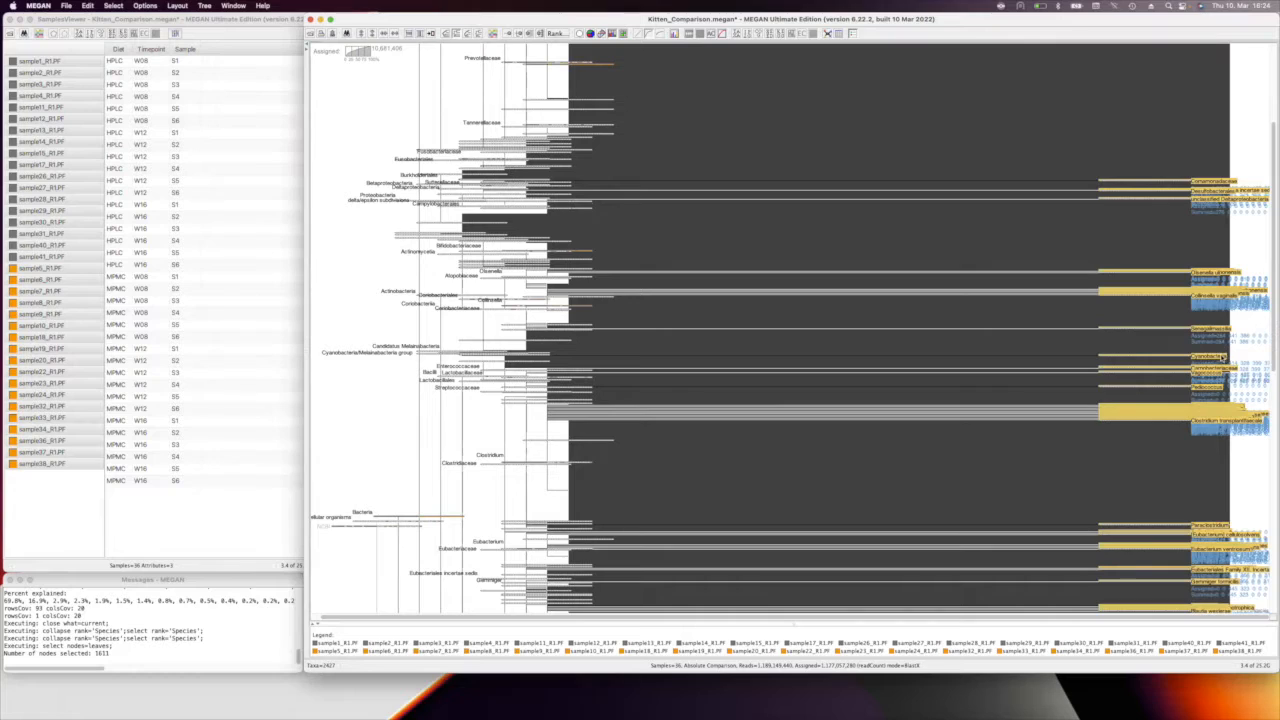
pyautogui.scroll(6, 1216, 356)
pyautogui.scroll(4, 1197, 343)
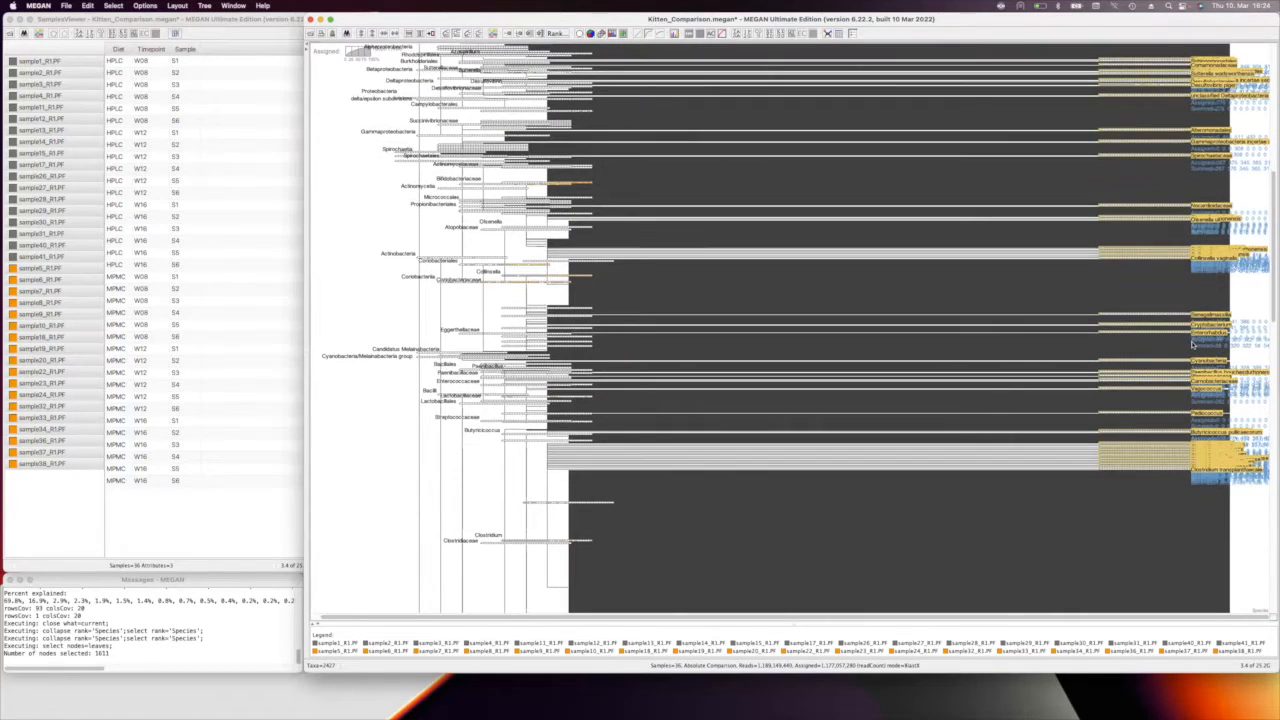
pyautogui.scroll(3, 1229, 309)
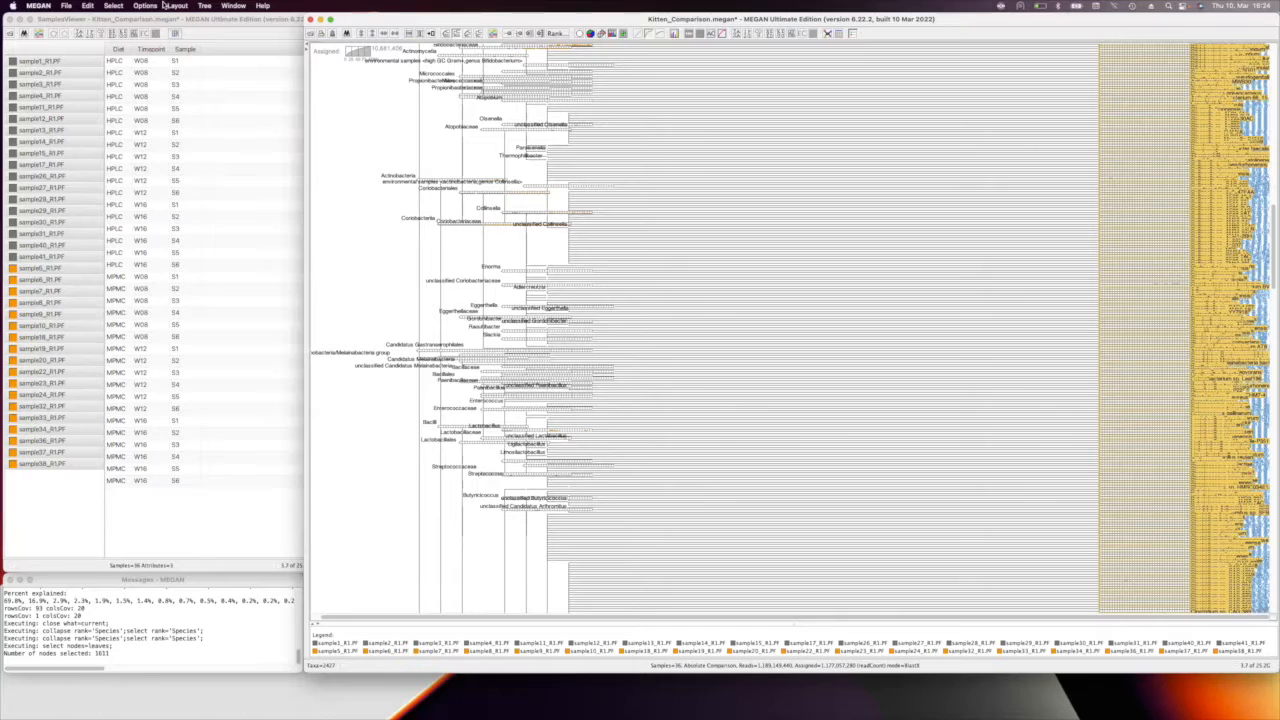
# Step: Open the cluster analysis for the selected leaves and enlarge its window so the PCoA plot's sample labels spread out
pyautogui.click(172, 5)
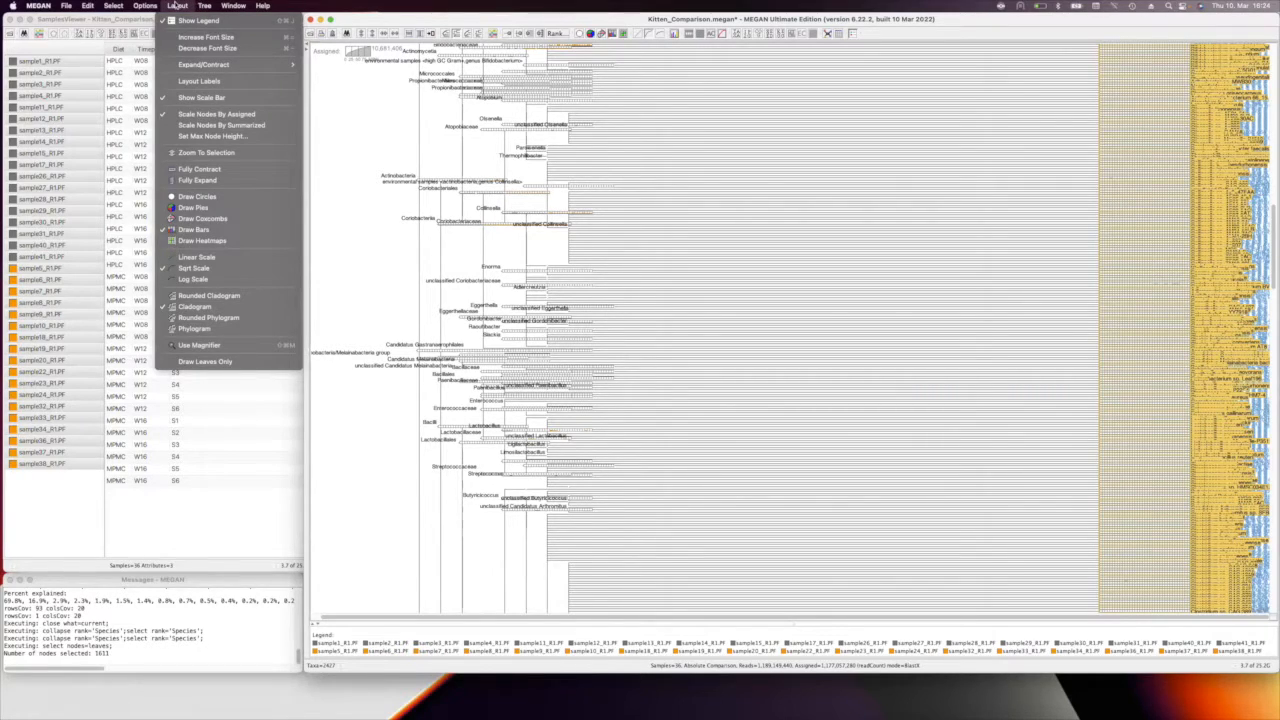
pyautogui.moveTo(233, 5)
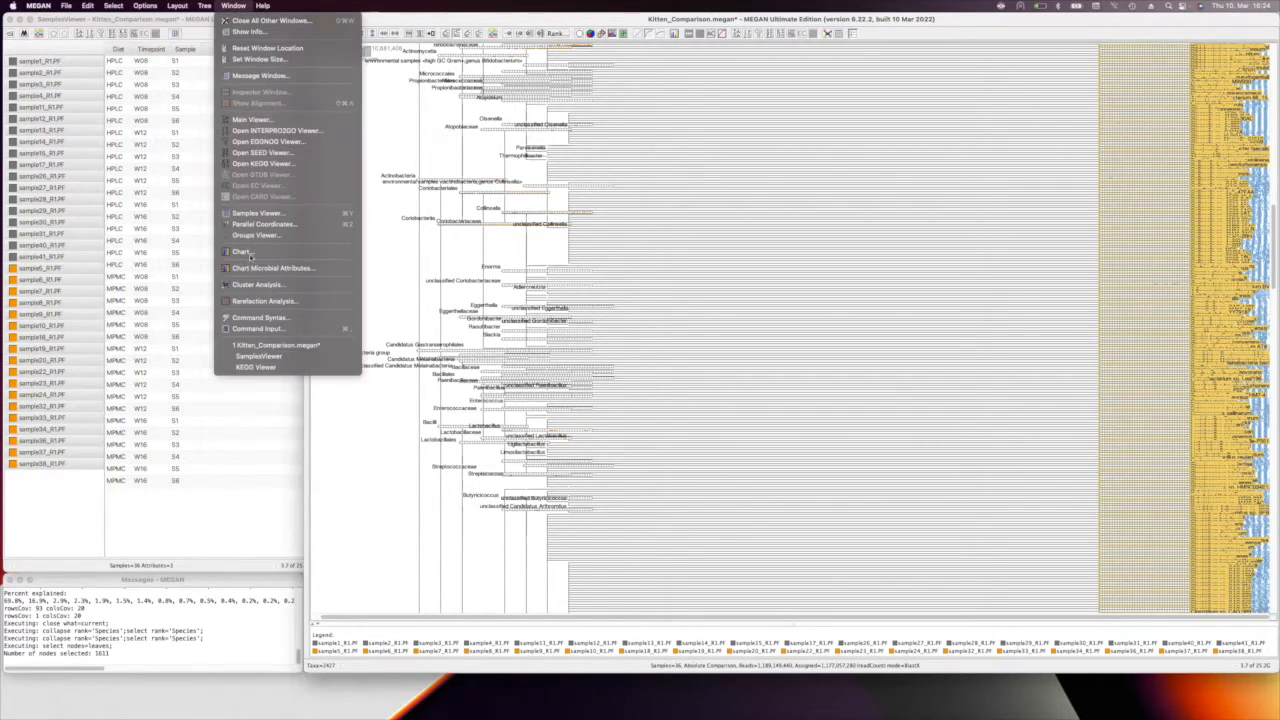
pyautogui.click(257, 285)
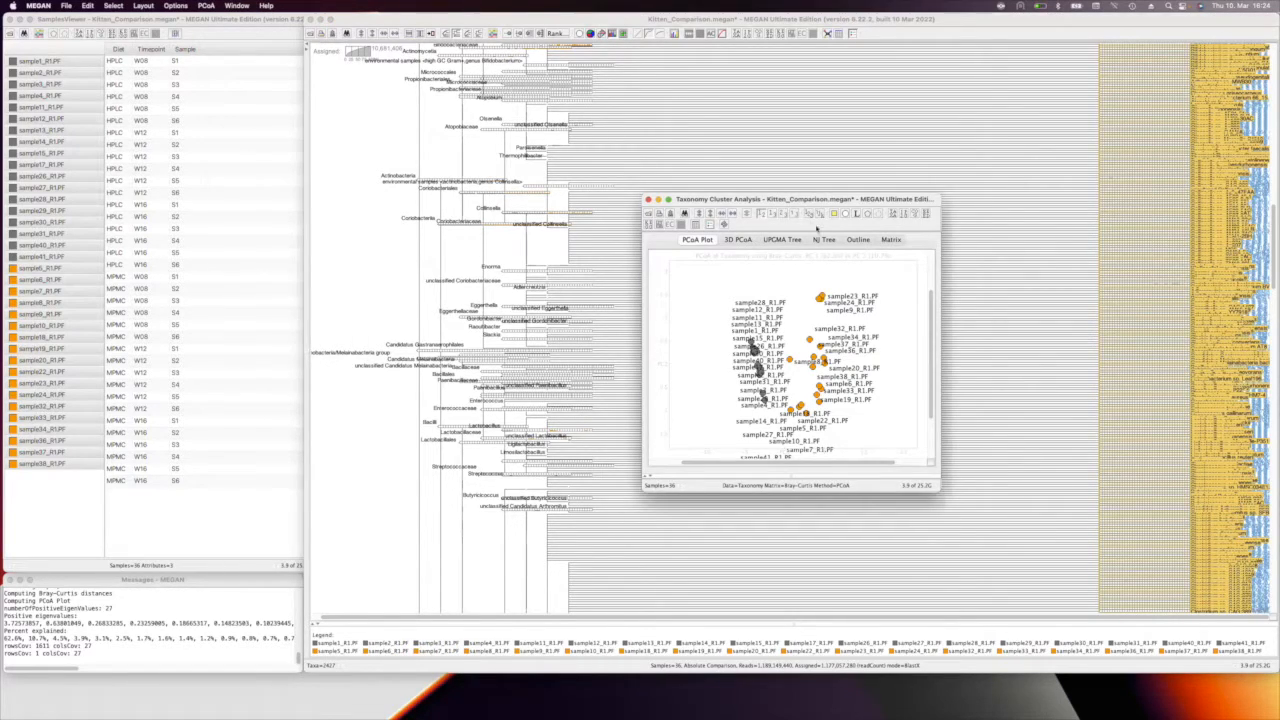
pyautogui.moveTo(800, 199); pyautogui.dragTo(570, 81)
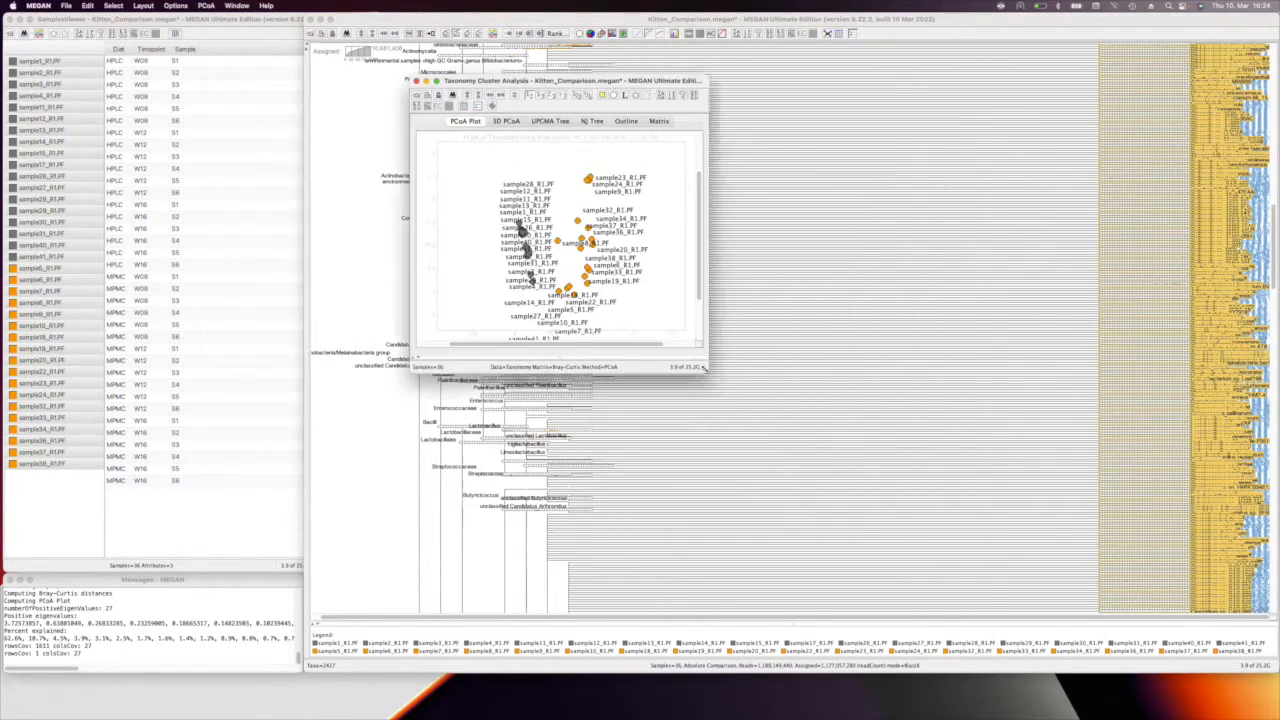
pyautogui.moveTo(815, 440); pyautogui.dragTo(909, 512)
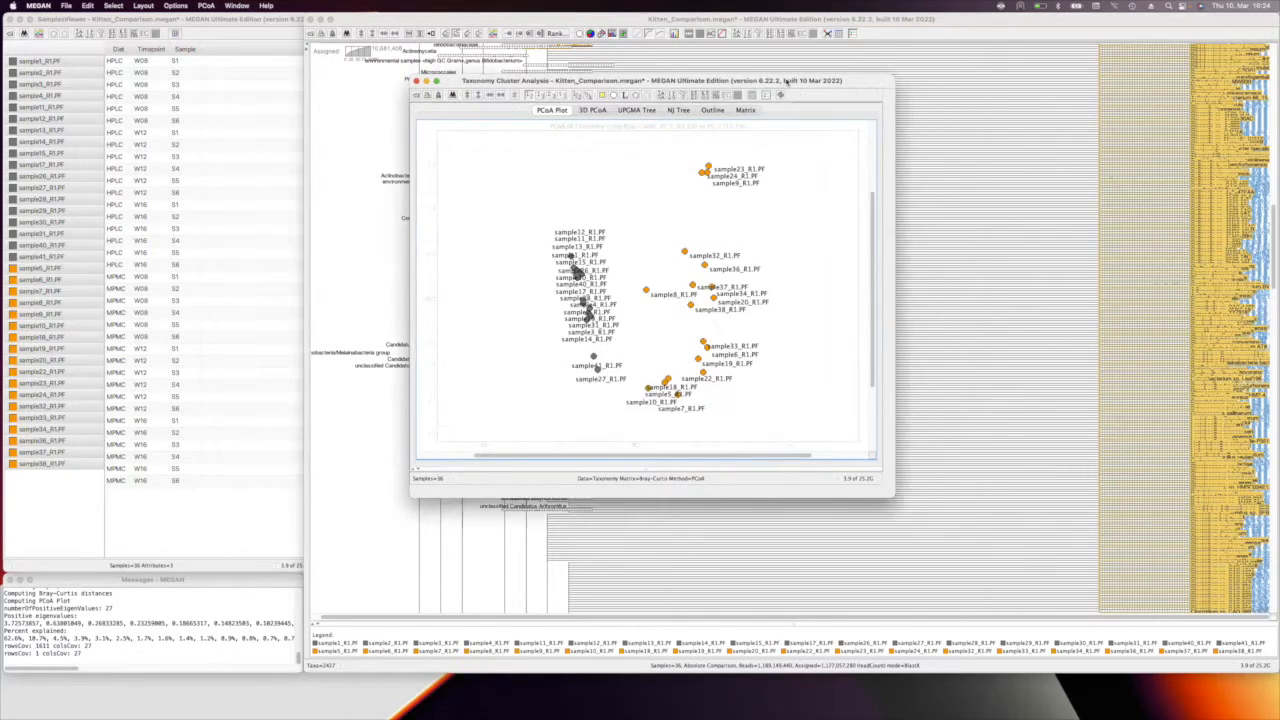
pyautogui.moveTo(616, 13); pyautogui.dragTo(615, 8)
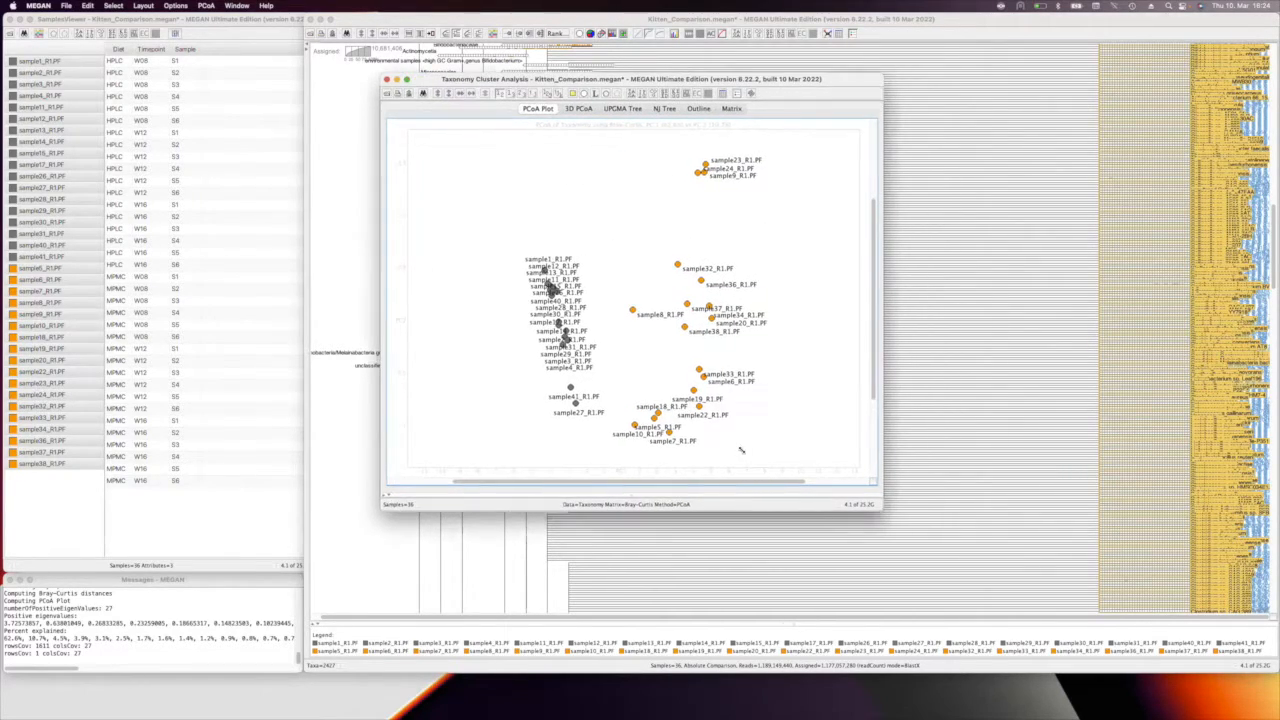
pyautogui.moveTo(742, 451); pyautogui.dragTo(1030, 537)
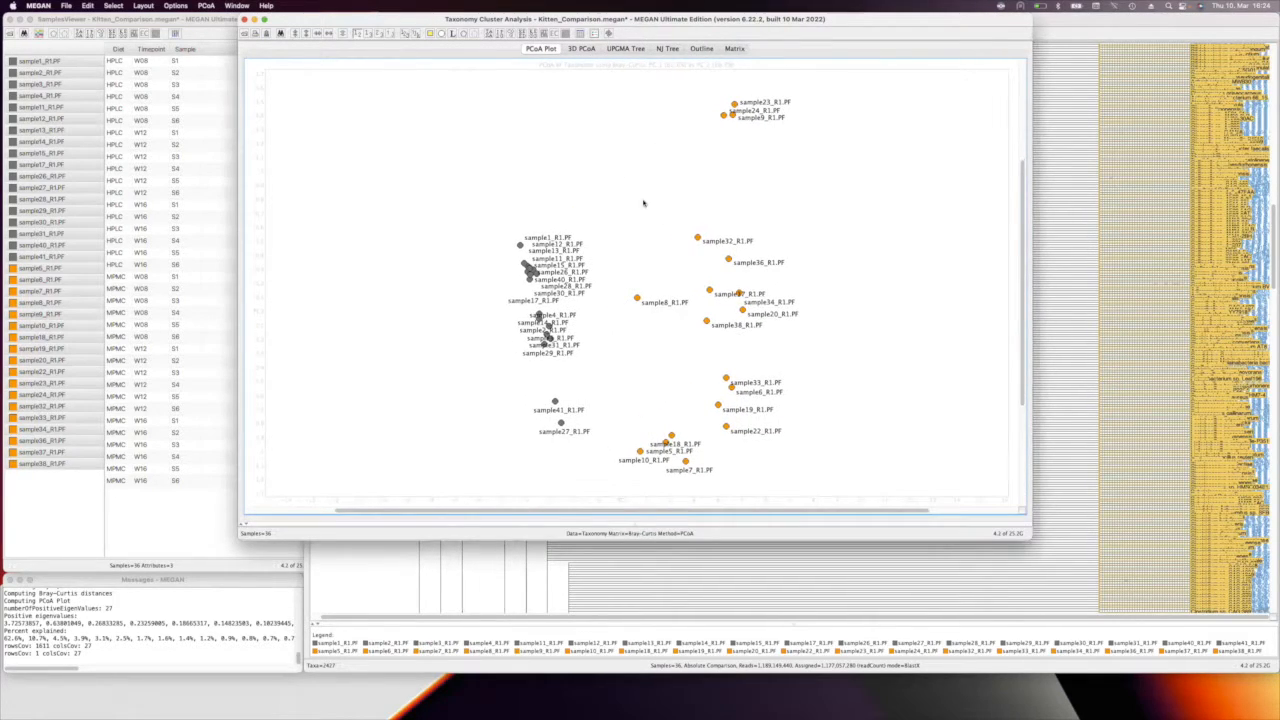
pyautogui.moveTo(739, 384)
# Step: Recalculate the PCoA plot with the JSD and Euclidean distances to compare how the diet groups separate
pyautogui.click(206, 5)
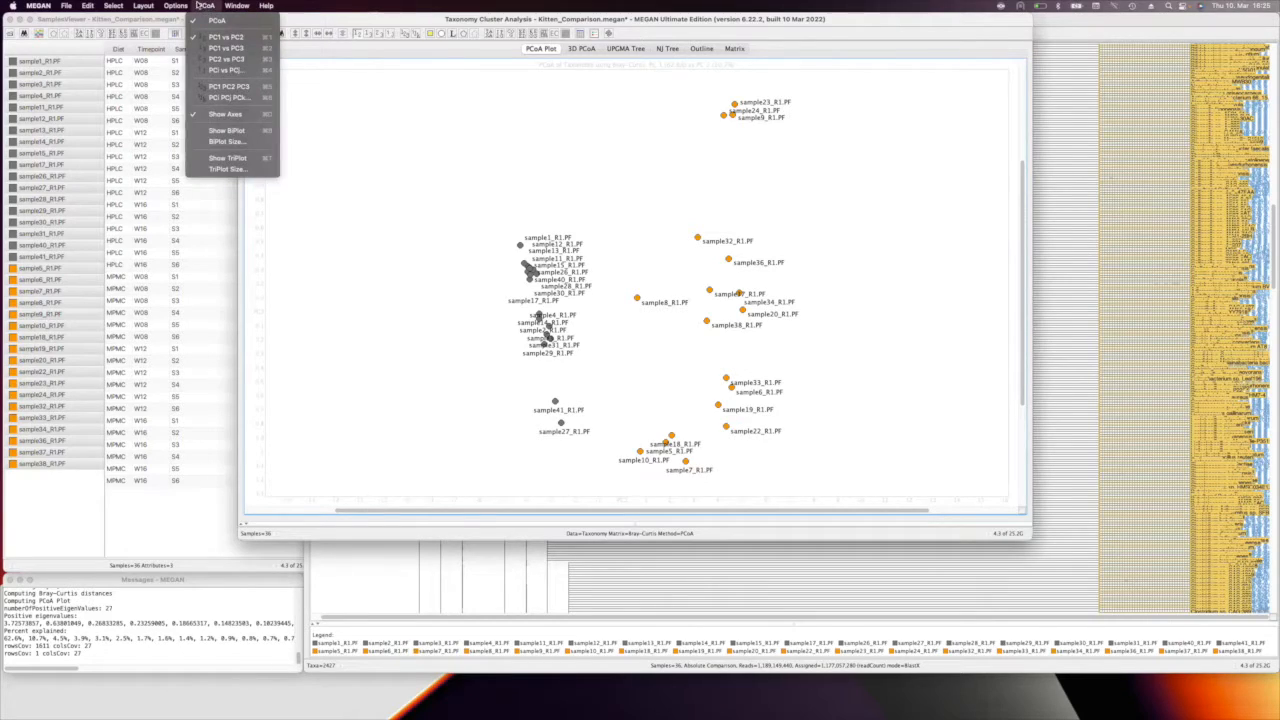
pyautogui.moveTo(175, 6)
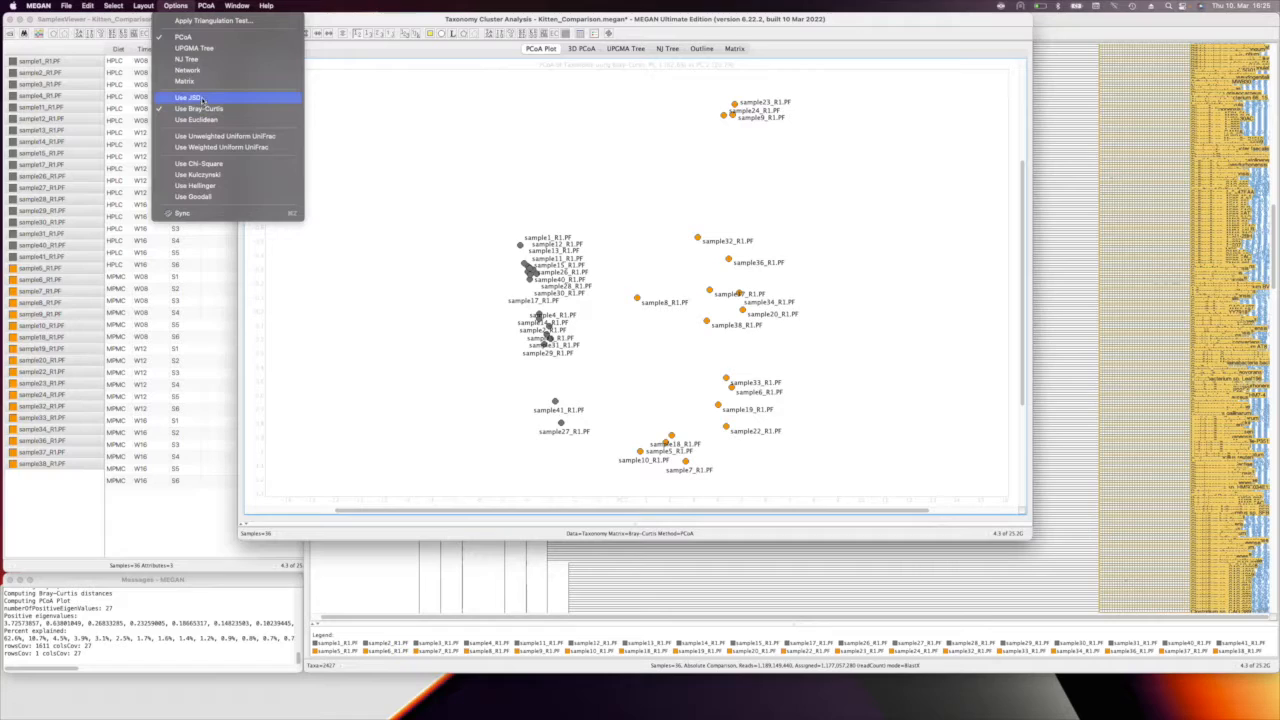
pyautogui.click(202, 98)
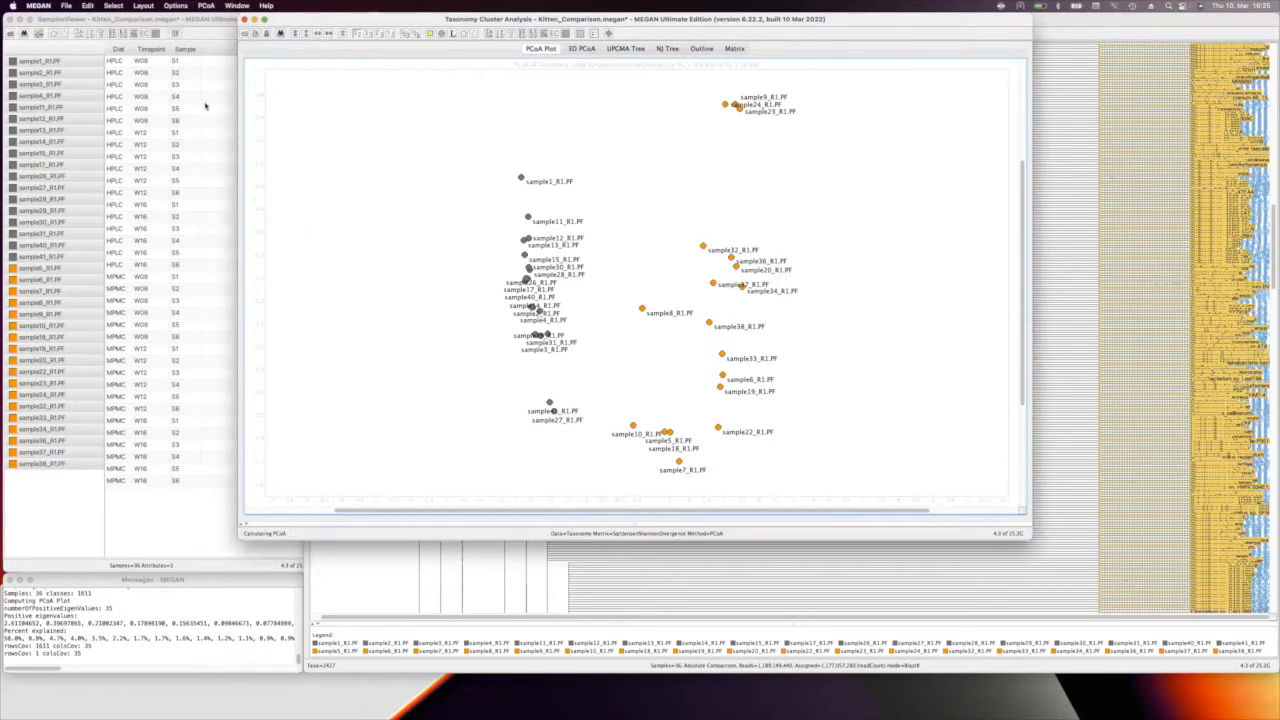
pyautogui.click(174, 6)
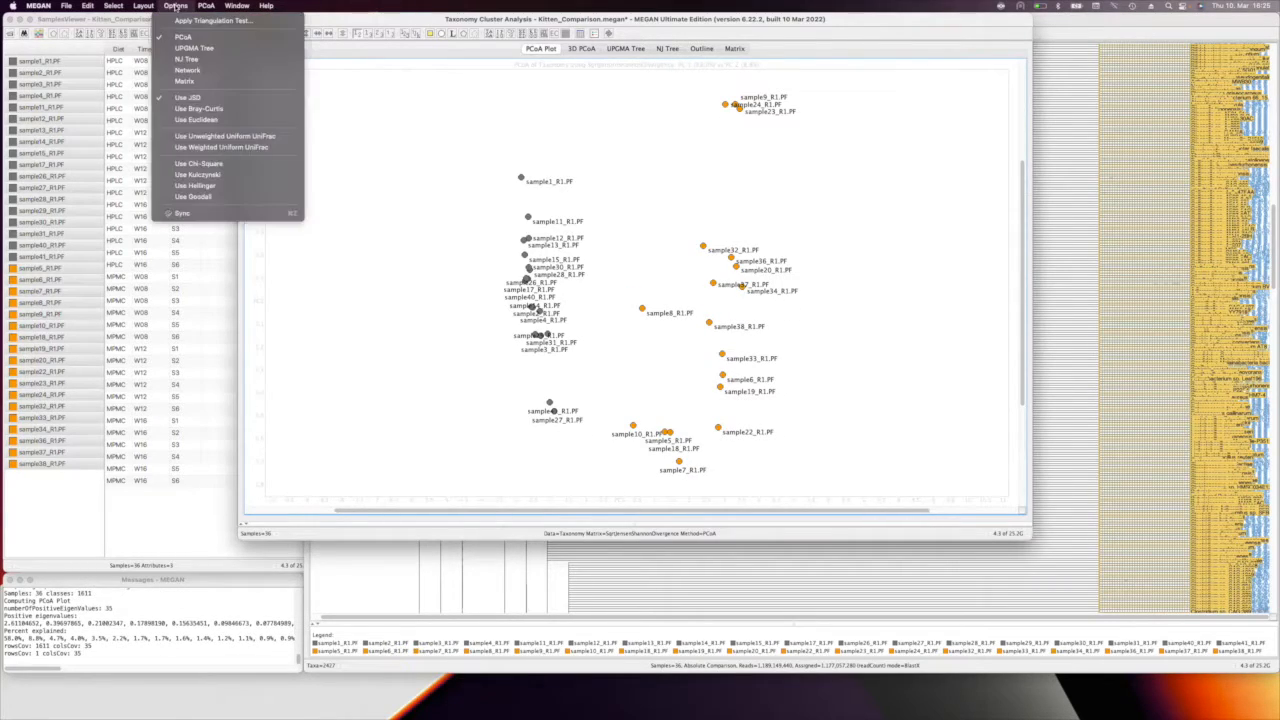
pyautogui.click(206, 120)
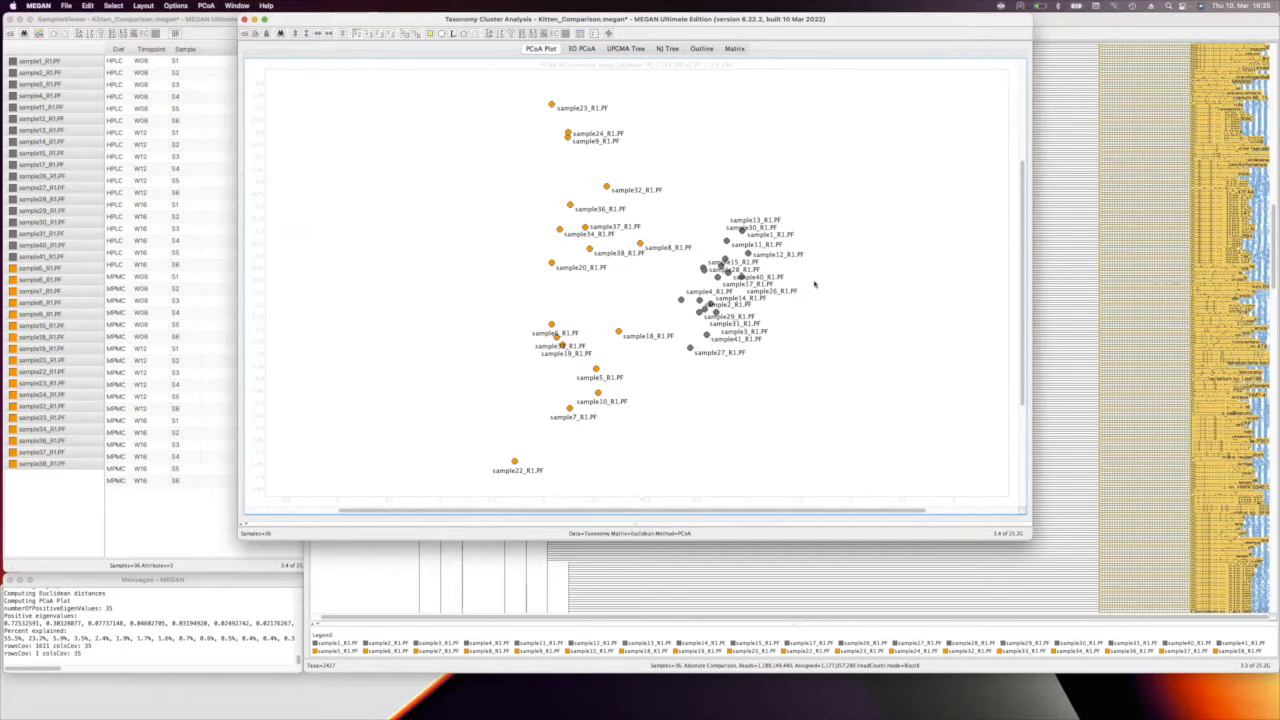
pyautogui.scroll(-2, 681, 300)
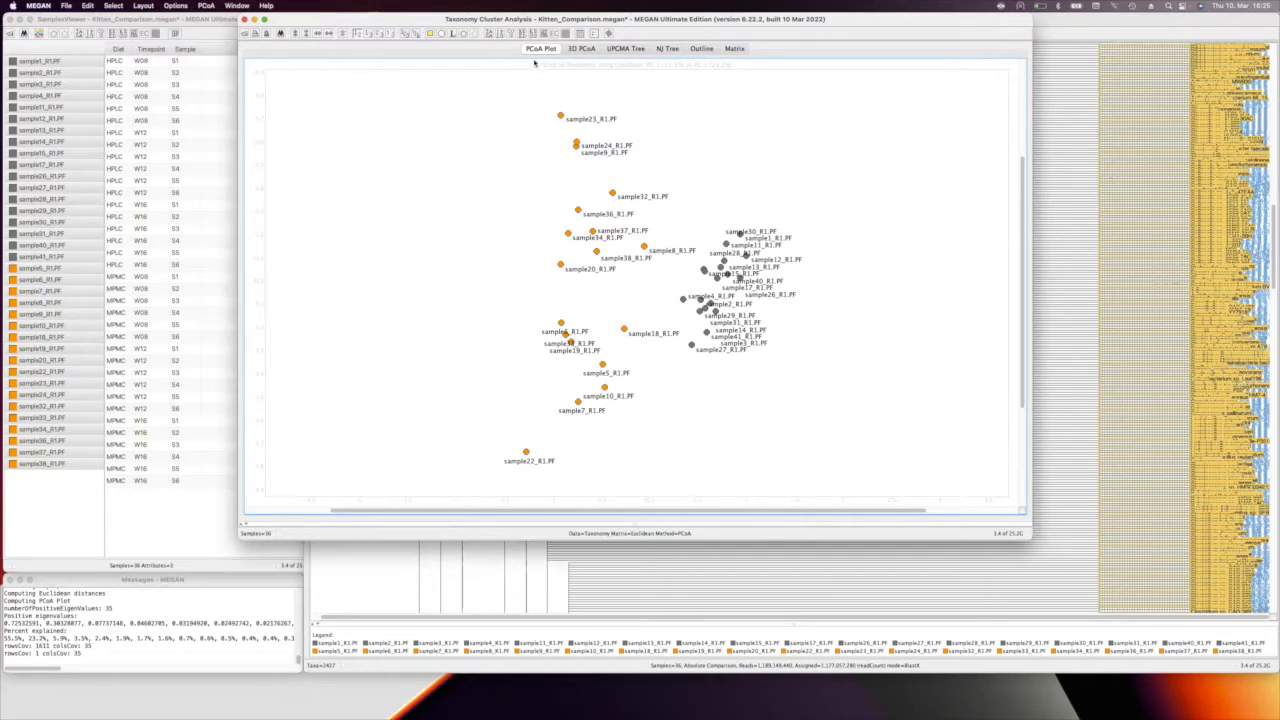
# Step: Set the distance measure of the PCoA plot back to Bray-Curtis
pyautogui.click(206, 5)
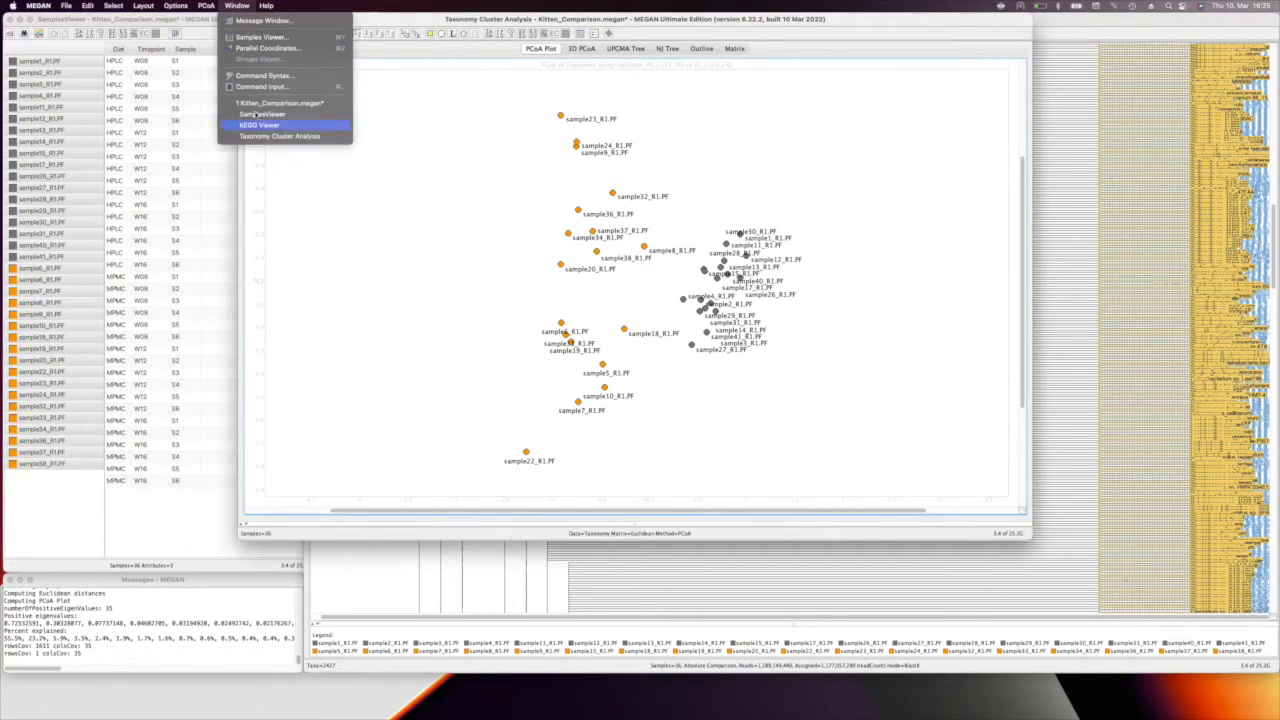
pyautogui.moveTo(178, 6)
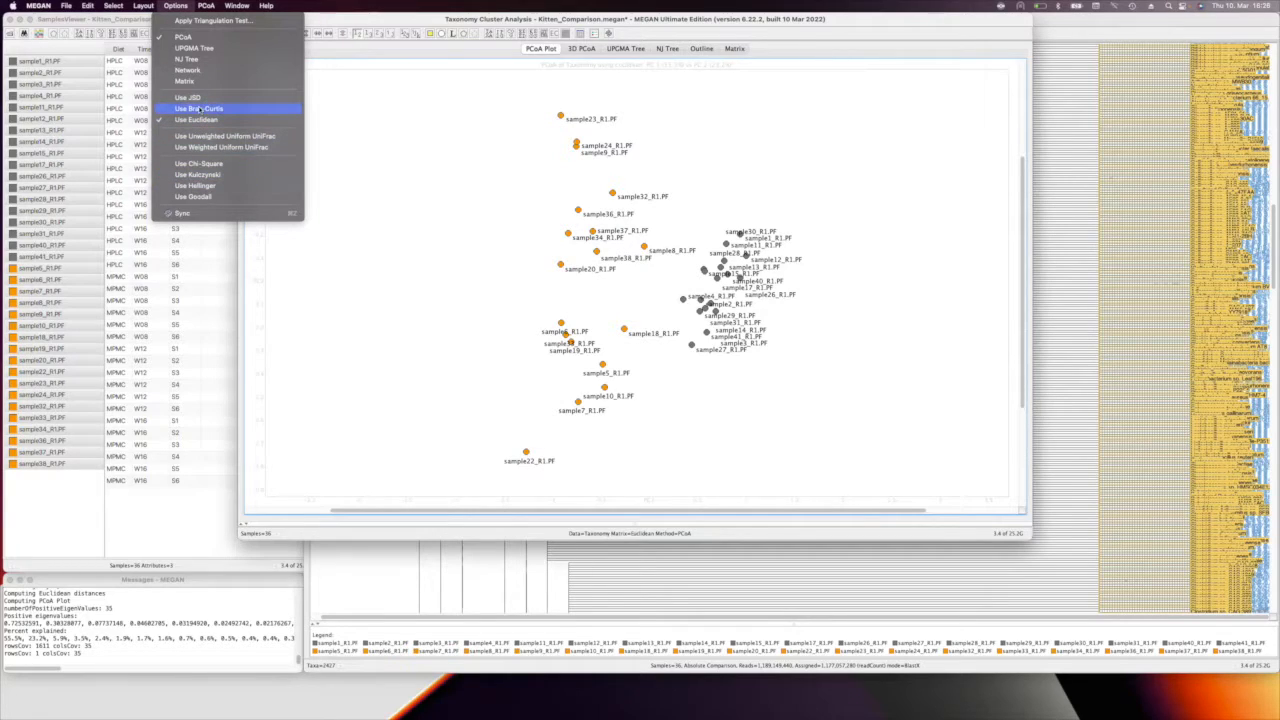
pyautogui.click(201, 109)
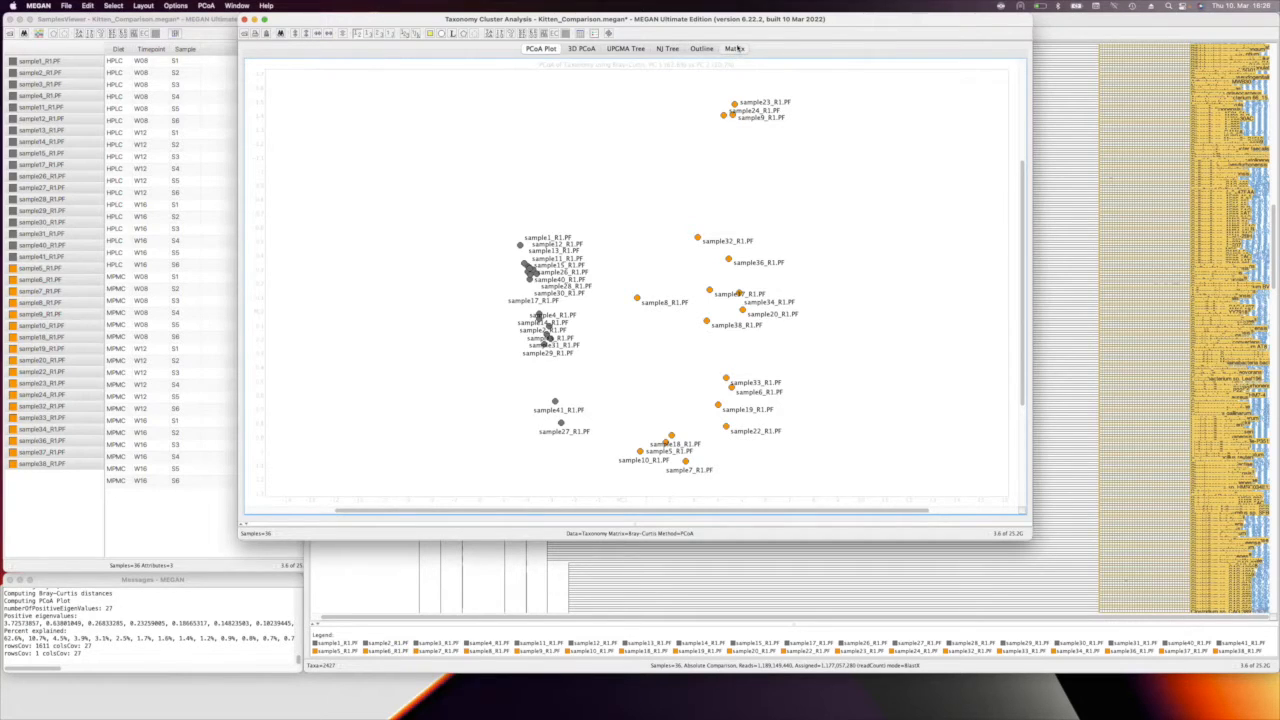
# Step: Examine the Bray-Curtis distance matrix of the samples, inspecting the distance between the first two samples
pyautogui.click(740, 49)
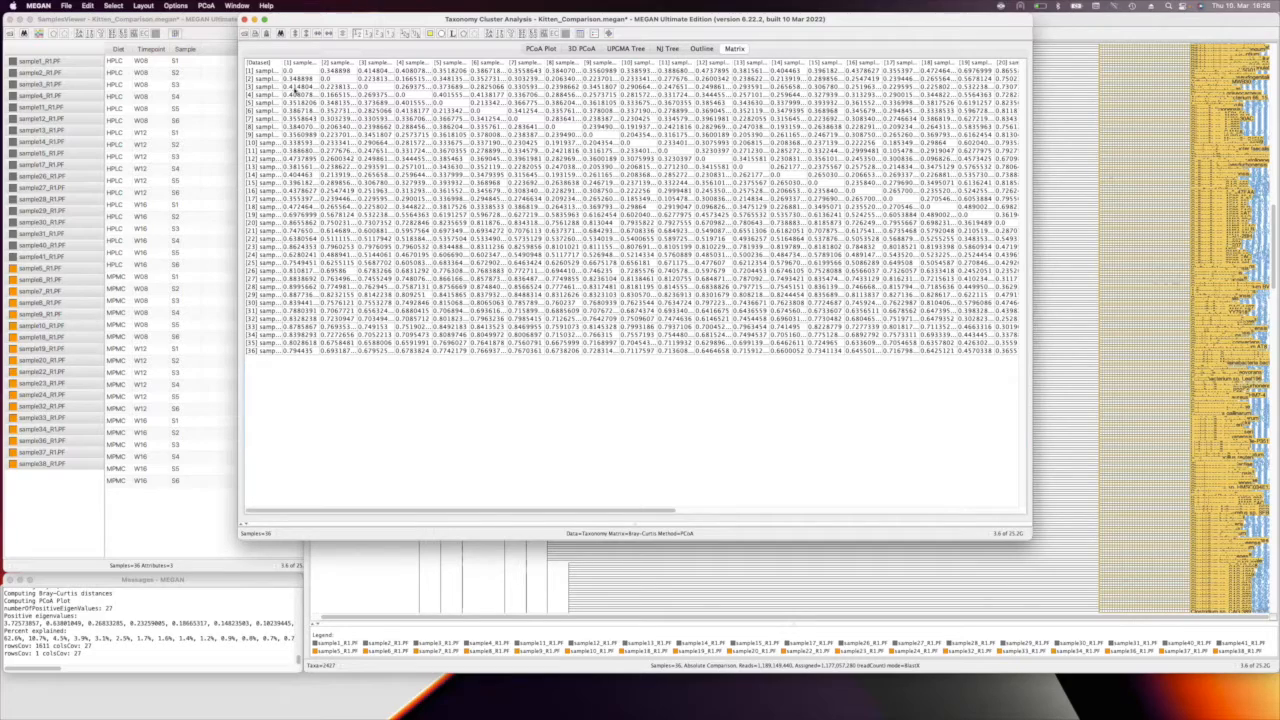
pyautogui.click(263, 79)
pyautogui.click(298, 72)
pyautogui.click(299, 79)
# Step: Change the distance measure to Euclidean and show the recalculated PCoA plot
pyautogui.click(183, 6)
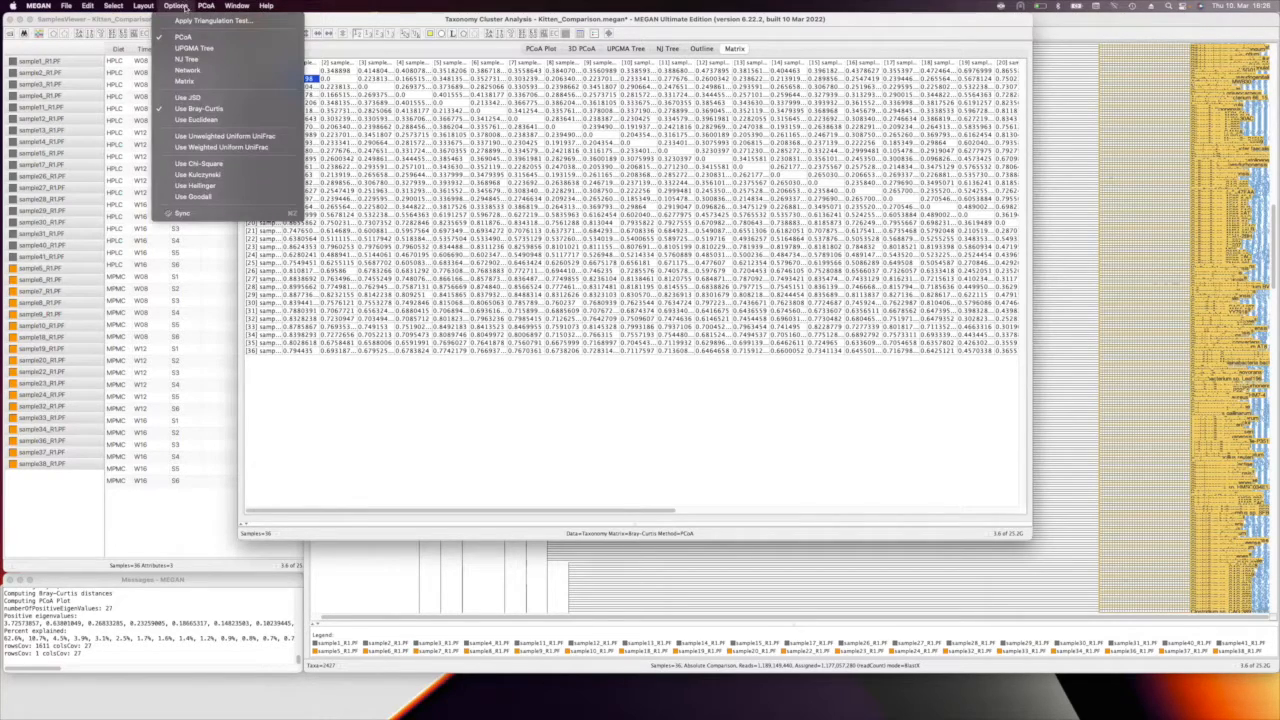
pyautogui.click(211, 119)
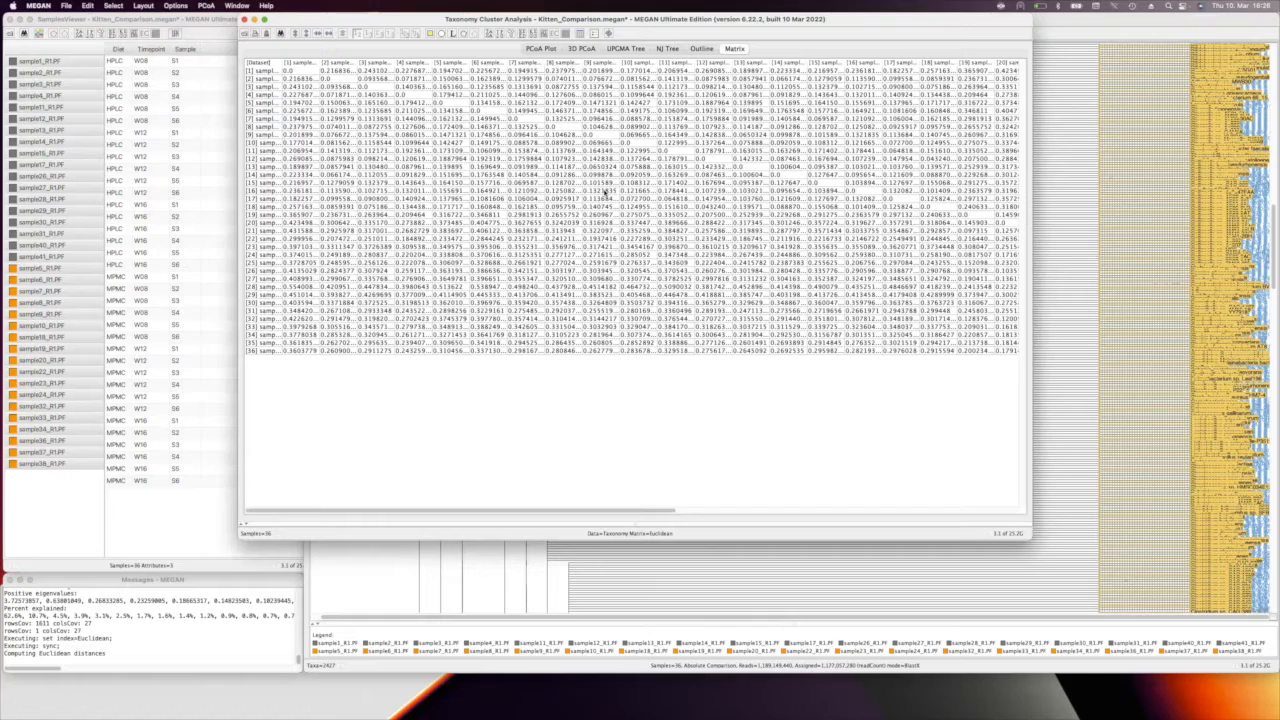
pyautogui.click(551, 49)
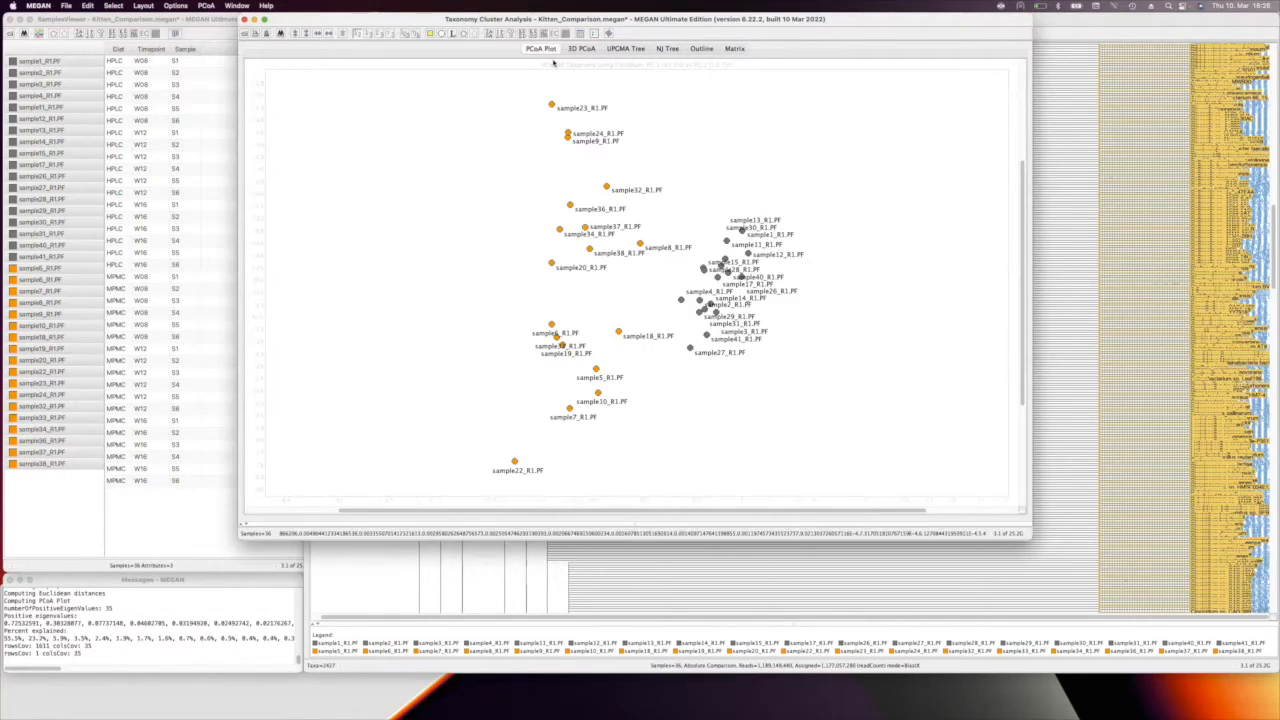
pyautogui.moveTo(712, 185); pyautogui.dragTo(632, 203)
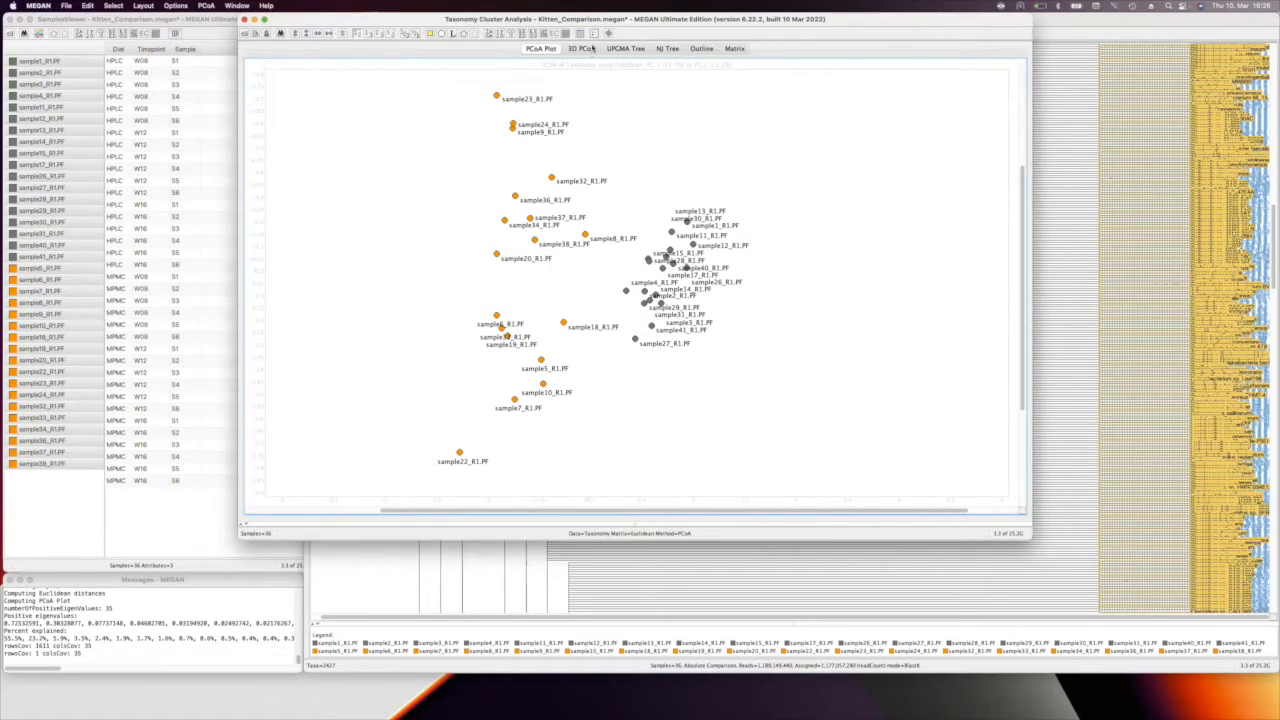
# Step: Show the 3D PCoA of the samples and rotate it to inspect how the diet groups separate along the third component
pyautogui.click(584, 49)
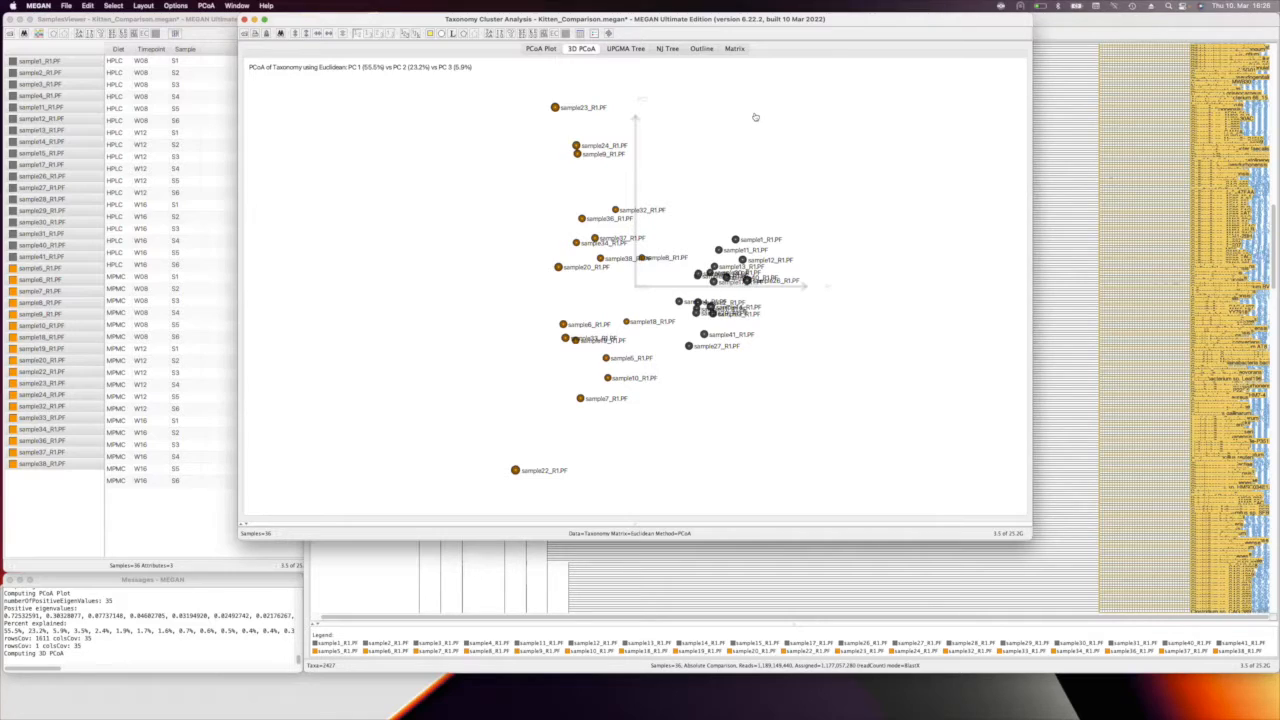
pyautogui.moveTo(694, 108); pyautogui.dragTo(699, 310)
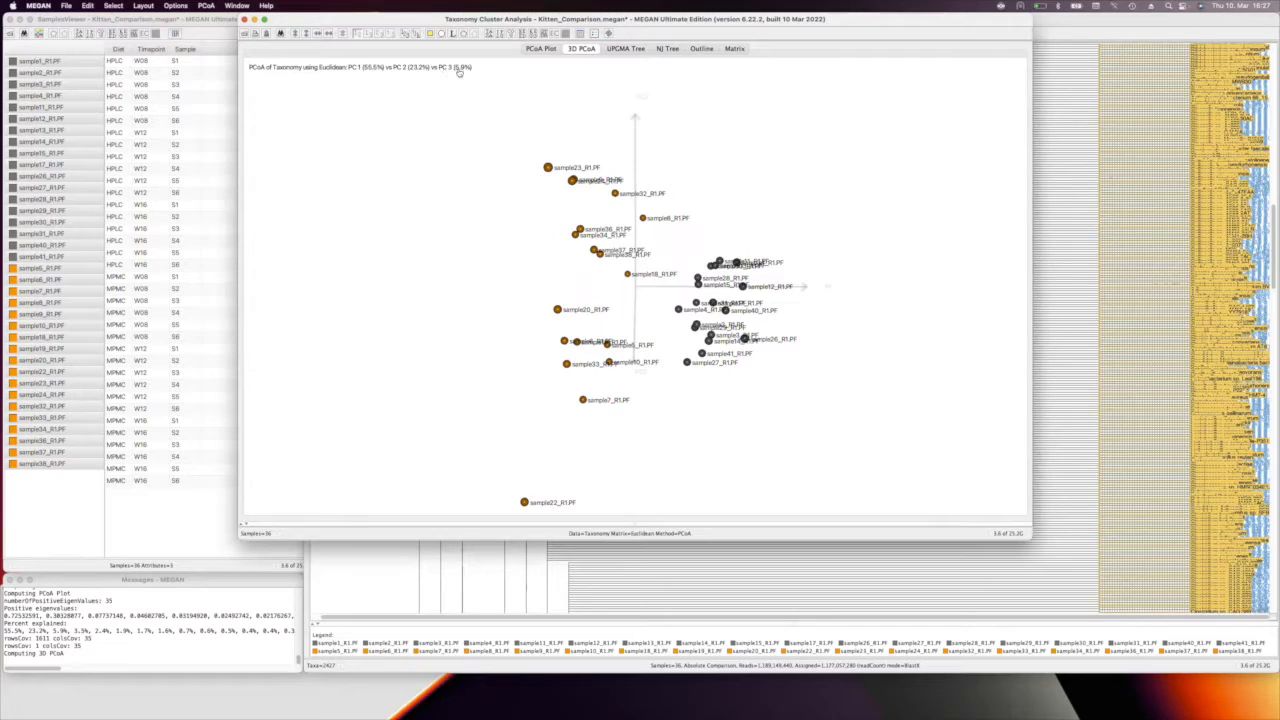
pyautogui.moveTo(617, 154); pyautogui.dragTo(737, 163)
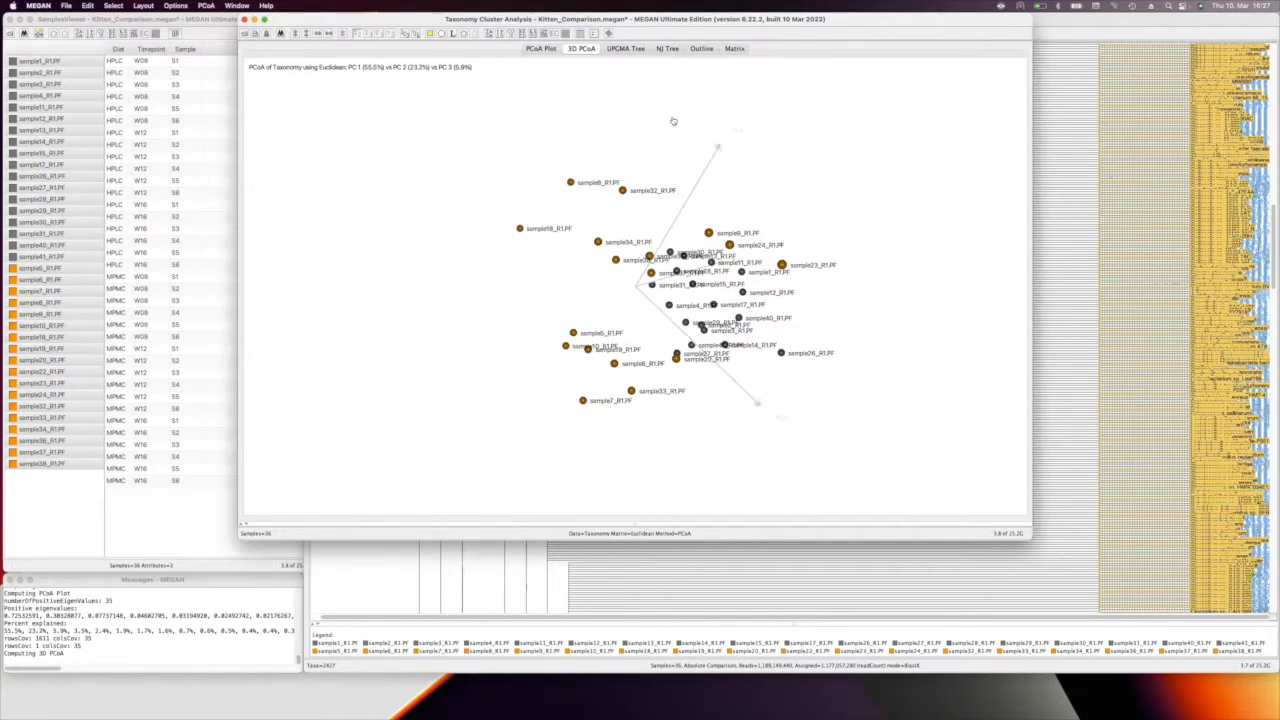
# Step: Compare the UPGMA tree and the NJ tree of the samples to see how each groups the diets
pyautogui.click(628, 50)
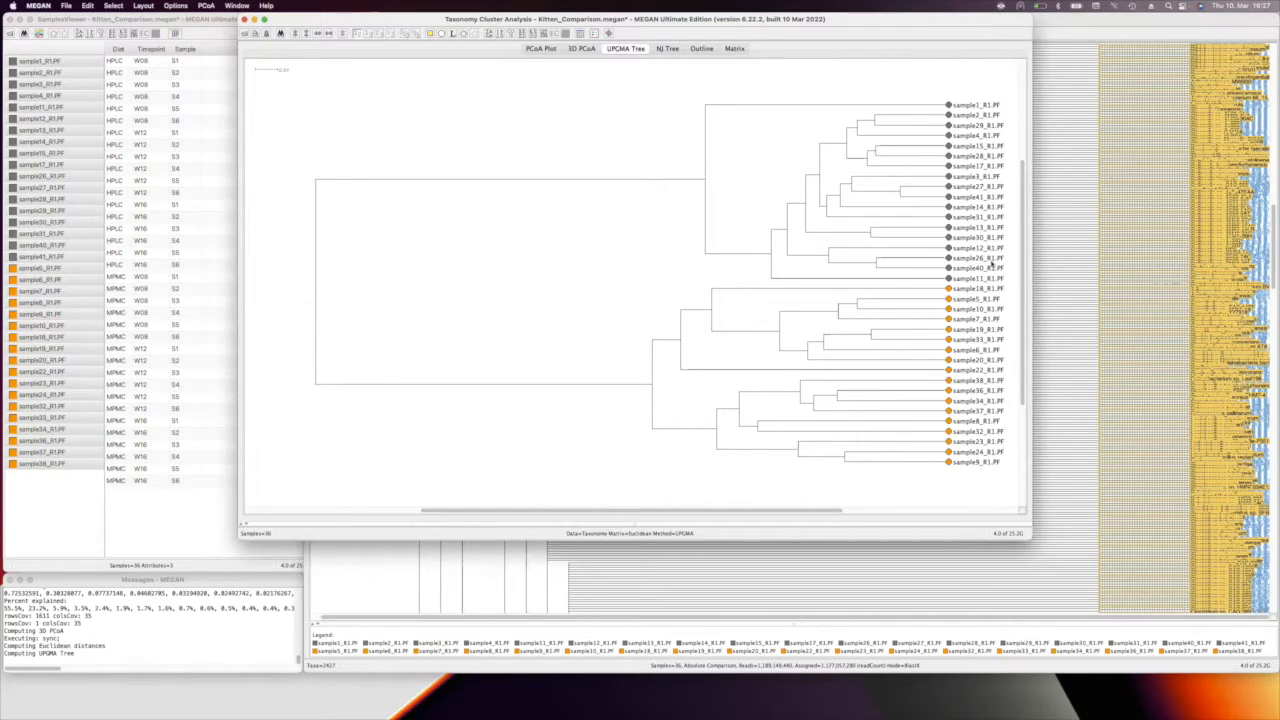
pyautogui.click(667, 49)
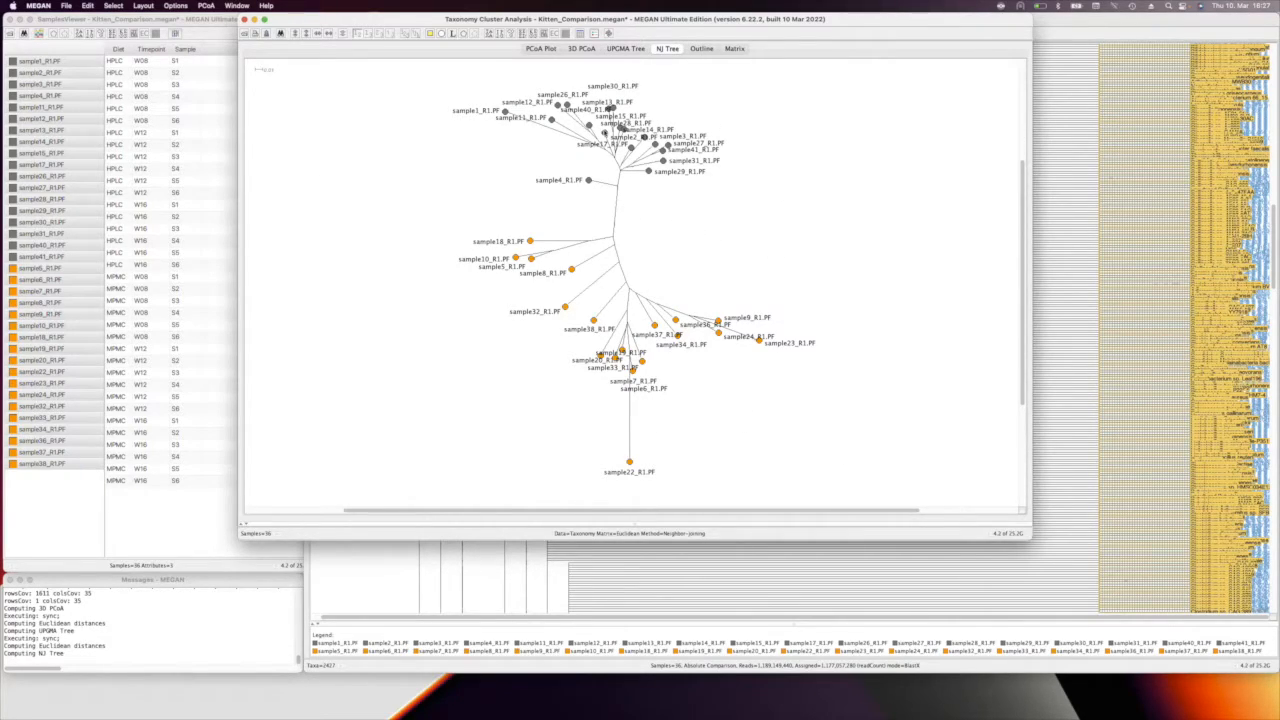
pyautogui.click(620, 48)
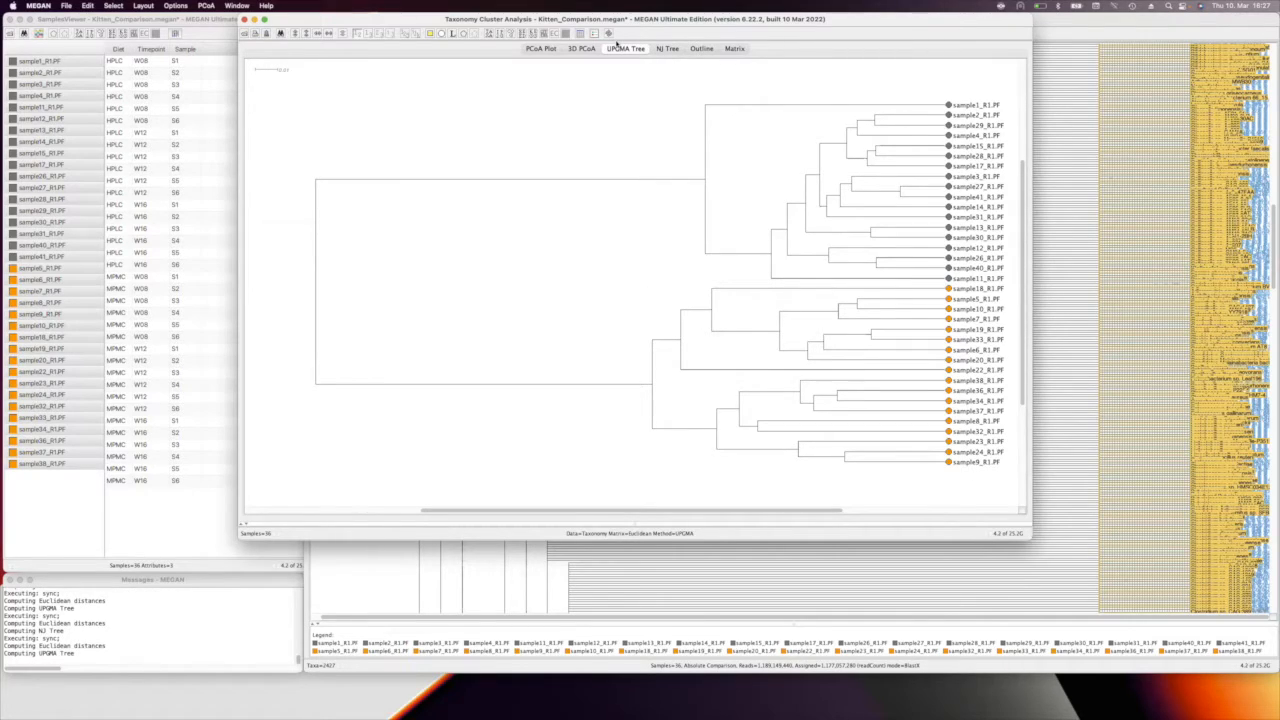
pyautogui.click(668, 49)
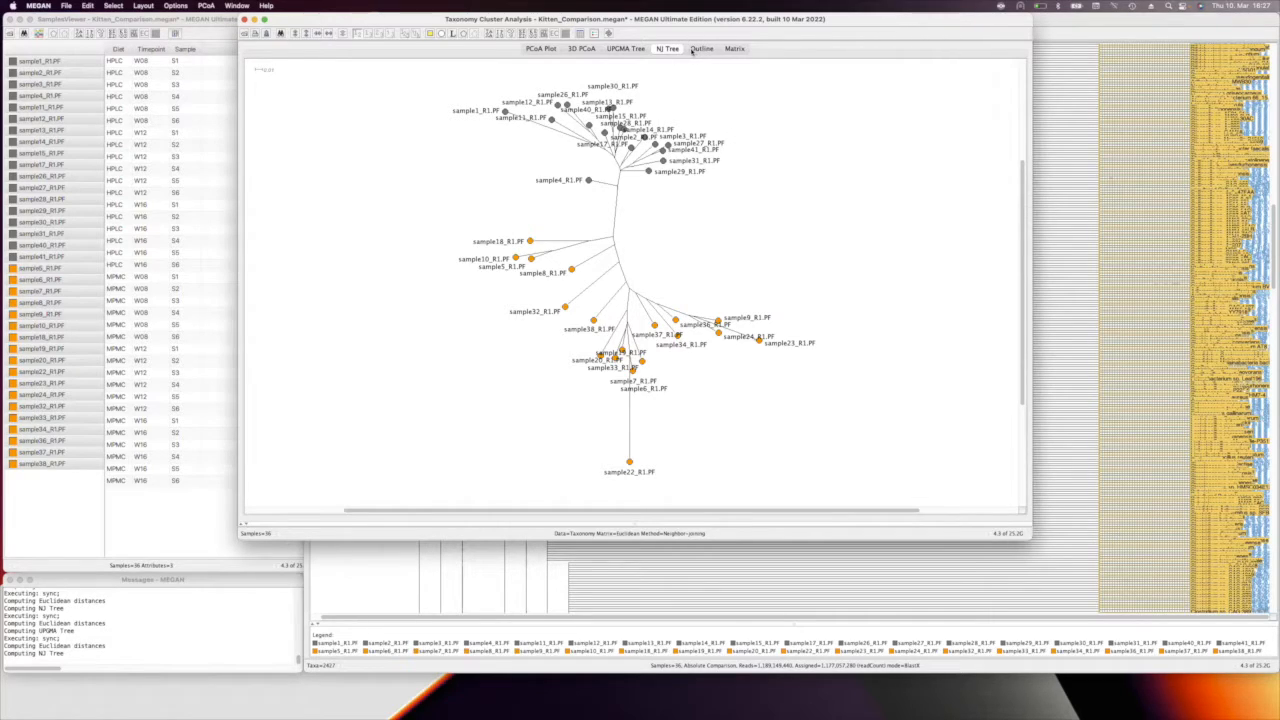
pyautogui.click(630, 49)
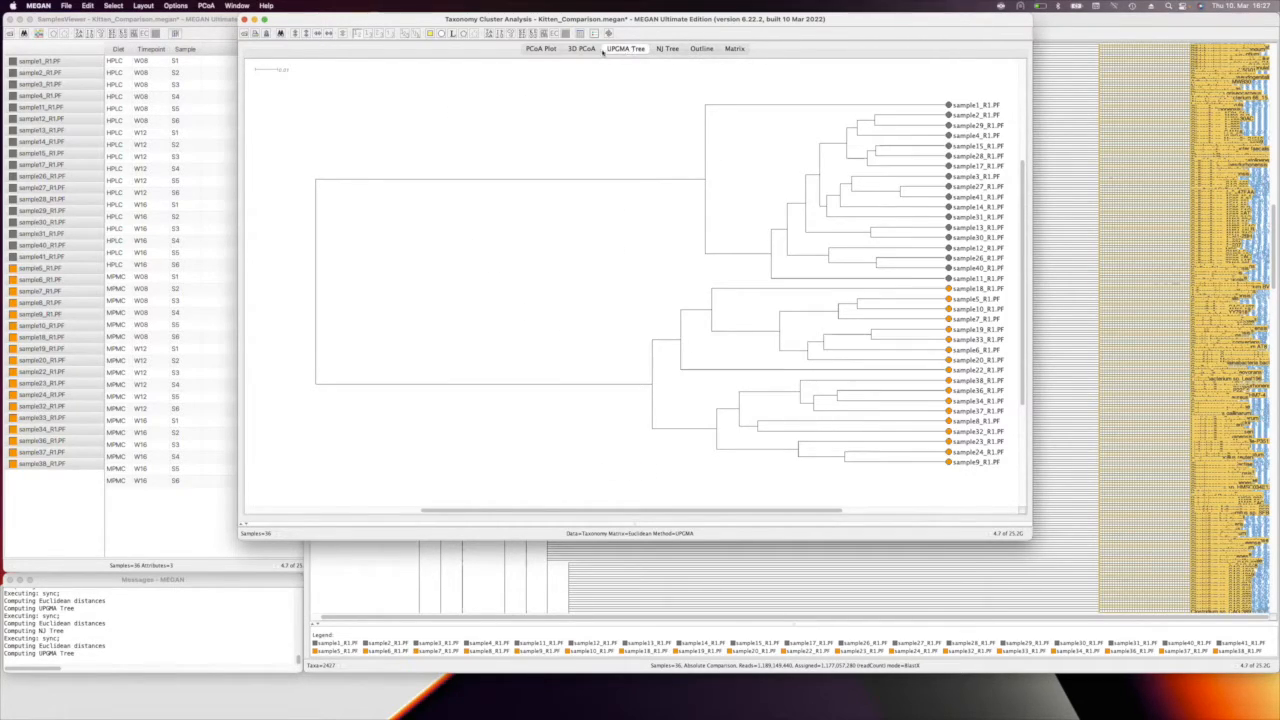
# Step: Return to the two-dimensional PCoA plot and set its distance measure to Bray-Curtis
pyautogui.click(581, 49)
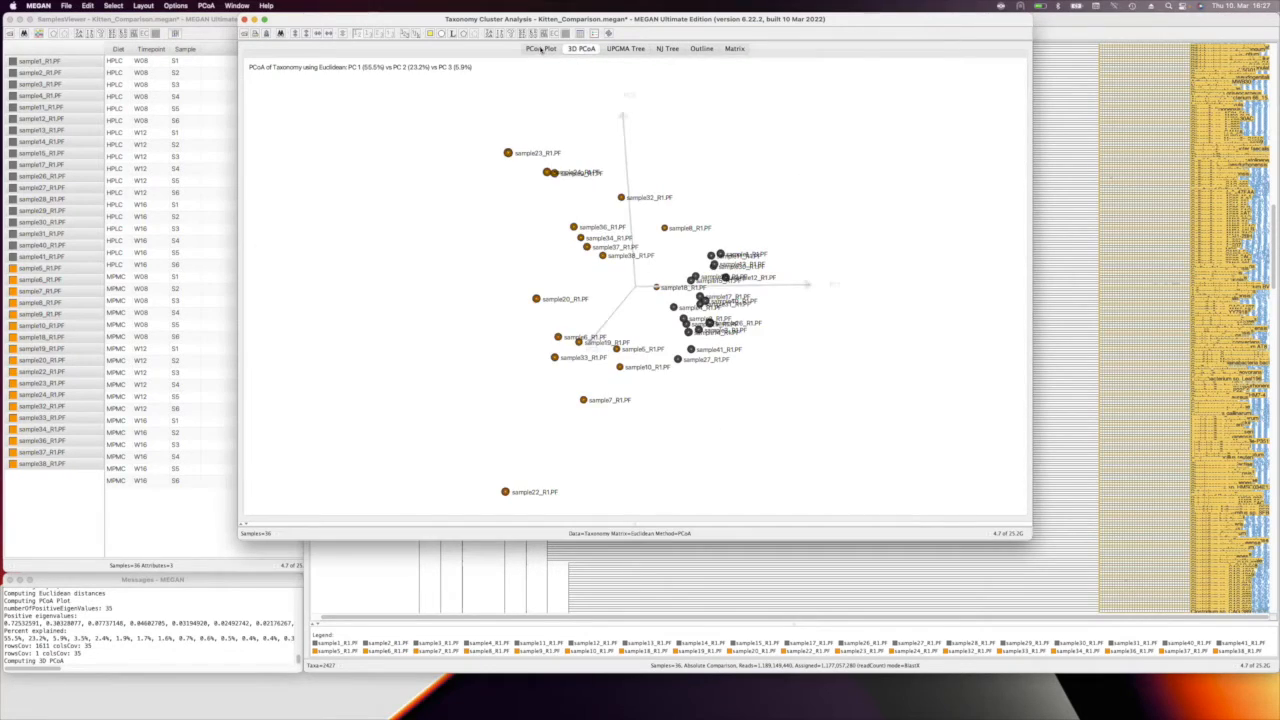
pyautogui.click(540, 49)
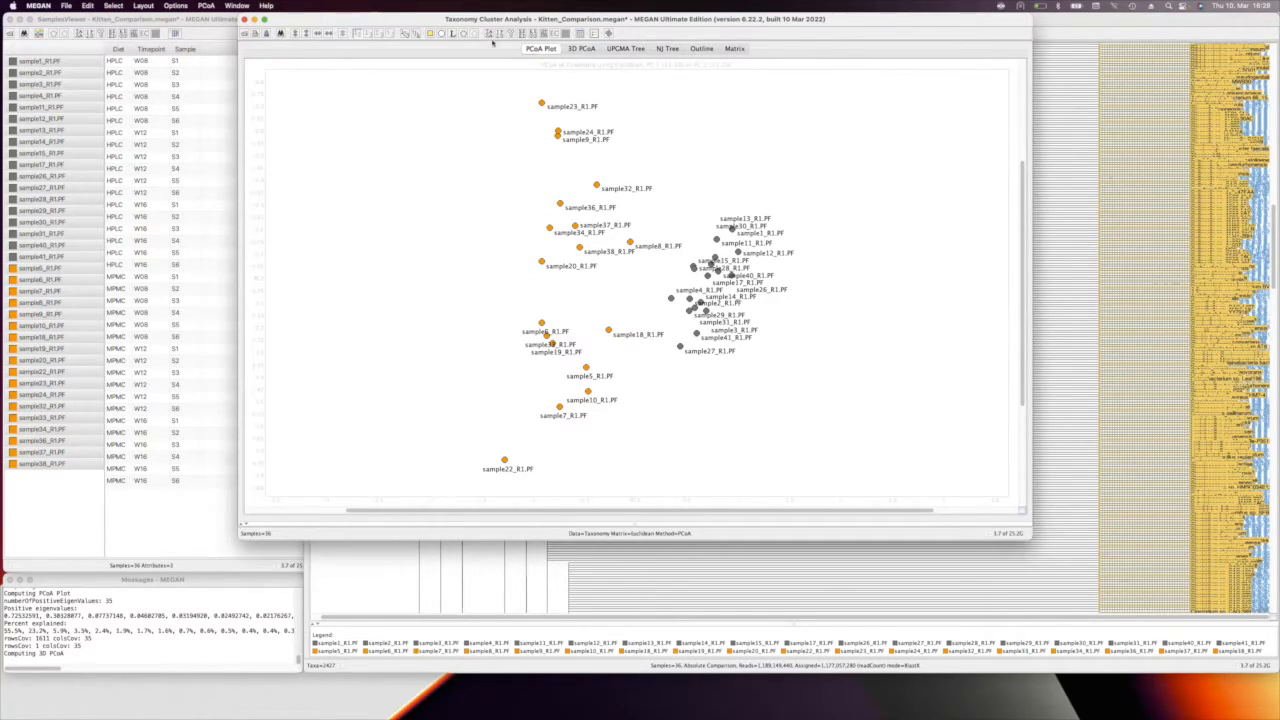
pyautogui.click(205, 5)
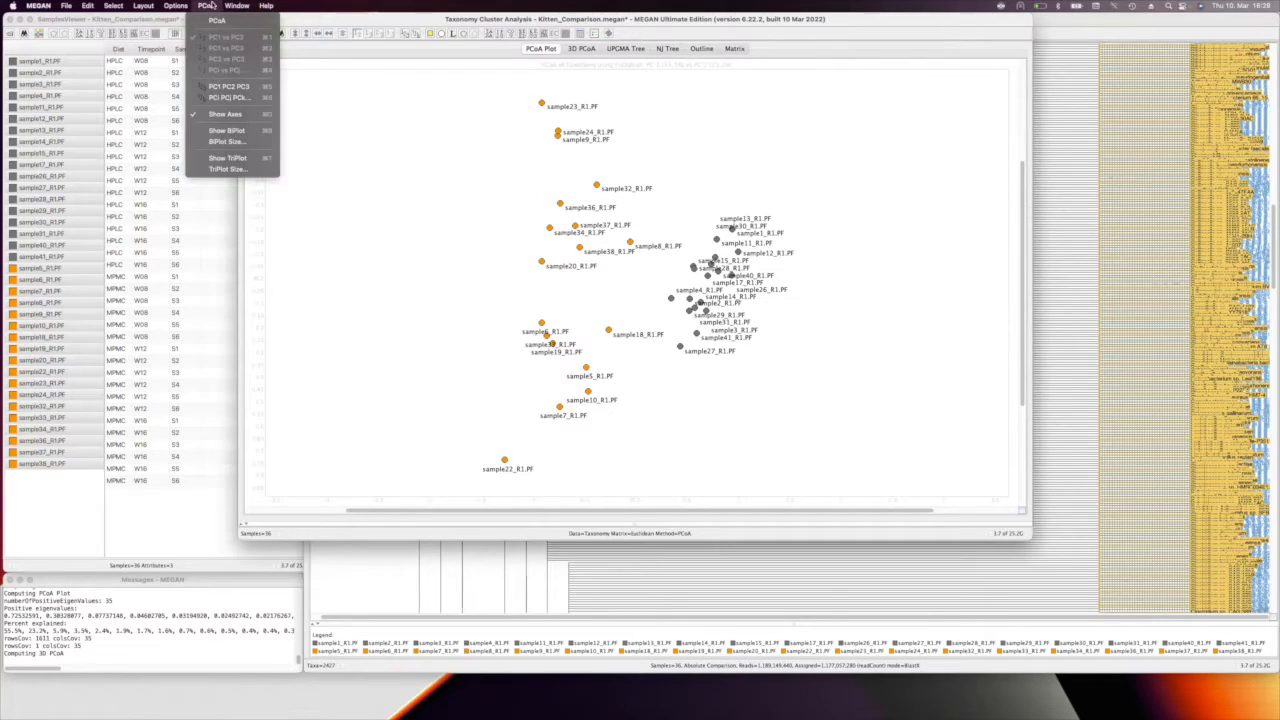
pyautogui.moveTo(175, 5)
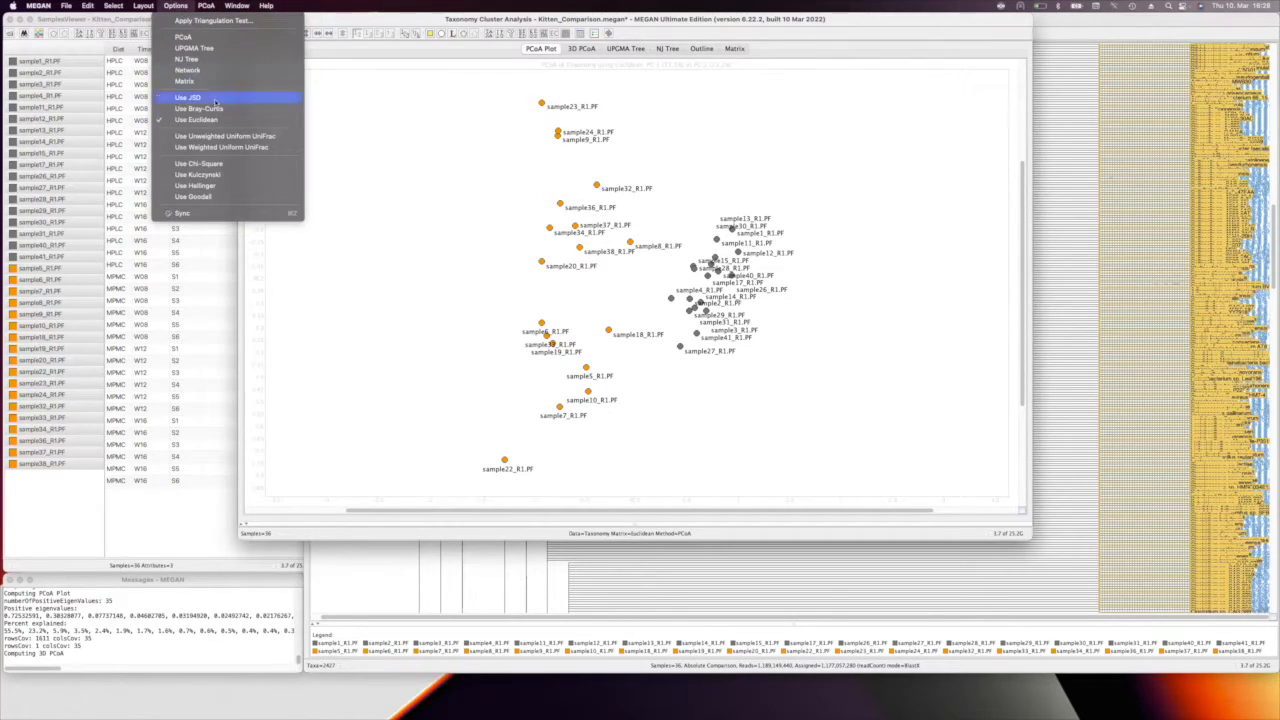
pyautogui.click(207, 106)
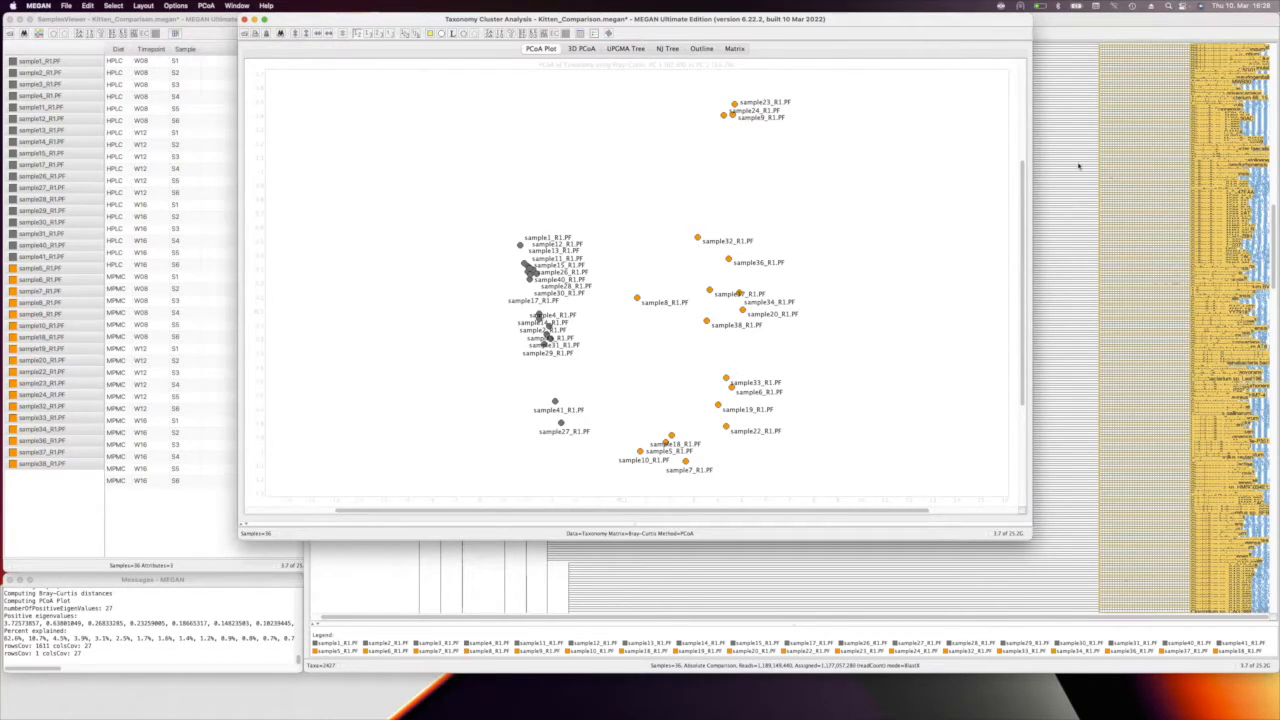
pyautogui.click(177, 5)
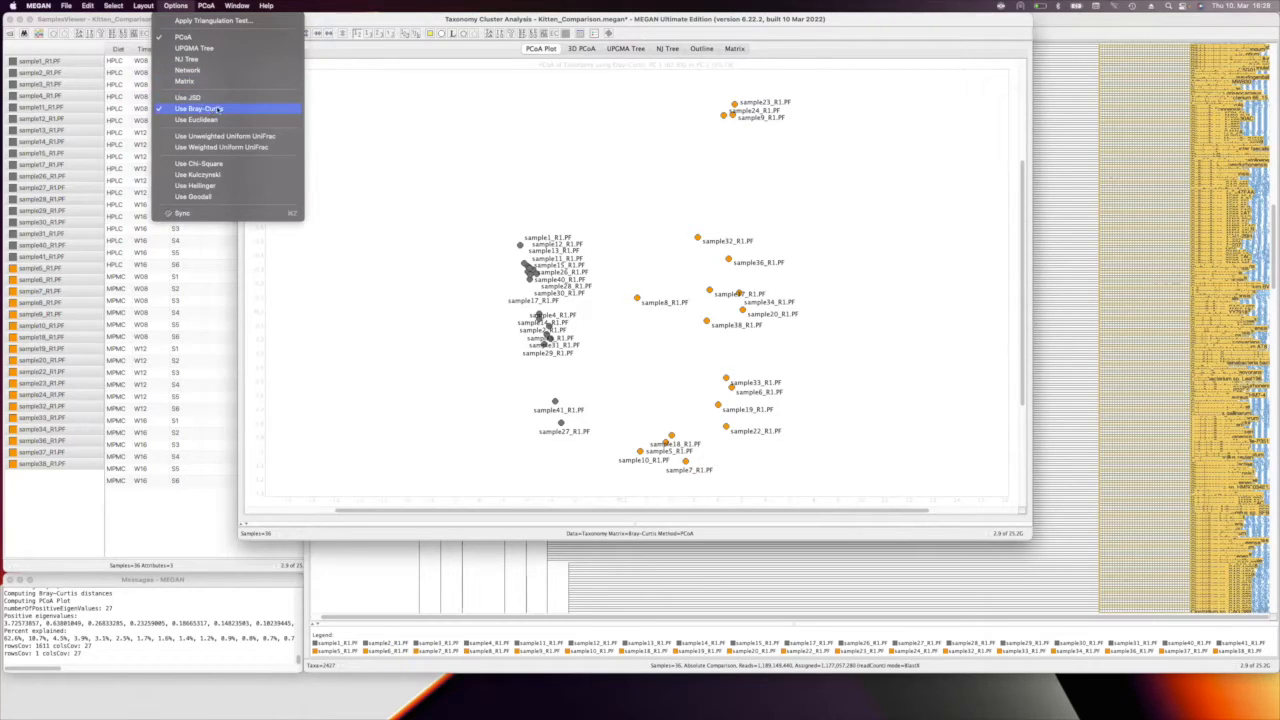
pyautogui.click(753, 318)
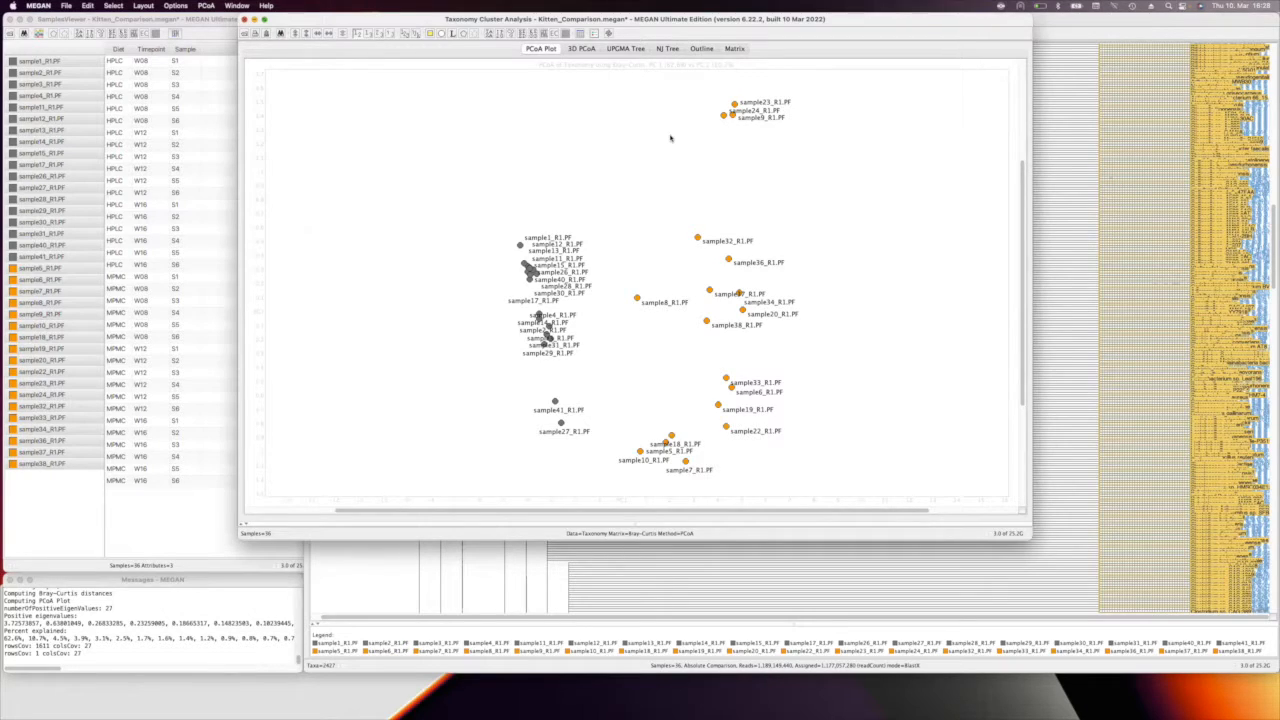
# Step: Close the species cluster analysis, collapse the taxonomy tree to the Genus rank and select all of its leaves
pyautogui.press('super+w')
pyautogui.click(555, 33)
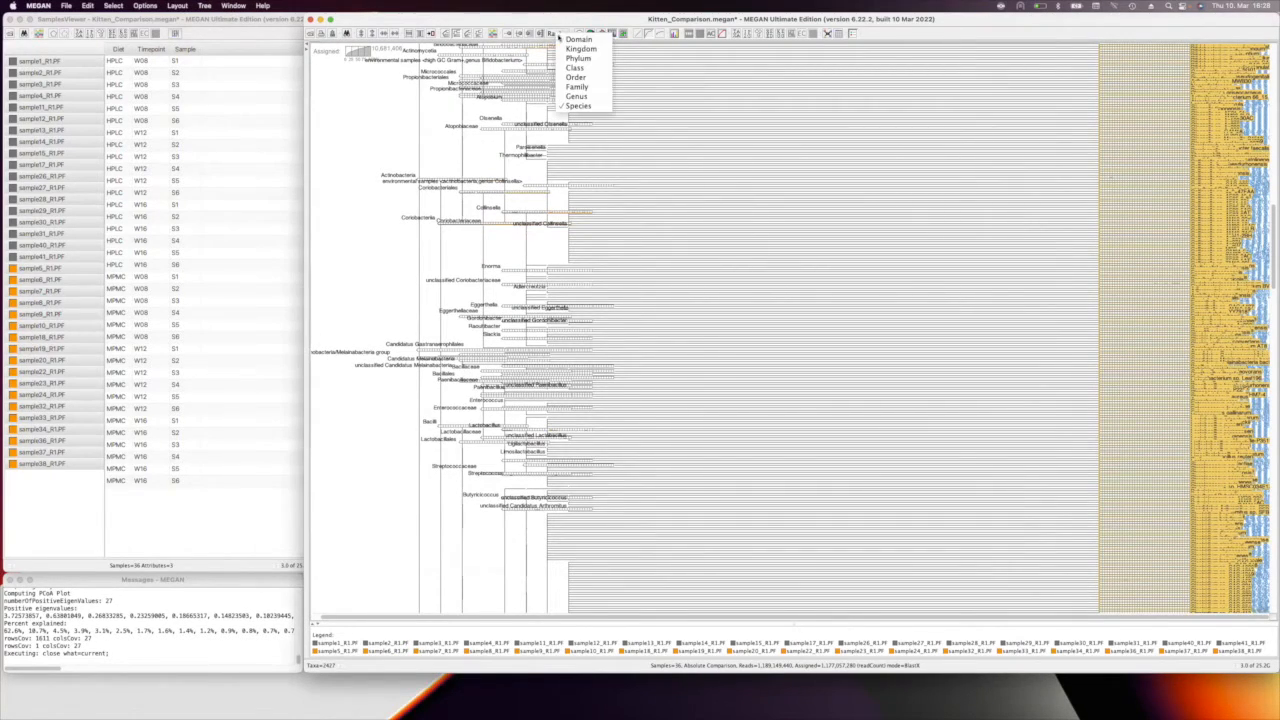
pyautogui.click(588, 97)
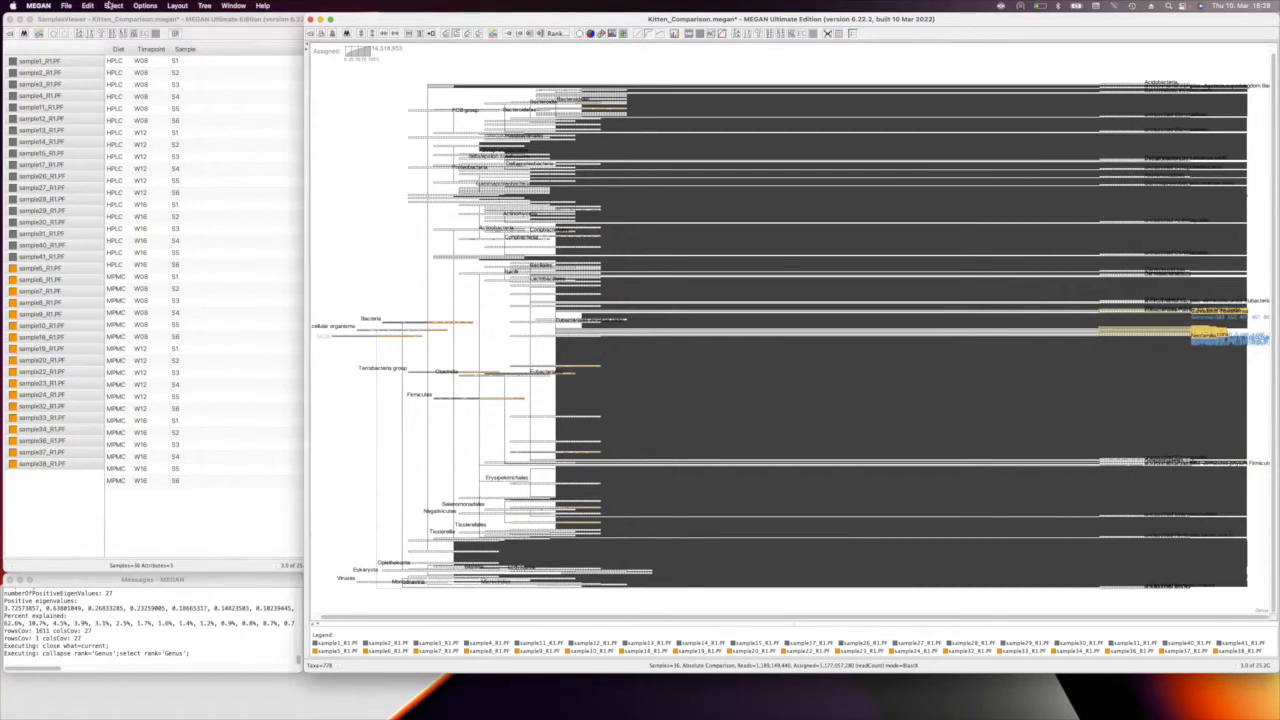
pyautogui.click(113, 5)
pyautogui.click(131, 64)
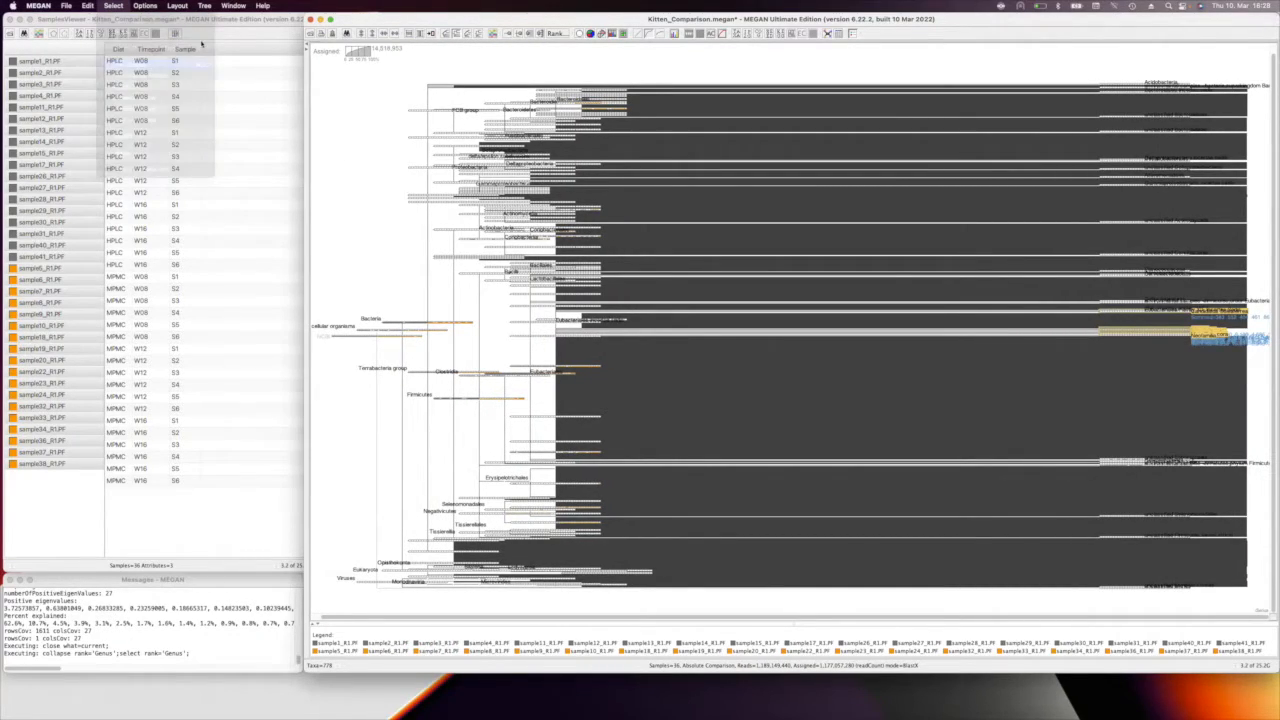
# Step: Open the cluster analysis for the selected genus leaves and enlarge its window to spread out the PCoA plot
pyautogui.click(196, 5)
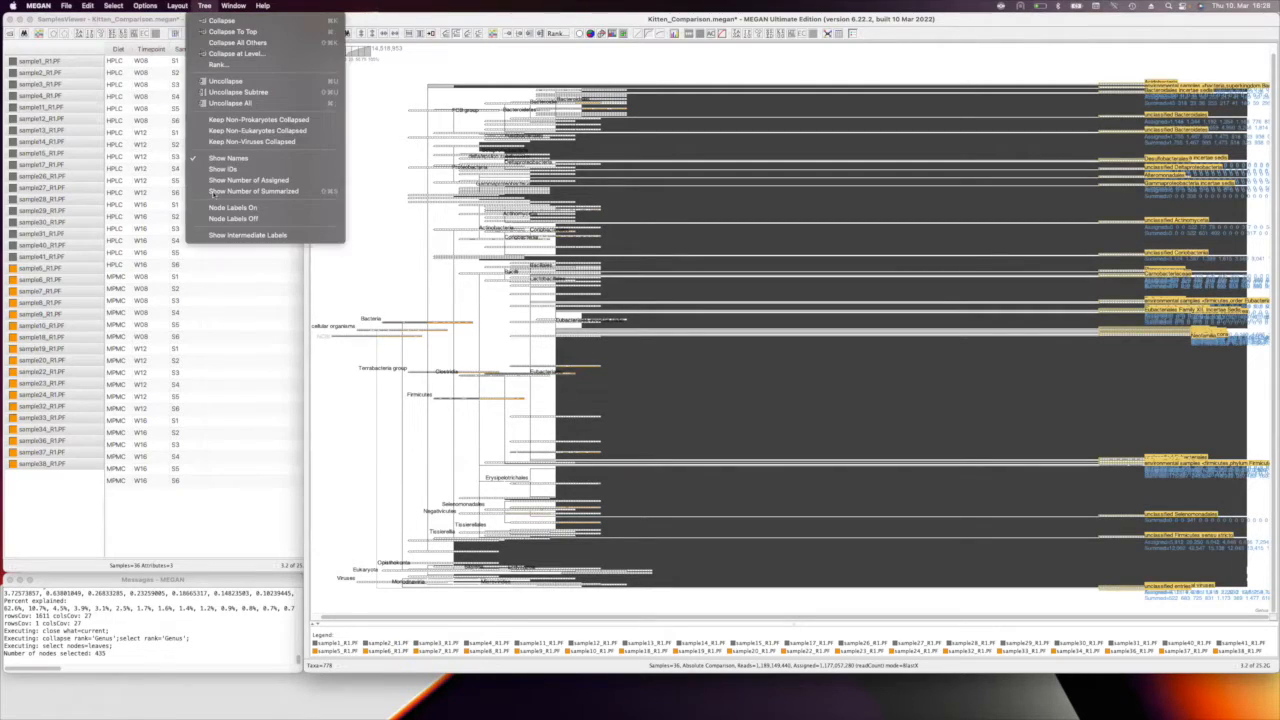
pyautogui.moveTo(186, 6)
pyautogui.moveTo(231, 6)
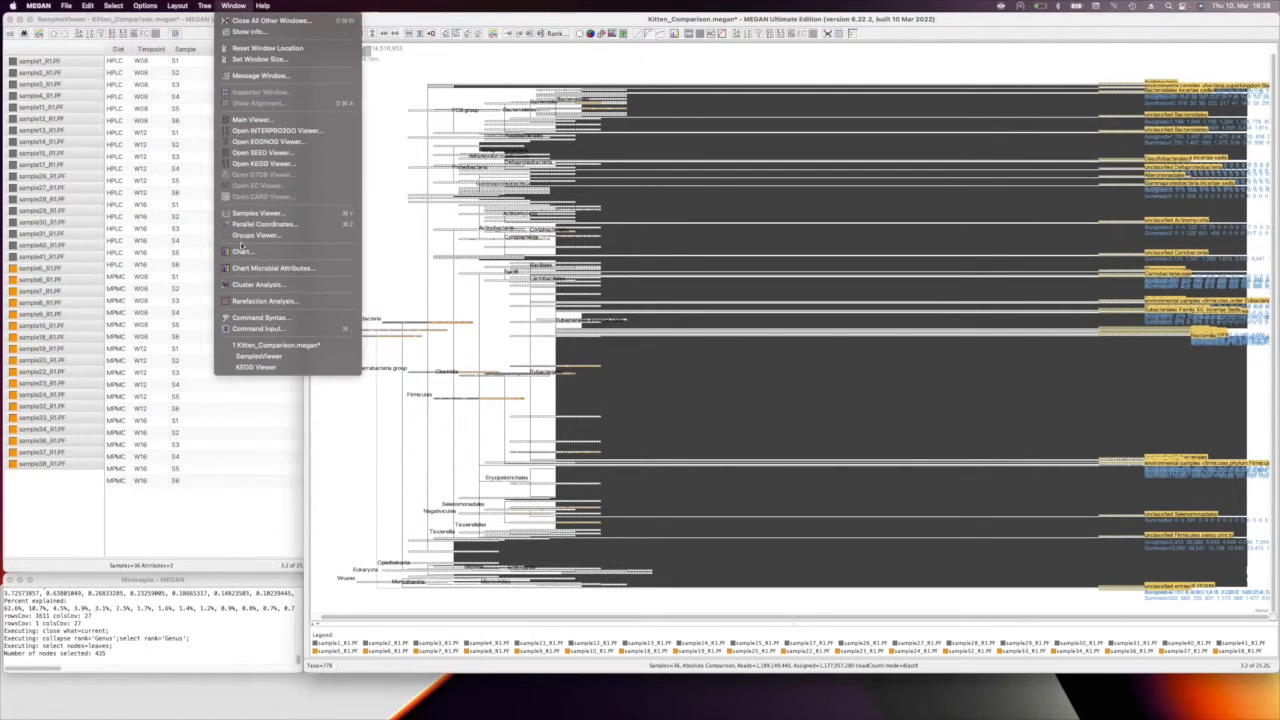
pyautogui.click(281, 286)
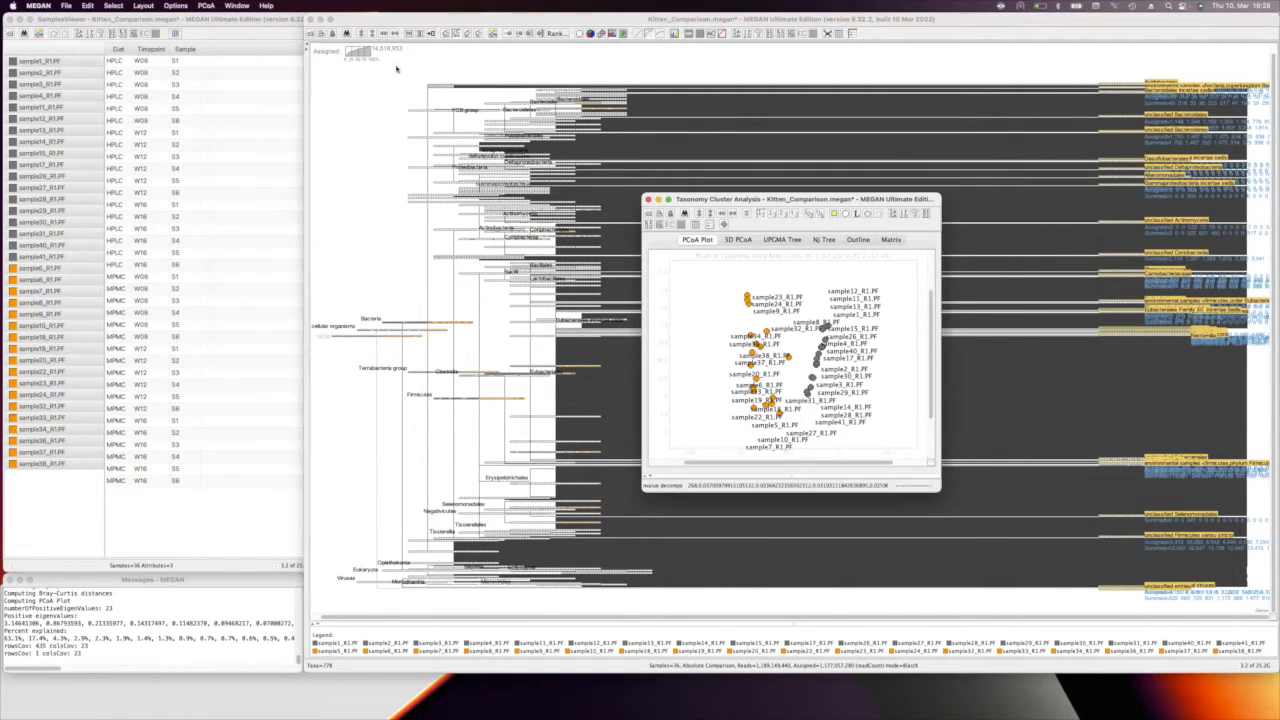
pyautogui.moveTo(609, 358); pyautogui.dragTo(920, 494)
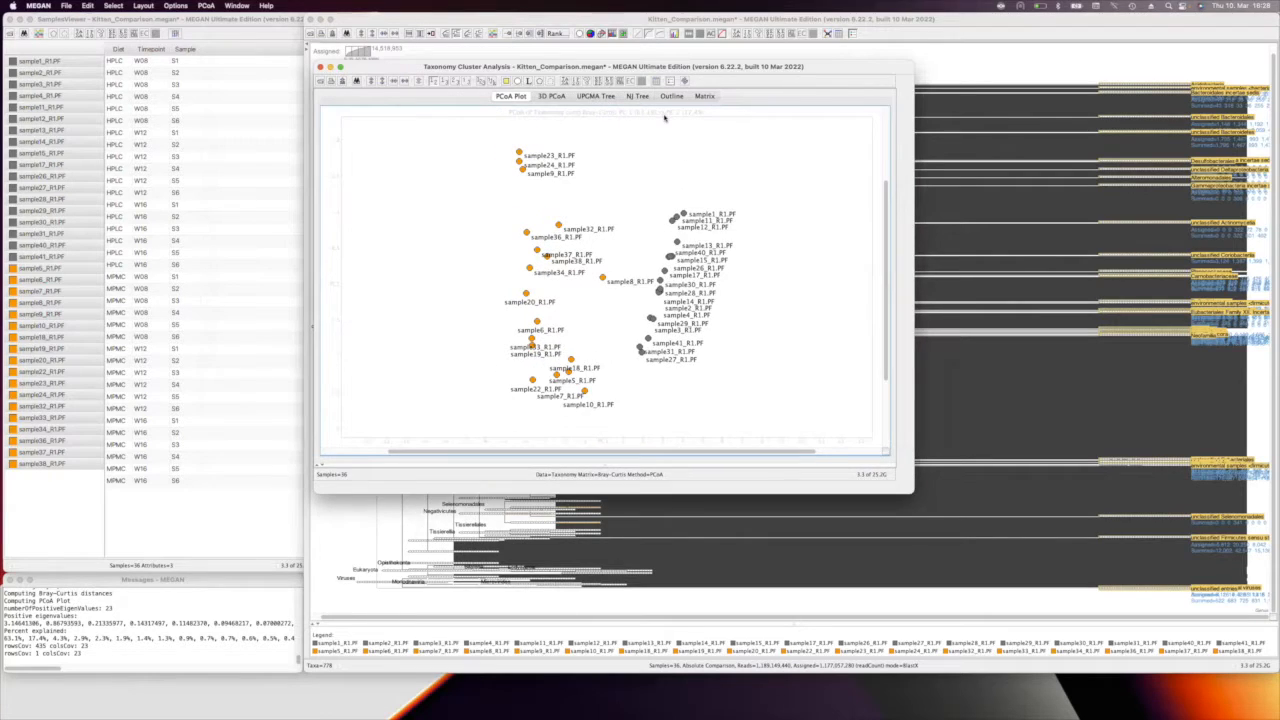
pyautogui.click(166, 5)
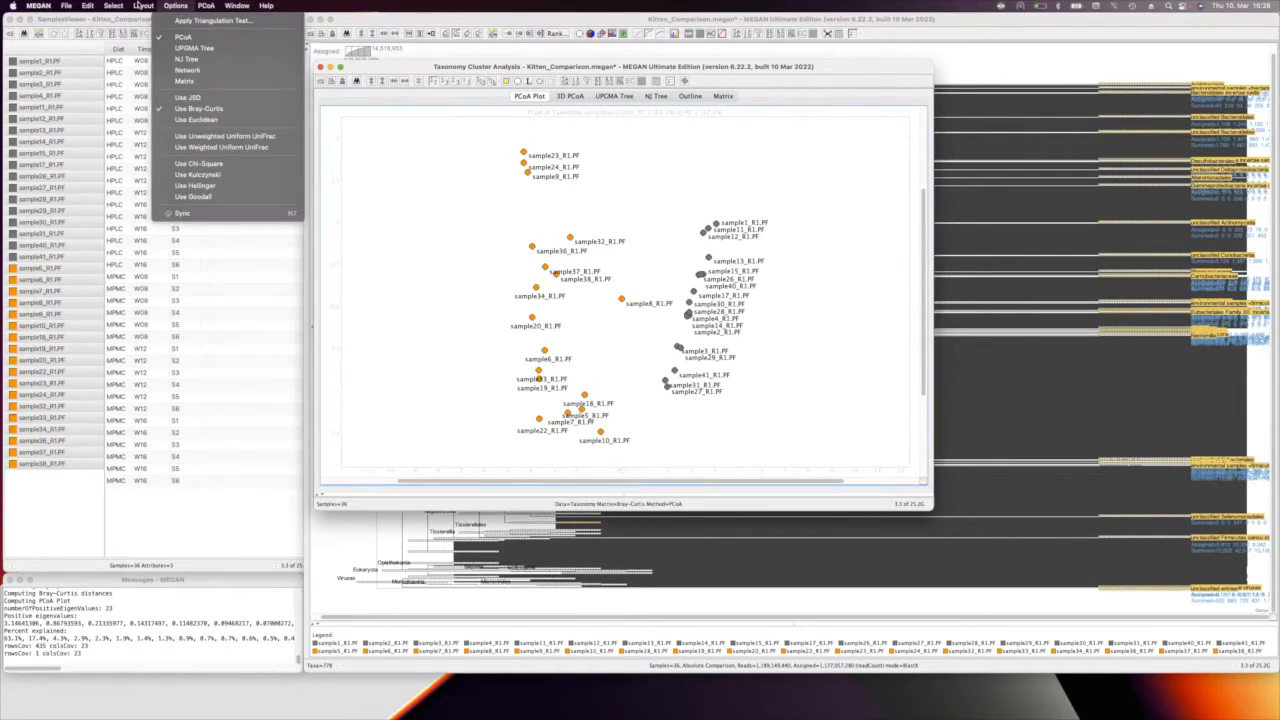
pyautogui.moveTo(162, 5)
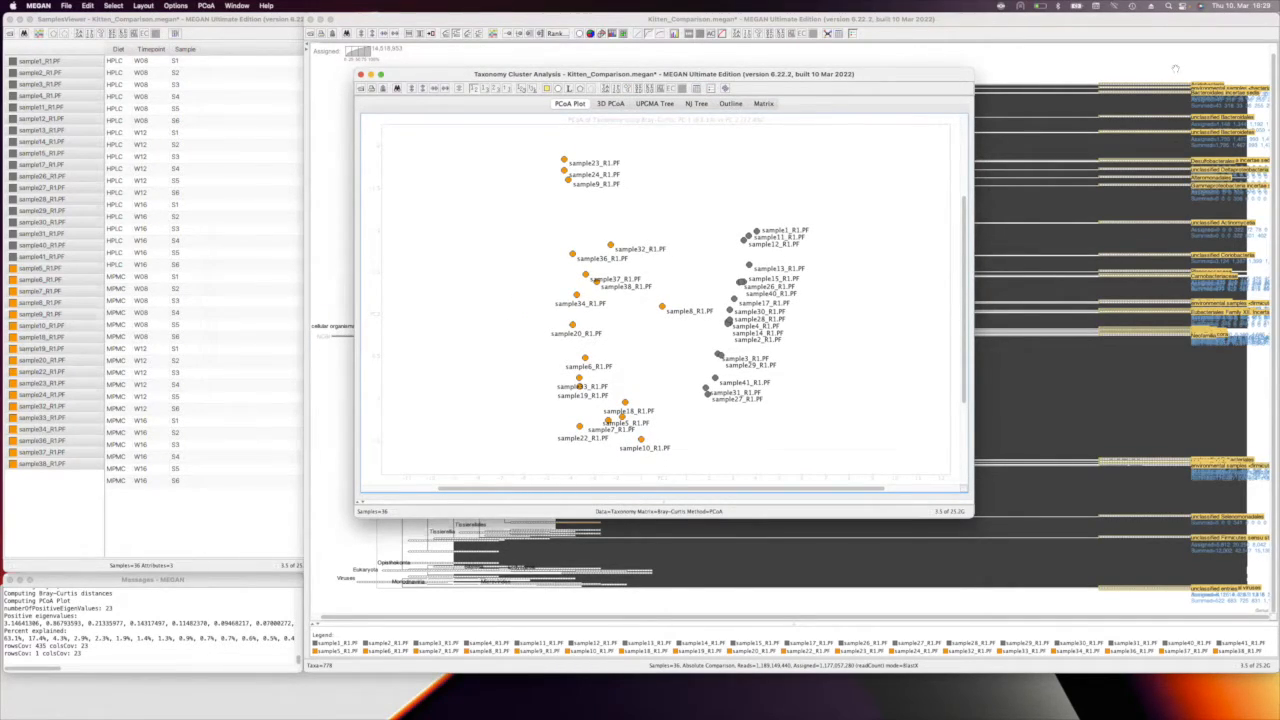
# Step: Collapse the taxonomy tree to the Class rank and view the cluster analysis of all its leaves in place of the genus one
pyautogui.click(361, 74)
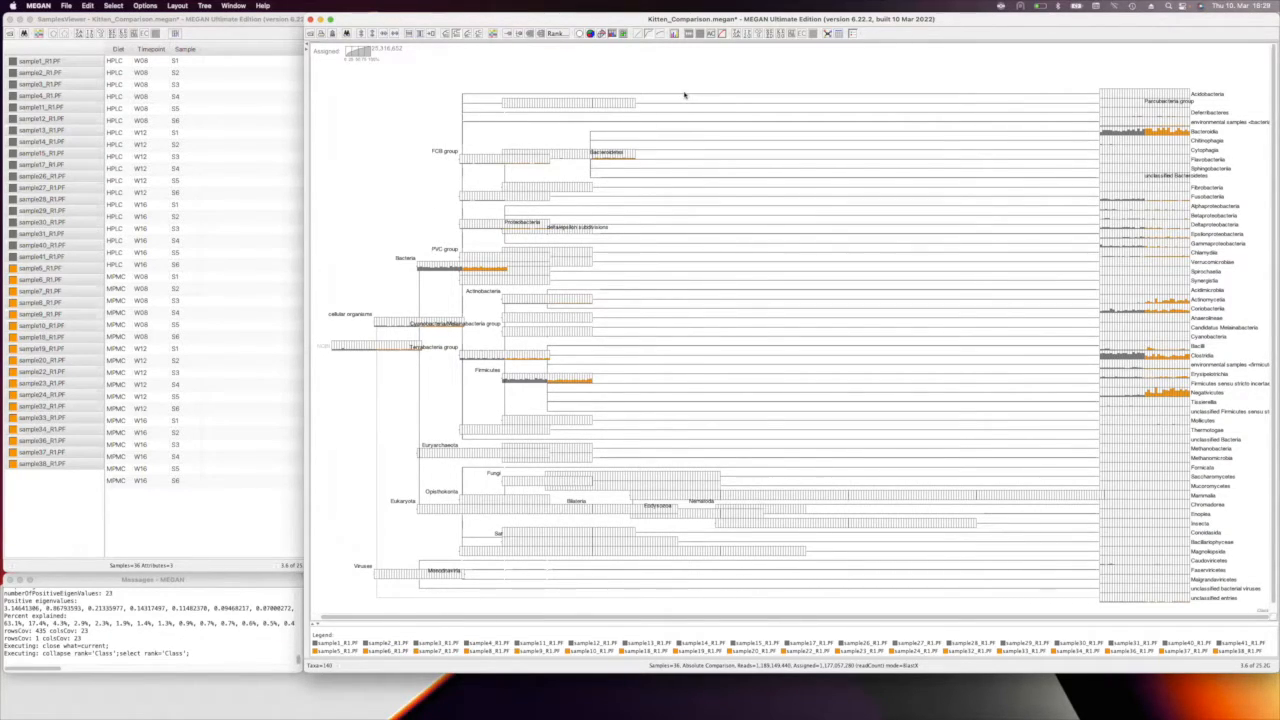
pyautogui.click(233, 6)
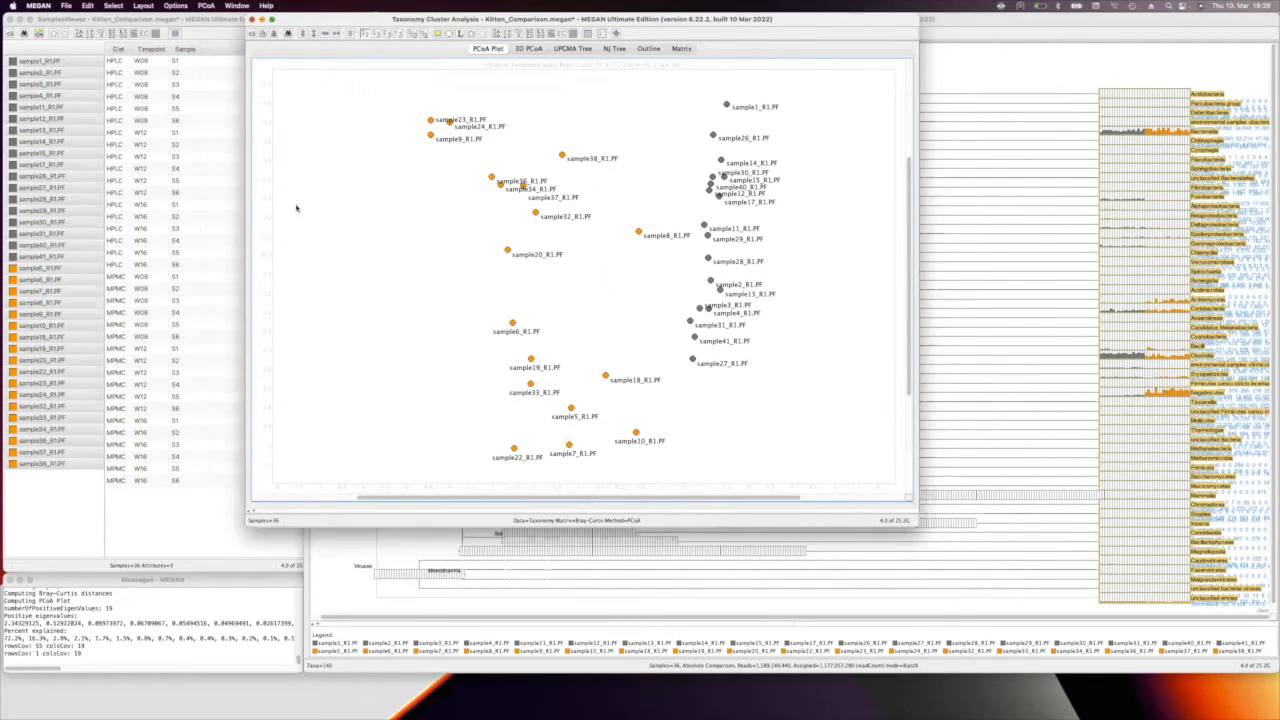
pyautogui.press('super+w')
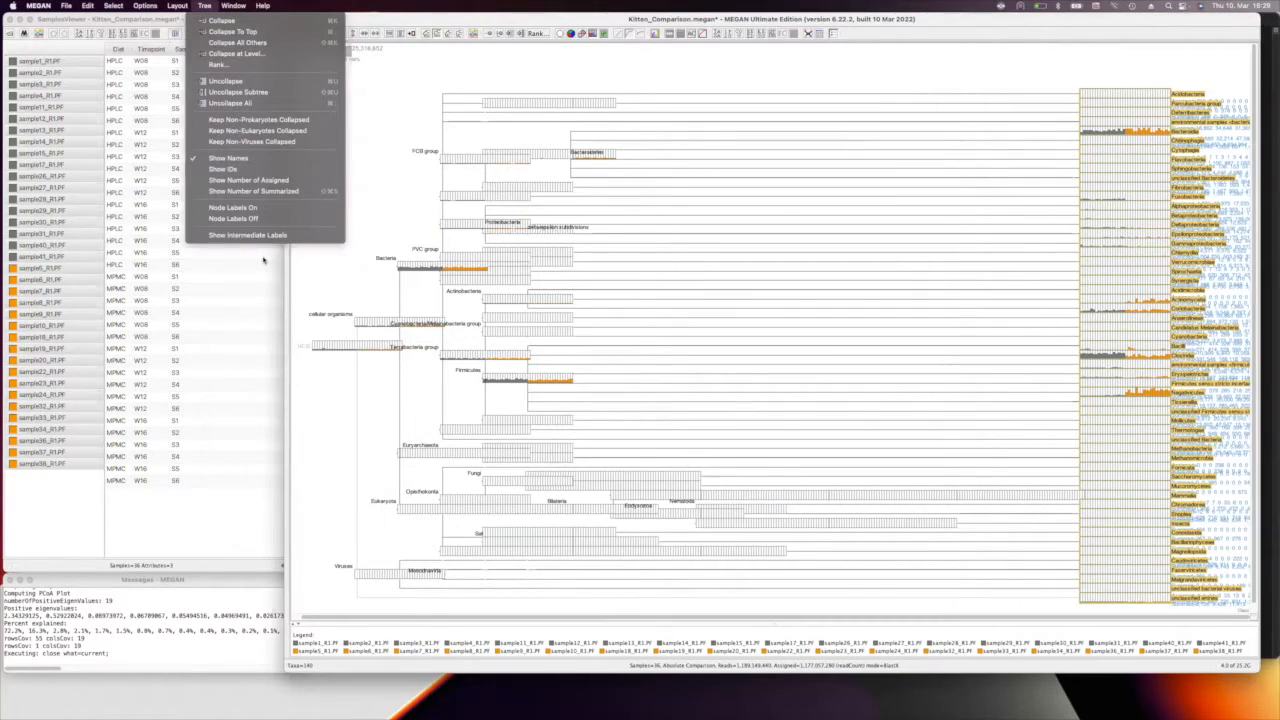
# Step: Create a word cloud chart of the selected class-level taxa for all samples
pyautogui.moveTo(177, 6)
pyautogui.moveTo(236, 65)
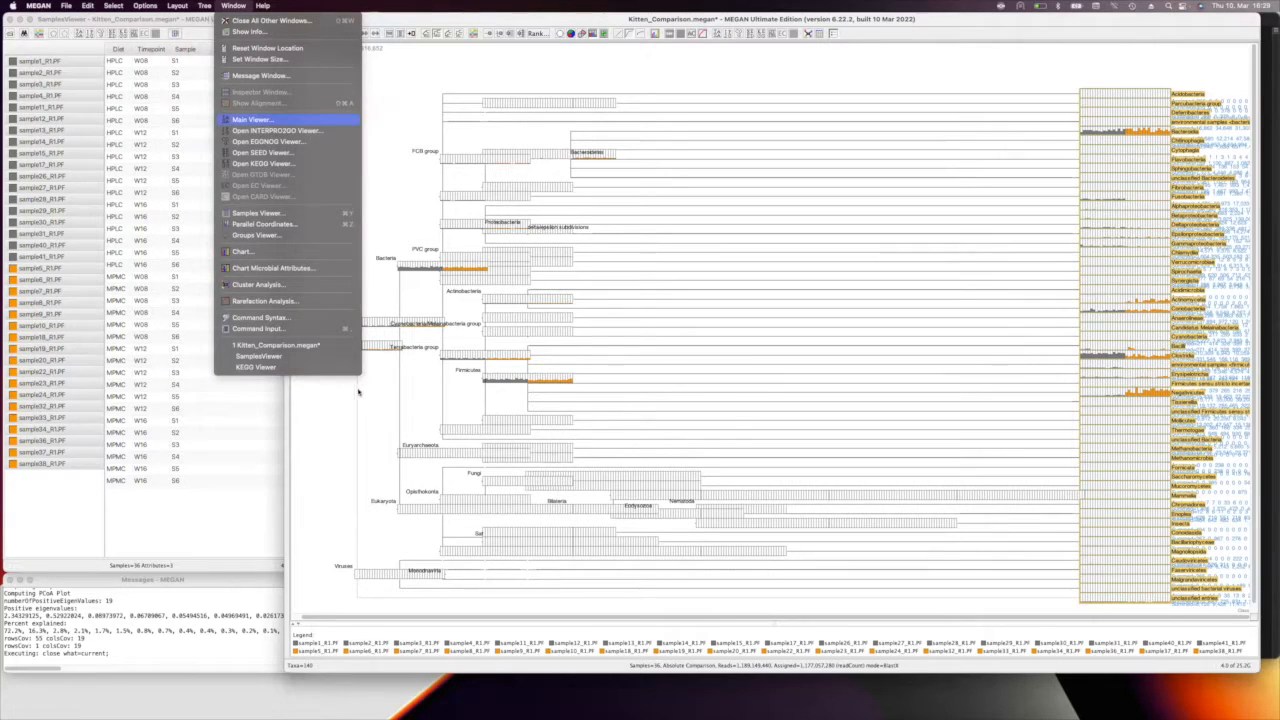
pyautogui.click(262, 252)
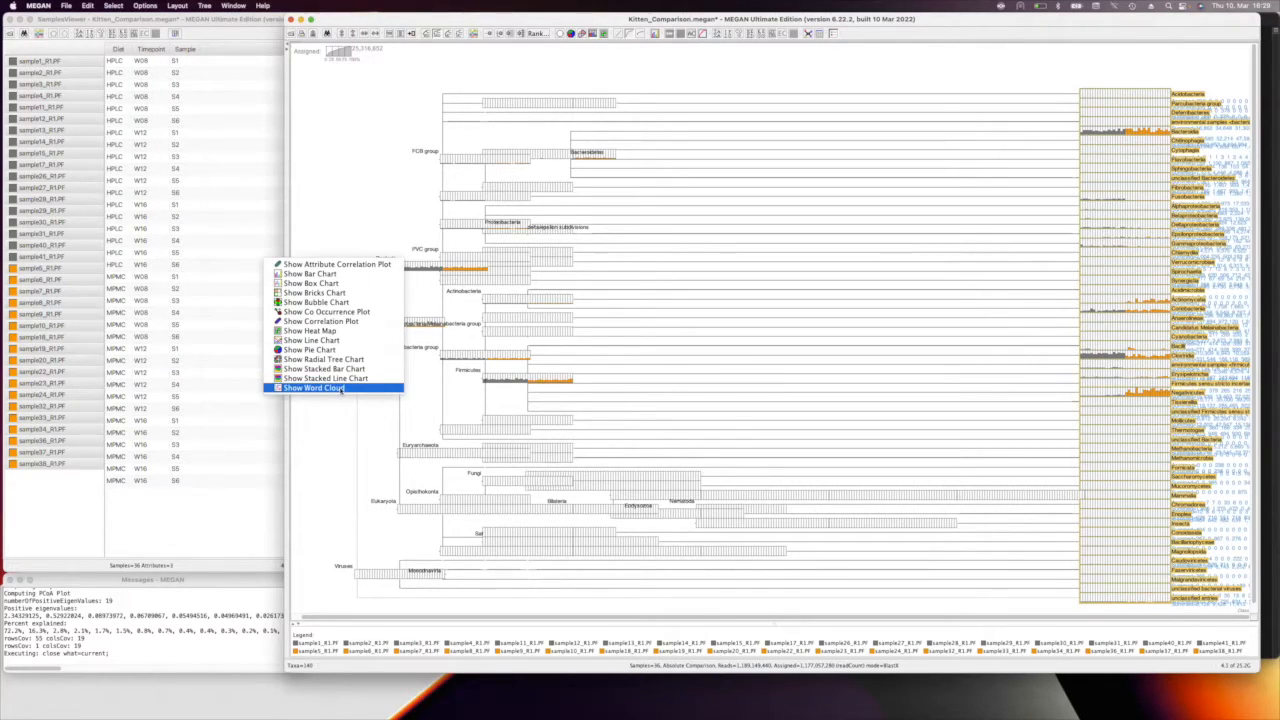
pyautogui.click(345, 388)
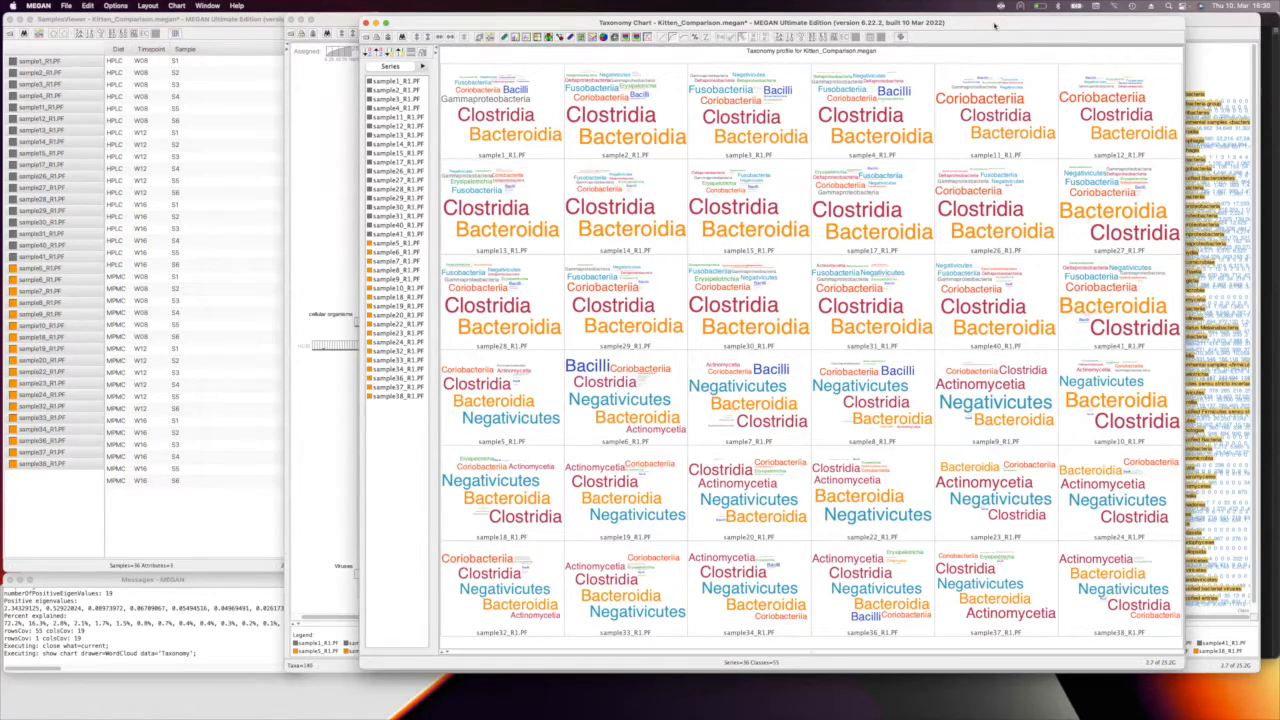
# Step: Close the word cloud chart and create a co-occurrence plot of the selected class-level taxa
pyautogui.moveTo(970, 9); pyautogui.dragTo(937, 5)
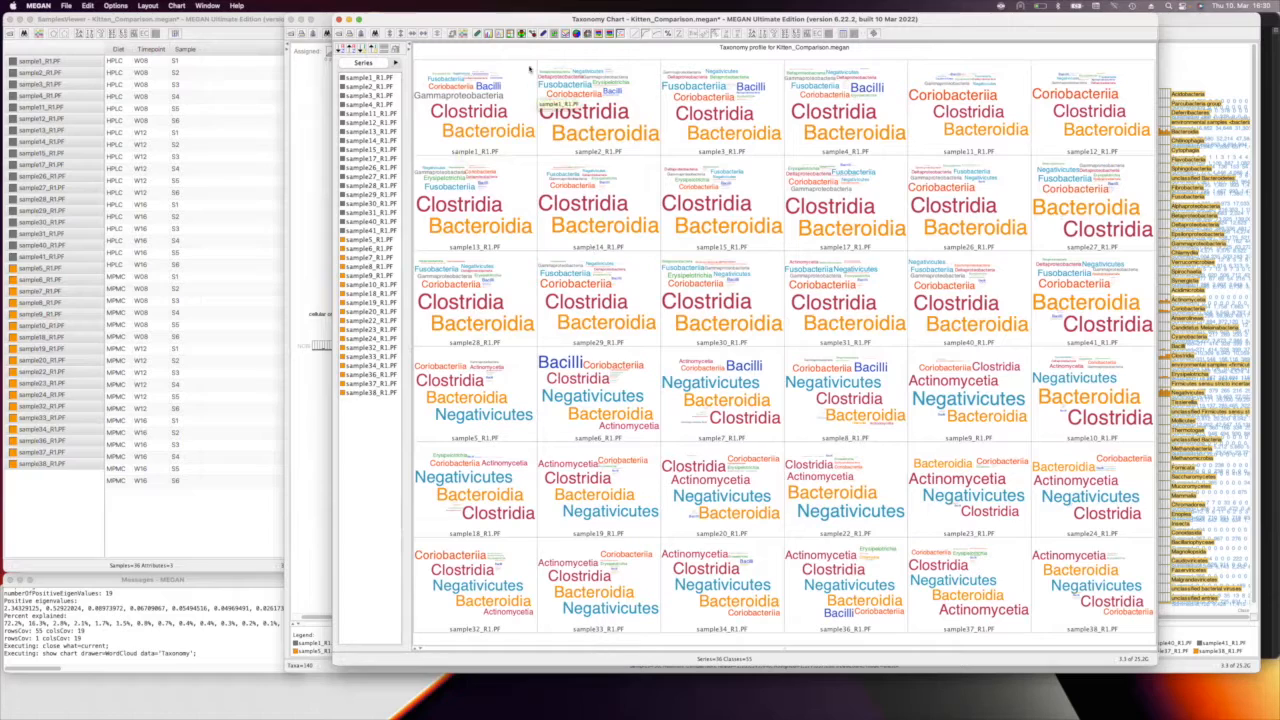
pyautogui.moveTo(527, 22); pyautogui.dragTo(391, 18)
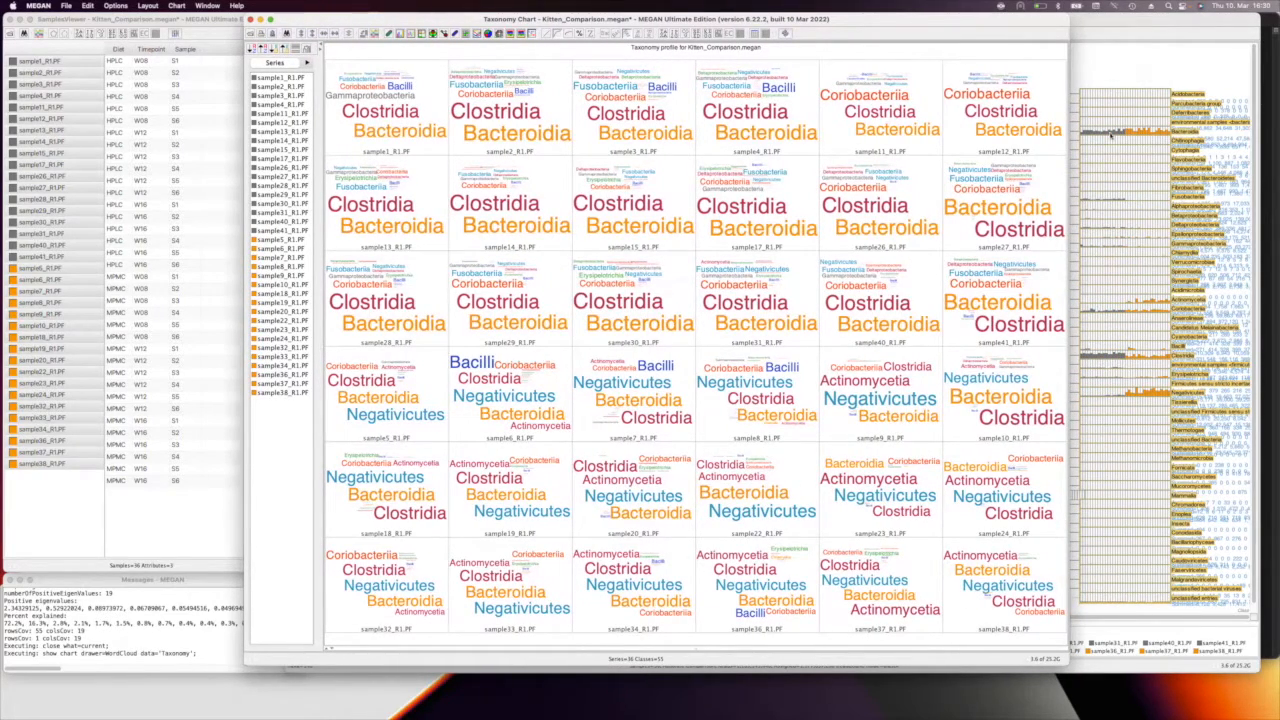
pyautogui.click(252, 20)
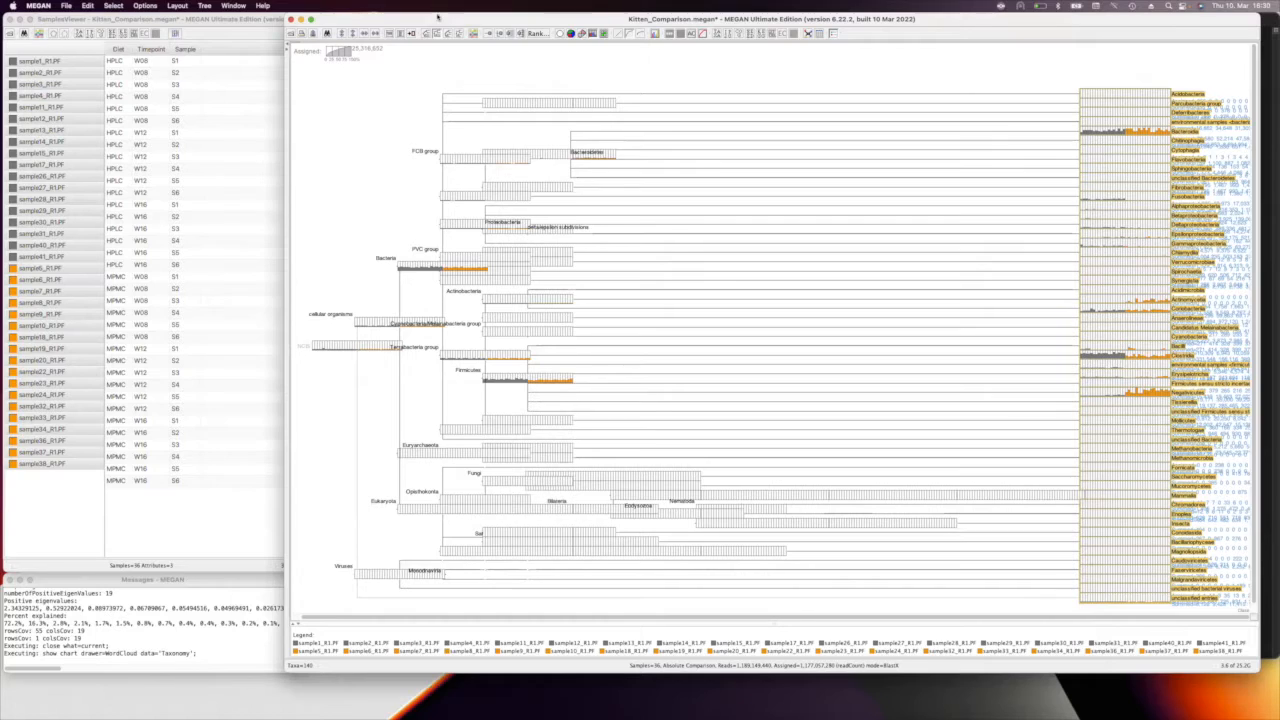
pyautogui.click(236, 6)
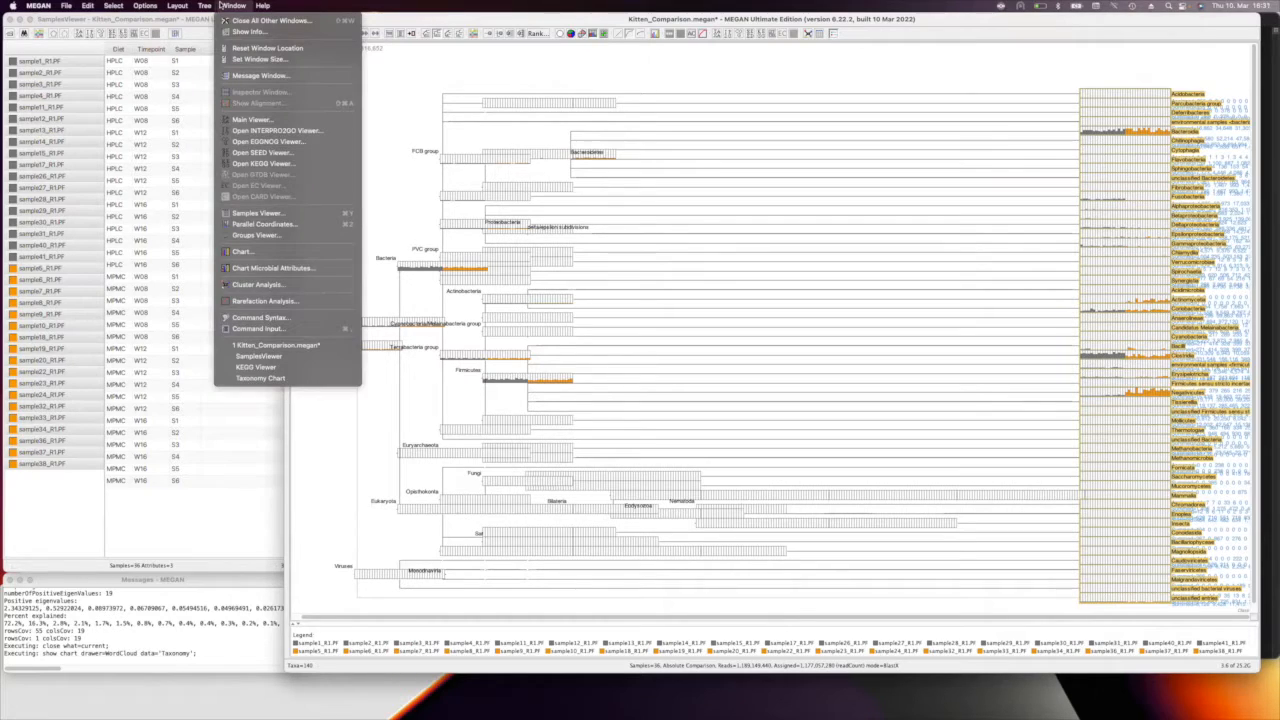
pyautogui.click(267, 255)
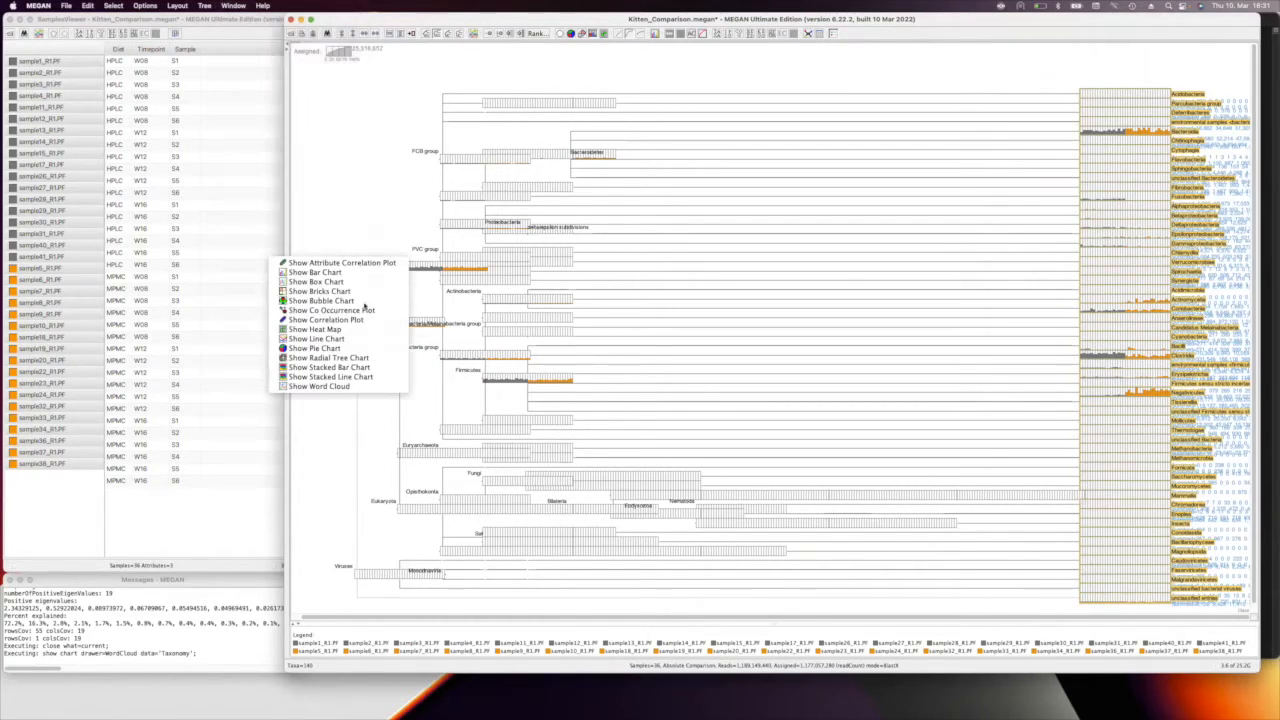
pyautogui.click(356, 314)
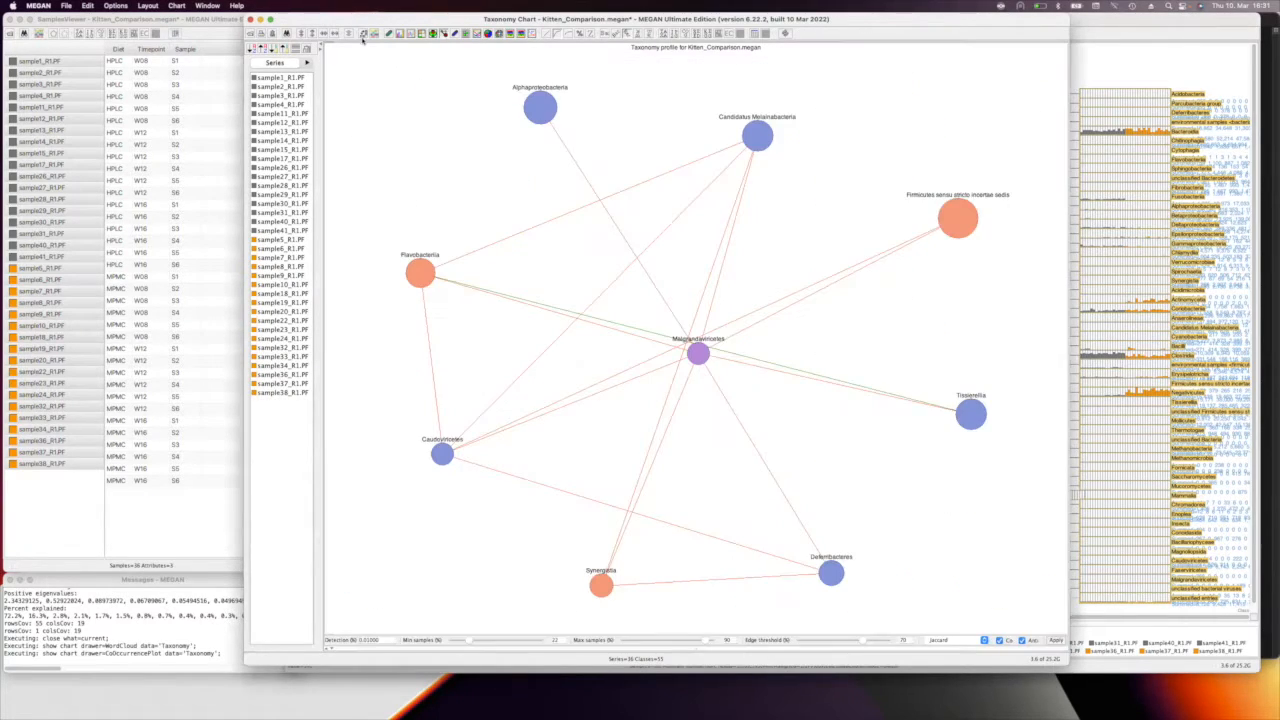
# Step: Close the class co-occurrence plot, collapse the taxonomy tree to the Genus rank and select all of its leaves
pyautogui.click(251, 19)
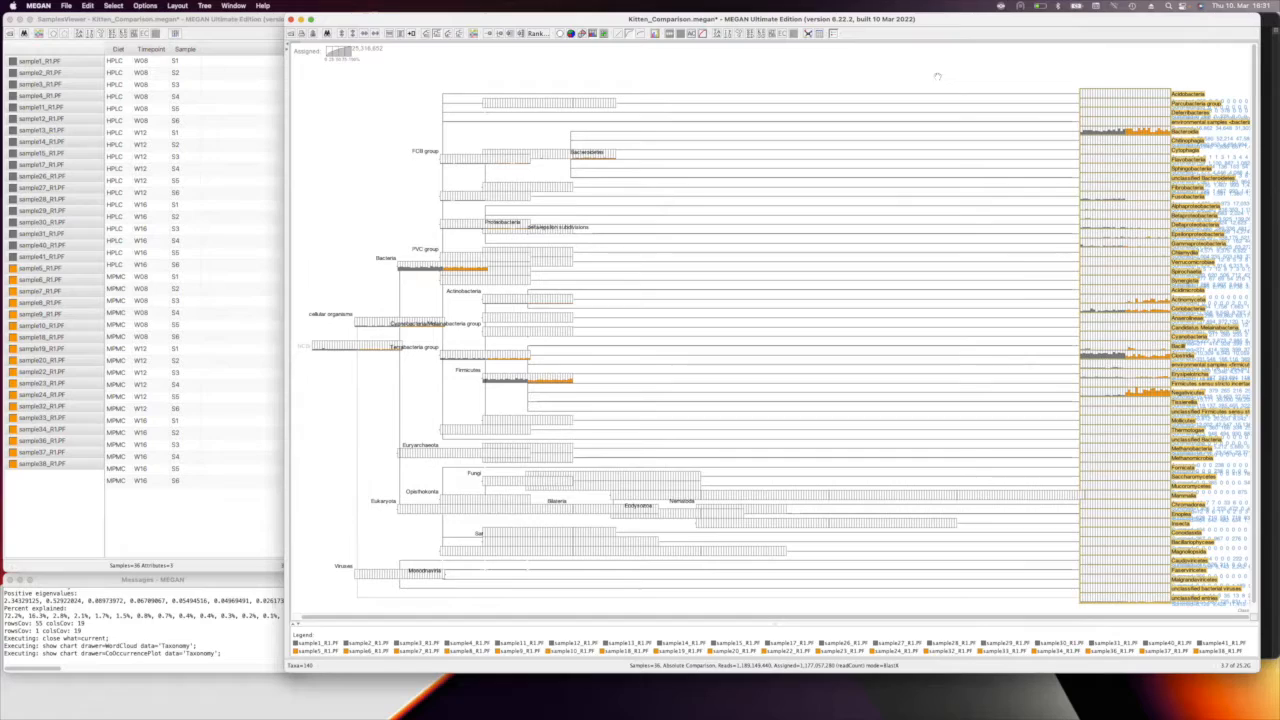
pyautogui.click(535, 34)
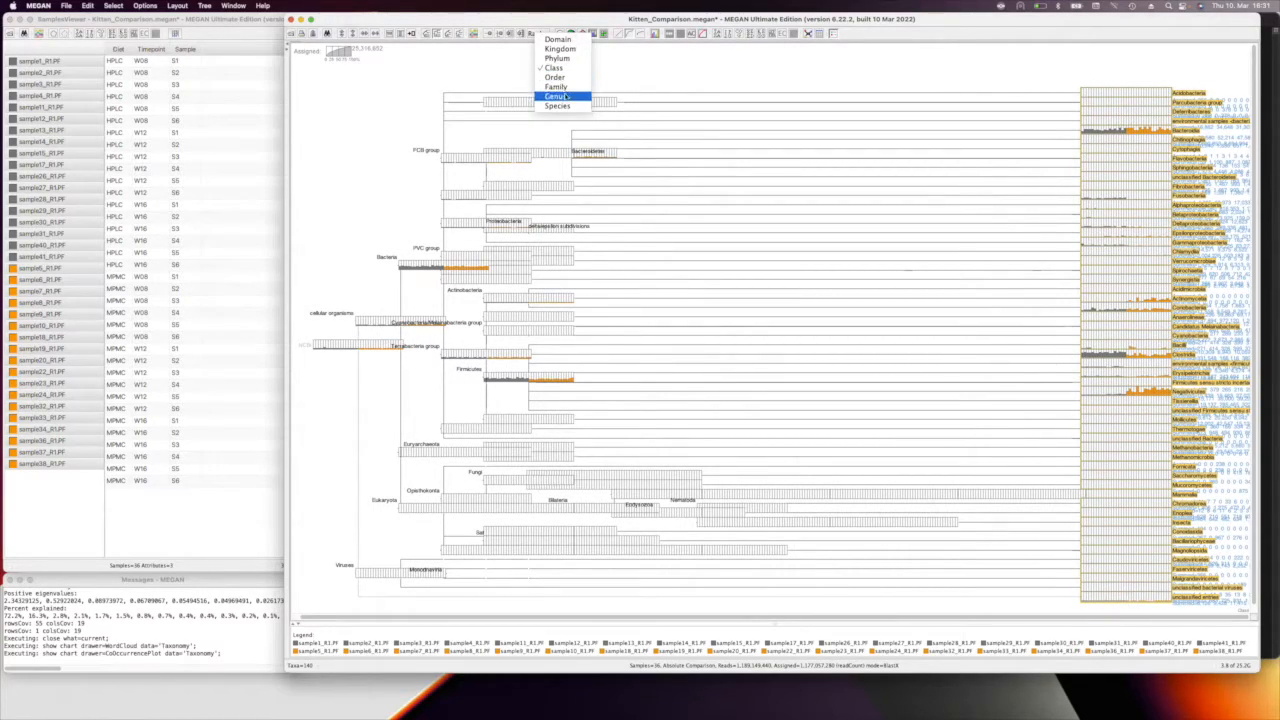
pyautogui.click(563, 96)
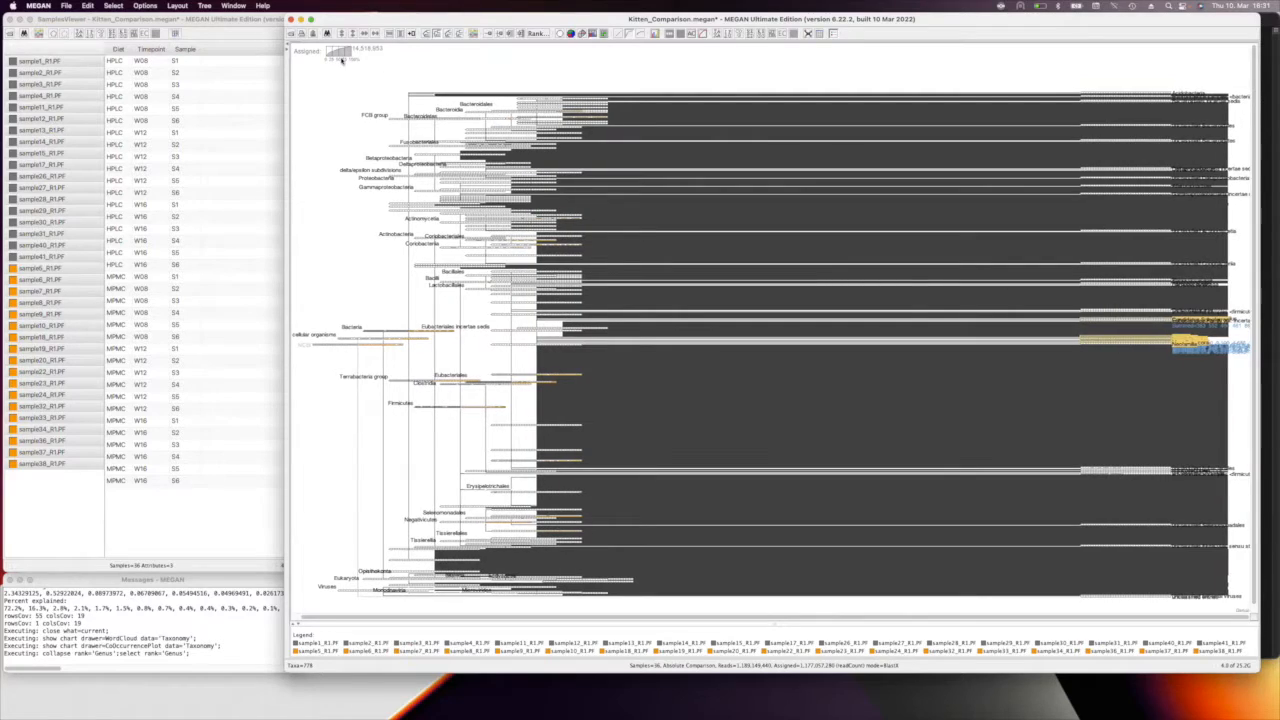
pyautogui.click(145, 5)
pyautogui.moveTo(113, 5)
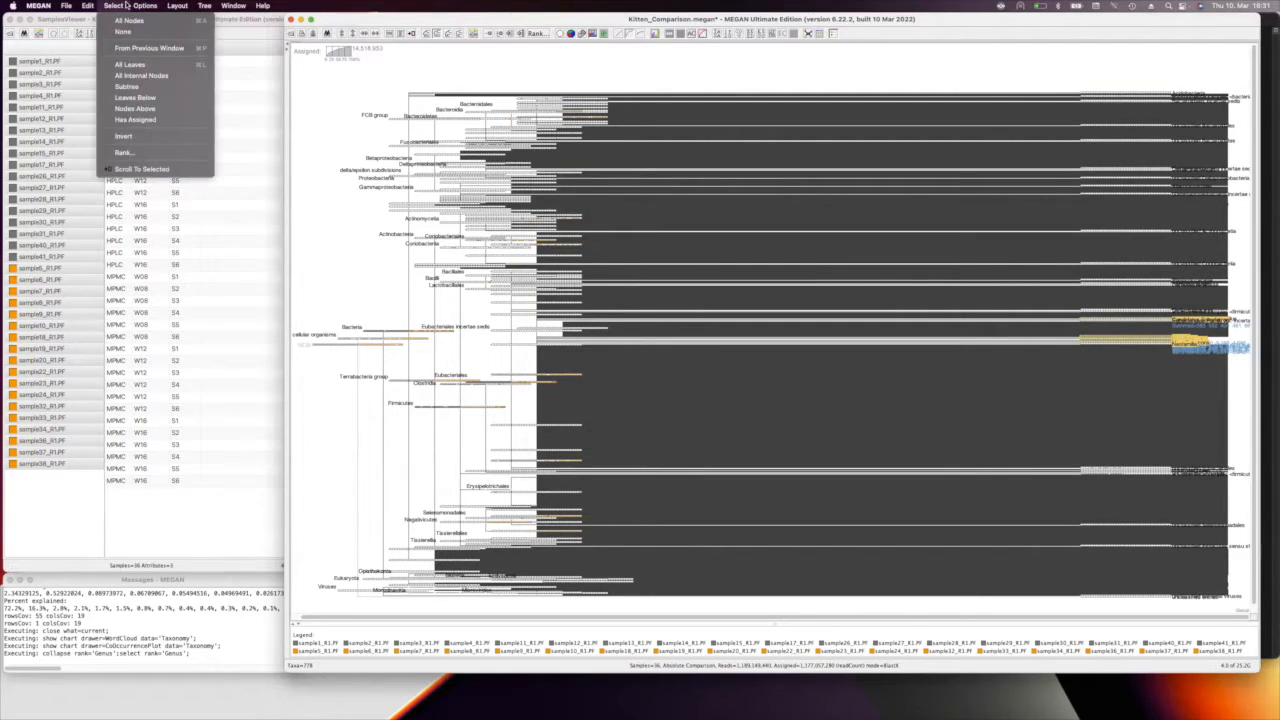
pyautogui.click(150, 65)
# Step: Show a co-occurrence plot of the selected genus leaves, and close the chart after viewing it
pyautogui.click(235, 5)
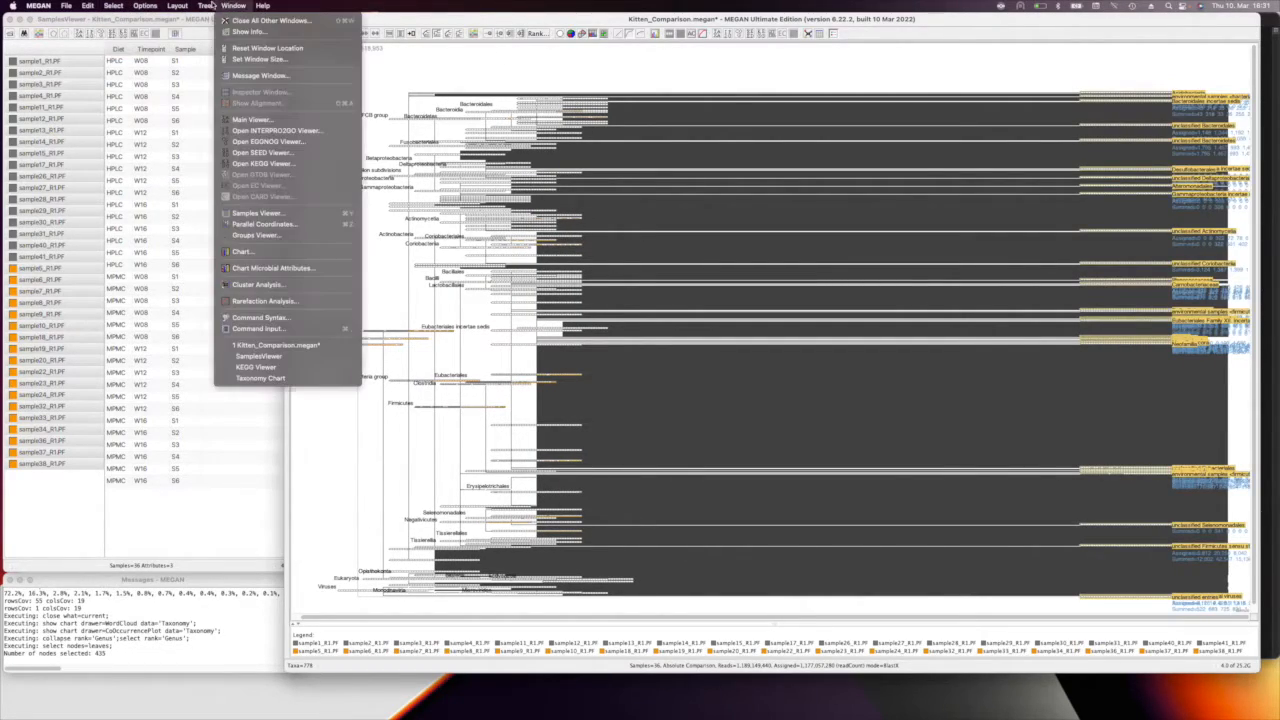
pyautogui.click(258, 253)
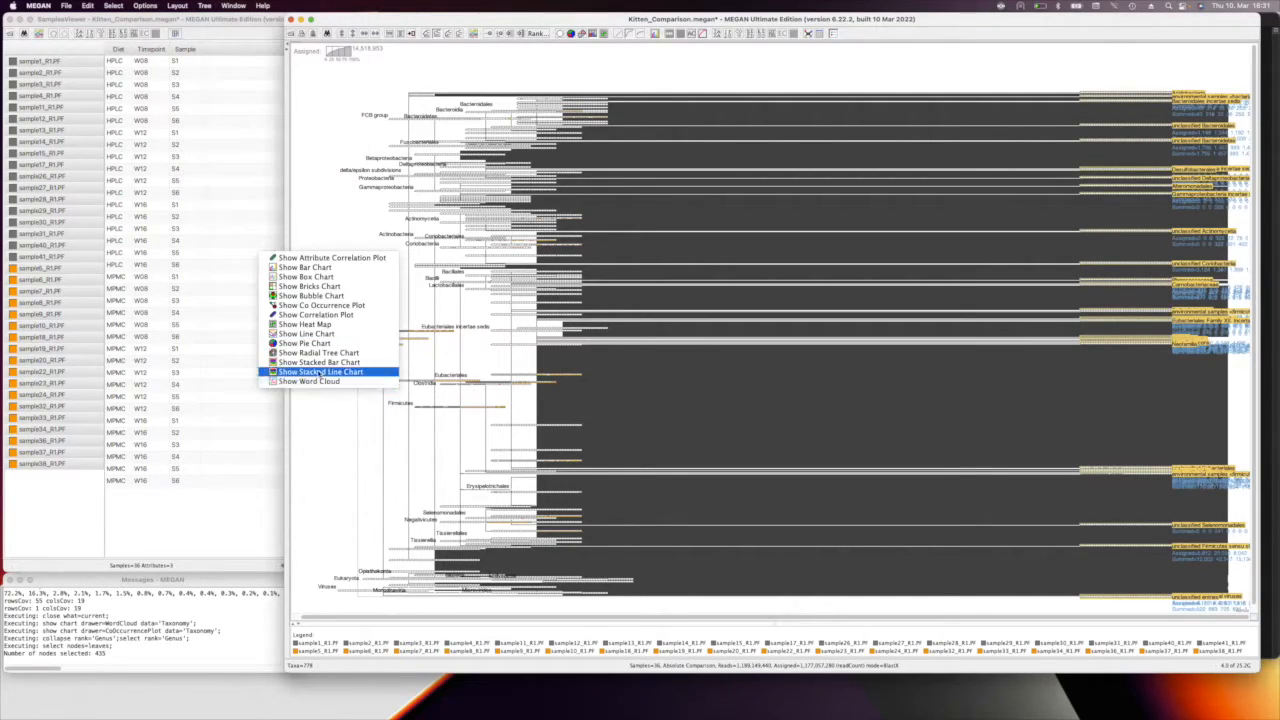
pyautogui.click(341, 310)
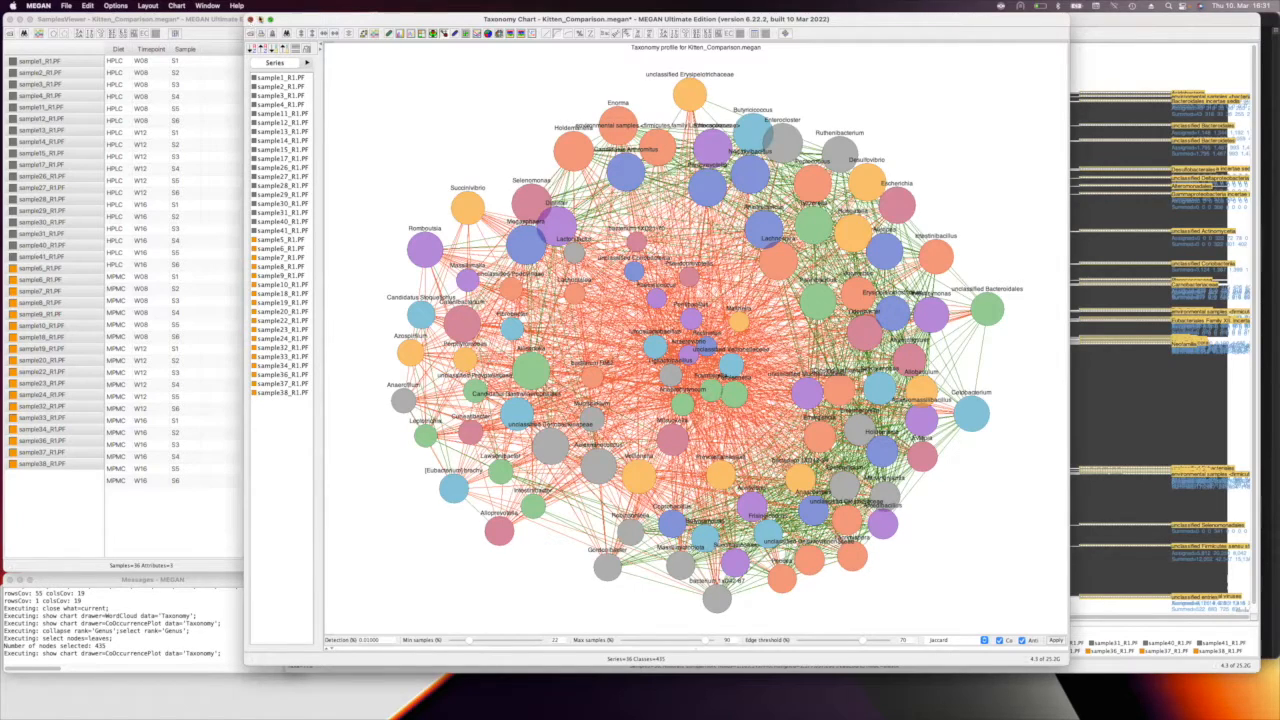
pyautogui.click(251, 19)
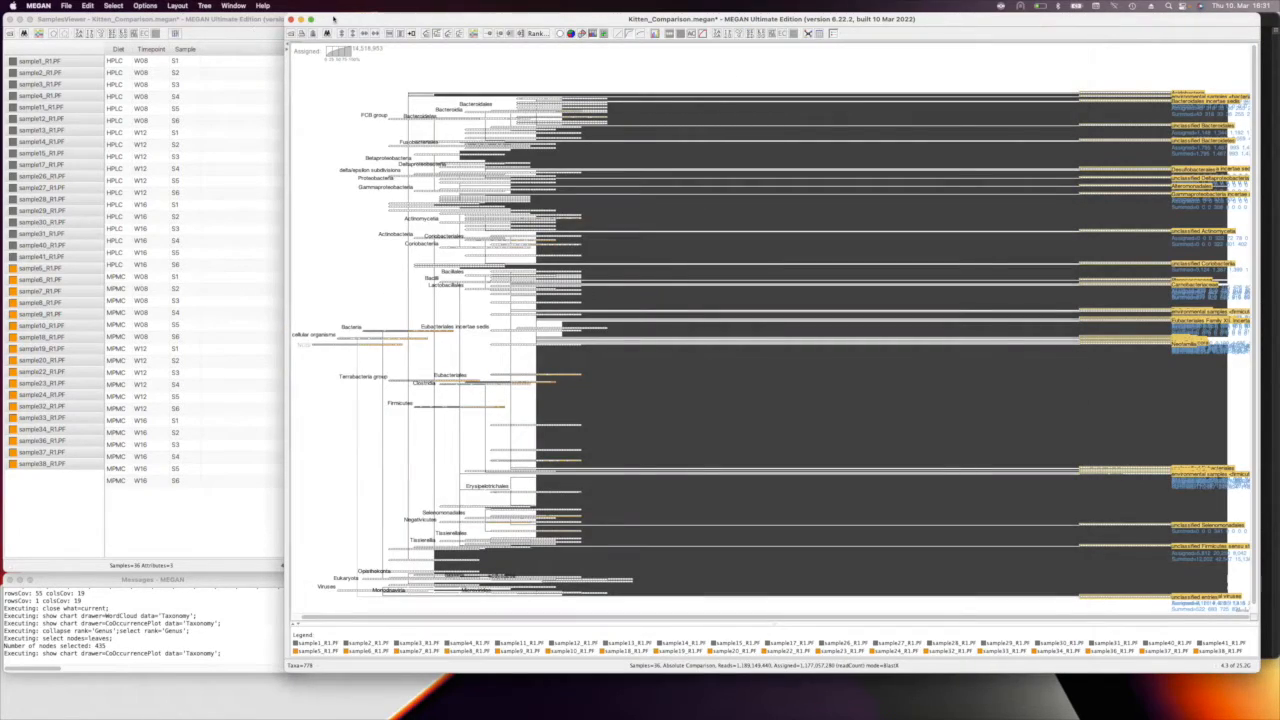
# Step: Create a correlation plot of the selected genus-level taxa
pyautogui.click(210, 5)
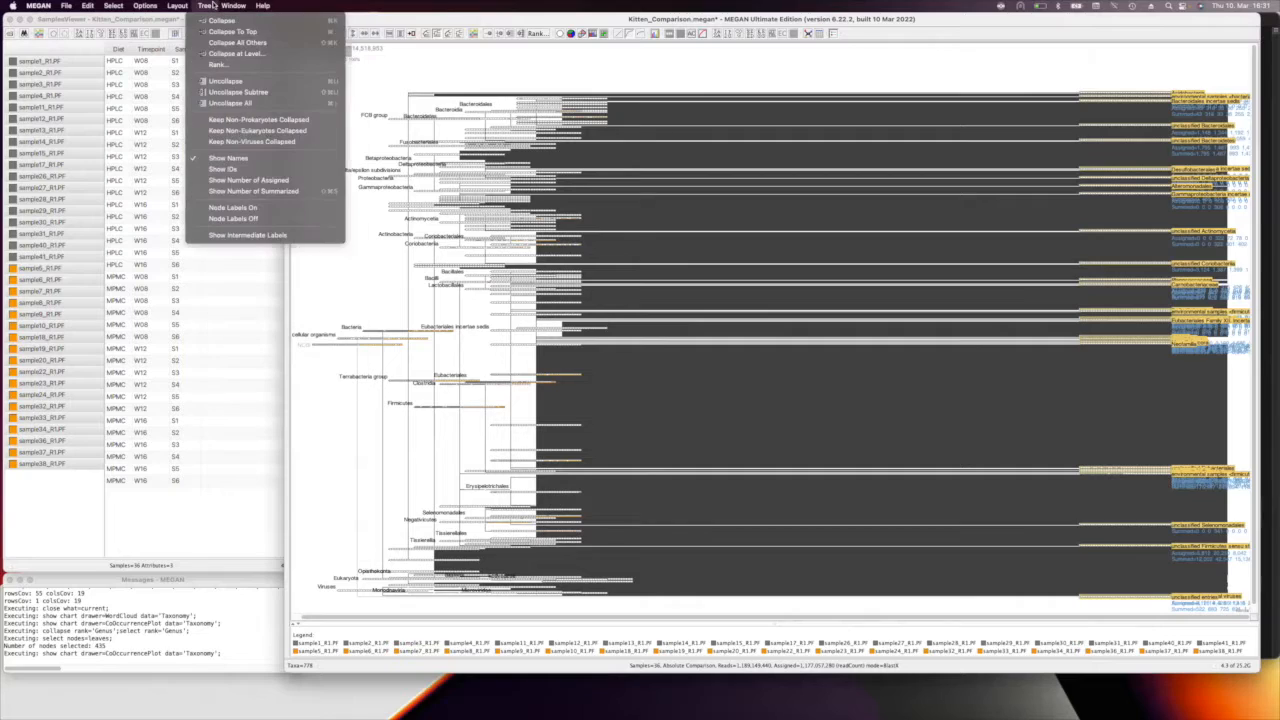
pyautogui.moveTo(235, 5)
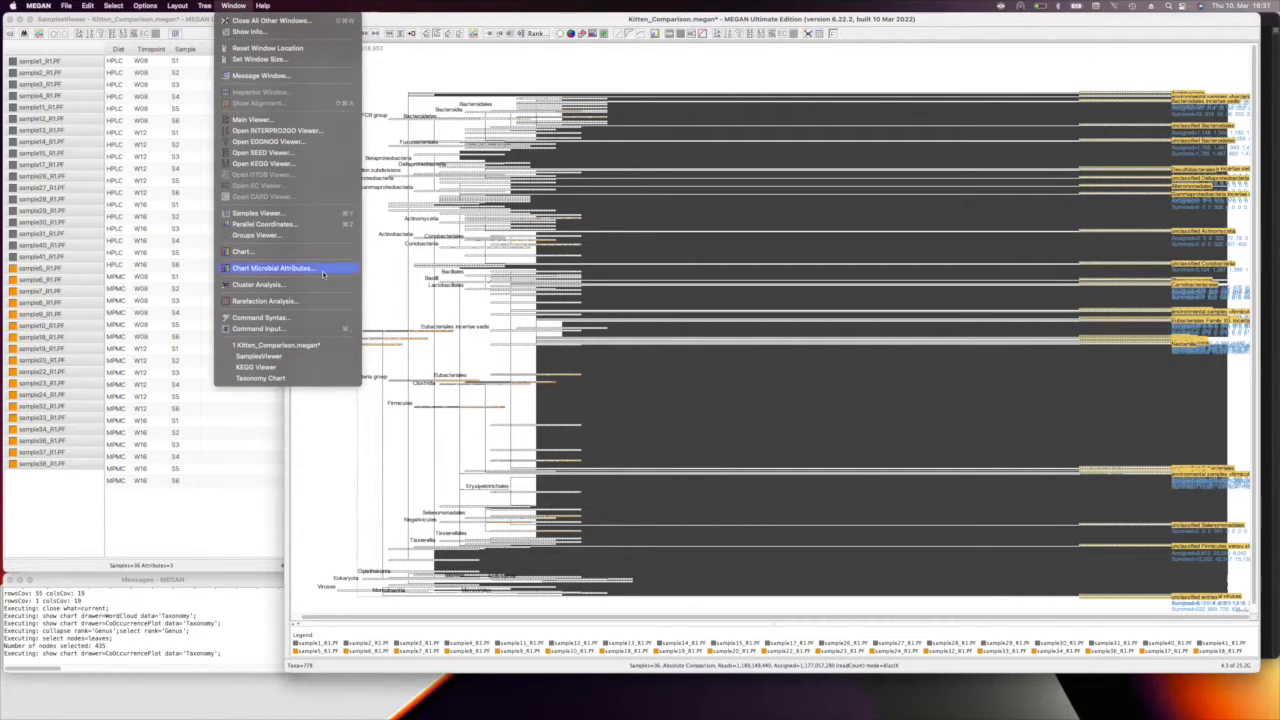
pyautogui.click(242, 251)
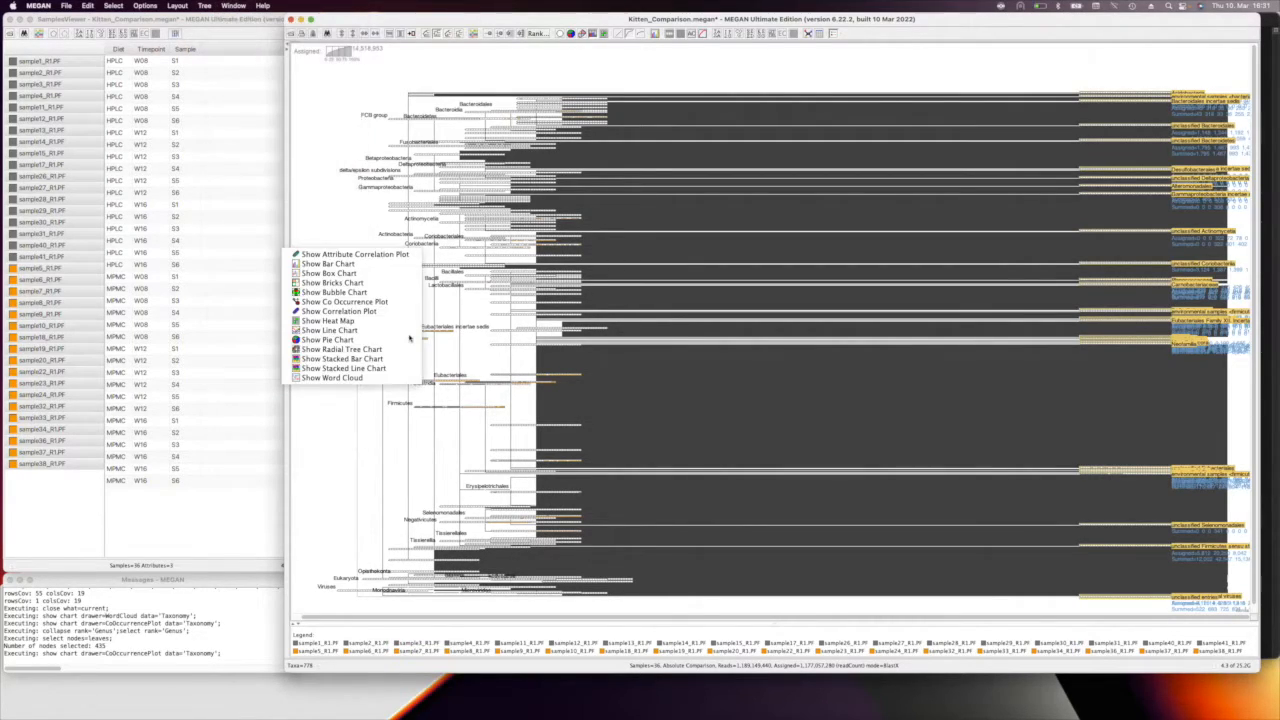
pyautogui.click(345, 311)
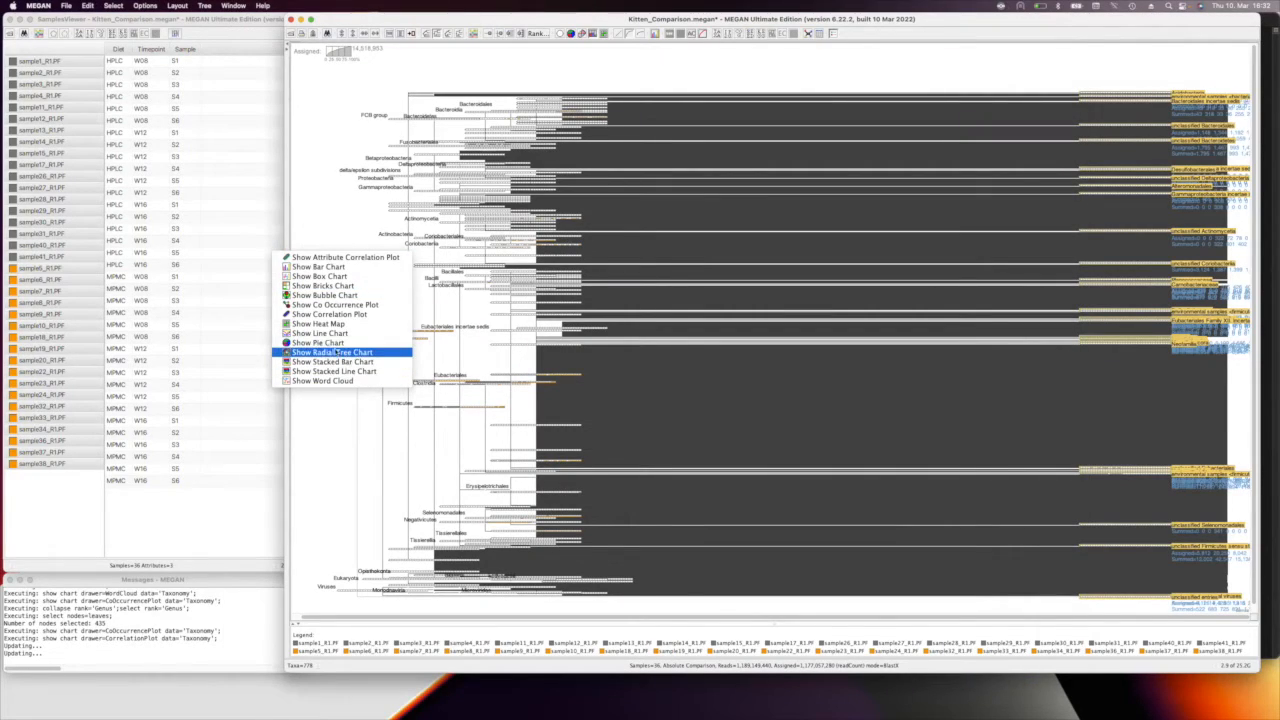
# Step: Show a heat map of the selected genera across all samples, and close the chart after viewing it
pyautogui.click(318, 324)
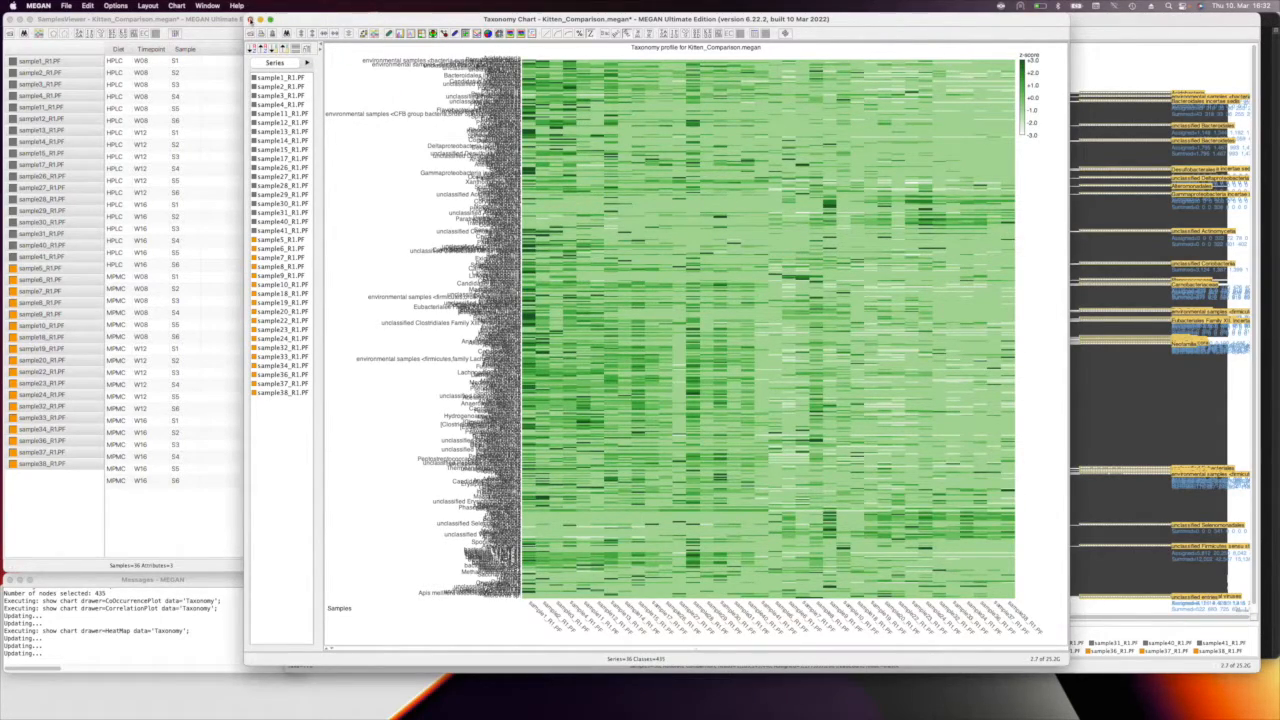
pyautogui.click(250, 19)
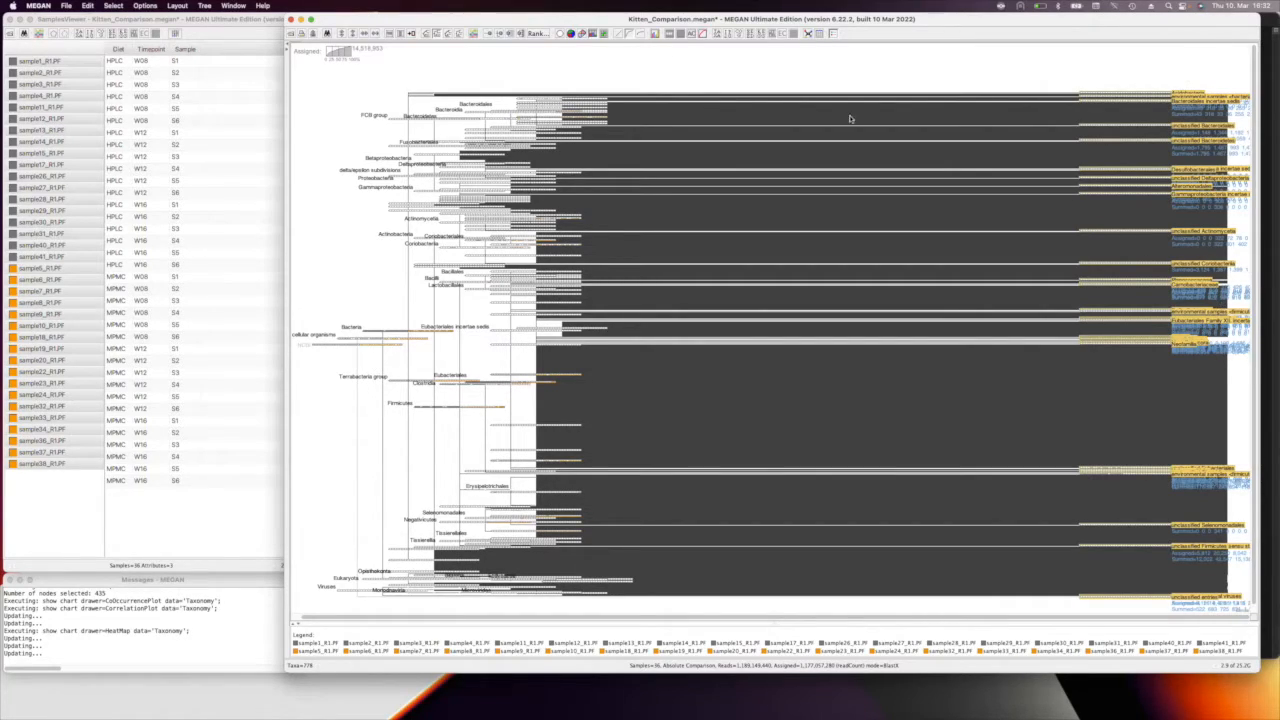
pyautogui.moveTo(558, 63); pyautogui.dragTo(559, 62)
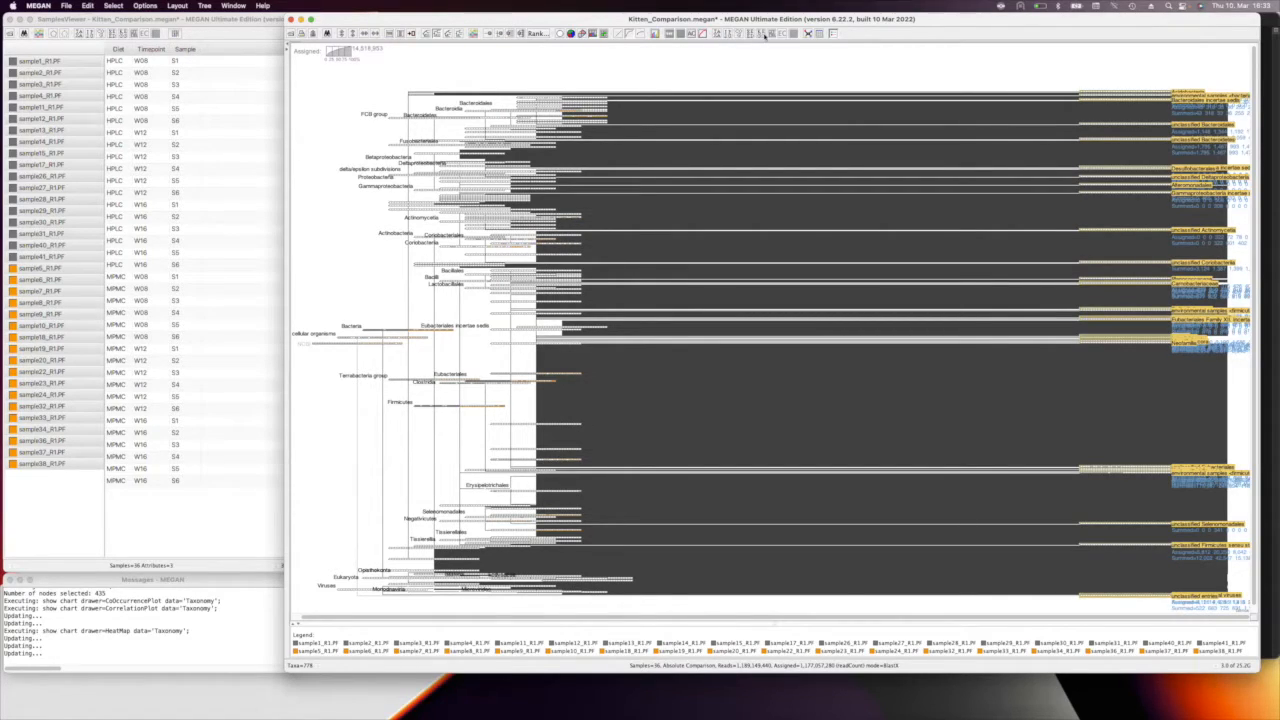
# Step: Open the KEGG viewer, switch to its tree view and collapse the tree at level 3
pyautogui.click(760, 34)
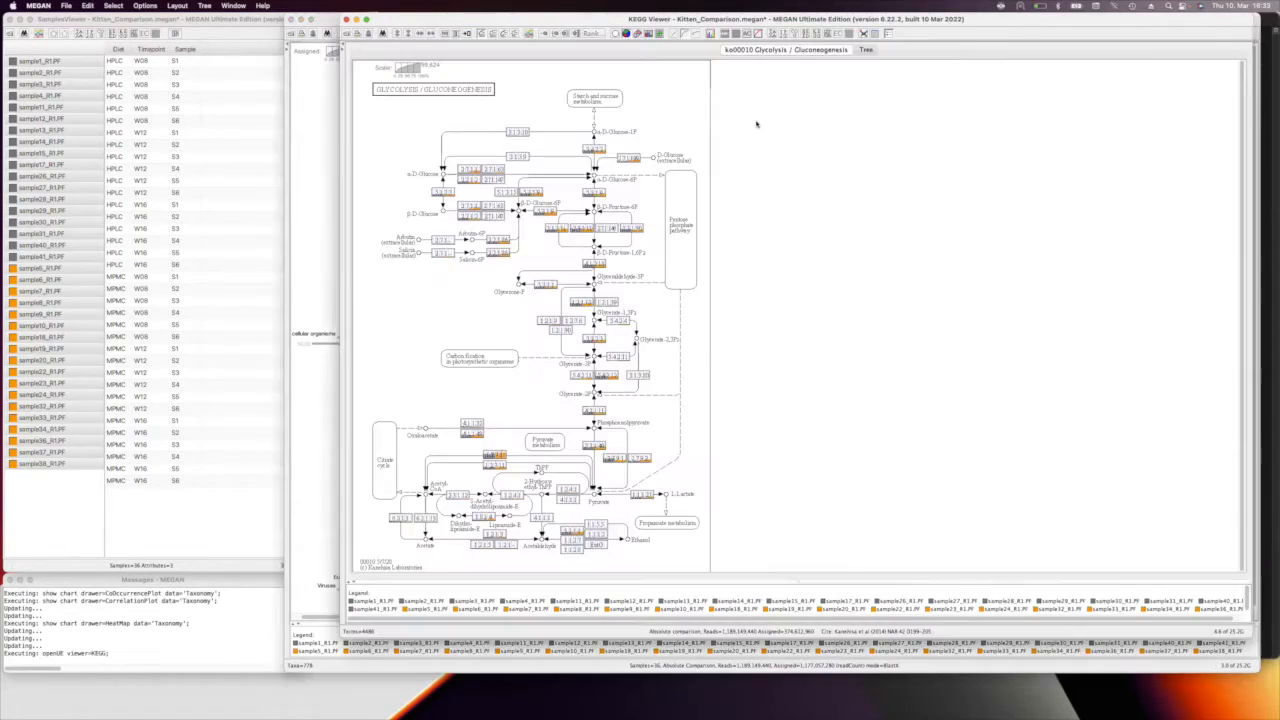
pyautogui.click(866, 50)
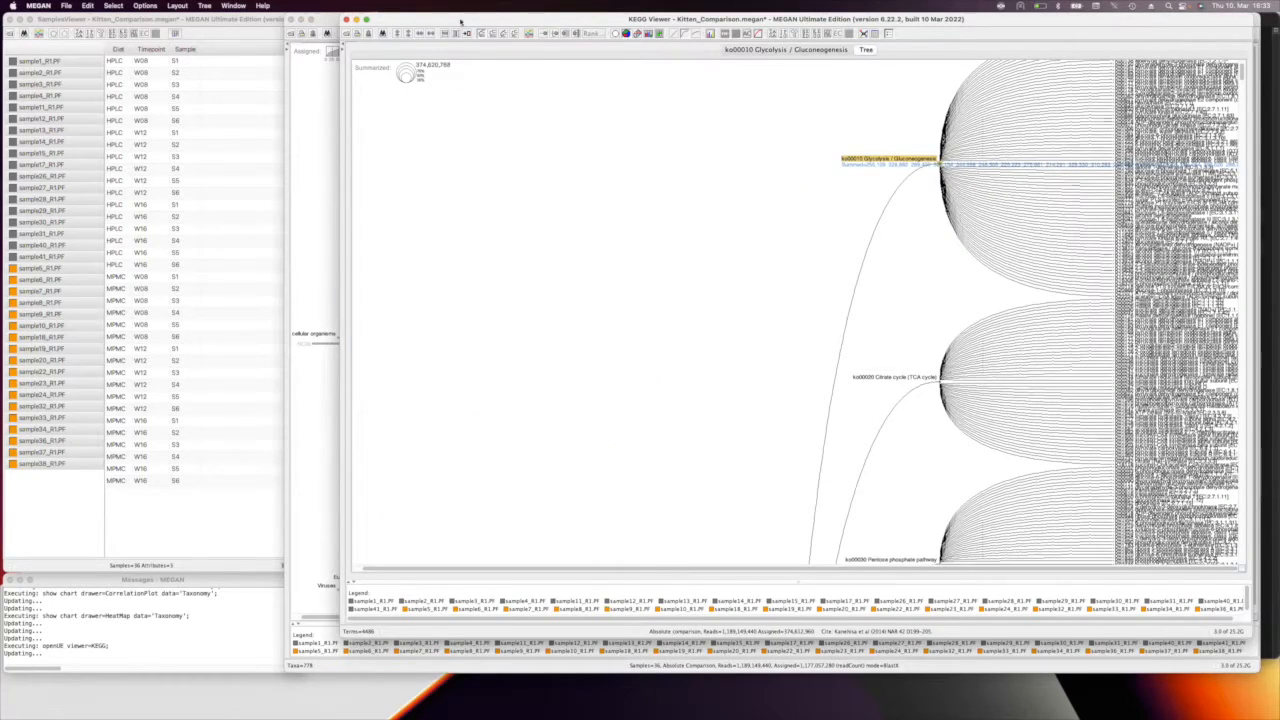
pyautogui.click(233, 5)
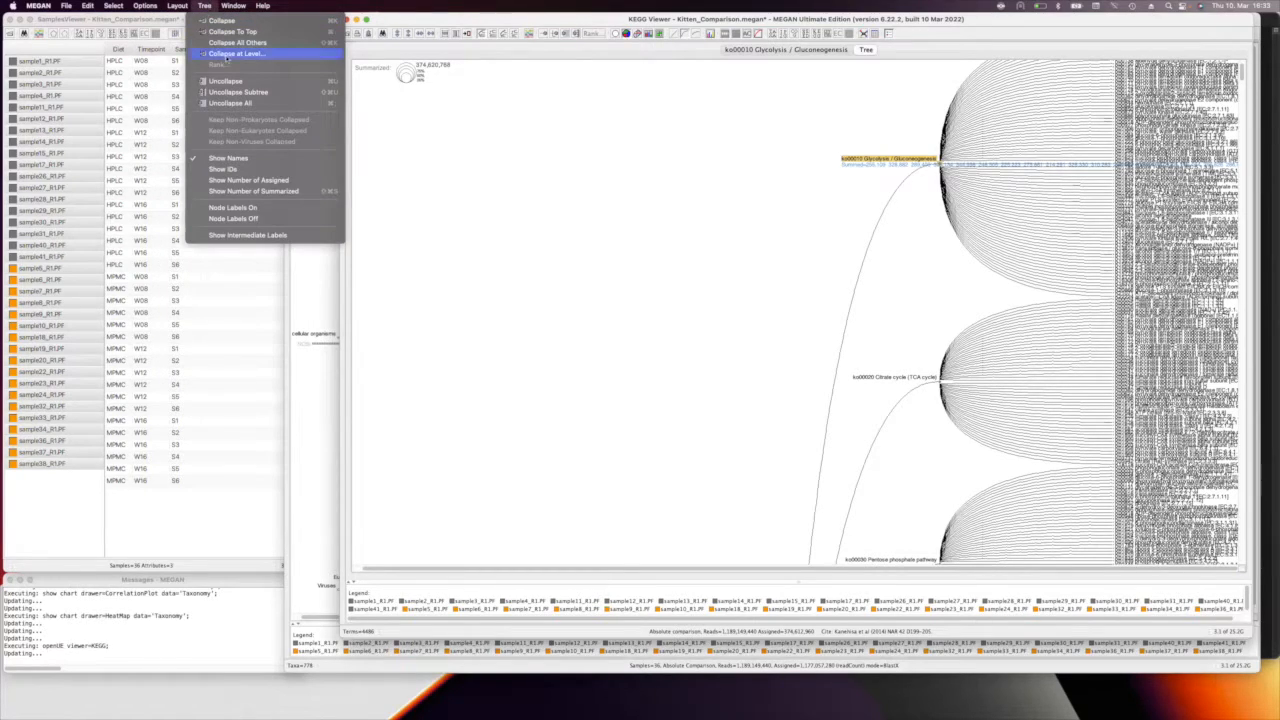
pyautogui.click(229, 54)
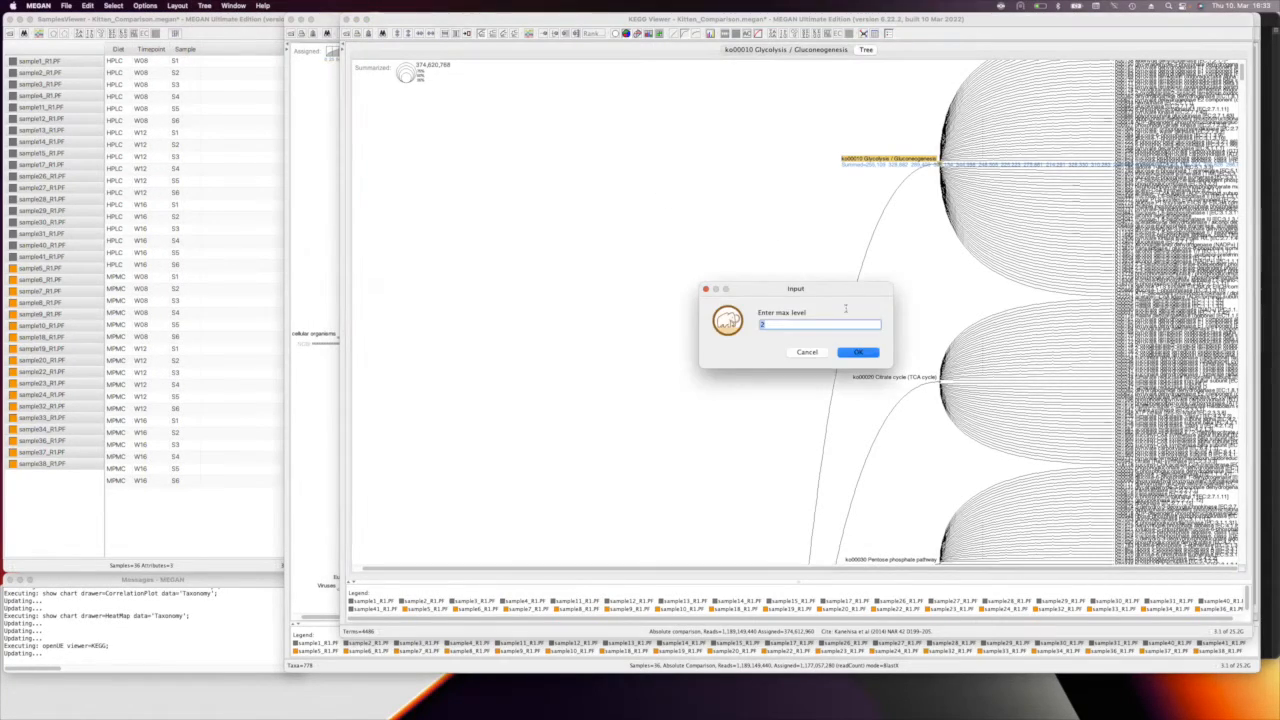
pyautogui.write('3')
pyautogui.click(857, 353)
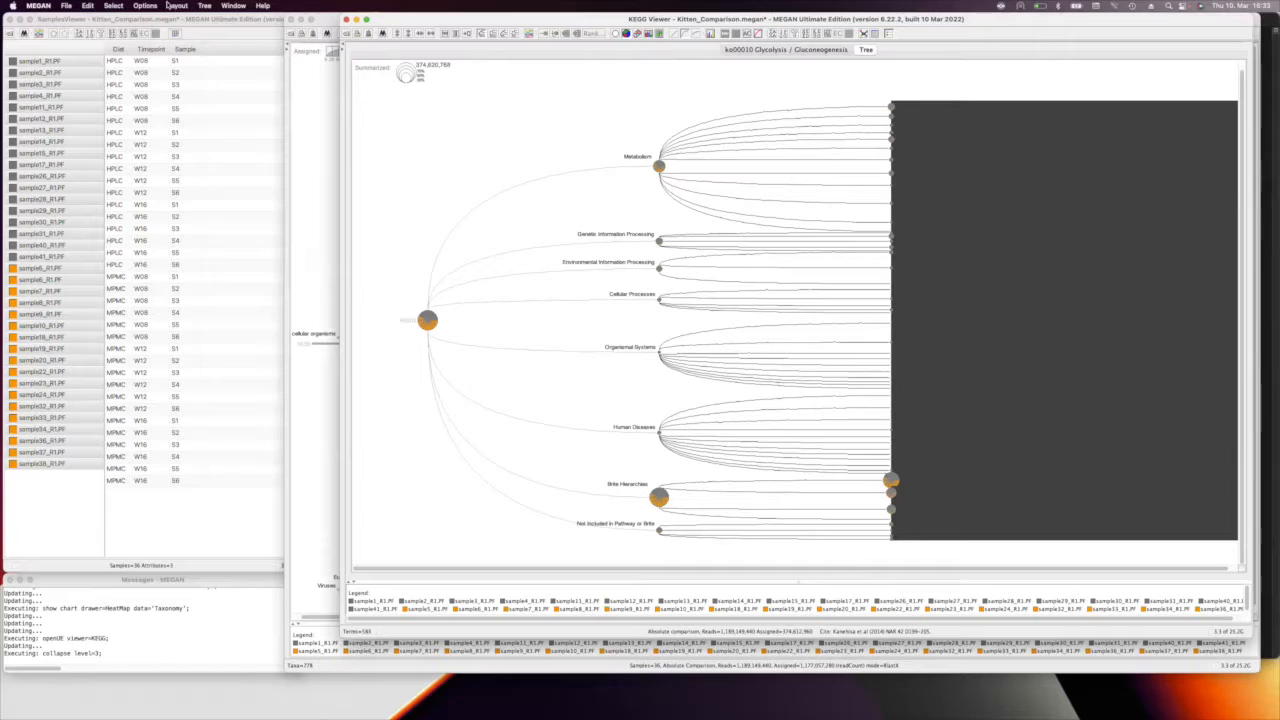
# Step: Select all leaves of the collapsed KEGG tree and create a word cloud chart of them for all samples
pyautogui.click(113, 5)
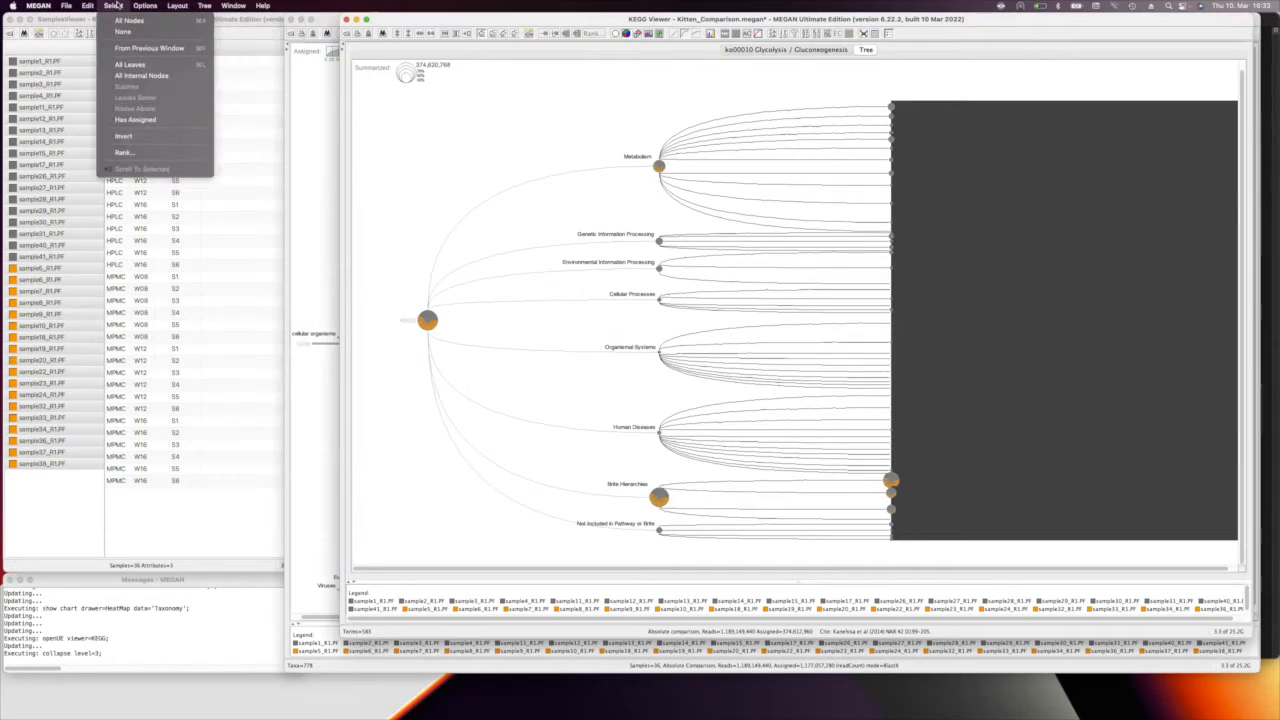
pyautogui.click(135, 64)
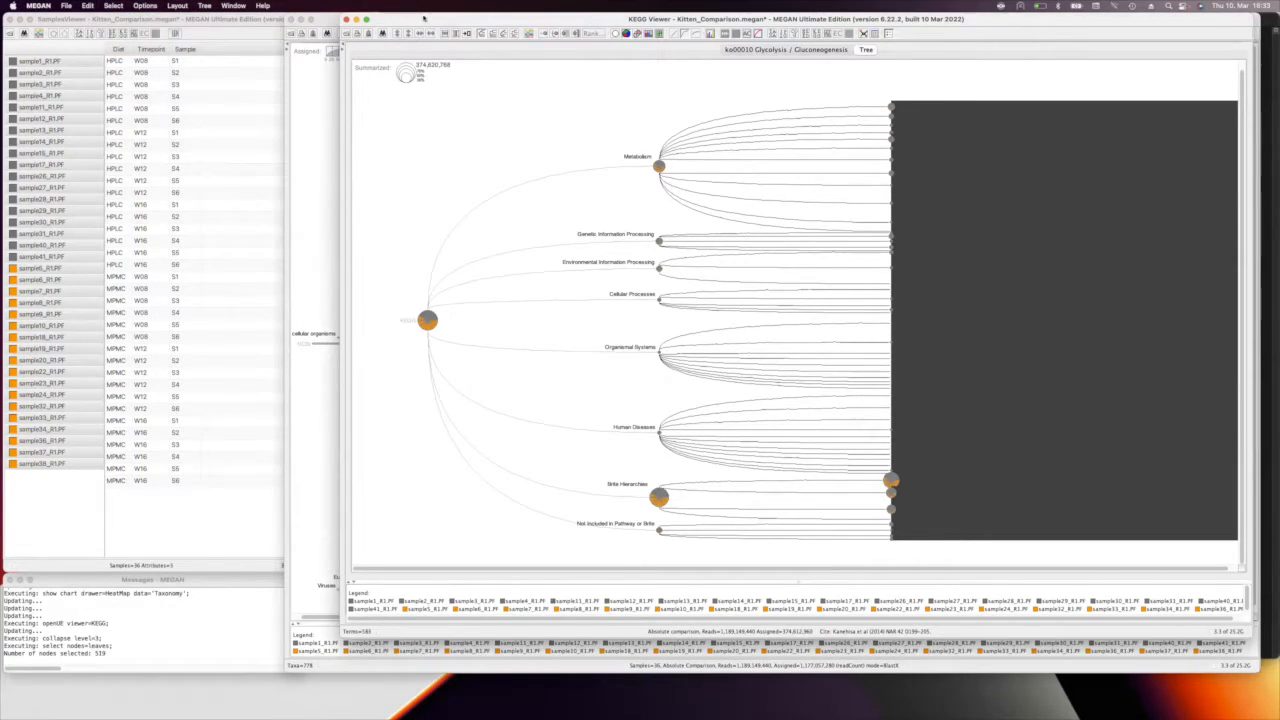
pyautogui.click(204, 5)
pyautogui.moveTo(233, 5)
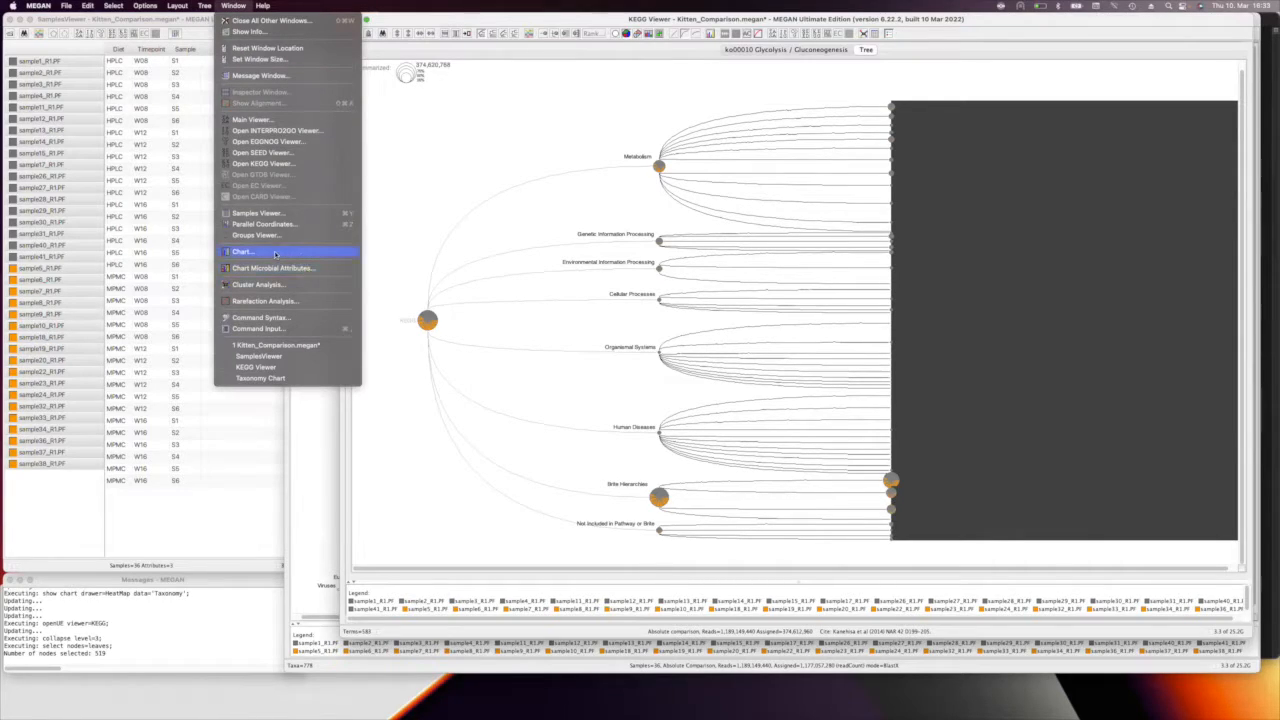
pyautogui.click(268, 251)
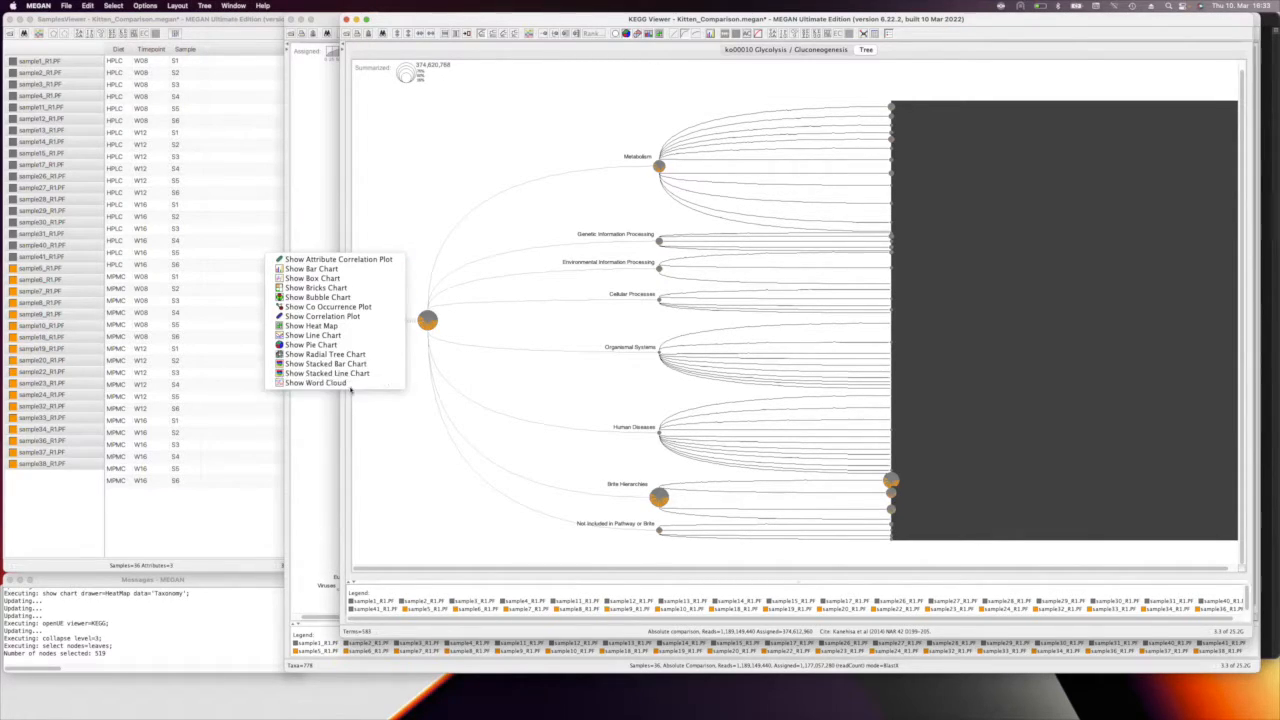
pyautogui.click(387, 384)
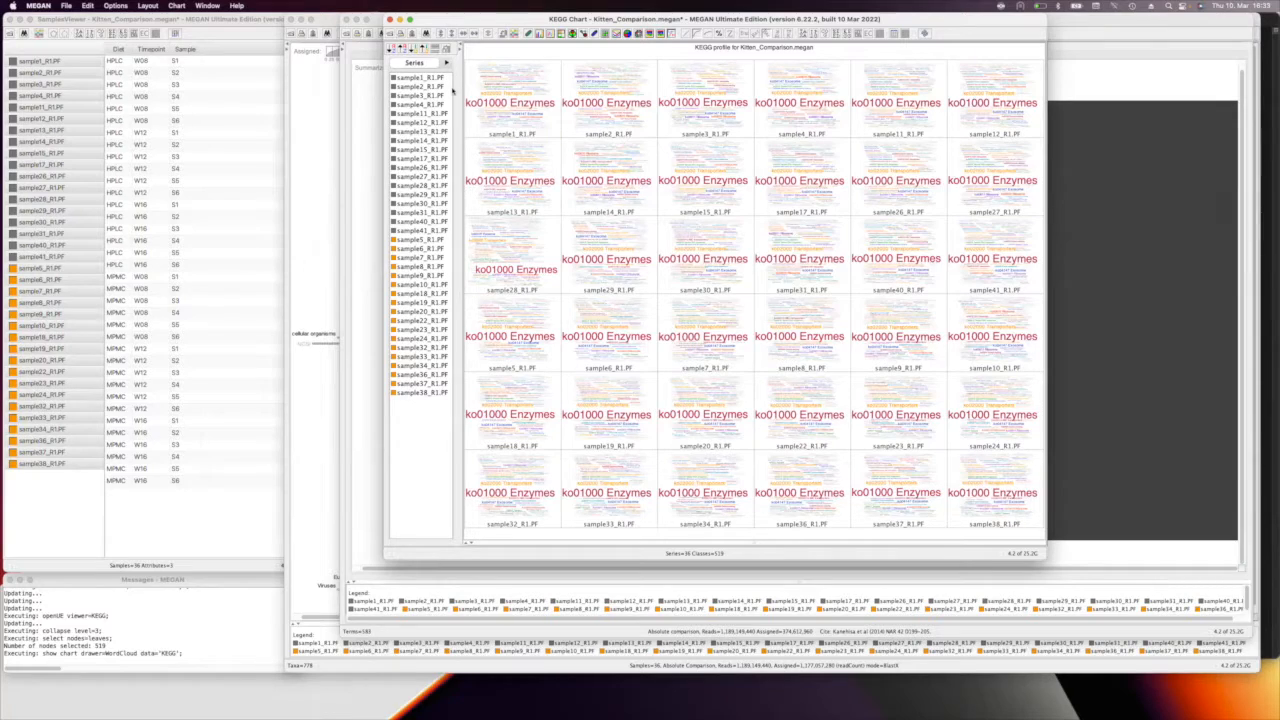
# Step: Close the KEGG word cloud chart and the KEGG viewer, and enlarge the Messages window to show the log of executed commands
pyautogui.click(391, 20)
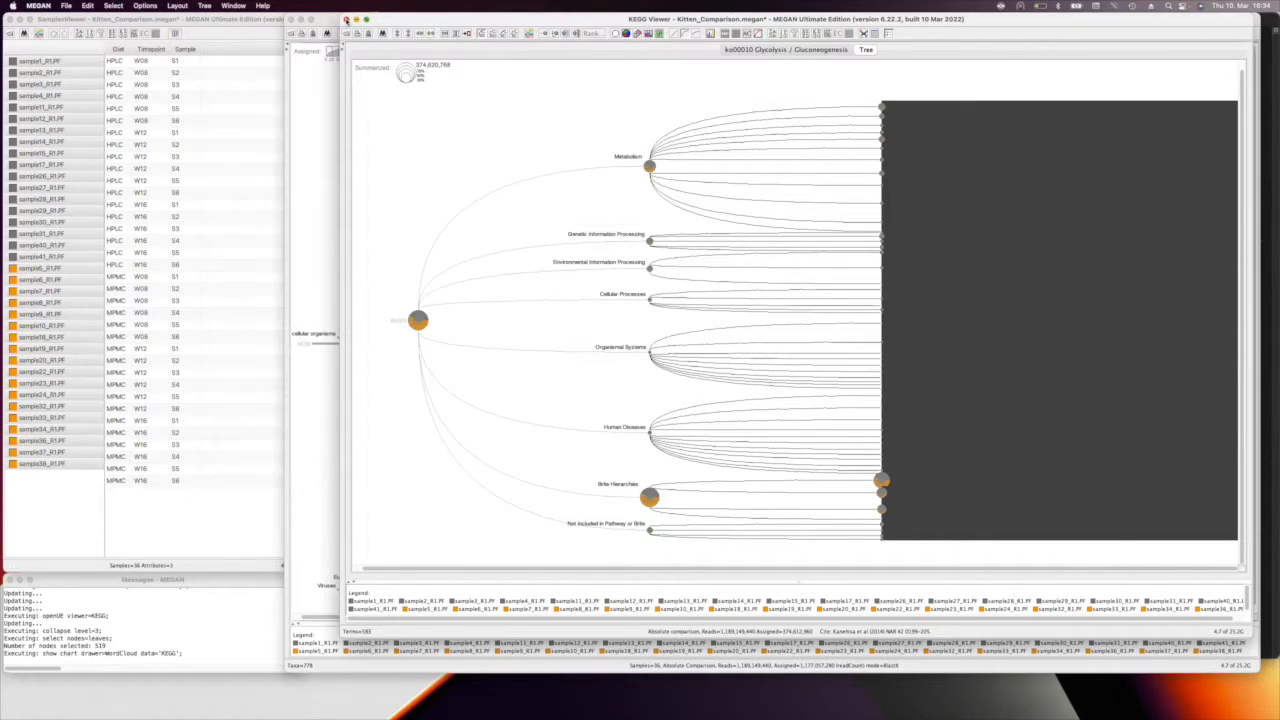
pyautogui.click(346, 19)
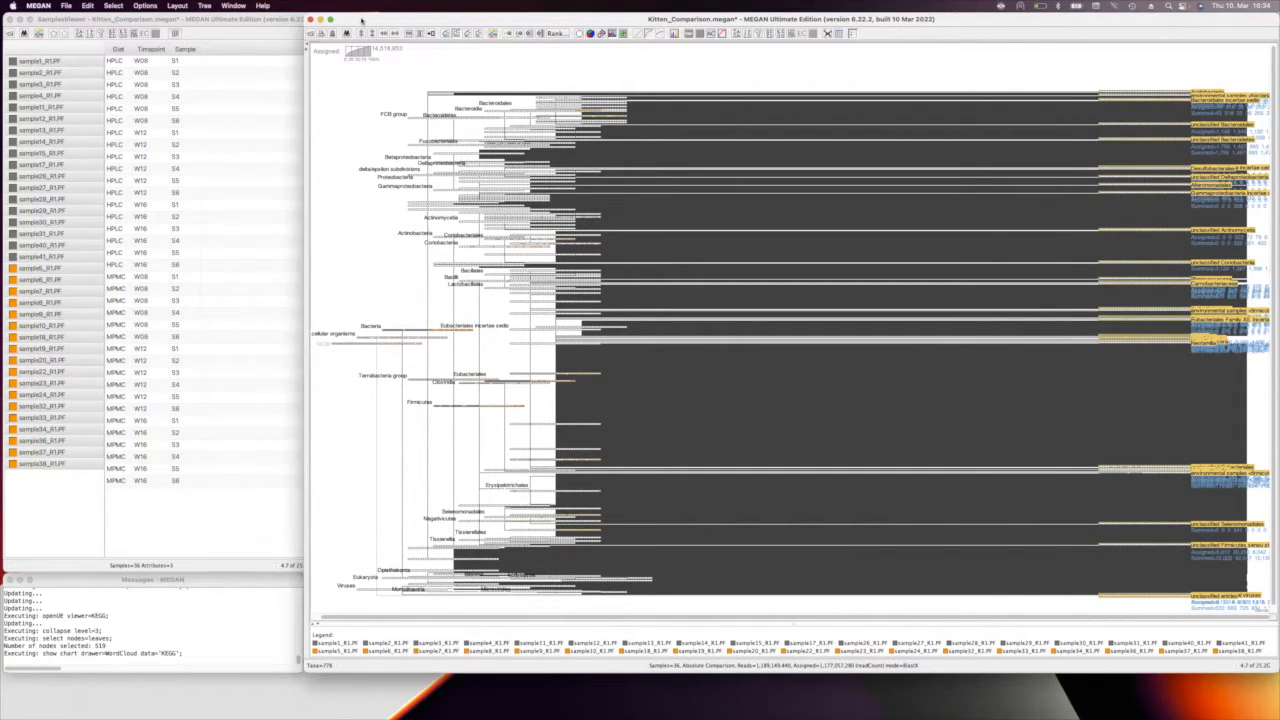
pyautogui.click(219, 582)
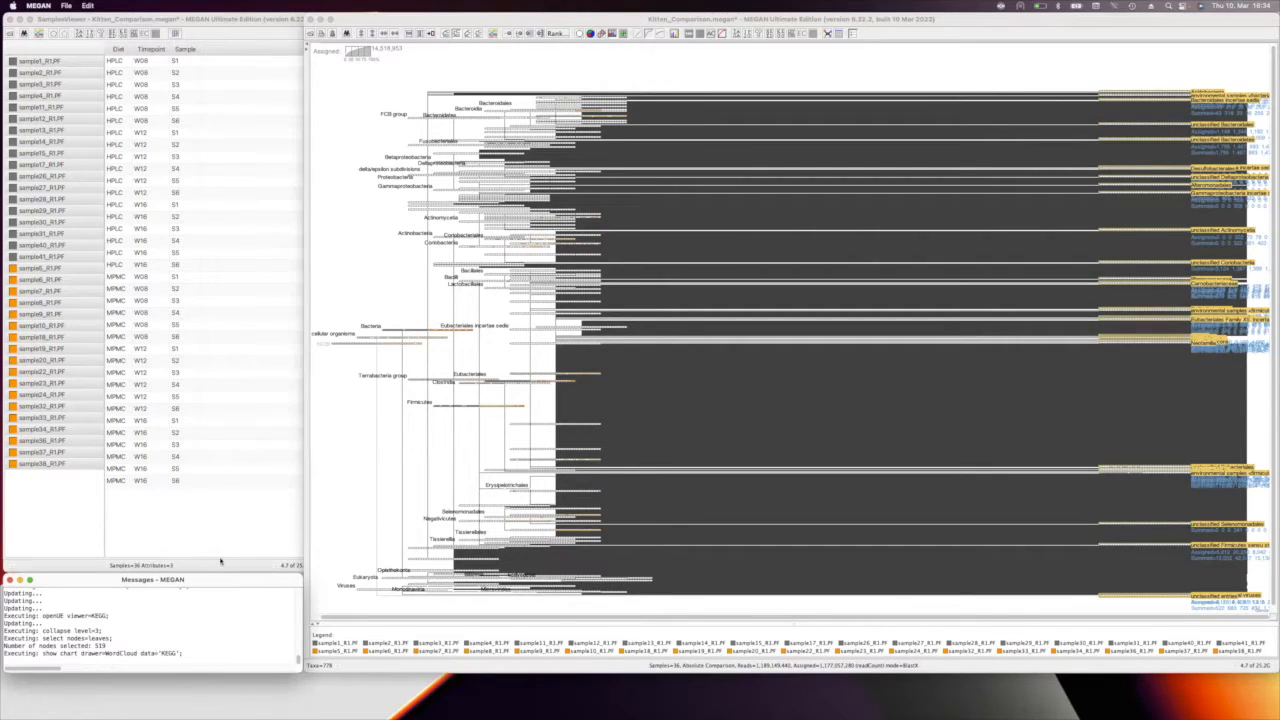
pyautogui.moveTo(219, 557); pyautogui.dragTo(214, 147)
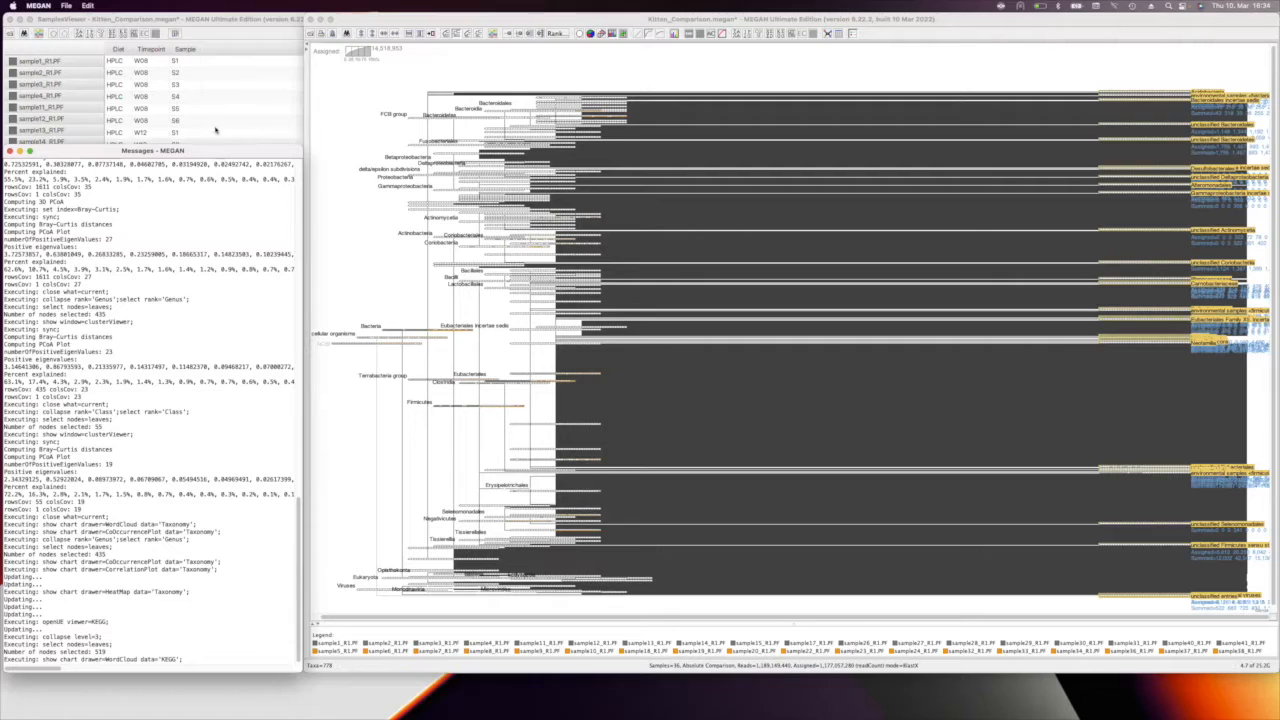
# Step: Close the SampleViewer window and collapse the taxonomy tree to the Order rank
pyautogui.click(11, 19)
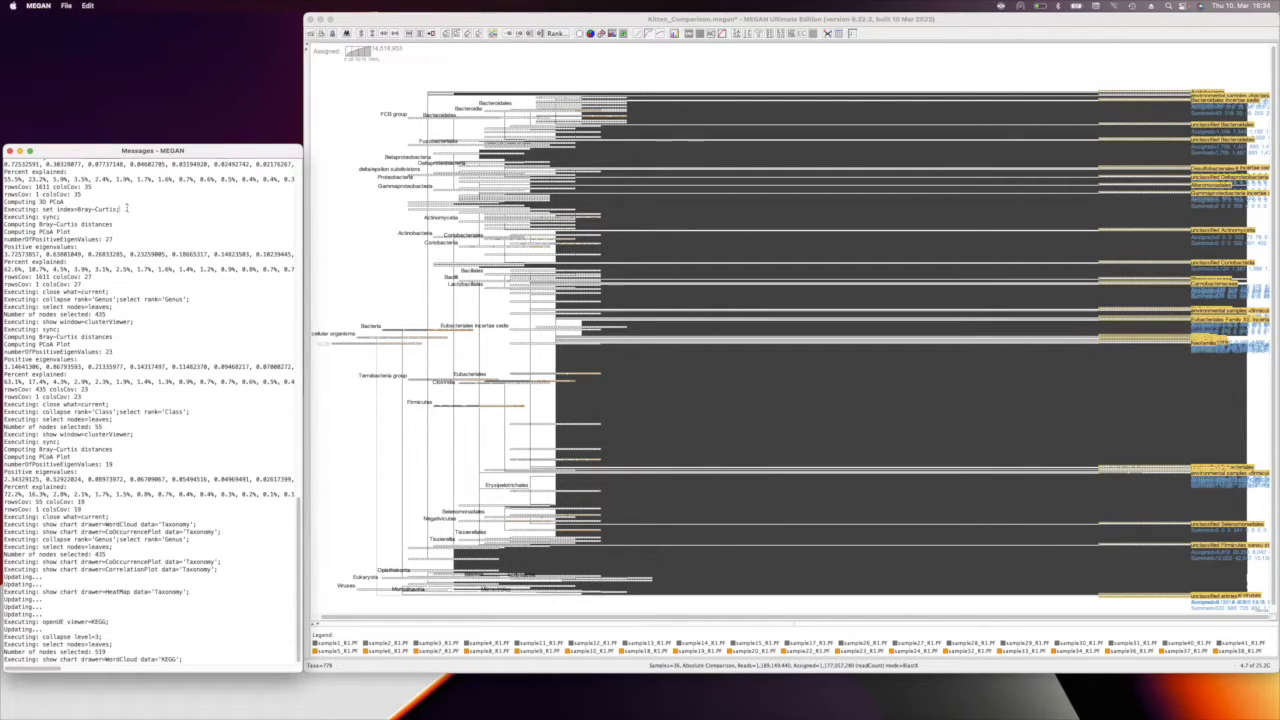
pyautogui.scroll(-1, 207, 398)
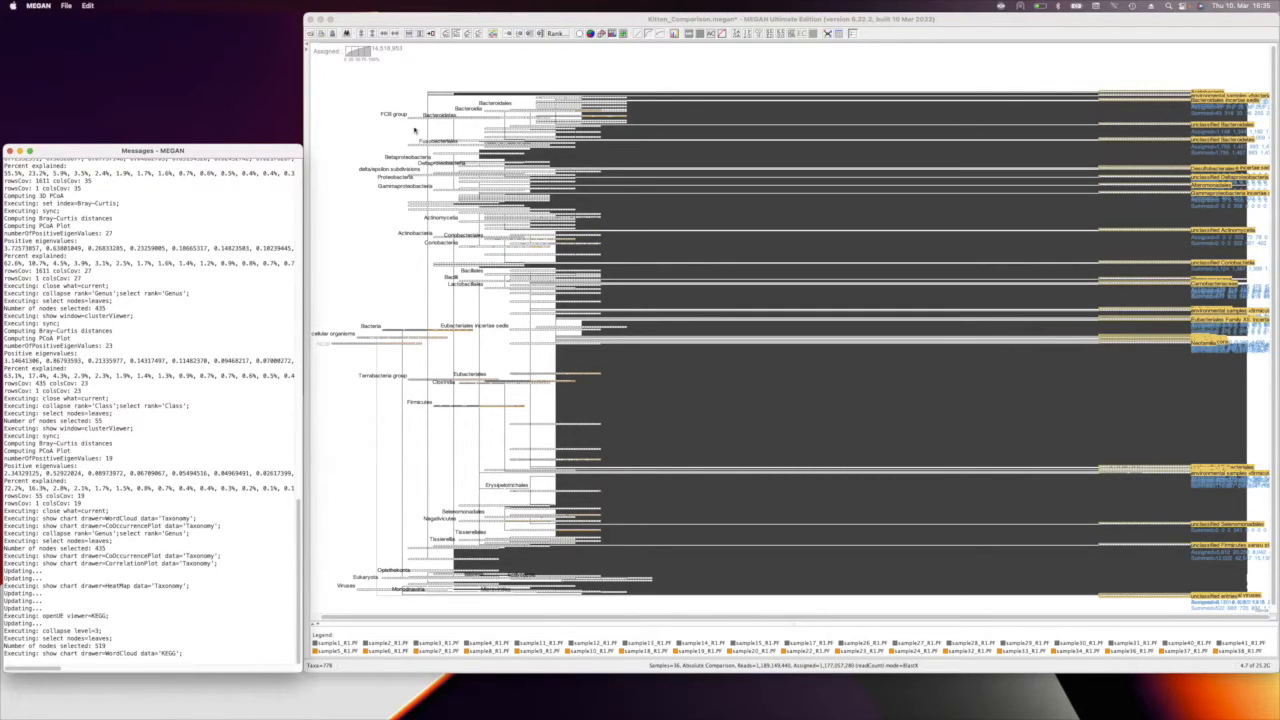
pyautogui.click(401, 18)
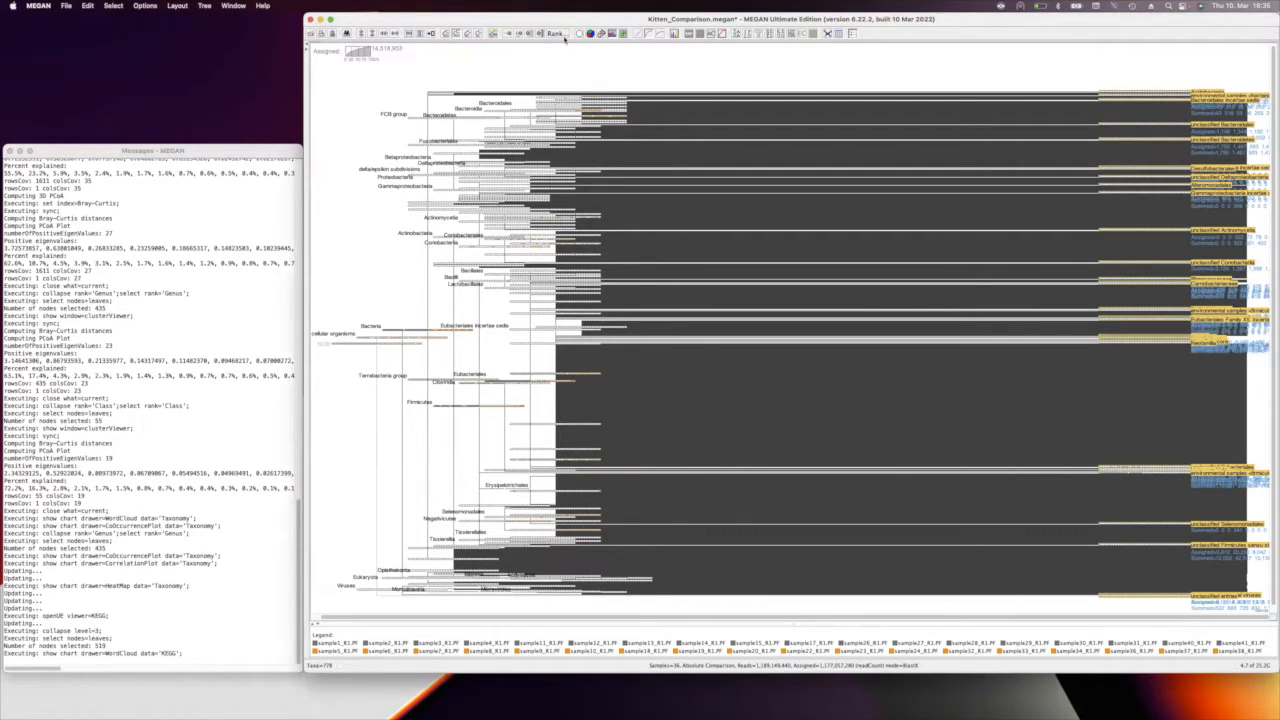
pyautogui.click(568, 55)
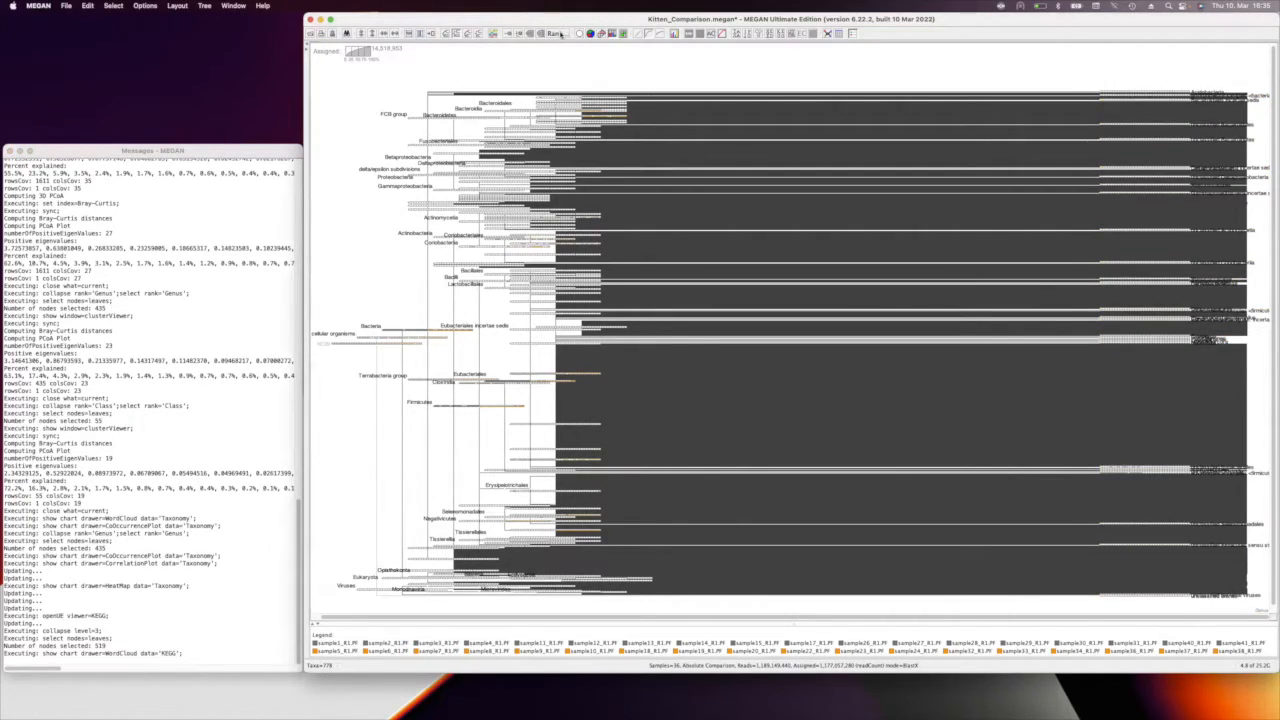
pyautogui.click(561, 34)
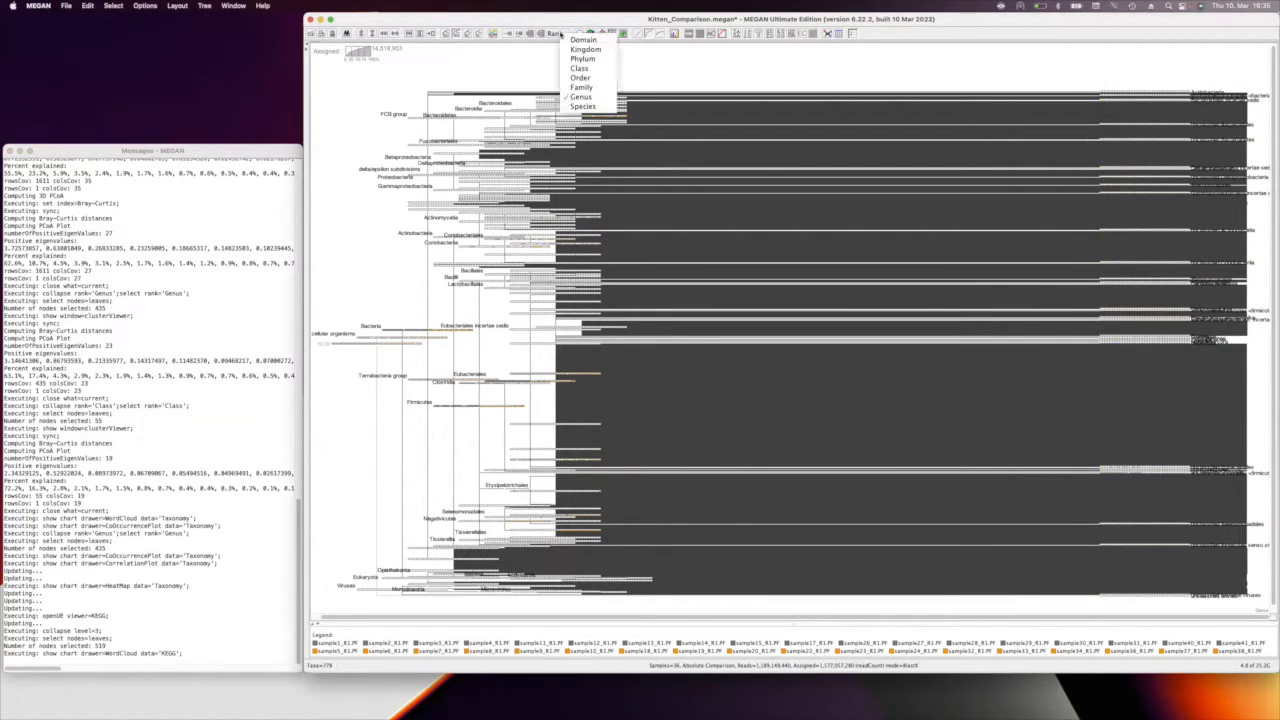
pyautogui.click(579, 78)
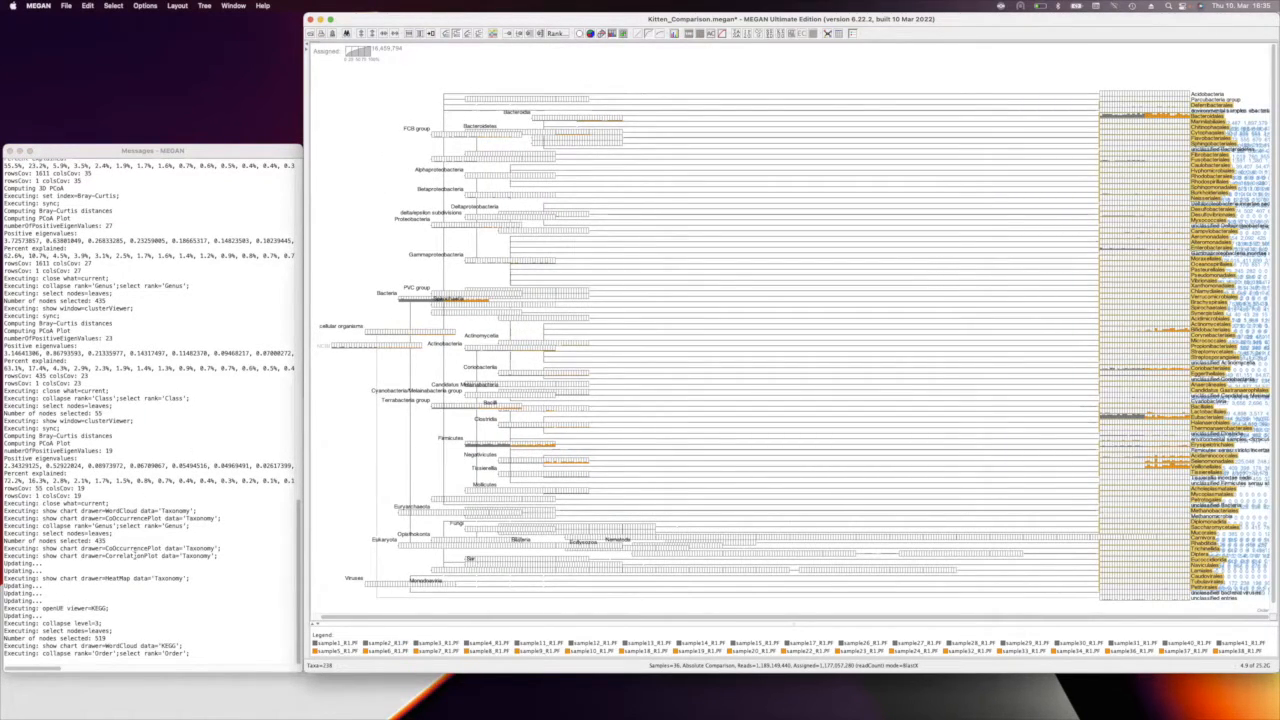
# Step: Examine the logged command for collapsing and selecting the Order rank in the Messages window
pyautogui.click(110, 631)
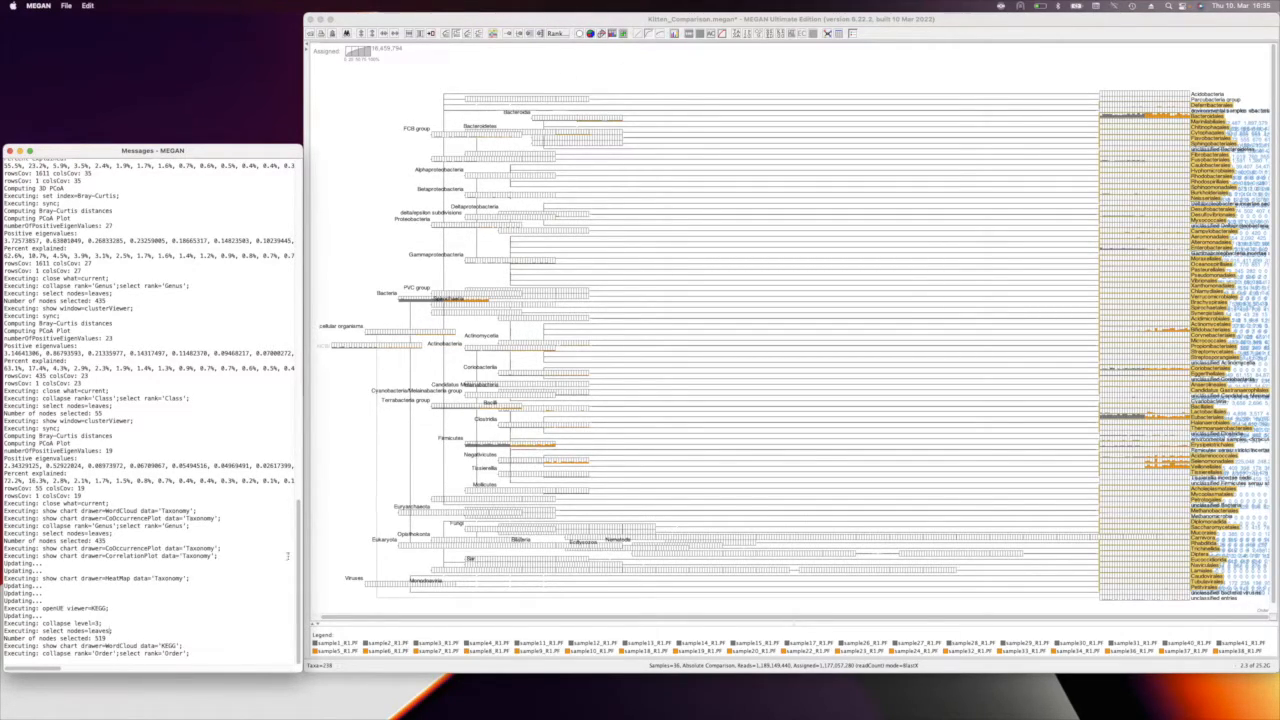
pyautogui.moveTo(190, 653); pyautogui.dragTo(4, 656)
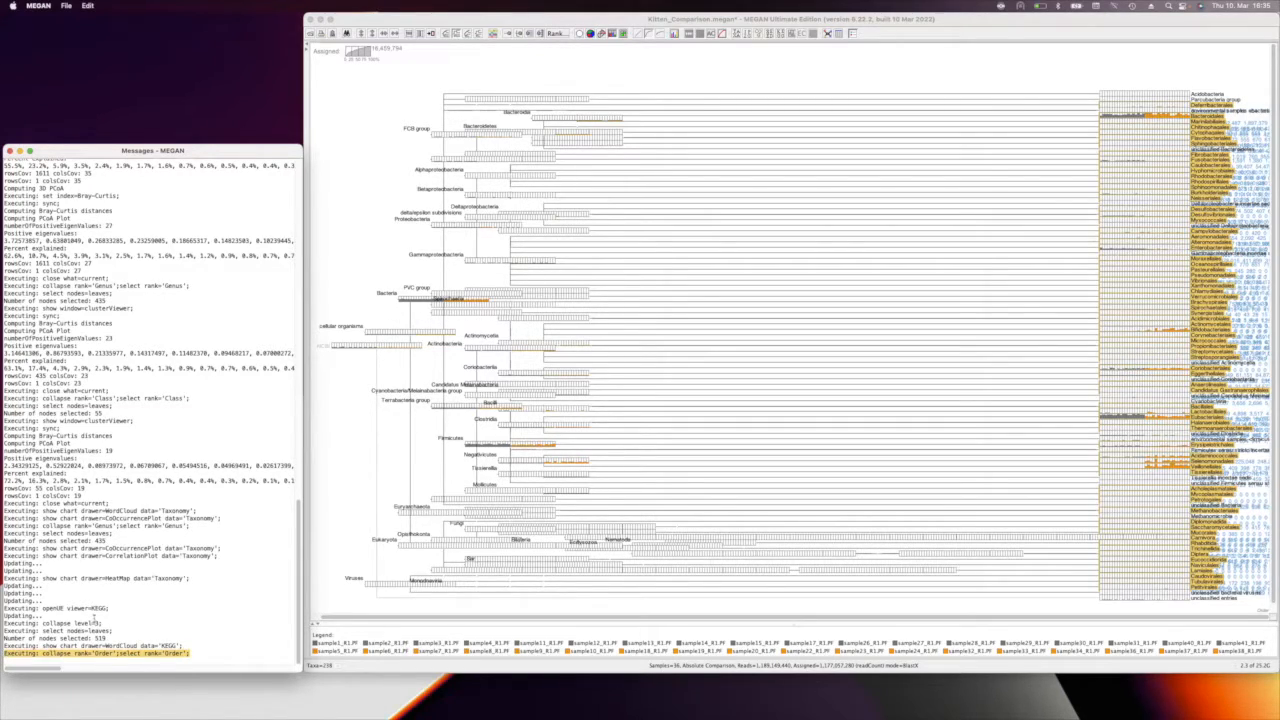
pyautogui.moveTo(95, 618); pyautogui.dragTo(96, 620)
pyautogui.click(140, 625)
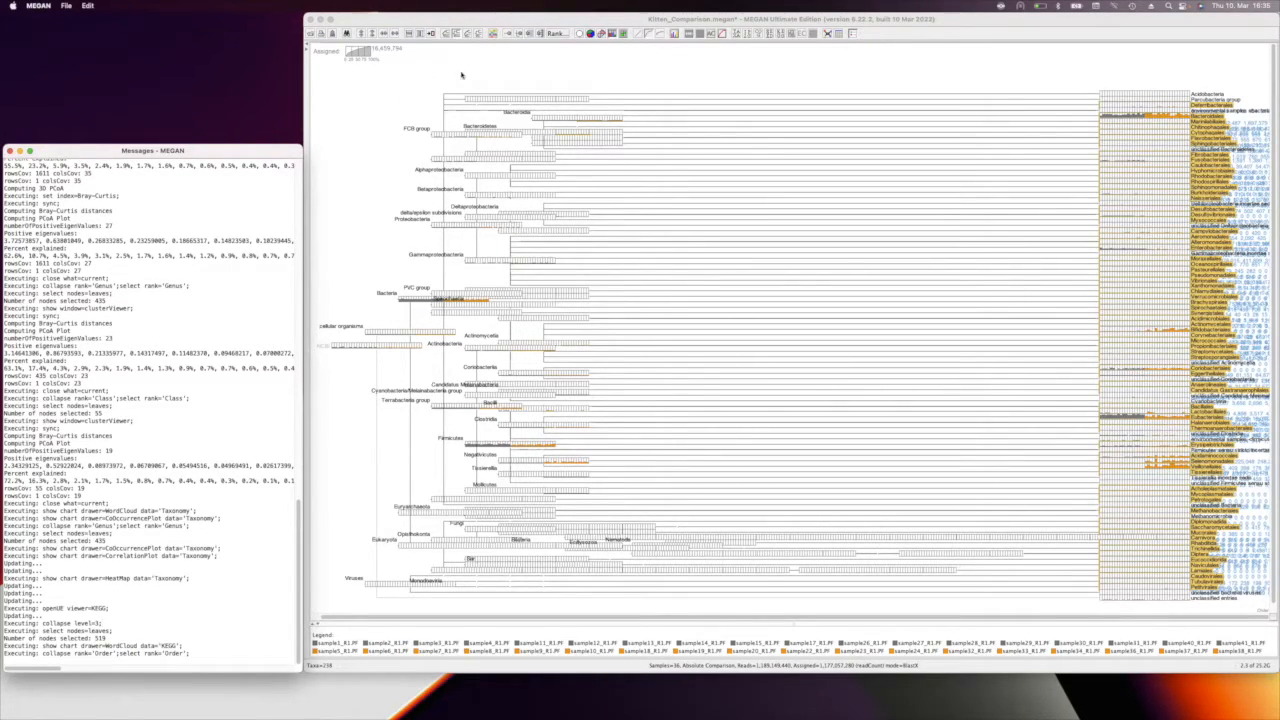
# Step: Select all leaves of the taxonomy tree collapsed at the Order rank
pyautogui.click(488, 19)
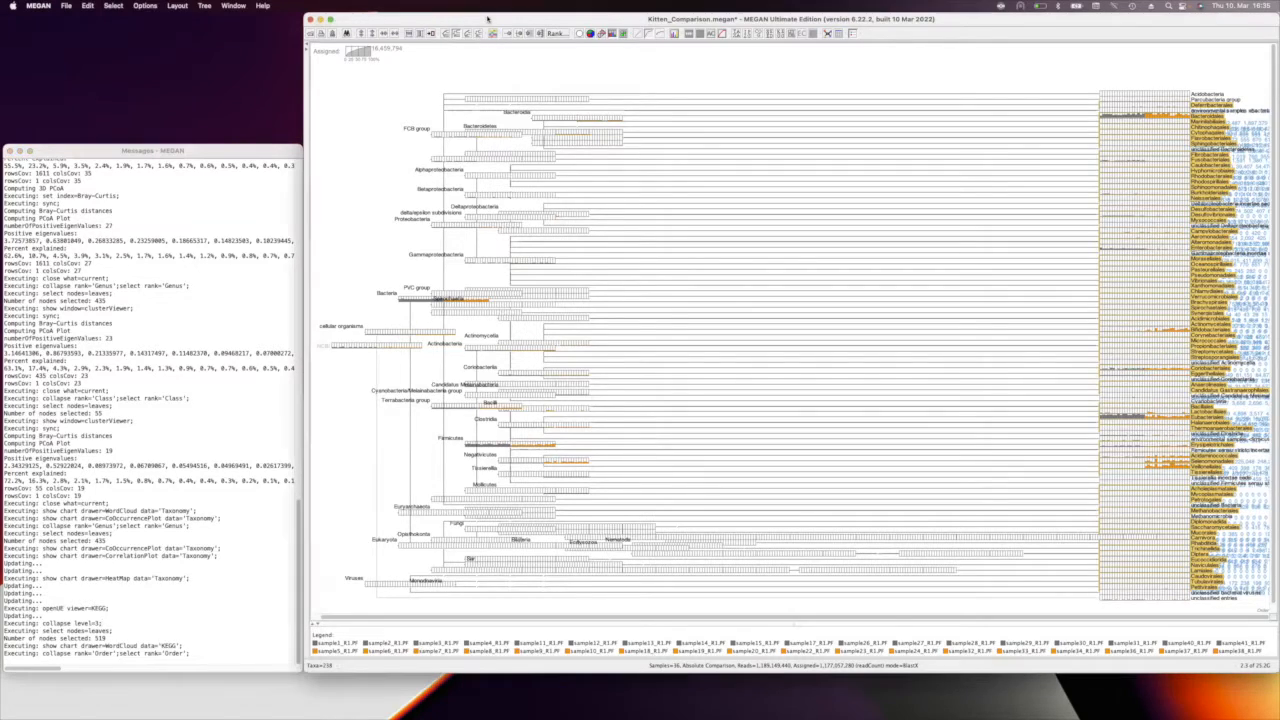
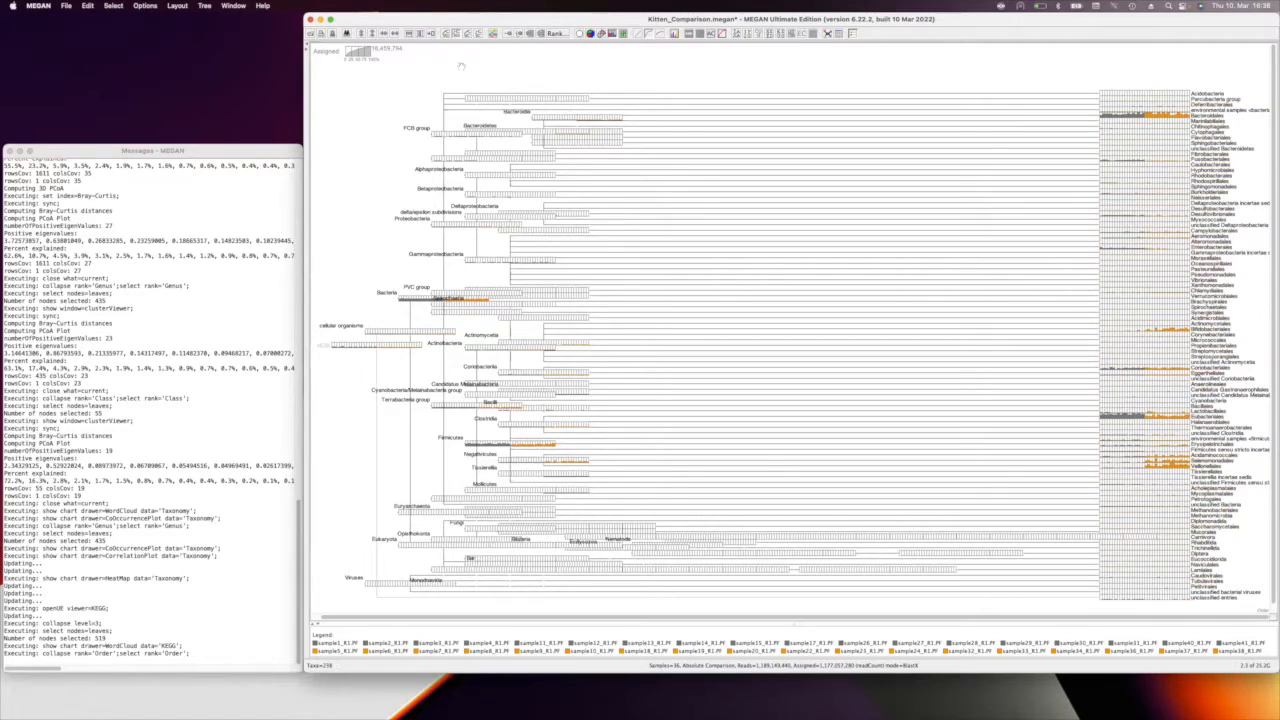
pyautogui.click(107, 6)
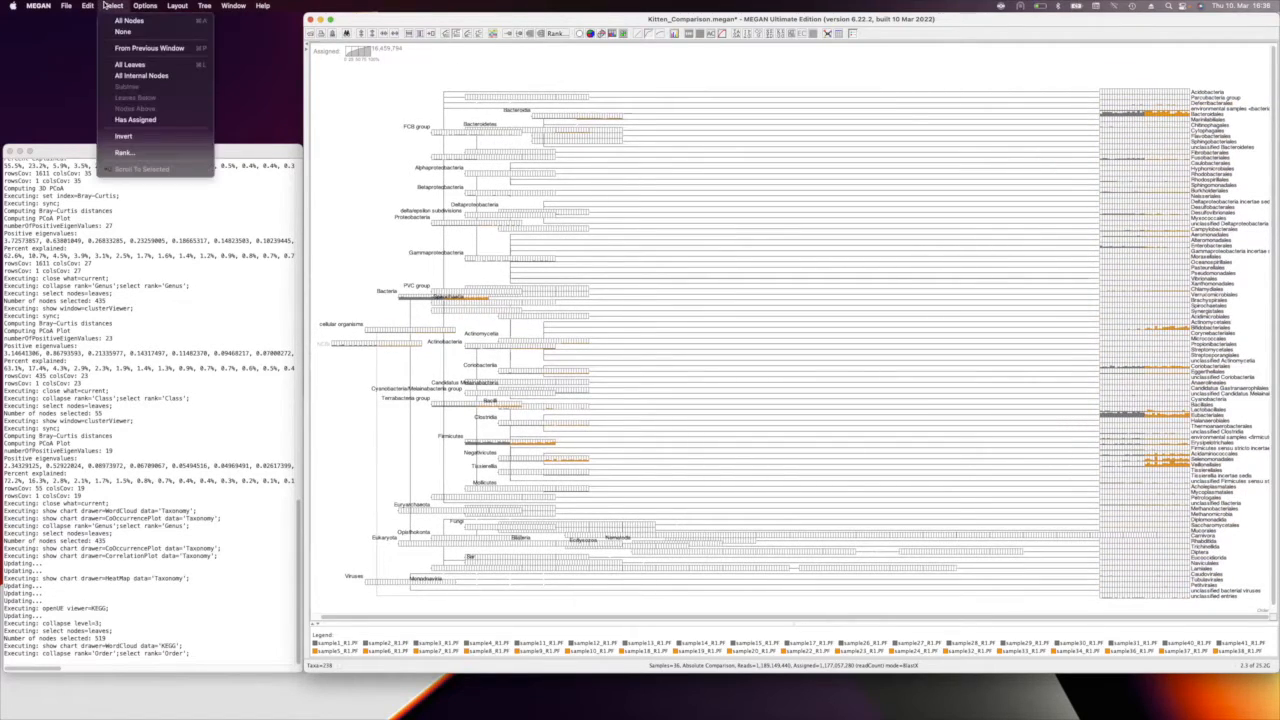
pyautogui.click(130, 65)
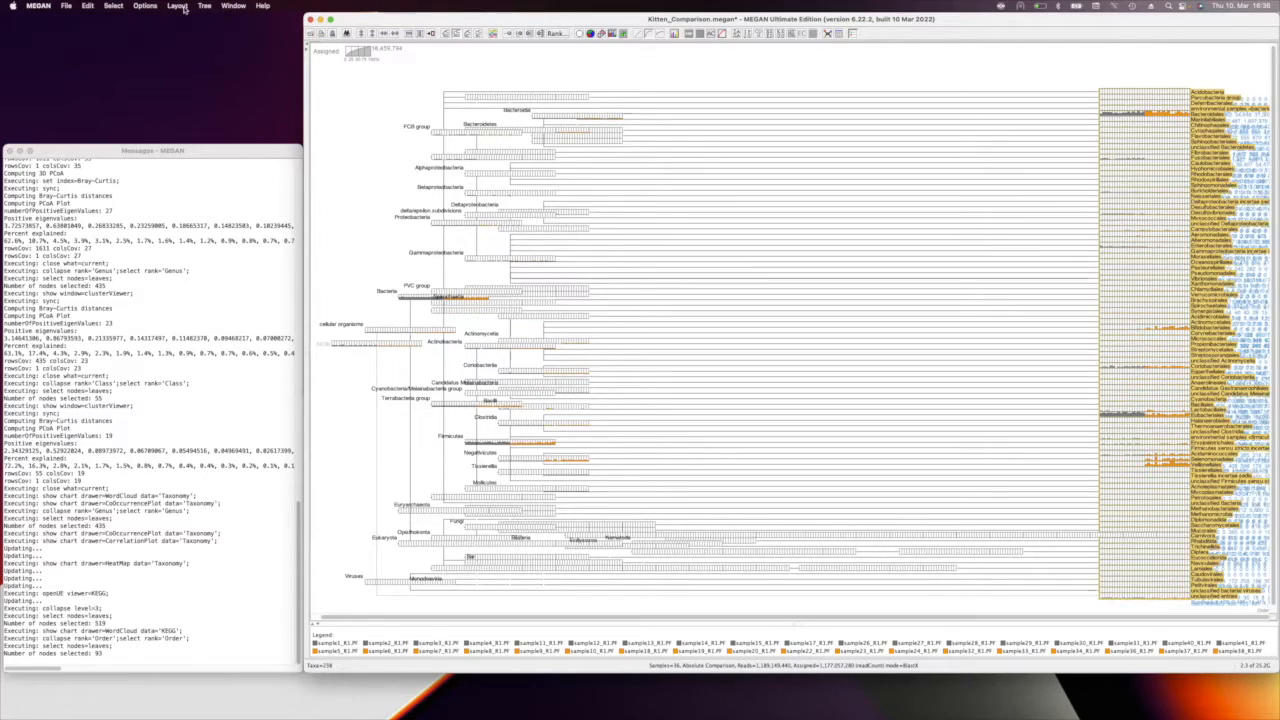
# Step: Export the selected taxa as comma-separated text with taxonName_to_count and summarized counts, replacing Kitten_Comparison-ex.txt in the Tutorial folder
pyautogui.click(66, 6)
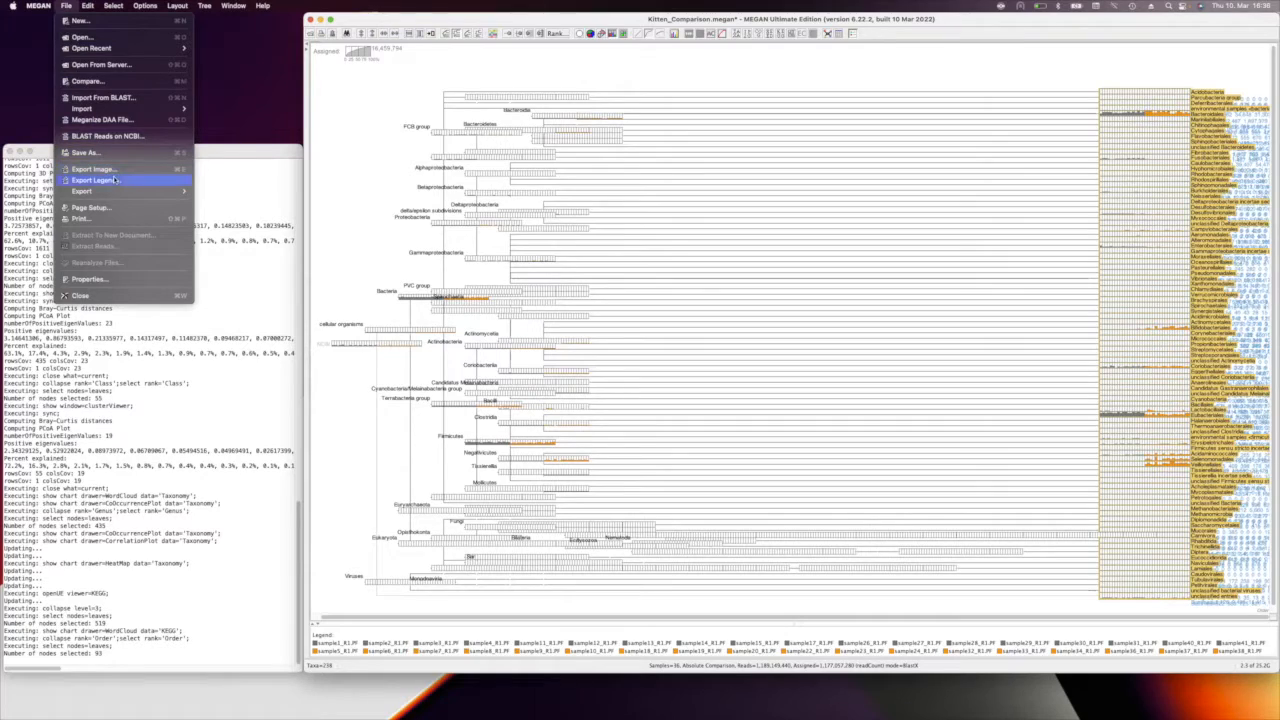
pyautogui.moveTo(122, 192)
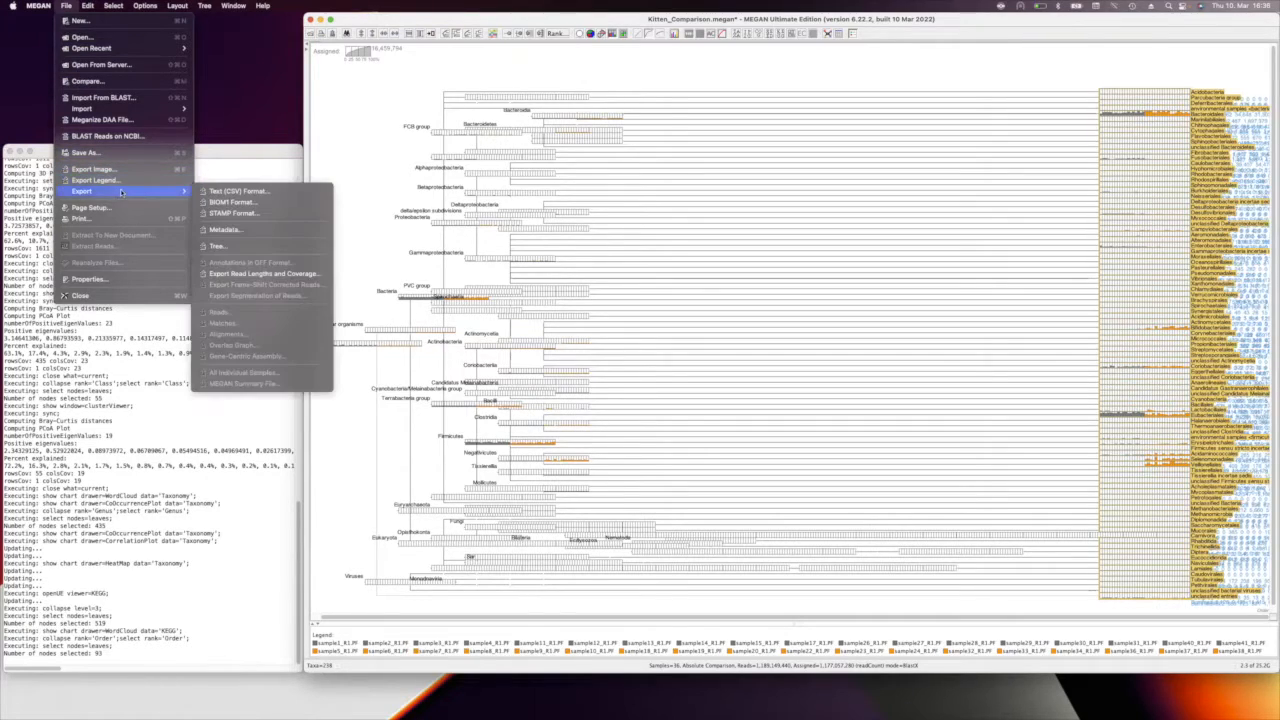
pyautogui.click(256, 191)
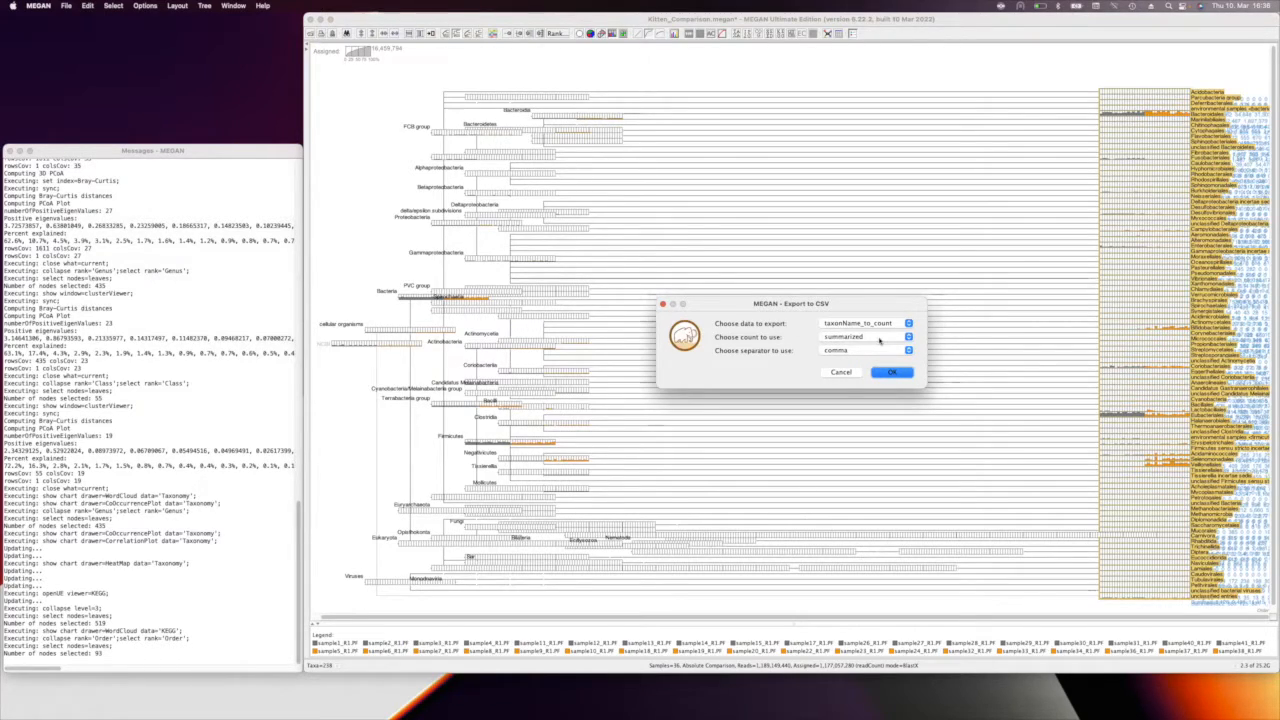
pyautogui.moveTo(838, 303); pyautogui.dragTo(763, 284)
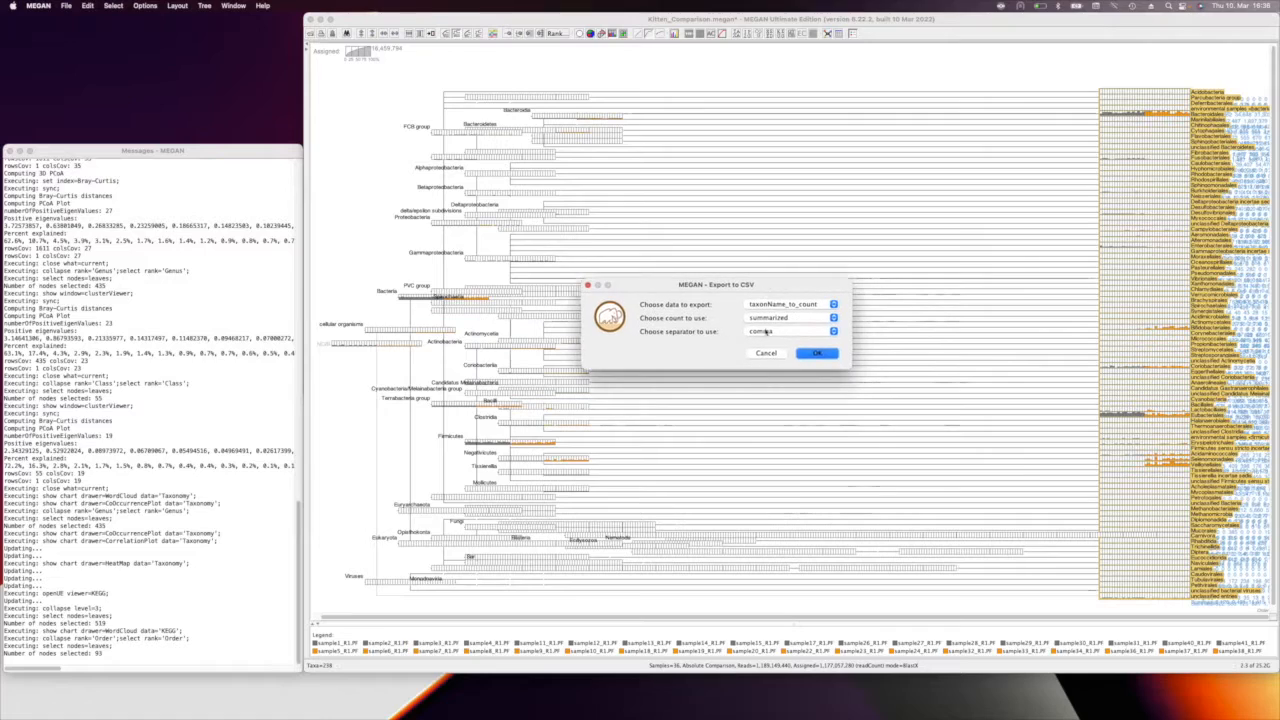
pyautogui.click(826, 353)
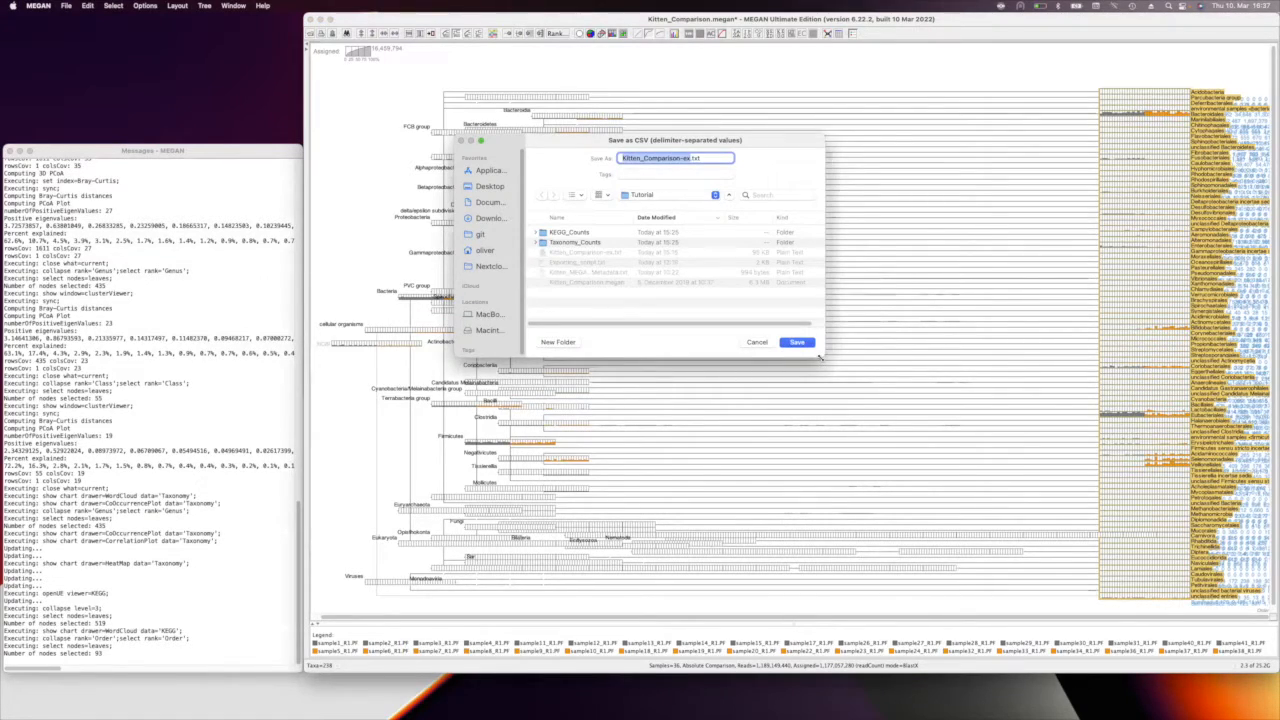
pyautogui.click(797, 342)
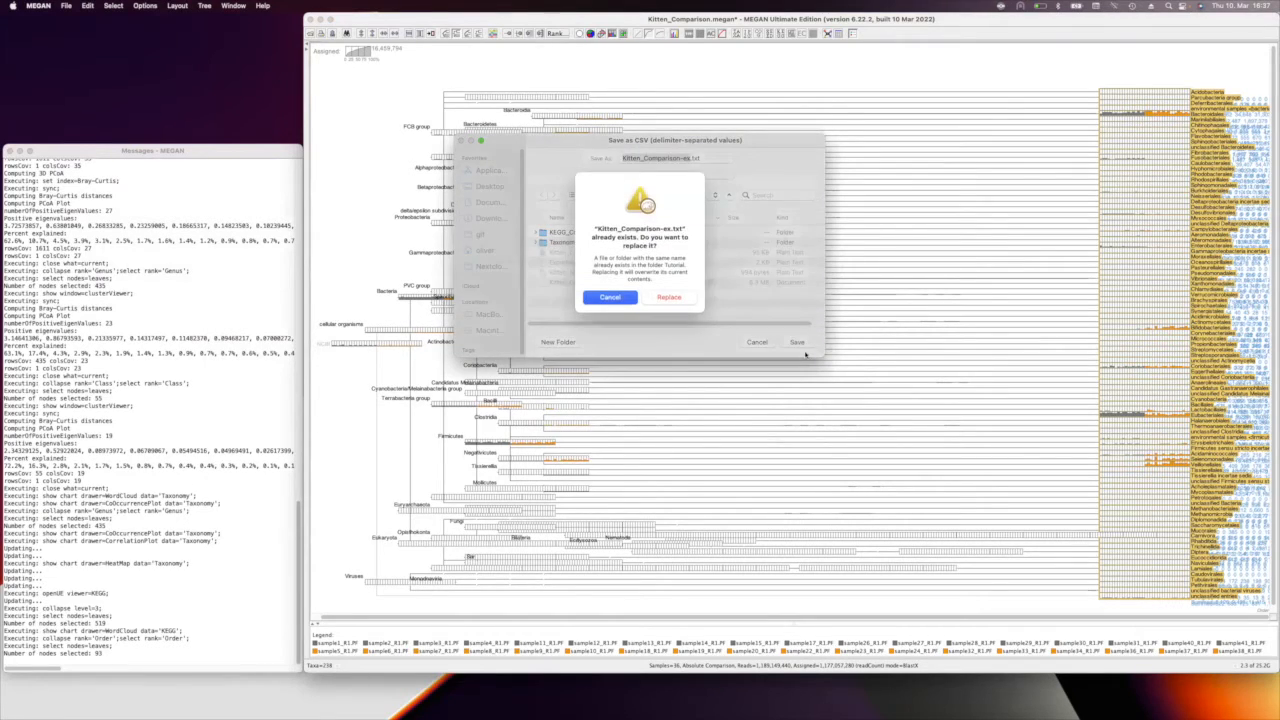
pyautogui.click(668, 301)
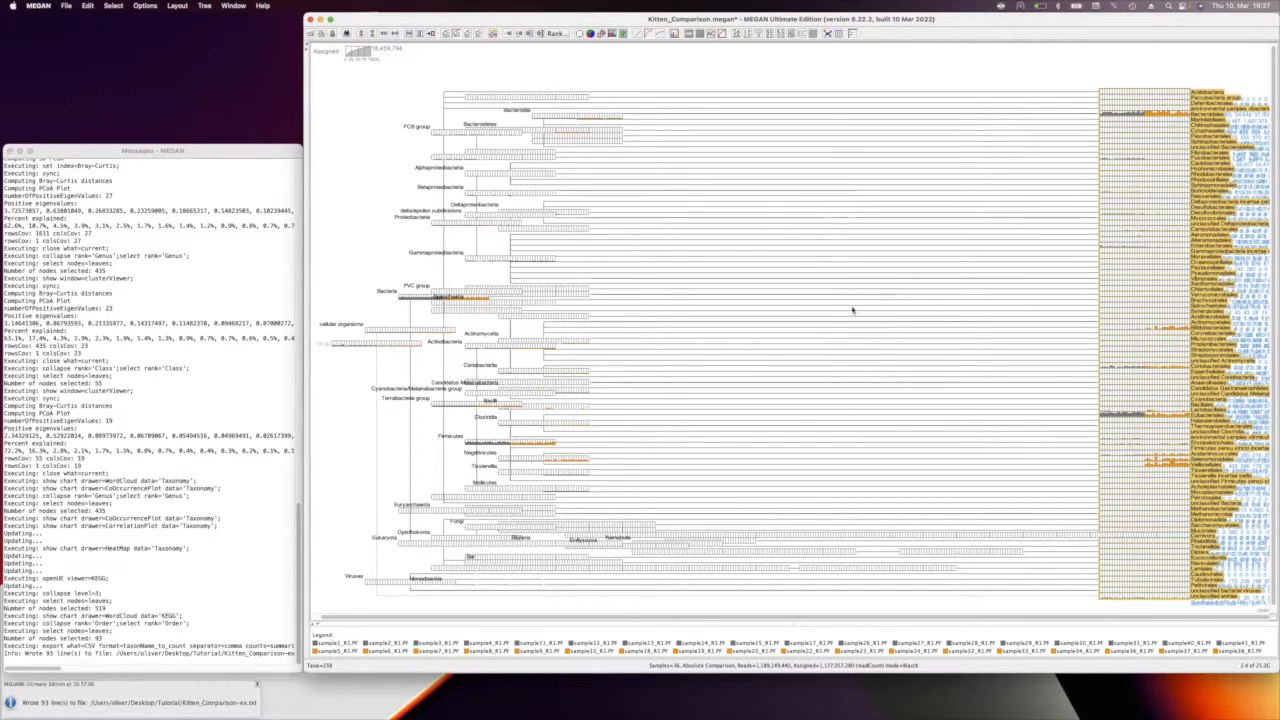
# Step: Switch to Finder and open the exported Kitten_Comparison-ex.txt from the Tutorial folder on the Desktop in Numbers
pyautogui.hotkey('ctrl', 'Up')
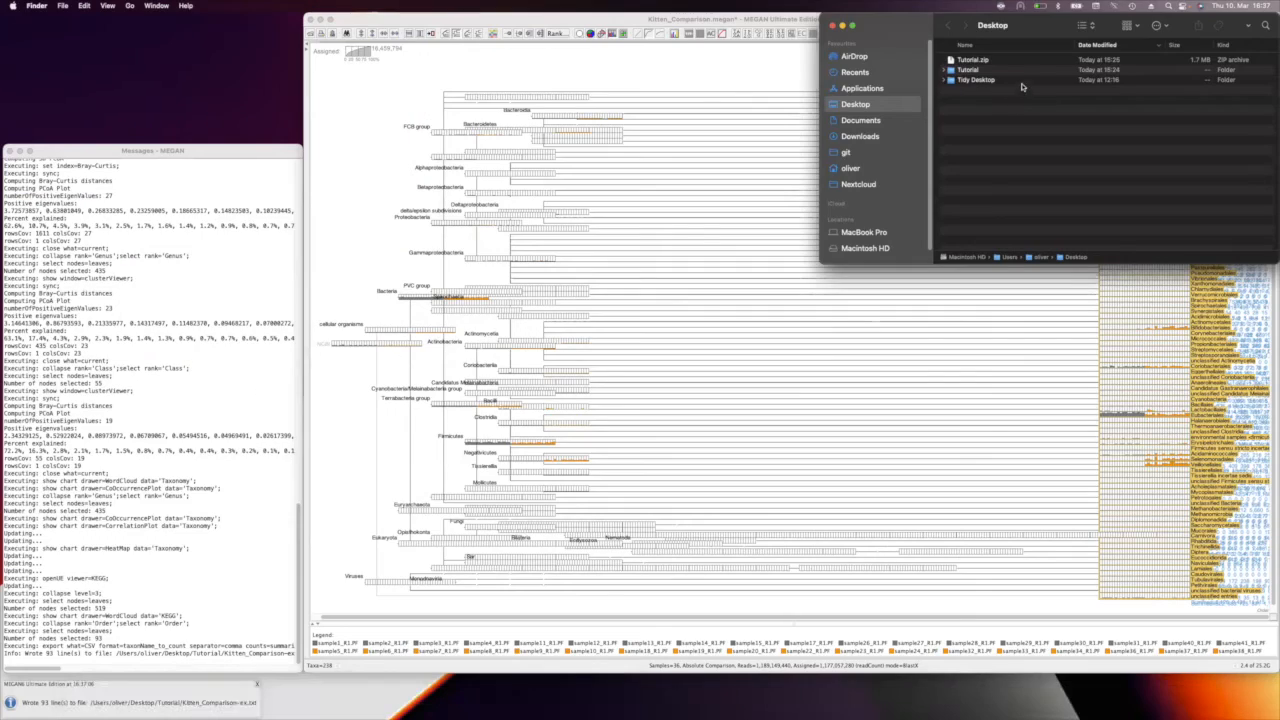
pyautogui.doubleClick(1020, 72)
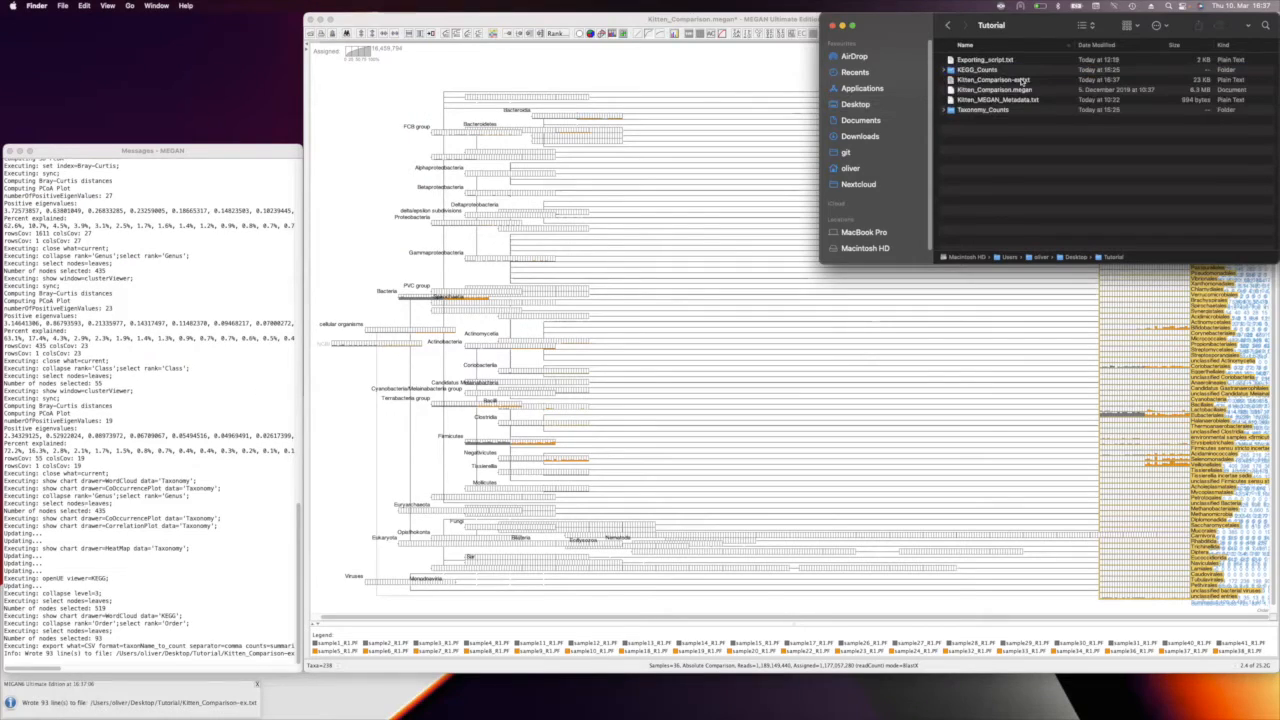
pyautogui.rightClick(1019, 80)
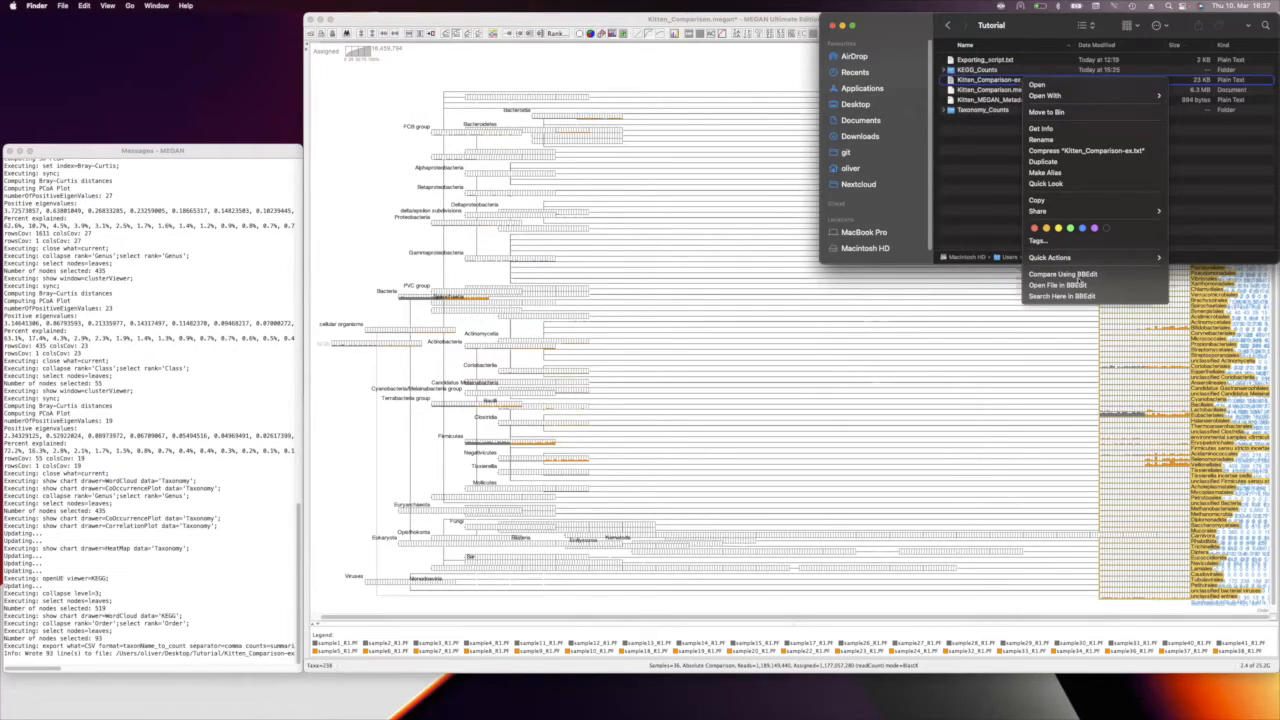
pyautogui.click(1060, 286)
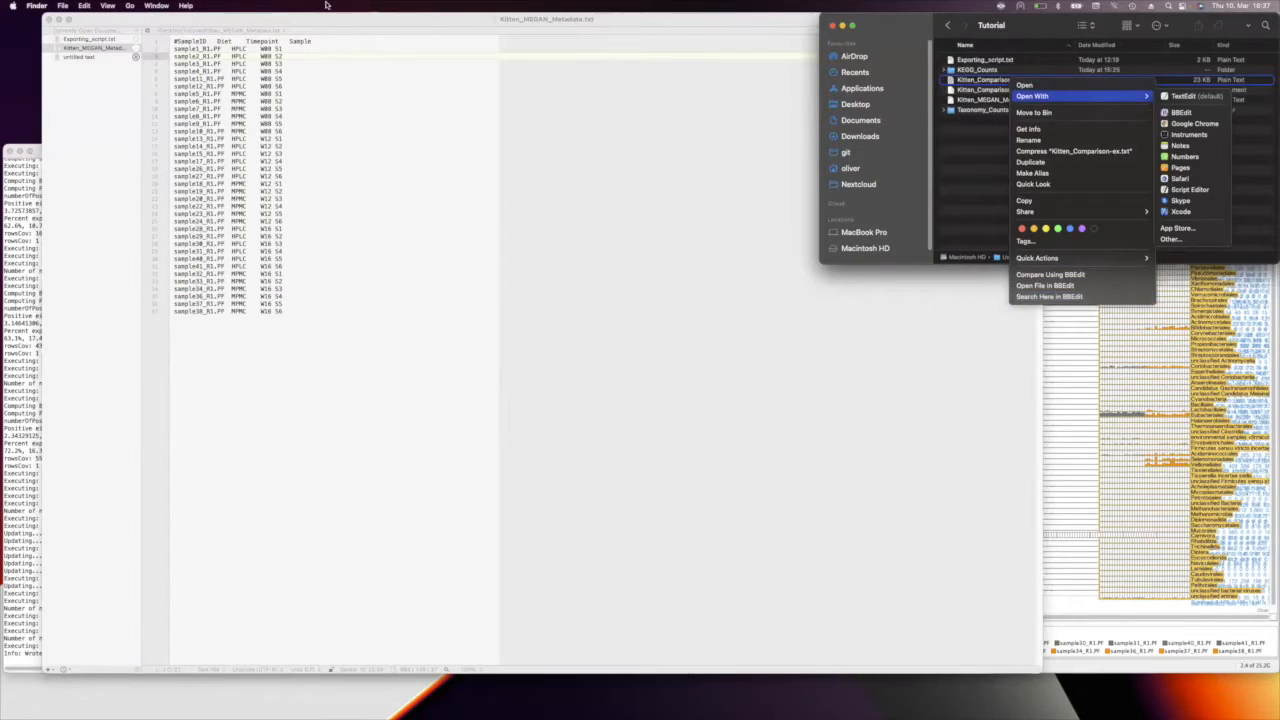
pyautogui.press('Escape')
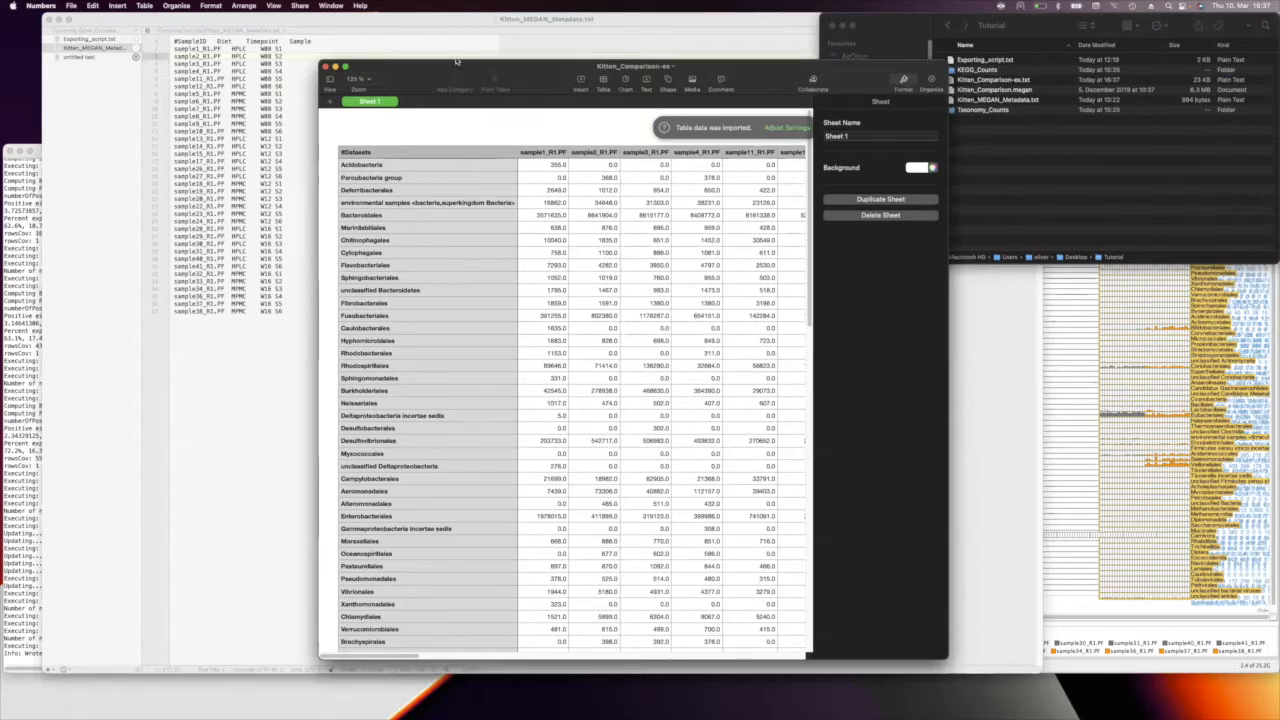
# Step: Examine the exported count table in an enlarged Numbers window, and close it and the metadata text window to return to MEGAN
pyautogui.moveTo(457, 62); pyautogui.dragTo(360, 16)
pyautogui.moveTo(851, 108); pyautogui.dragTo(998, 108)
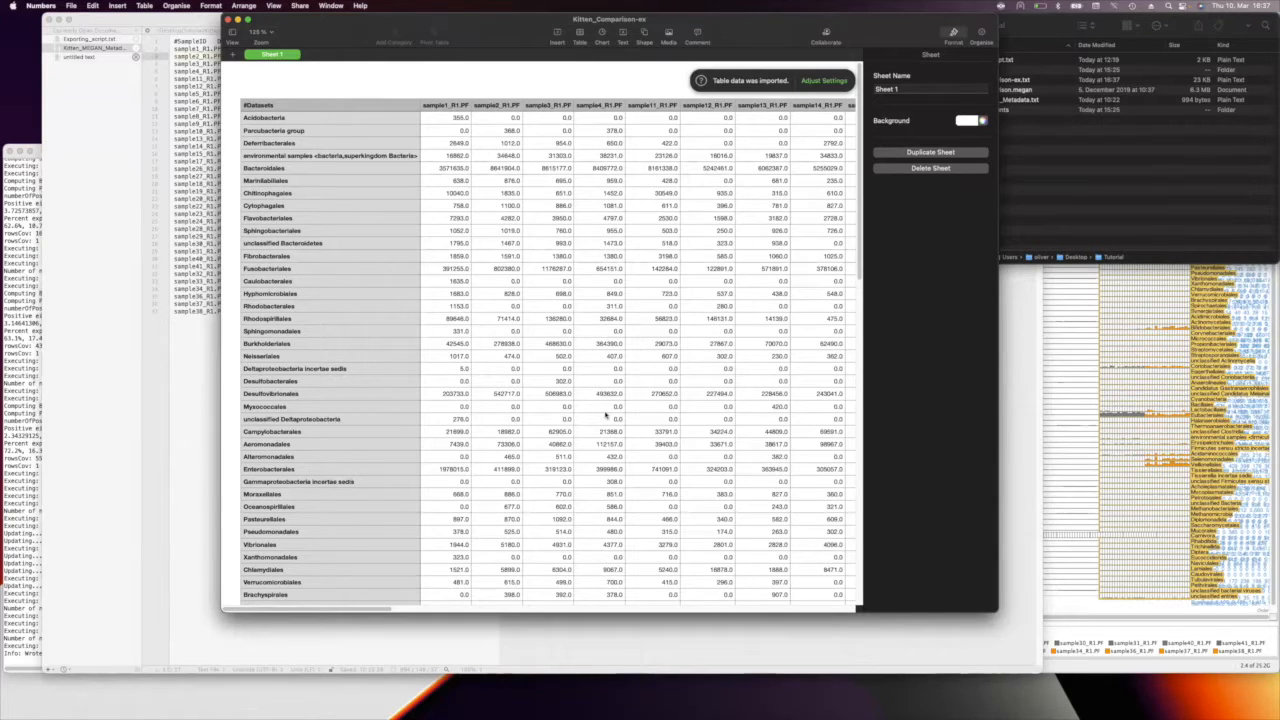
pyautogui.click(227, 19)
pyautogui.click(327, 274)
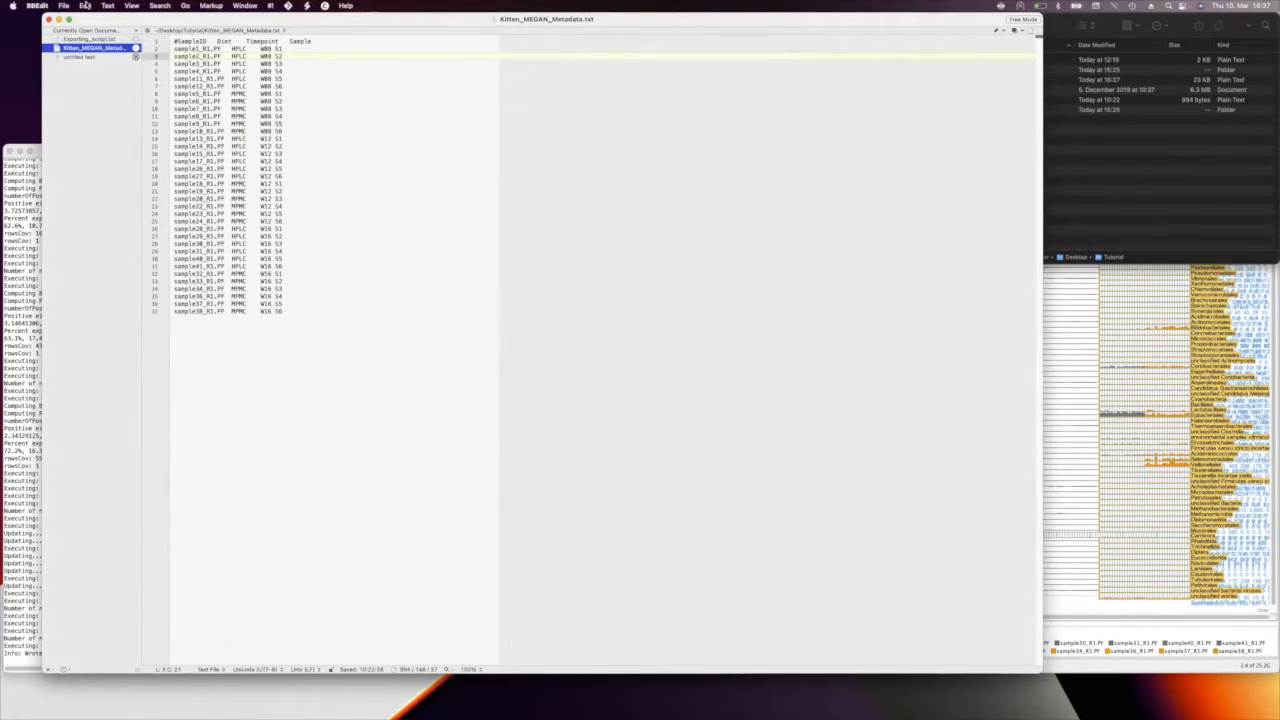
pyautogui.click(58, 19)
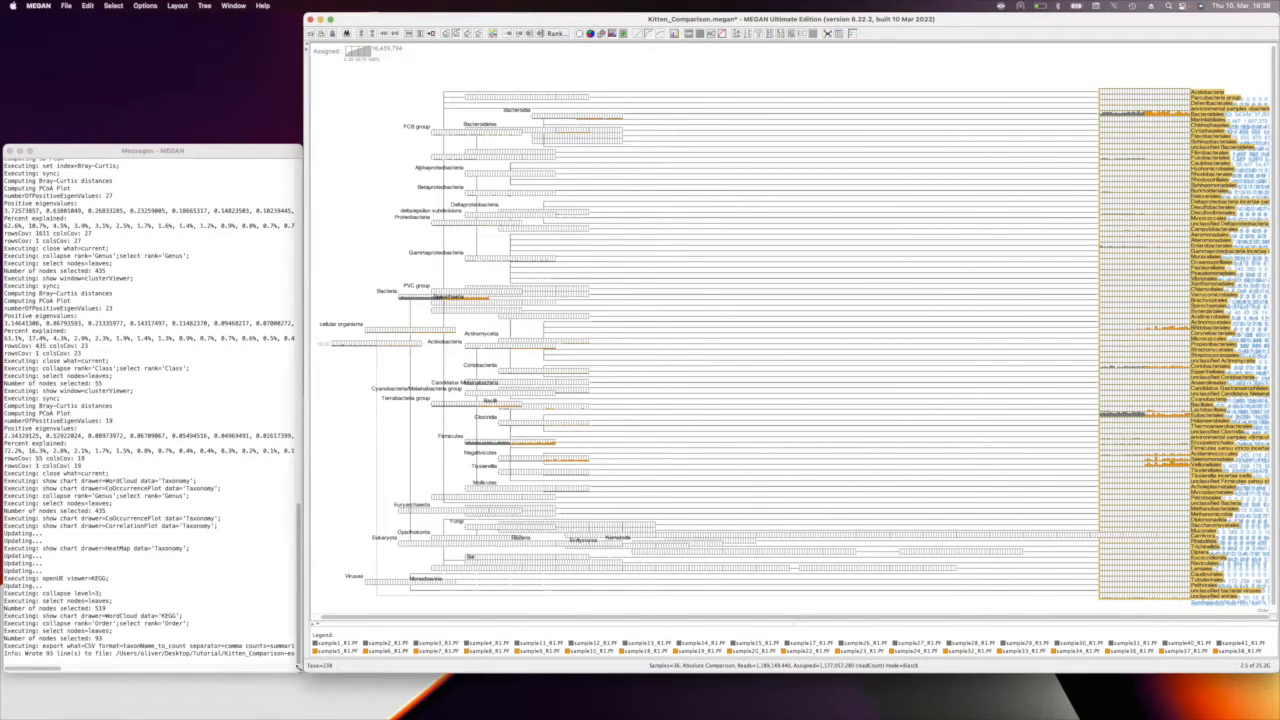
# Step: Examine the logged commands for collapsing to Order and selecting the leaves, including the selected node line
pyautogui.click(207, 637)
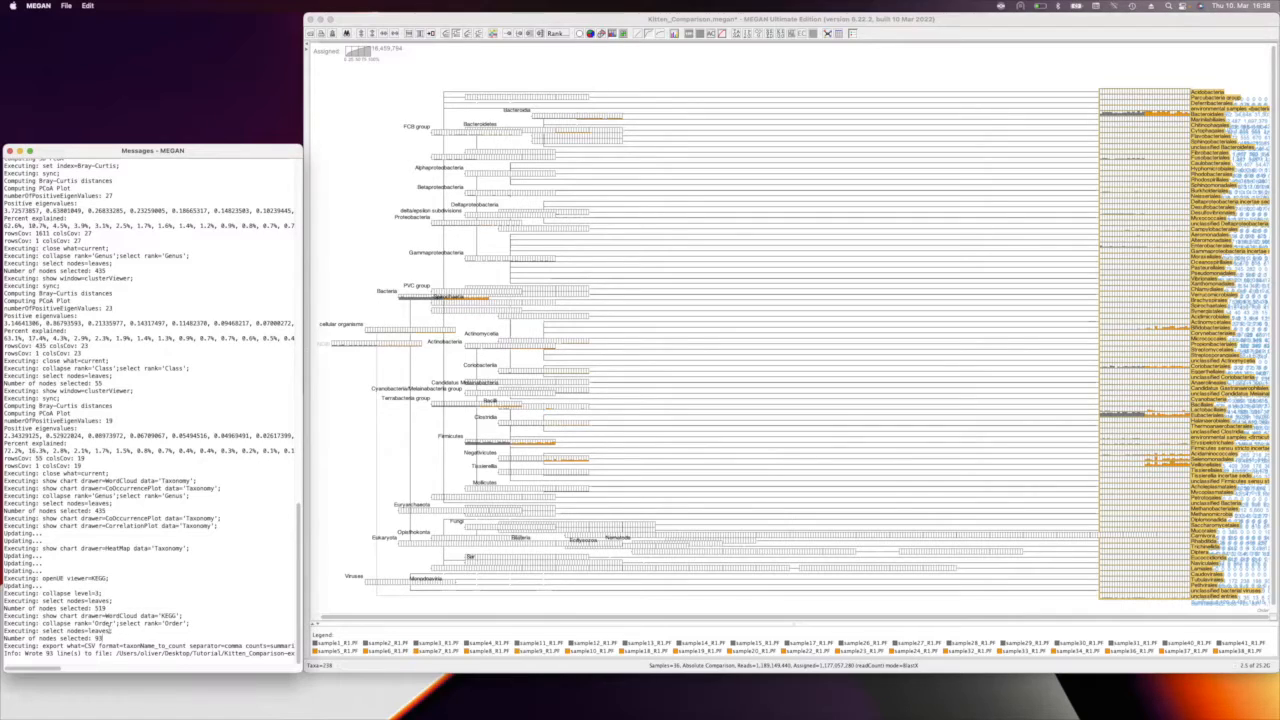
pyautogui.moveTo(112, 631); pyautogui.dragTo(5, 622)
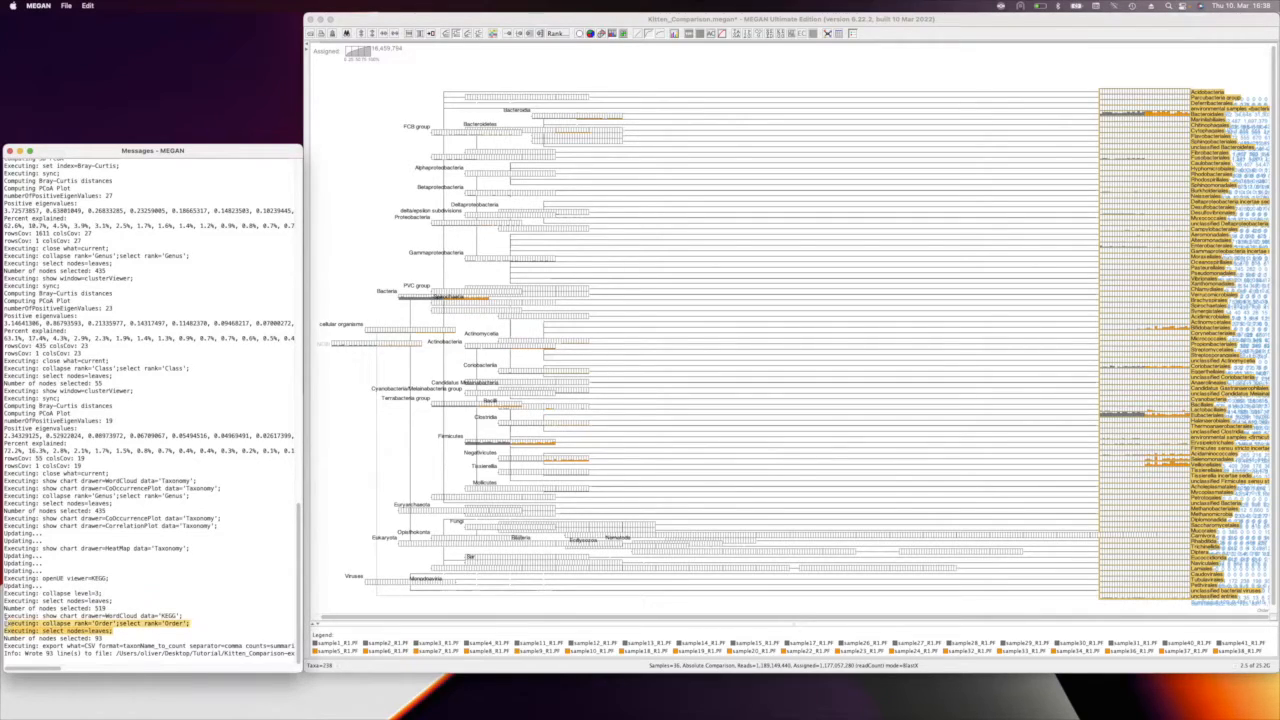
pyautogui.moveTo(103, 638); pyautogui.dragTo(3, 638)
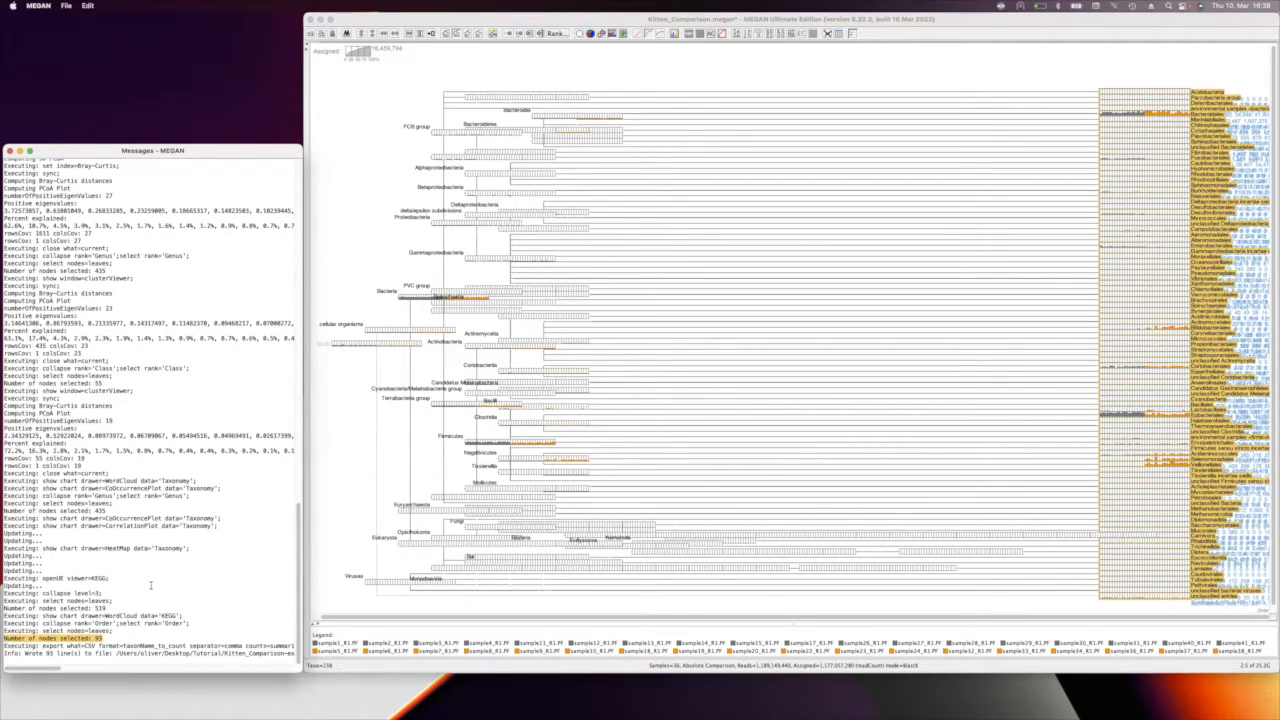
pyautogui.click(105, 632)
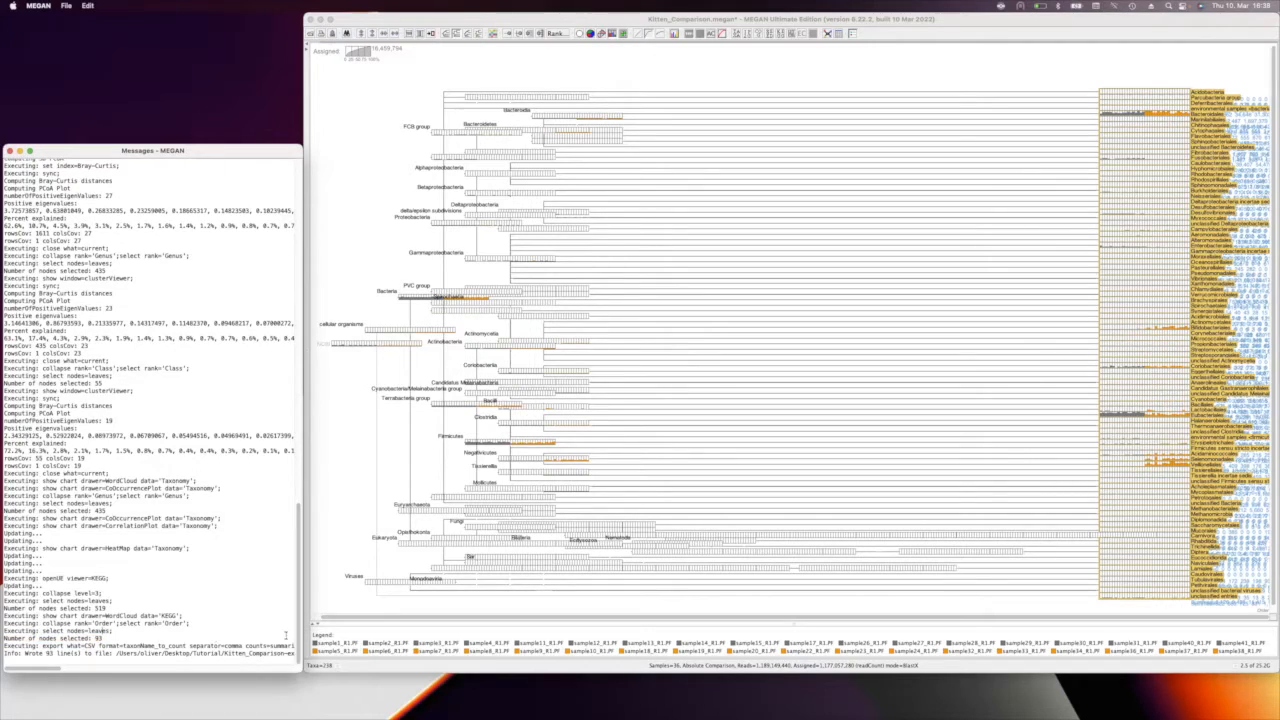
# Step: Widen the Messages window and examine the full logged CSV export command and its output line
pyautogui.moveTo(302, 671); pyautogui.dragTo(618, 690)
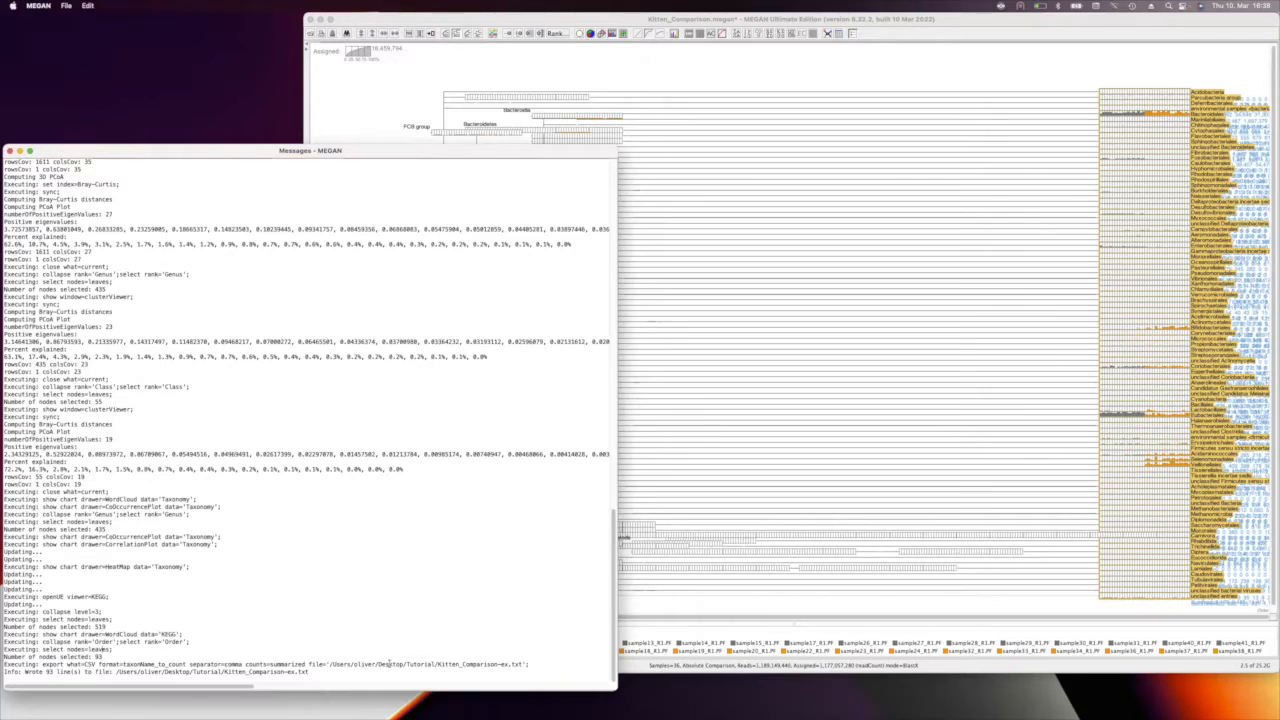
pyautogui.moveTo(536, 664); pyautogui.dragTo(4, 664)
pyautogui.moveTo(307, 659); pyautogui.dragTo(188, 665)
pyautogui.moveTo(102, 664); pyautogui.dragTo(5, 671)
pyautogui.click(154, 619)
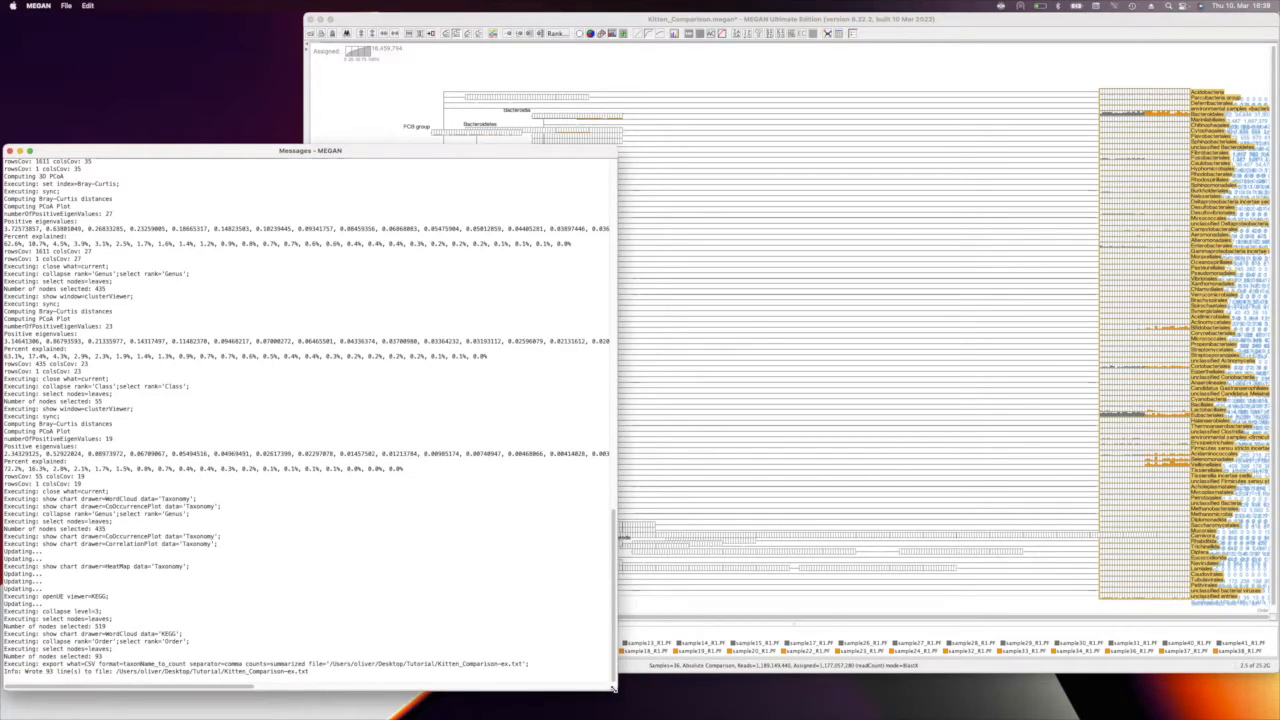
# Step: Narrow the Messages window again so that it sits beside the taxonomy tree
pyautogui.moveTo(617, 689); pyautogui.dragTo(285, 685)
pyautogui.click(90, 684)
pyautogui.moveTo(90, 684); pyautogui.dragTo(91, 654)
pyautogui.hscroll(-5, 91, 655)
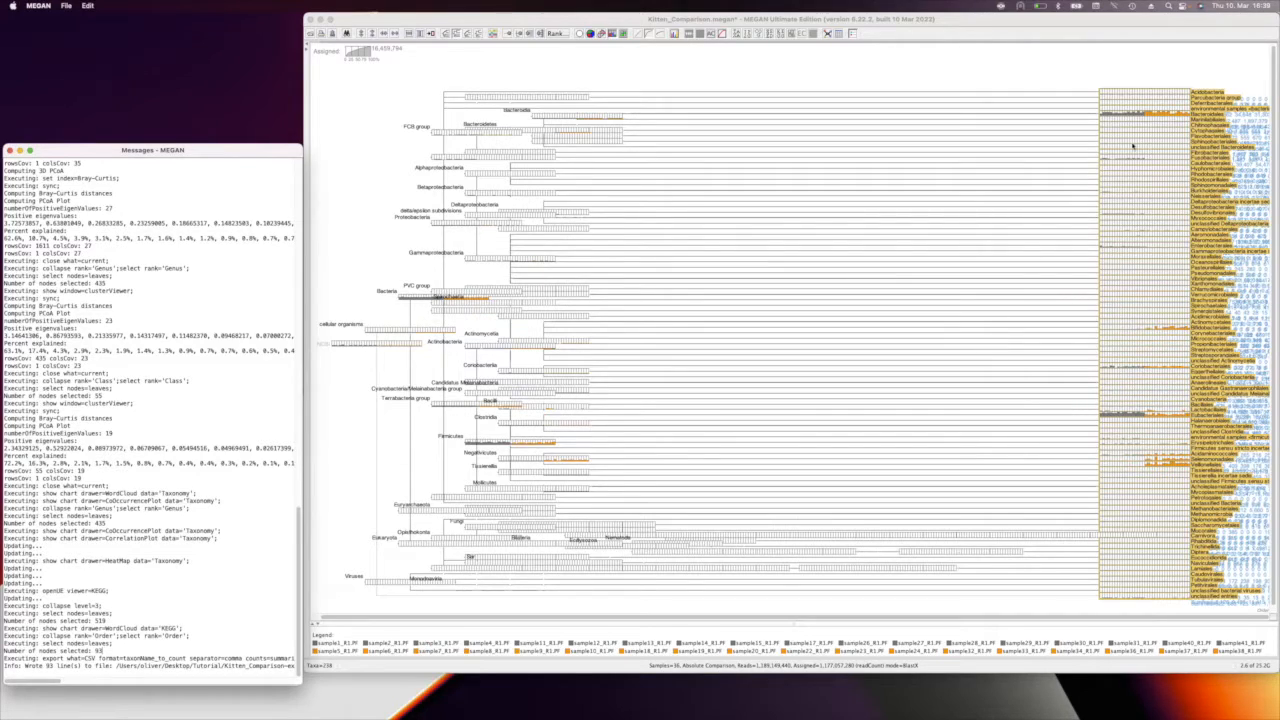
# Step: Open Exporting_script.txt from the Tutorial folder in BBEdit and resize its window to sit beside the Finder window
pyautogui.hotkey('ctrl', 'Up')
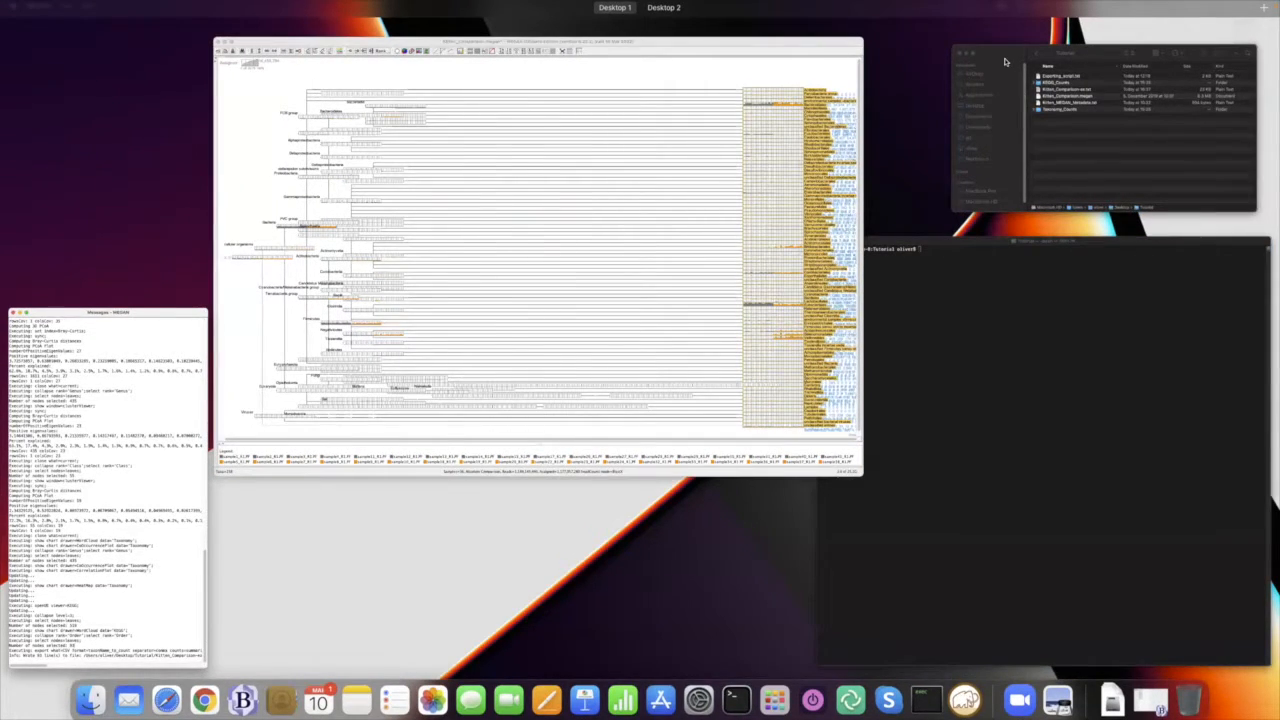
pyautogui.click(1007, 78)
pyautogui.rightClick(1012, 60)
pyautogui.moveTo(1028, 76)
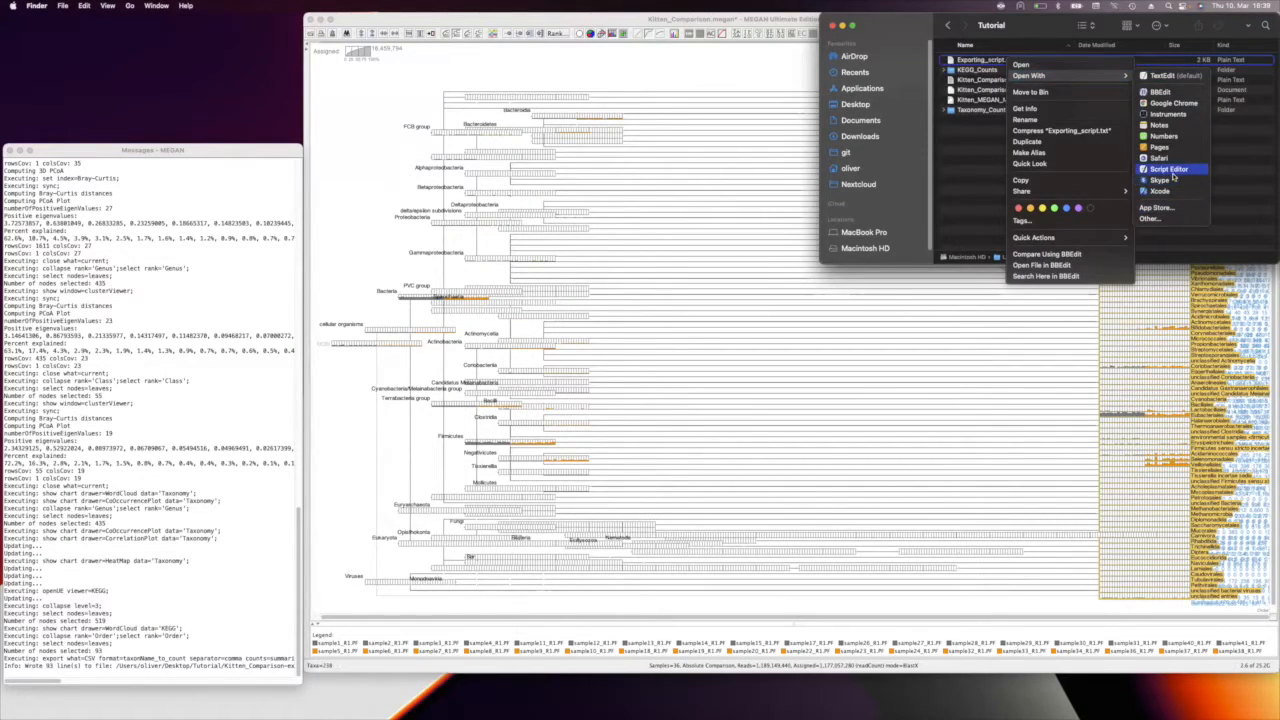
pyautogui.click(1160, 92)
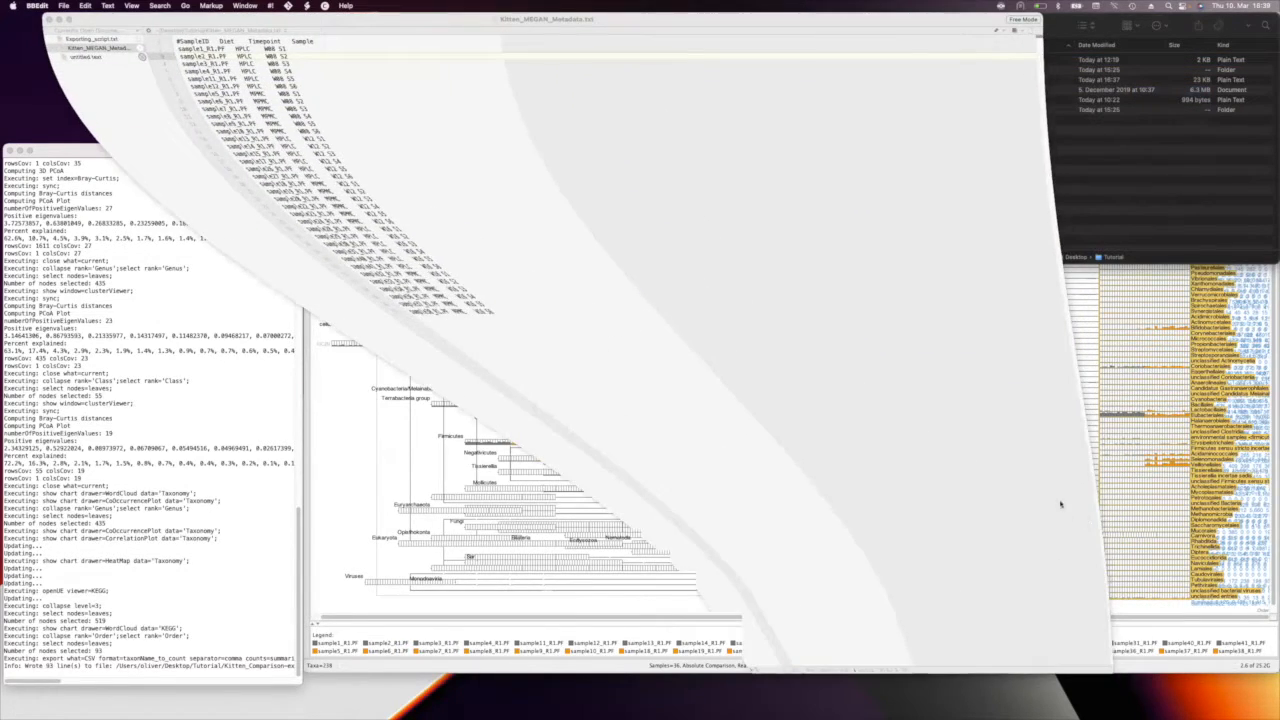
pyautogui.moveTo(698, 414); pyautogui.dragTo(817, 414)
pyautogui.click(284, 101)
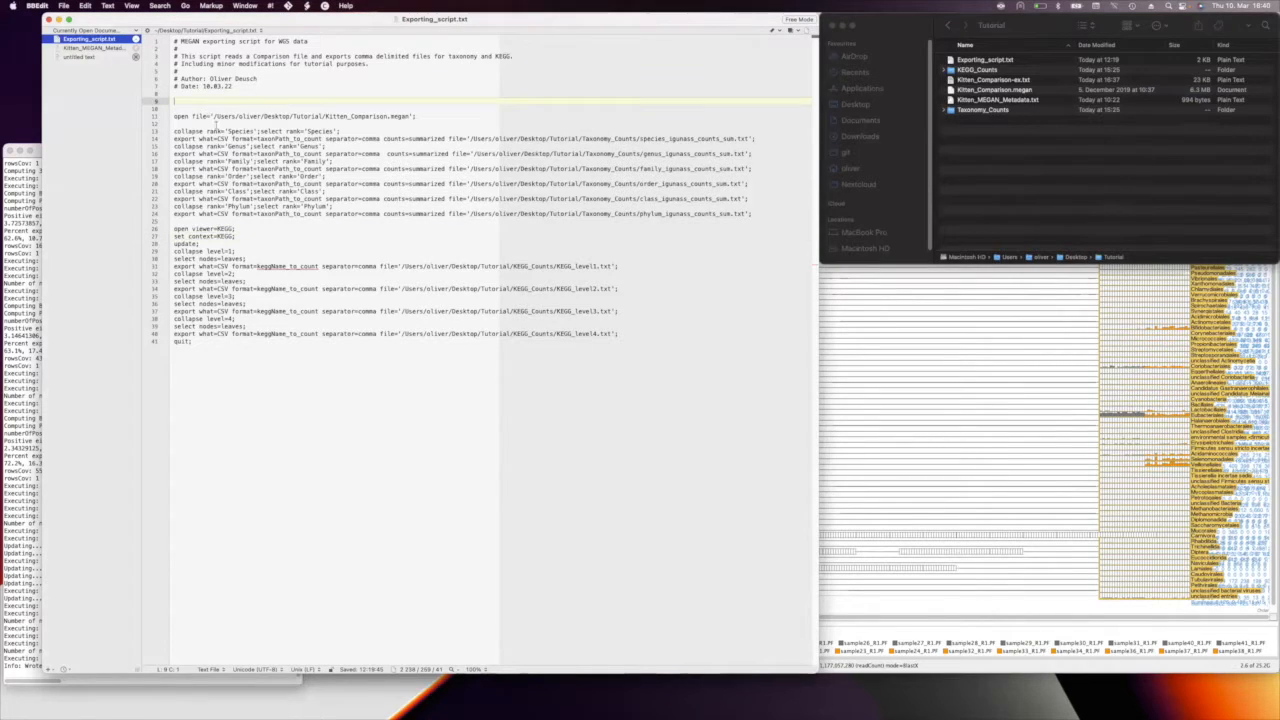
# Step: Compare the script's command for opening Kitten_Comparison.megan with the matching command at the start of the MEGAN message log, widening the Messages window
pyautogui.moveTo(174, 116); pyautogui.dragTo(407, 116)
pyautogui.doubleClick(405, 116)
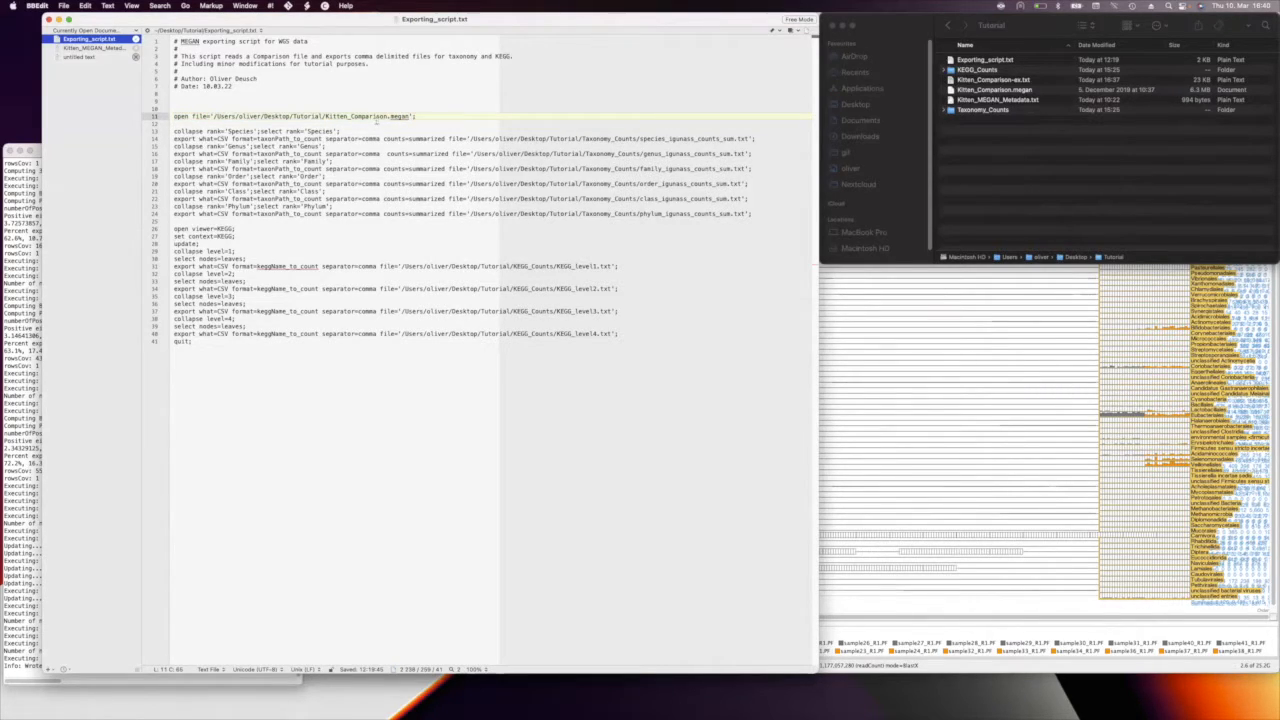
pyautogui.click(24, 318)
pyautogui.moveTo(296, 550); pyautogui.dragTo(280, 190)
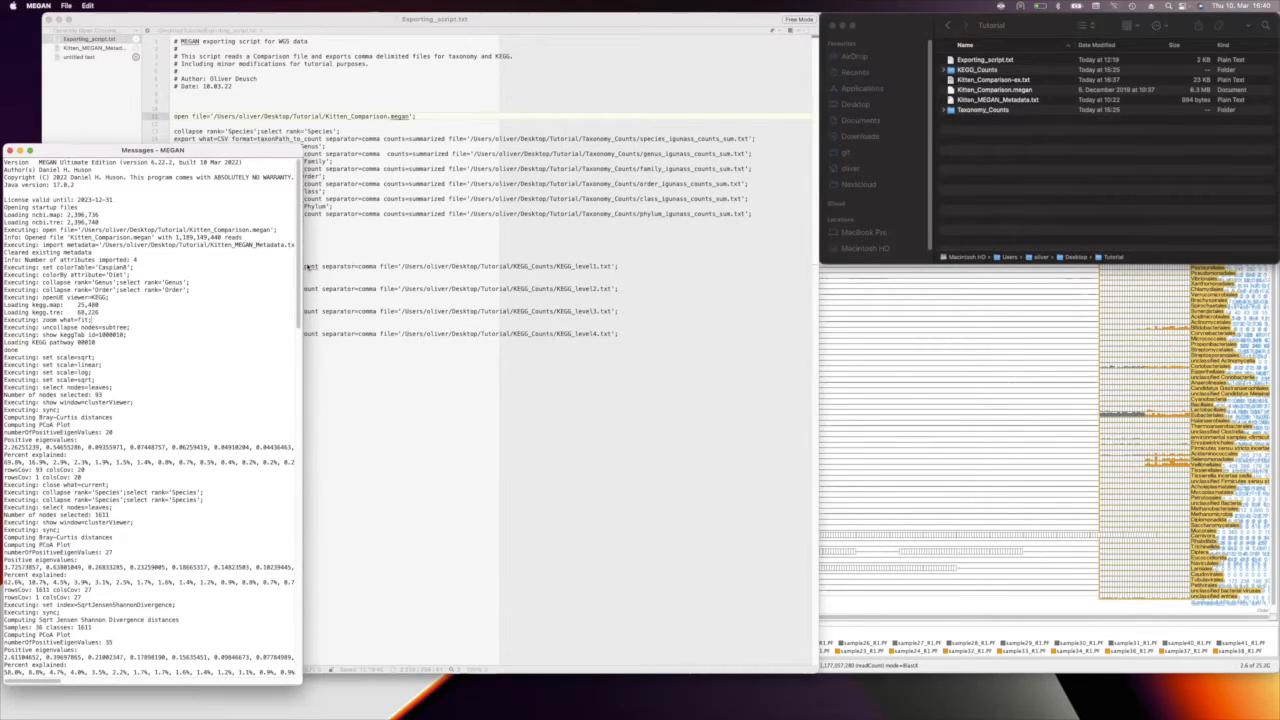
pyautogui.moveTo(301, 268); pyautogui.dragTo(522, 271)
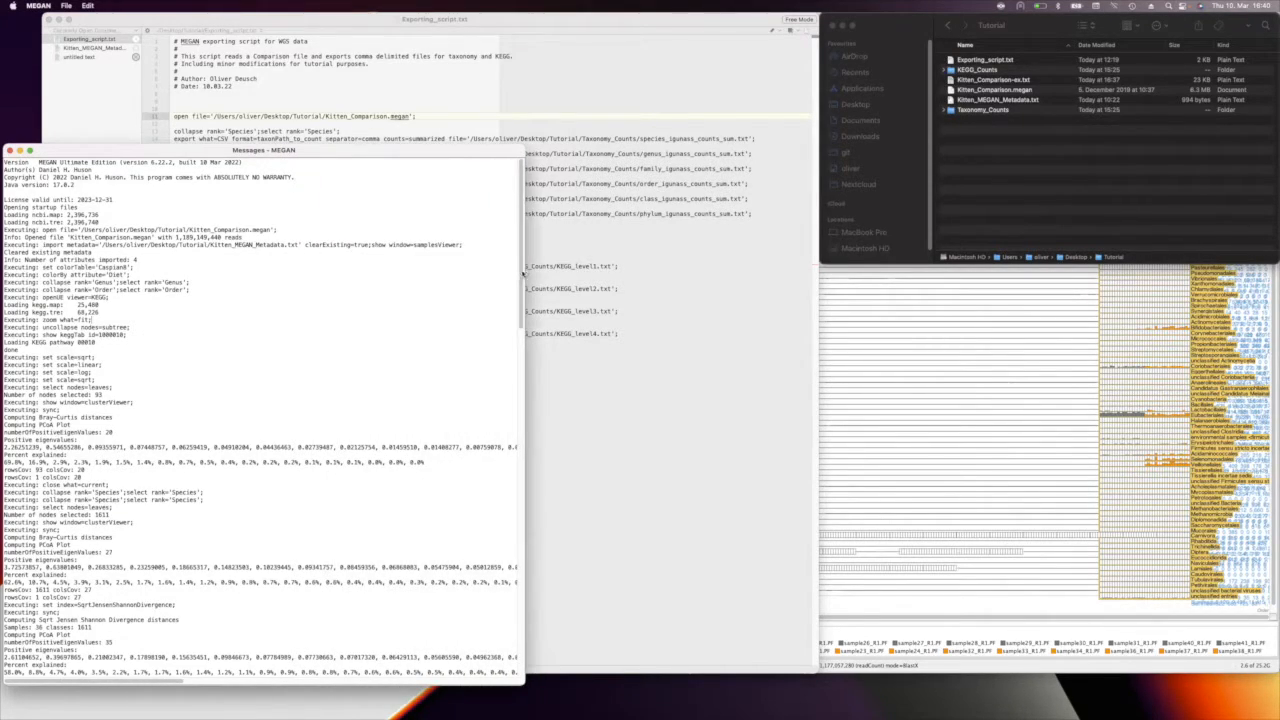
pyautogui.moveTo(4, 244); pyautogui.dragTo(166, 244)
pyautogui.click(73, 237)
pyautogui.moveTo(277, 231); pyautogui.dragTo(189, 231)
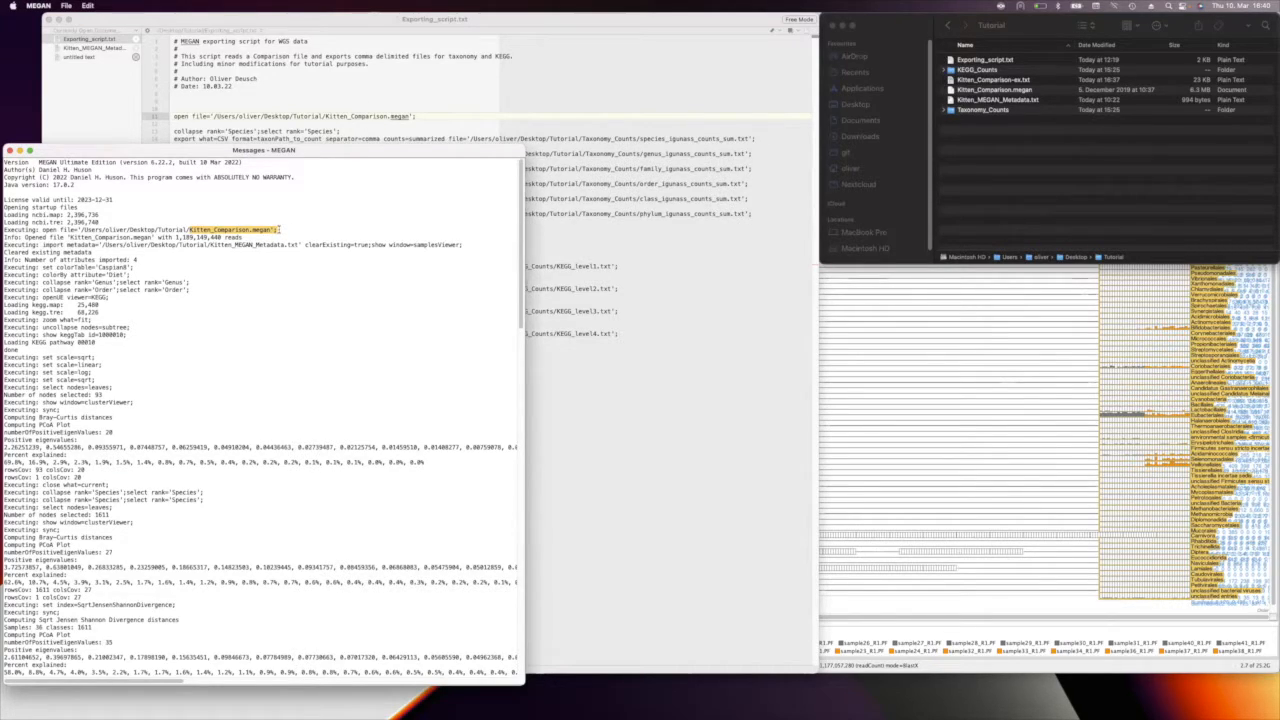
pyautogui.click(276, 118)
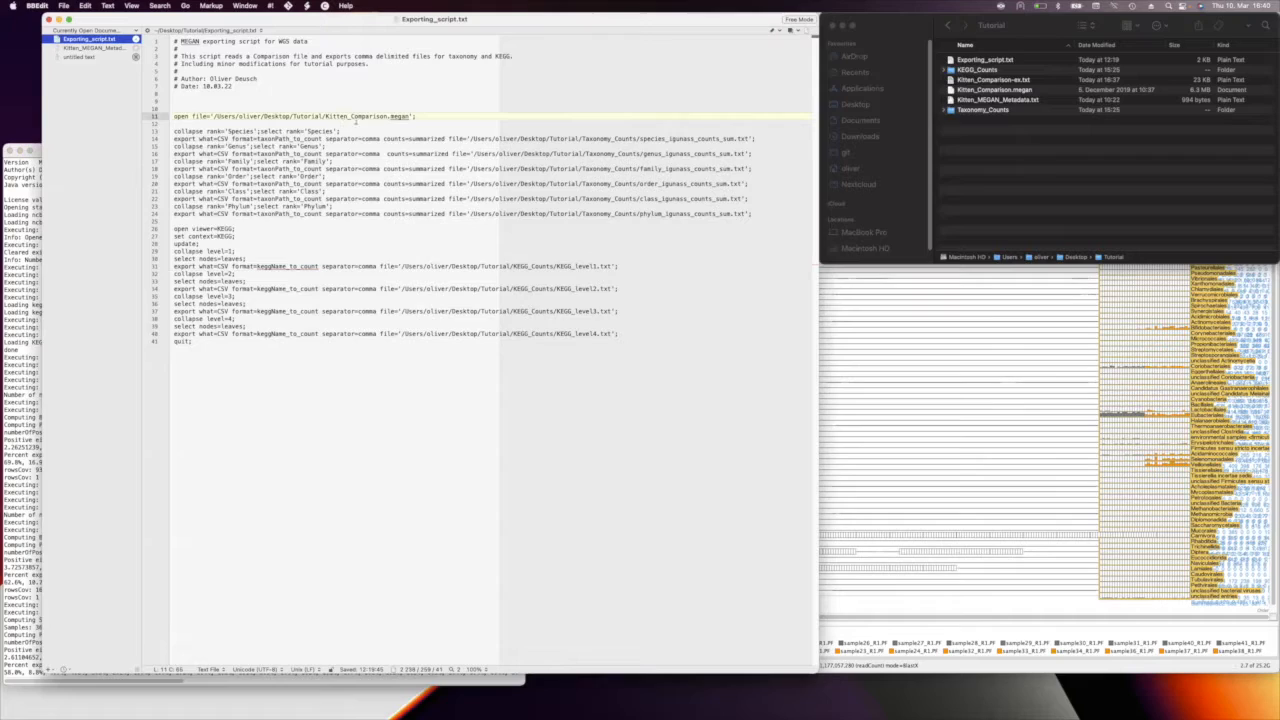
pyautogui.click(326, 123)
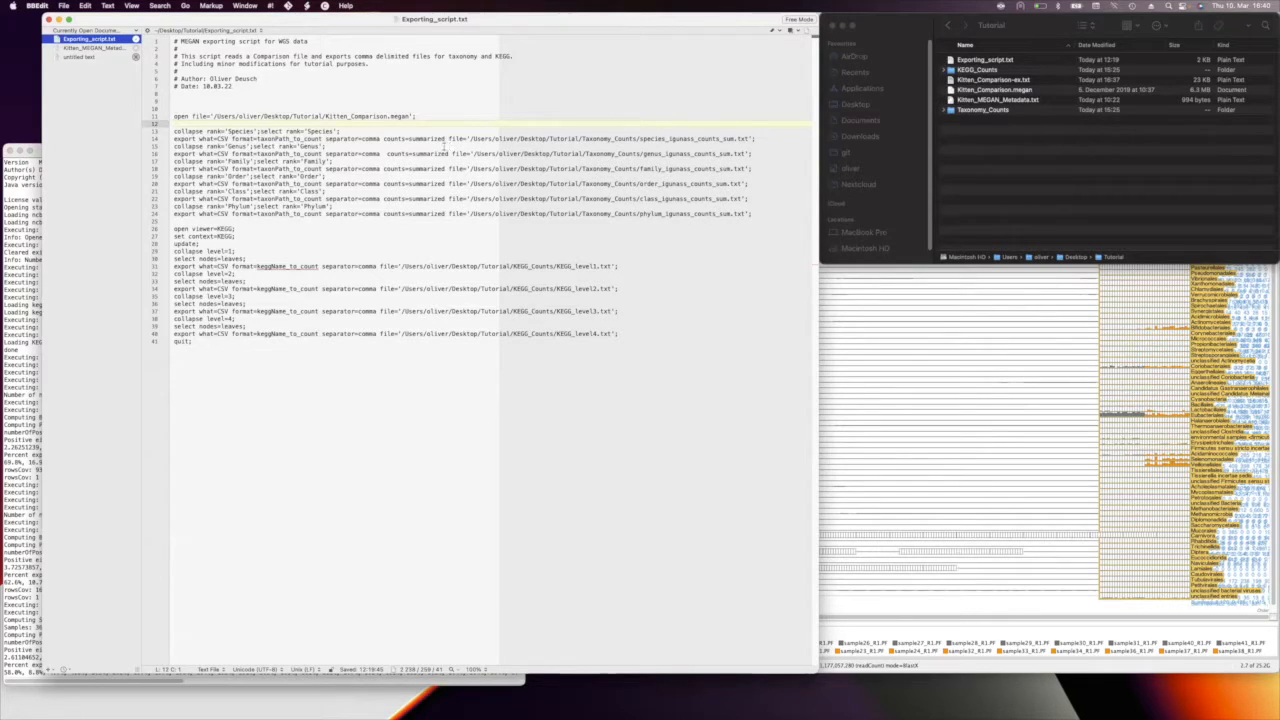
# Step: Examine the script line that collapses the taxonomy to Species and selects that rank
pyautogui.moveTo(338, 131); pyautogui.dragTo(210, 132)
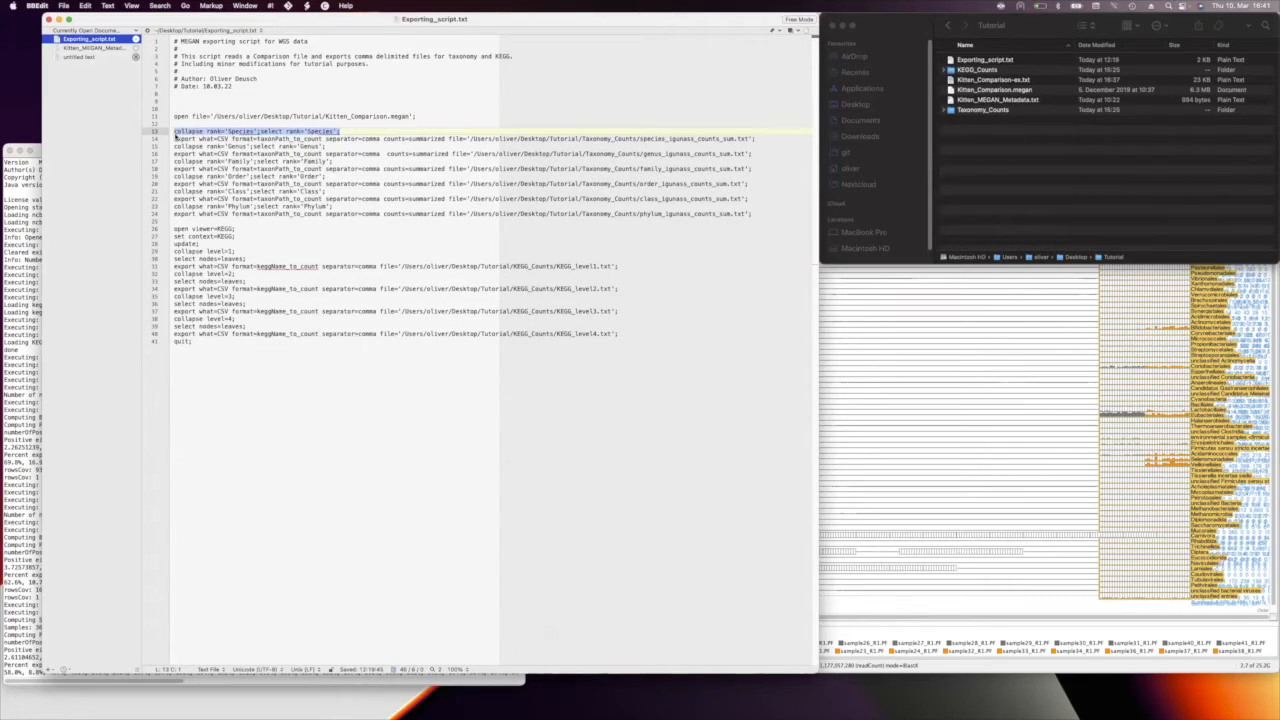
pyautogui.click(341, 131)
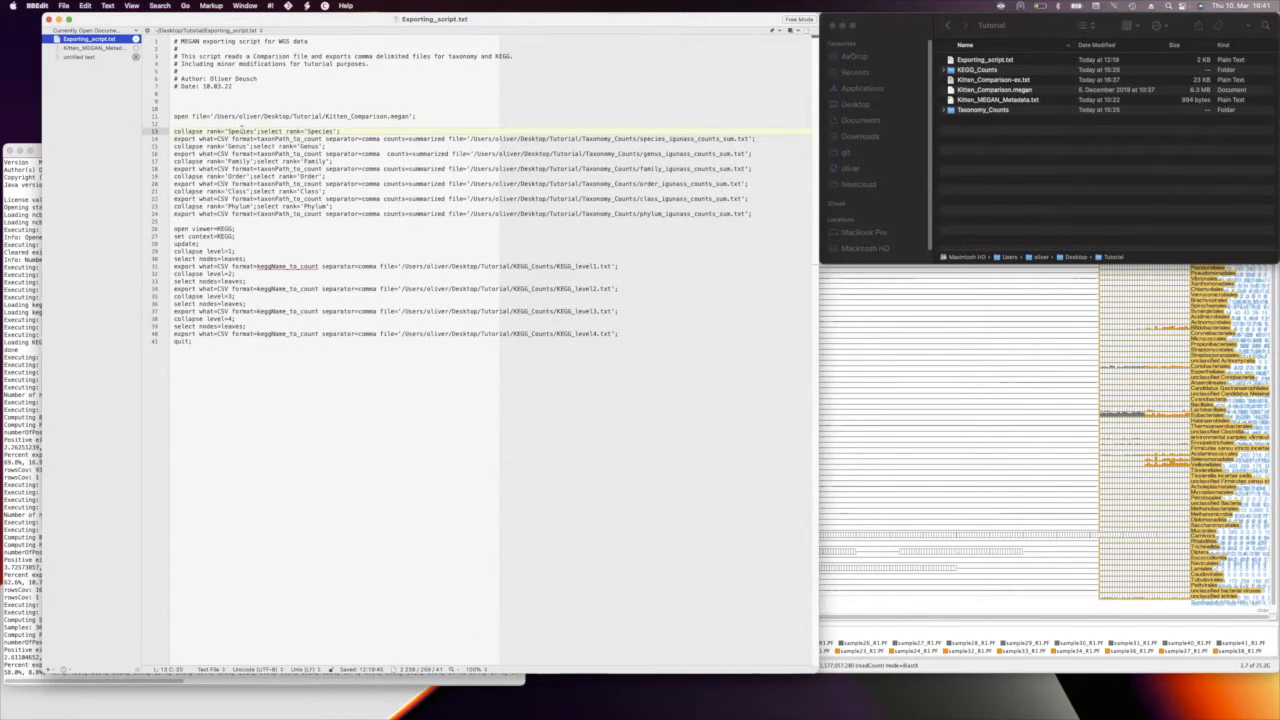
pyautogui.moveTo(255, 131); pyautogui.dragTo(173, 132)
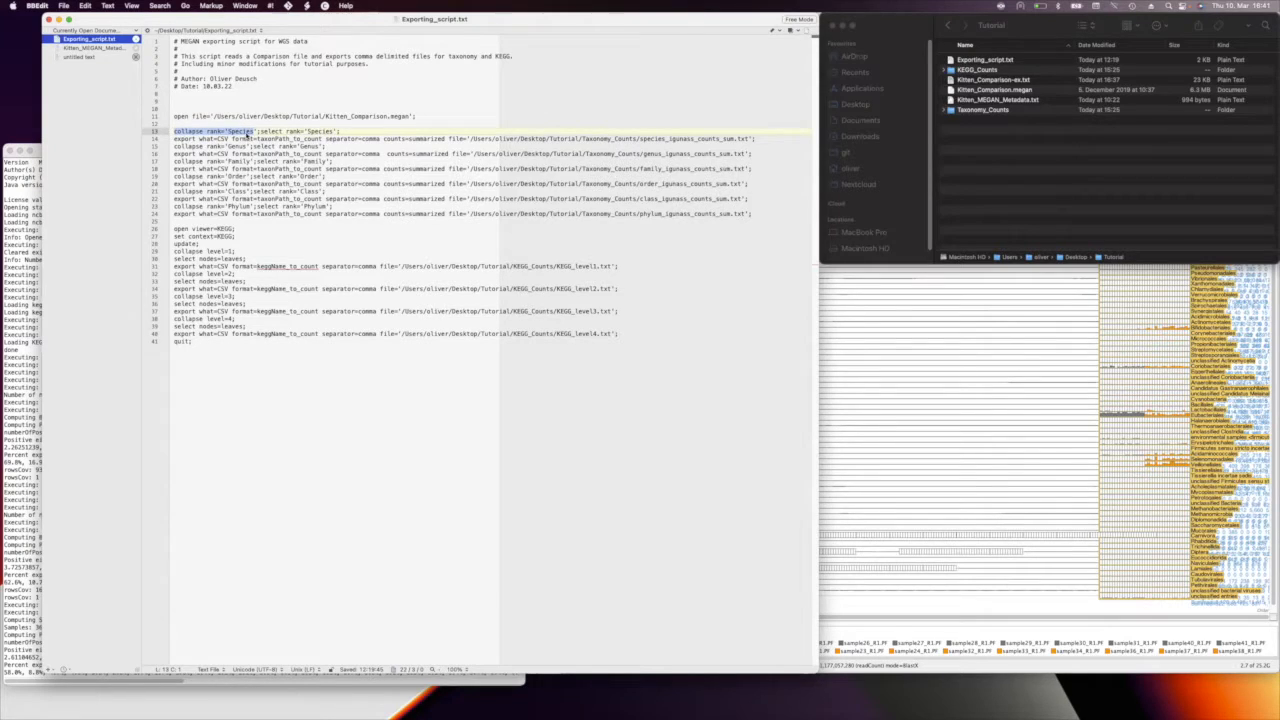
pyautogui.moveTo(259, 131); pyautogui.dragTo(347, 132)
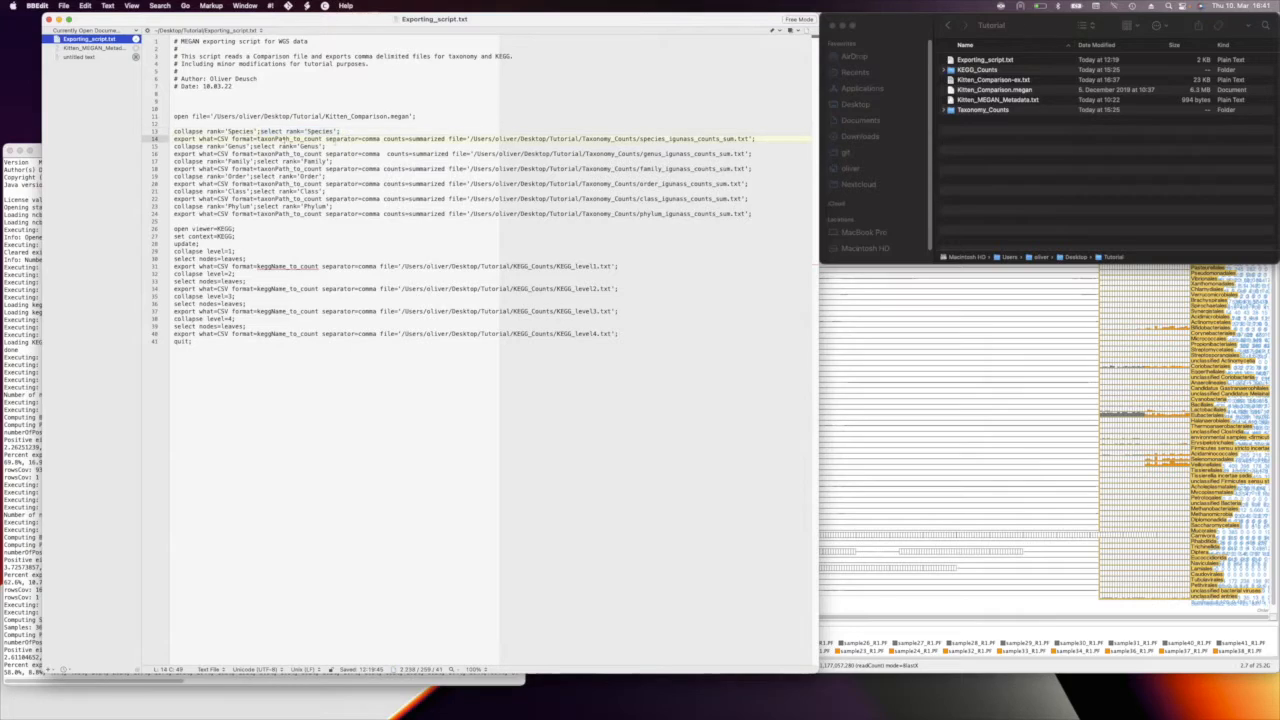
# Step: Examine the Species CSV export command, including its taxonPath_to_count format and the output file path
pyautogui.doubleClick(340, 141)
pyautogui.moveTo(174, 139); pyautogui.dragTo(579, 148)
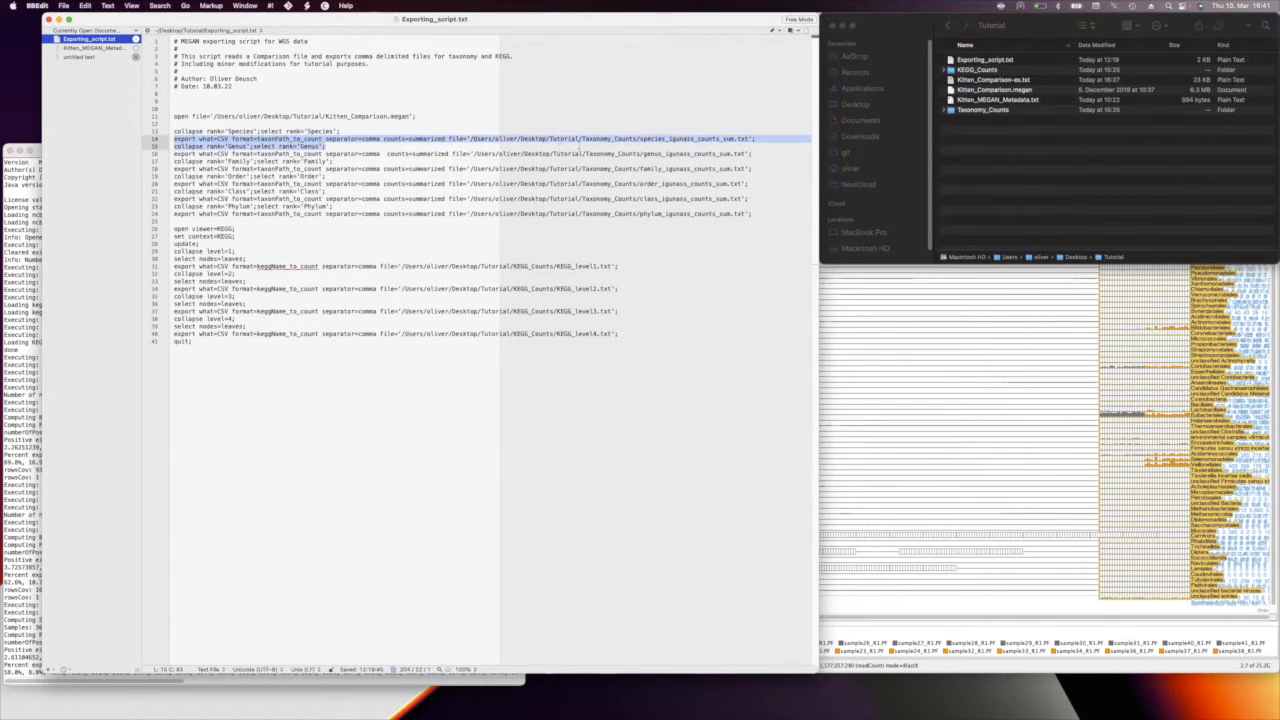
pyautogui.moveTo(688, 146); pyautogui.dragTo(760, 141)
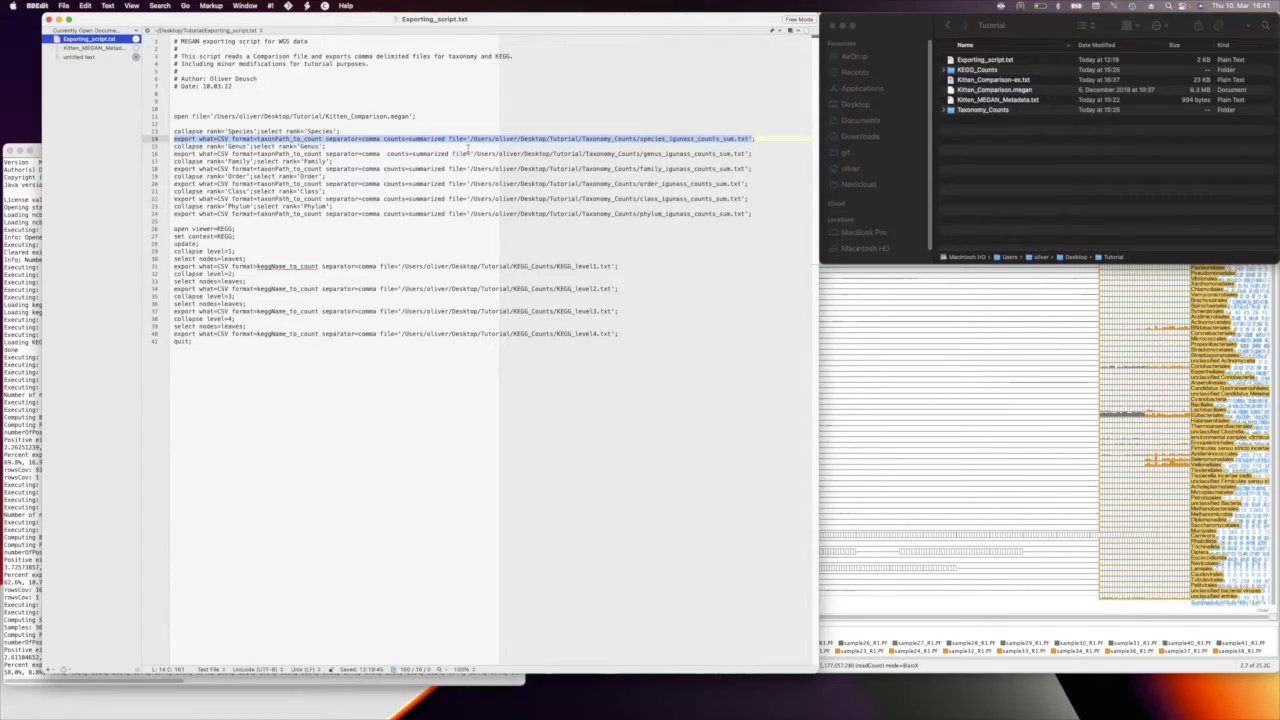
pyautogui.click(300, 141)
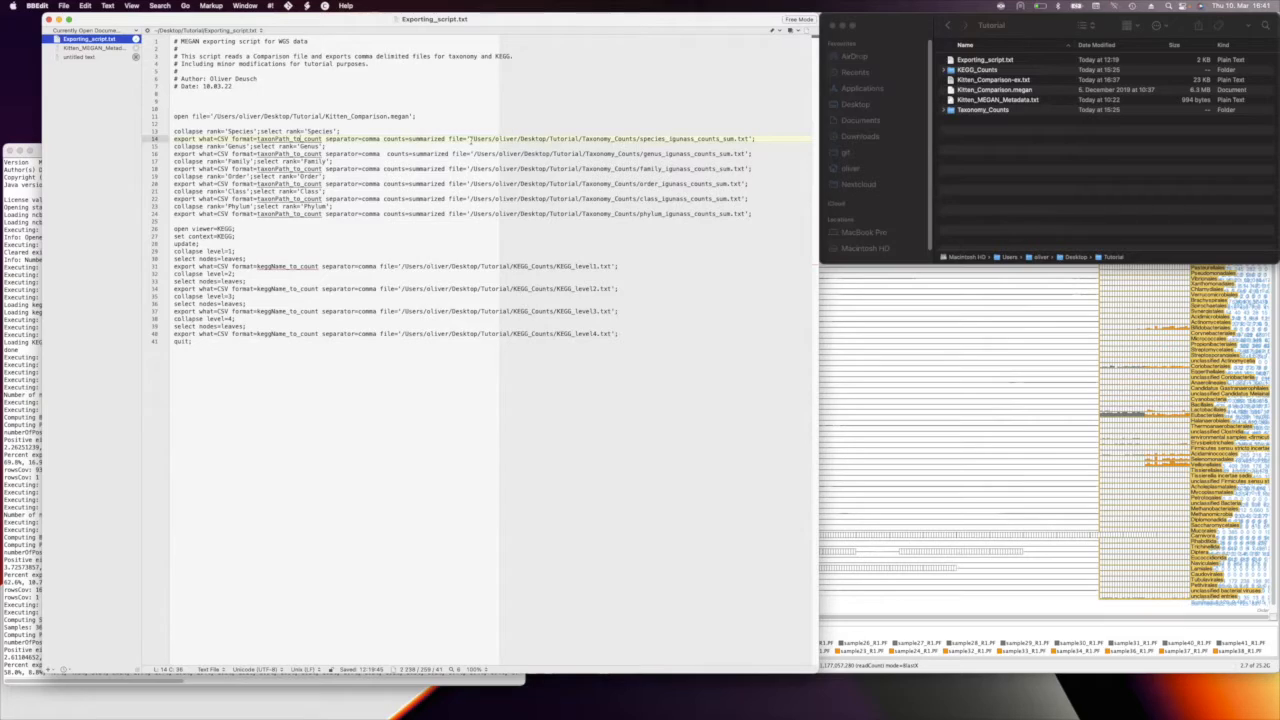
pyautogui.moveTo(449, 138); pyautogui.dragTo(758, 140)
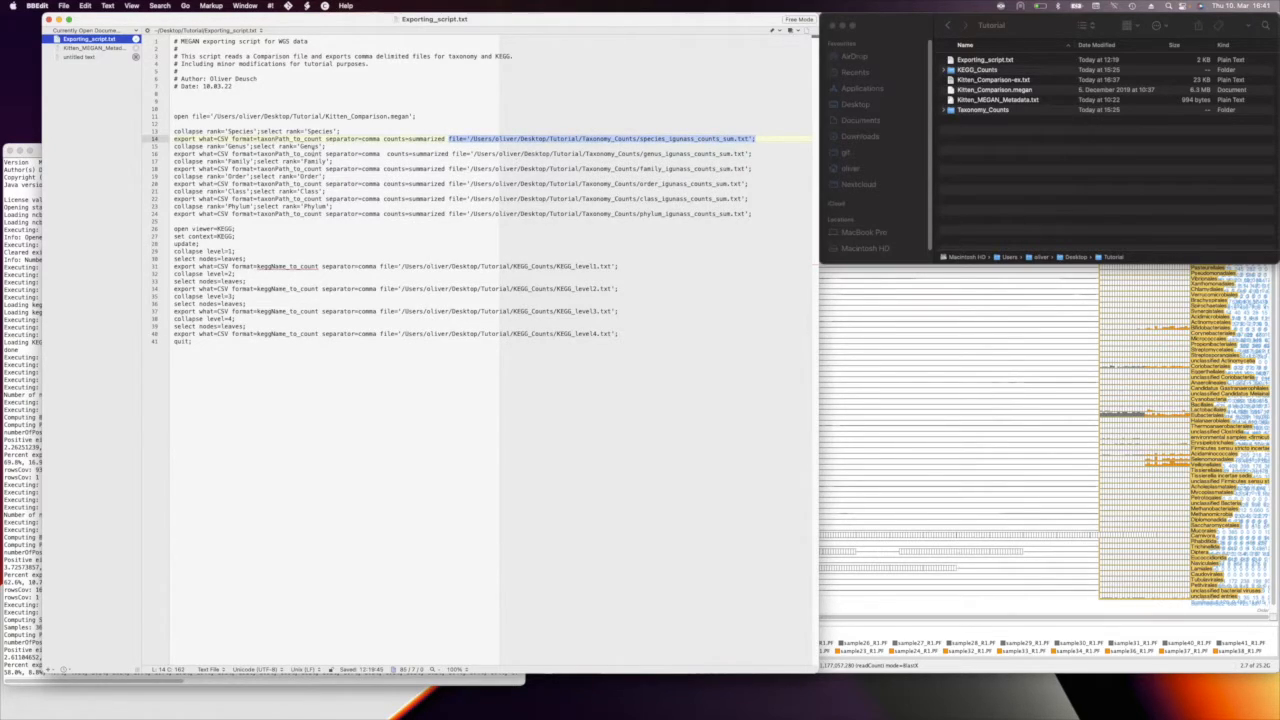
# Step: Examine the repeated collapse and select commands for Genus, Family, Order, Class and Phylum
pyautogui.click(304, 147)
pyautogui.click(318, 161)
pyautogui.click(312, 176)
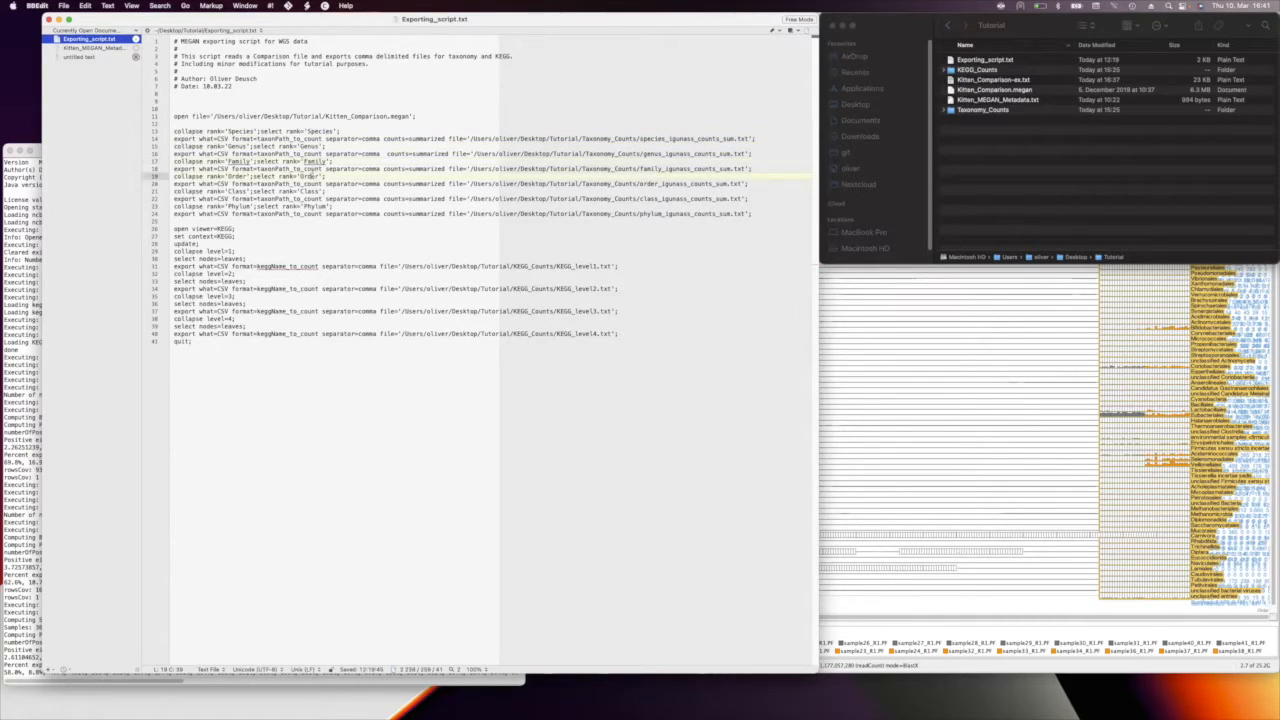
pyautogui.click(317, 191)
pyautogui.click(315, 206)
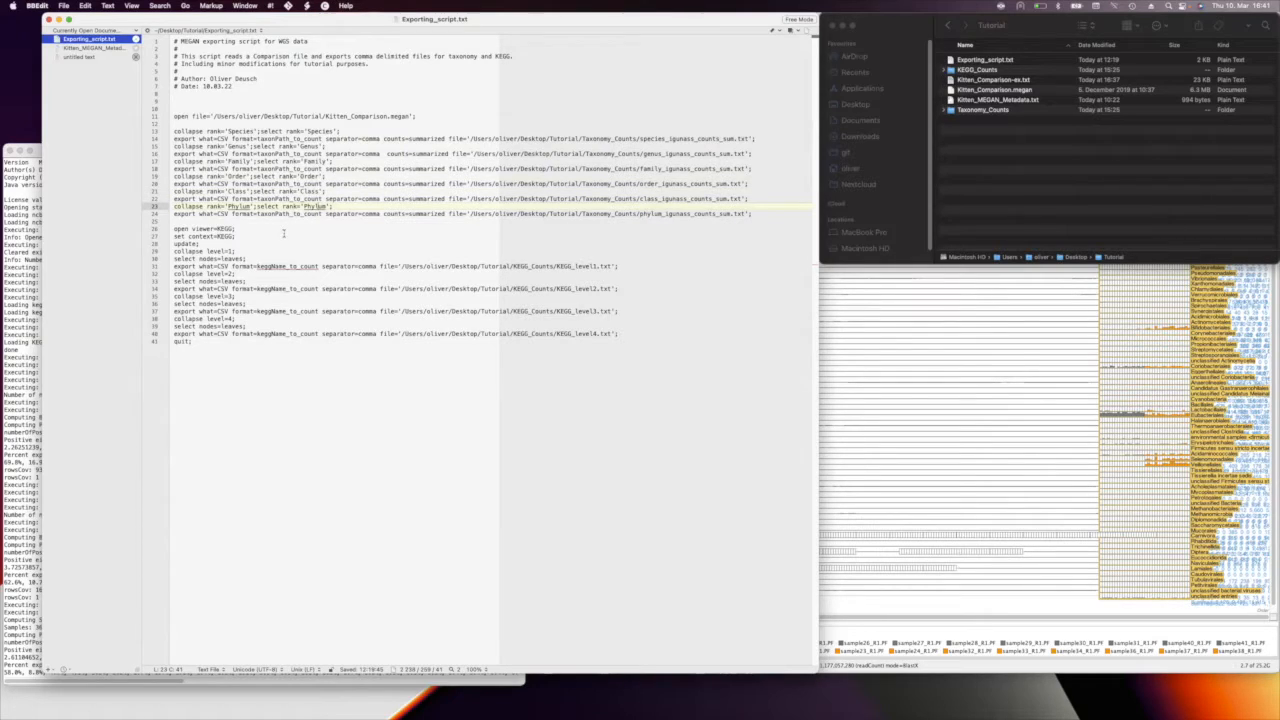
# Step: Examine the script's KEGG viewer commands with their level 1 to 4 collapses and exports, narrowing and shifting the script window
pyautogui.click(284, 234)
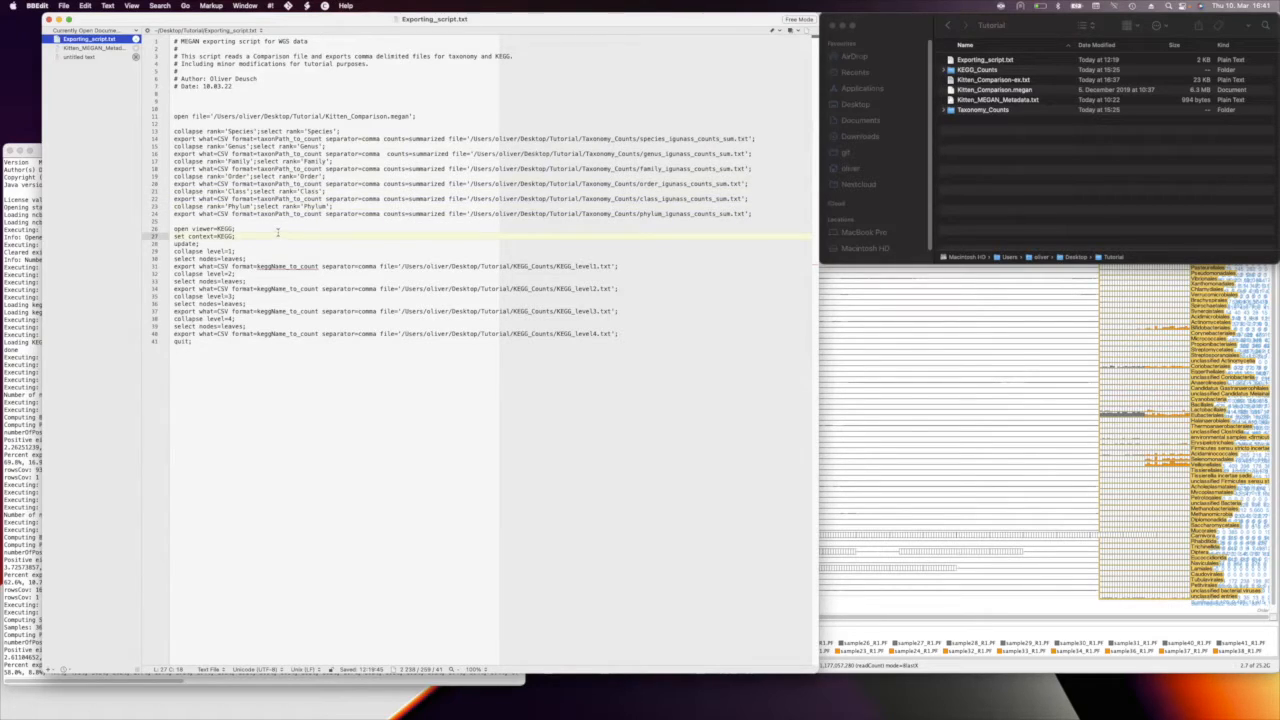
pyautogui.doubleClick(230, 229)
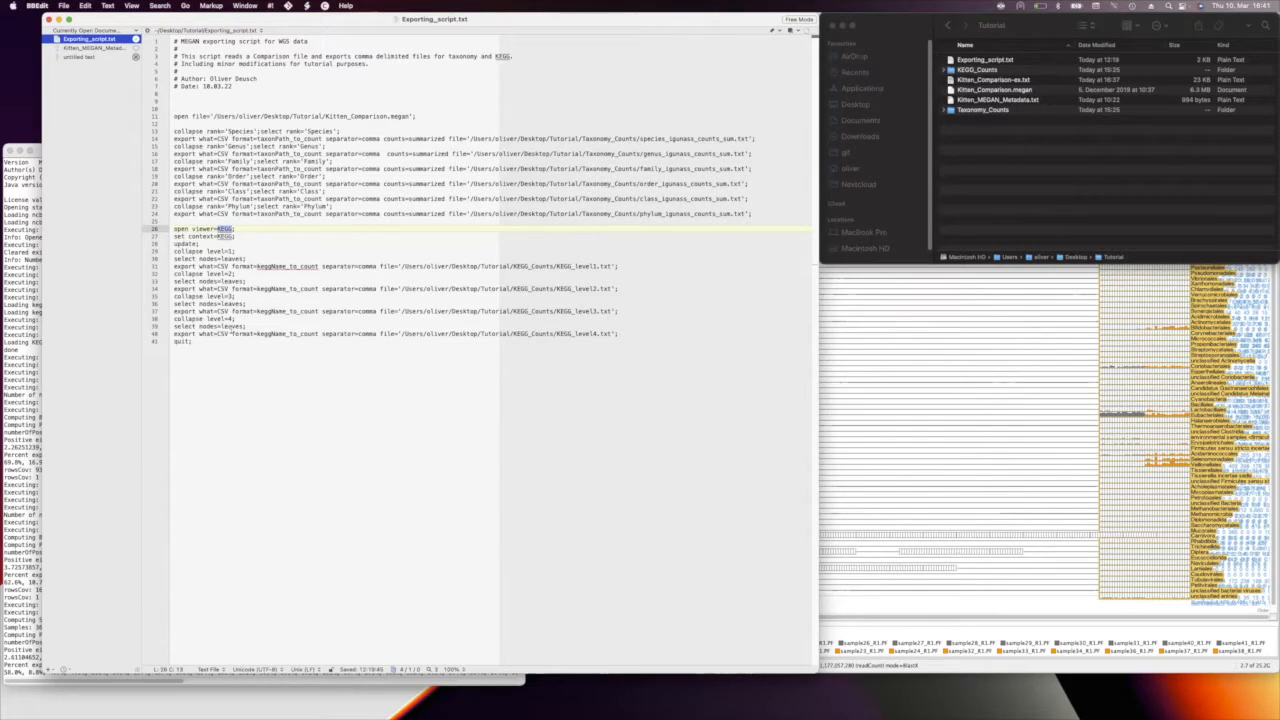
pyautogui.click(250, 296)
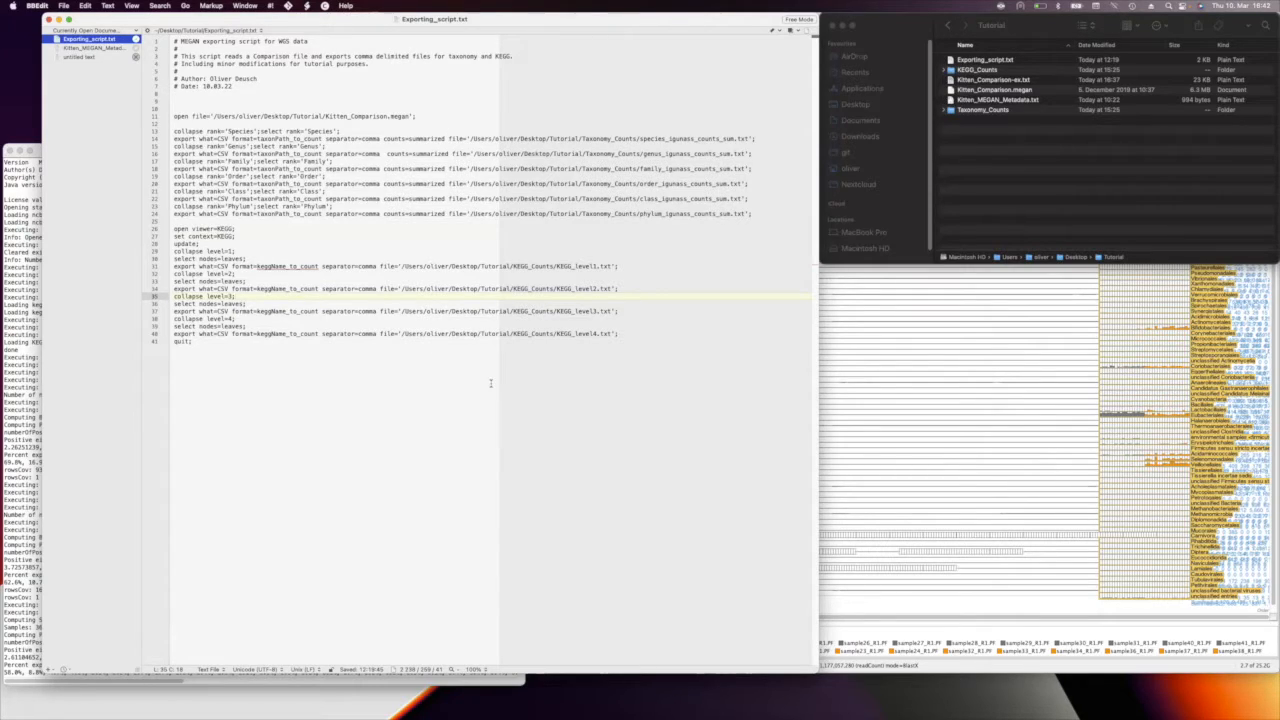
pyautogui.moveTo(816, 400); pyautogui.dragTo(782, 397)
pyautogui.moveTo(539, 12); pyautogui.dragTo(497, 5)
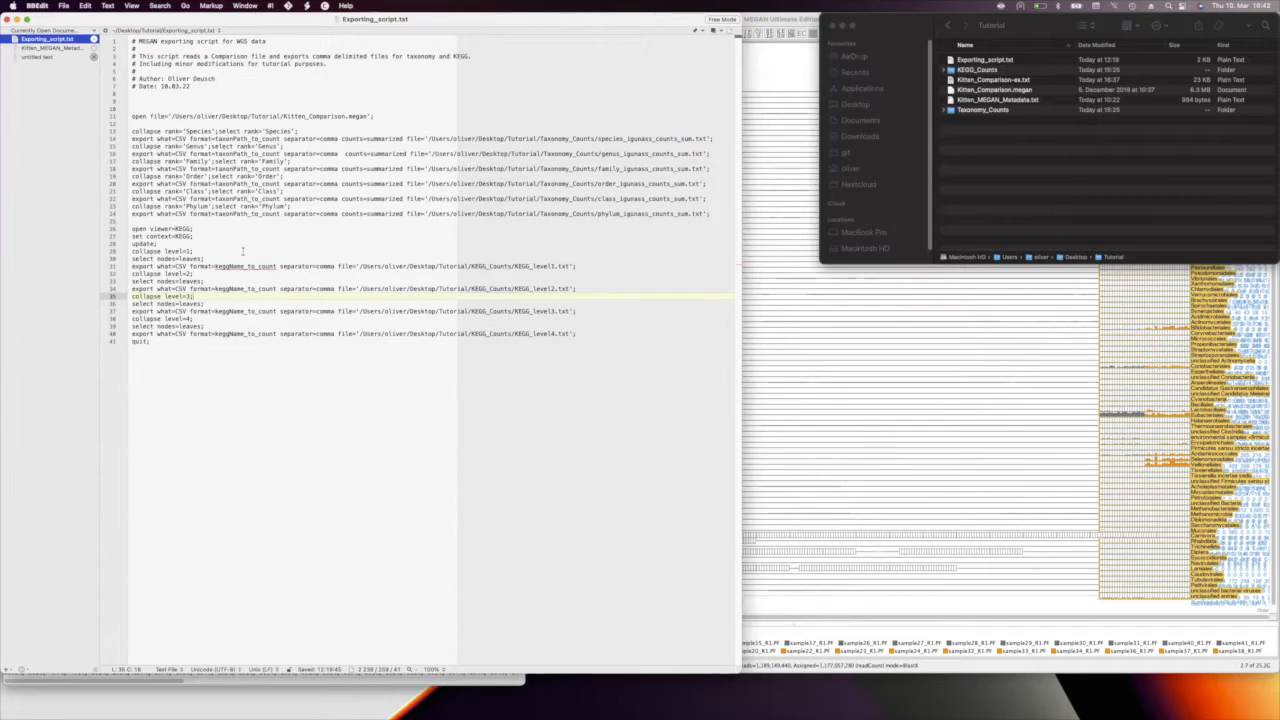
pyautogui.click(472, 259)
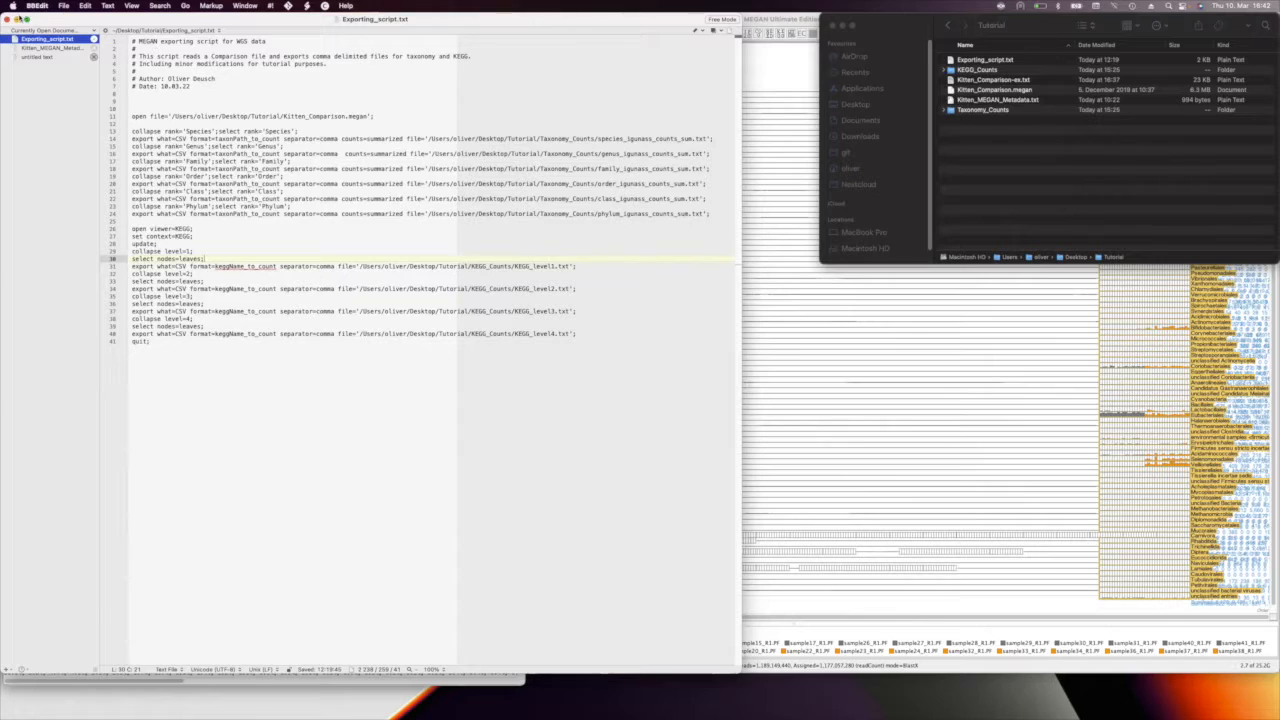
# Step: Minimize the script window, switch to Terminal and list the Tutorial folder's contents with ll
pyautogui.press('super+m')
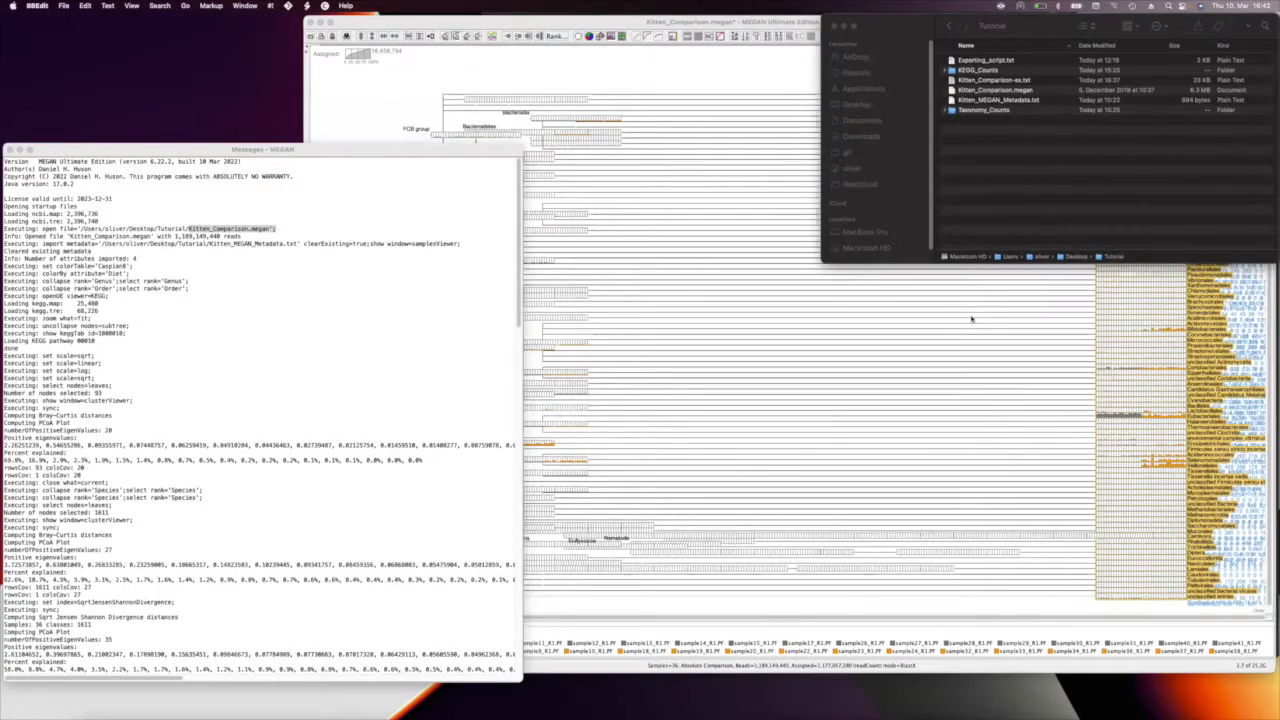
pyautogui.hotkey('ctrl', 'Up')
pyautogui.click(971, 318)
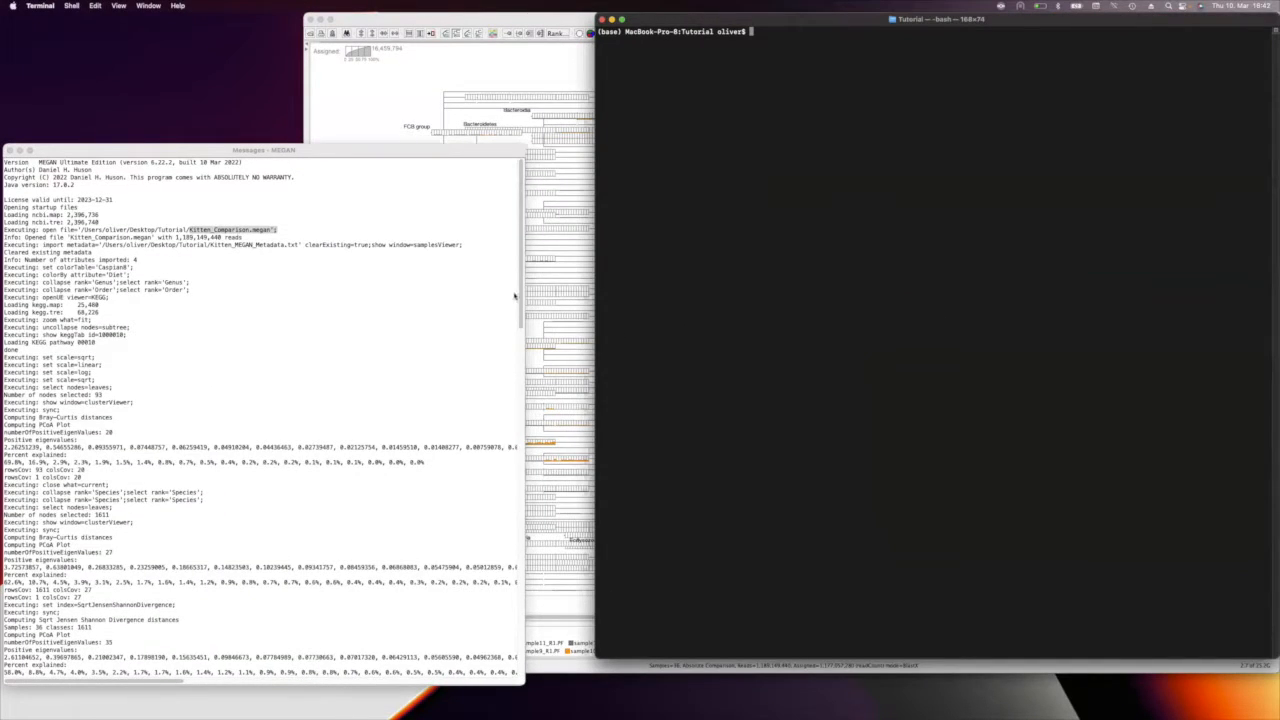
pyautogui.click(318, 289)
pyautogui.click(840, 261)
pyautogui.write('ll')
pyautogui.press('Return')
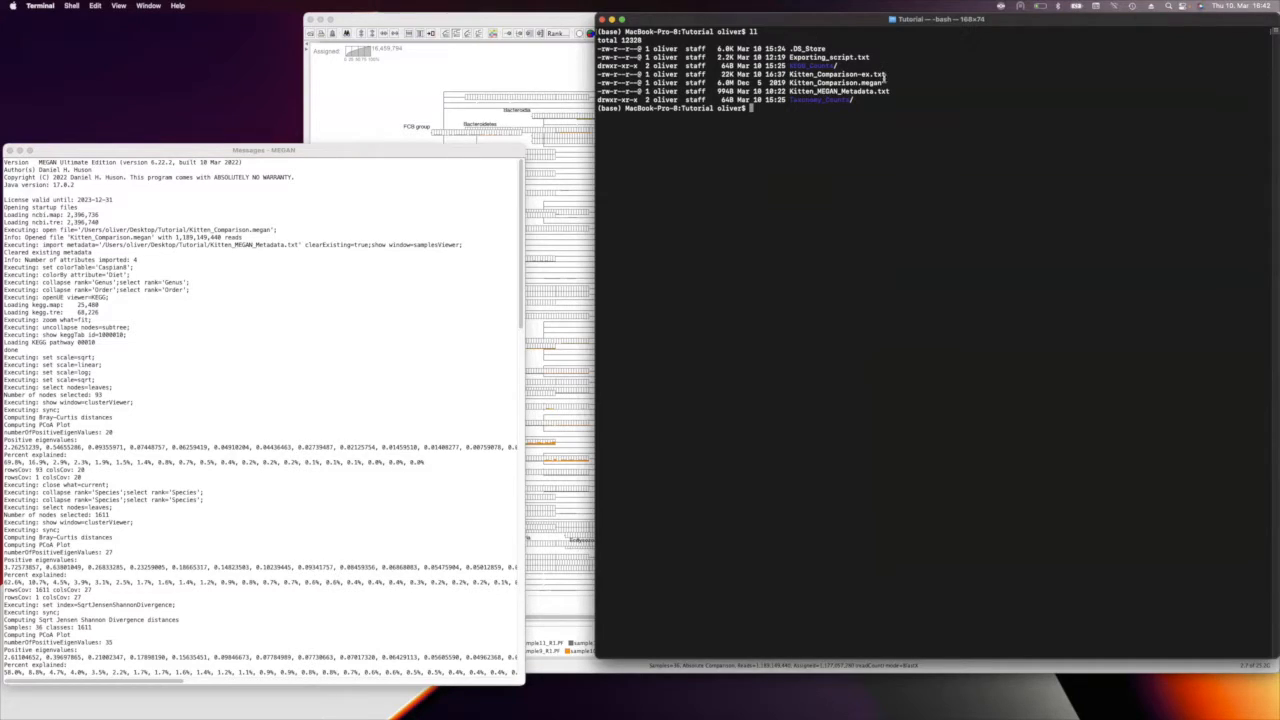
# Step: Examine the listed comparison, metadata, exported count and script files and the Taxonomy_Counts folder
pyautogui.moveTo(882, 83); pyautogui.dragTo(790, 83)
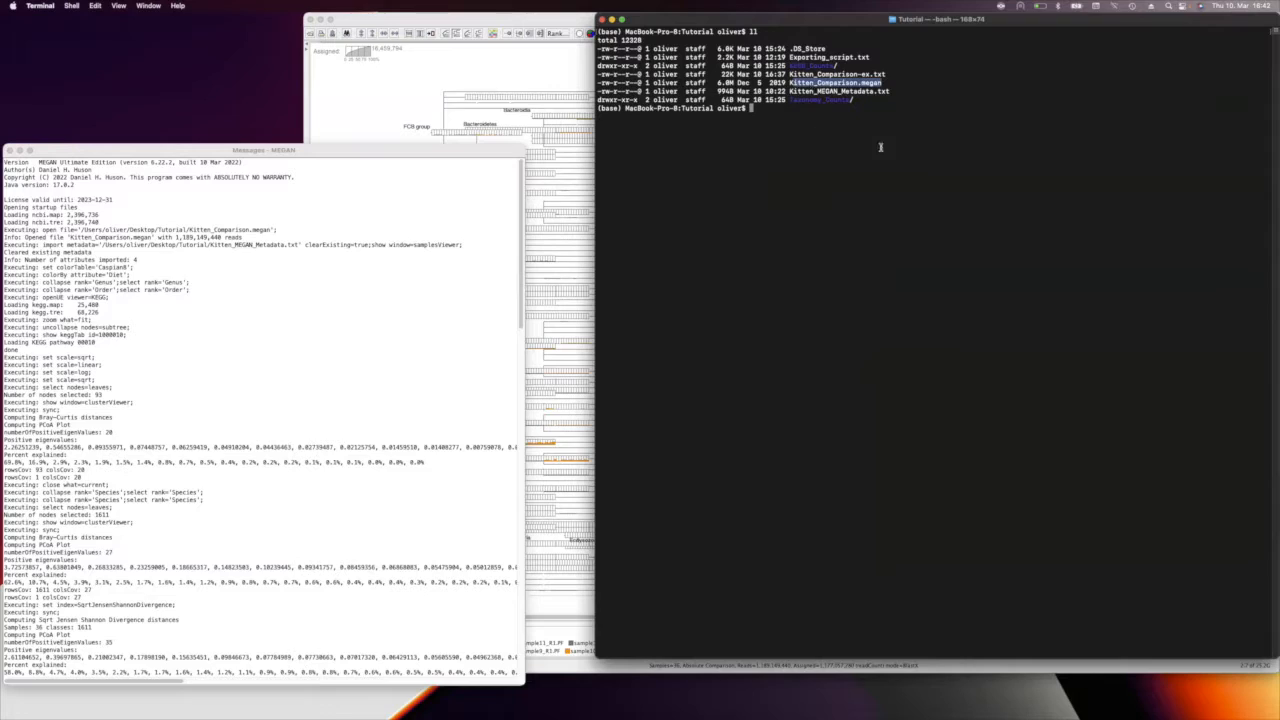
pyautogui.click(821, 132)
pyautogui.moveTo(890, 91); pyautogui.dragTo(786, 92)
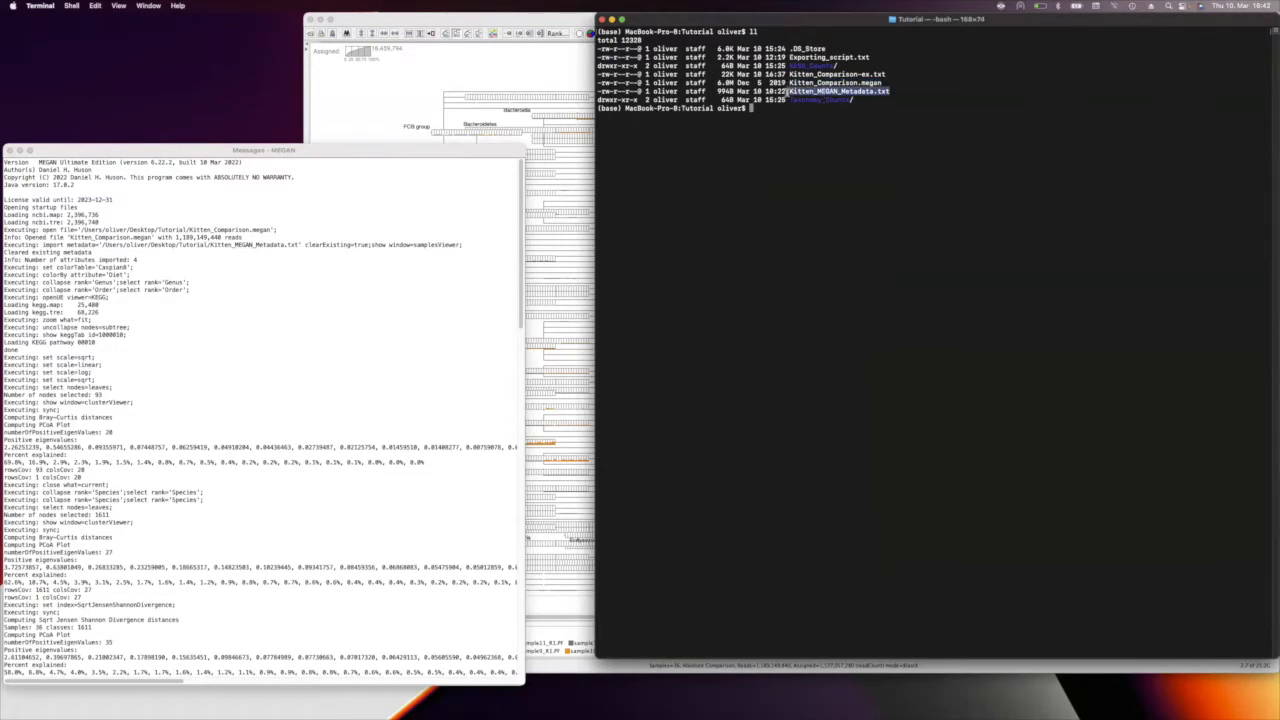
pyautogui.click(805, 119)
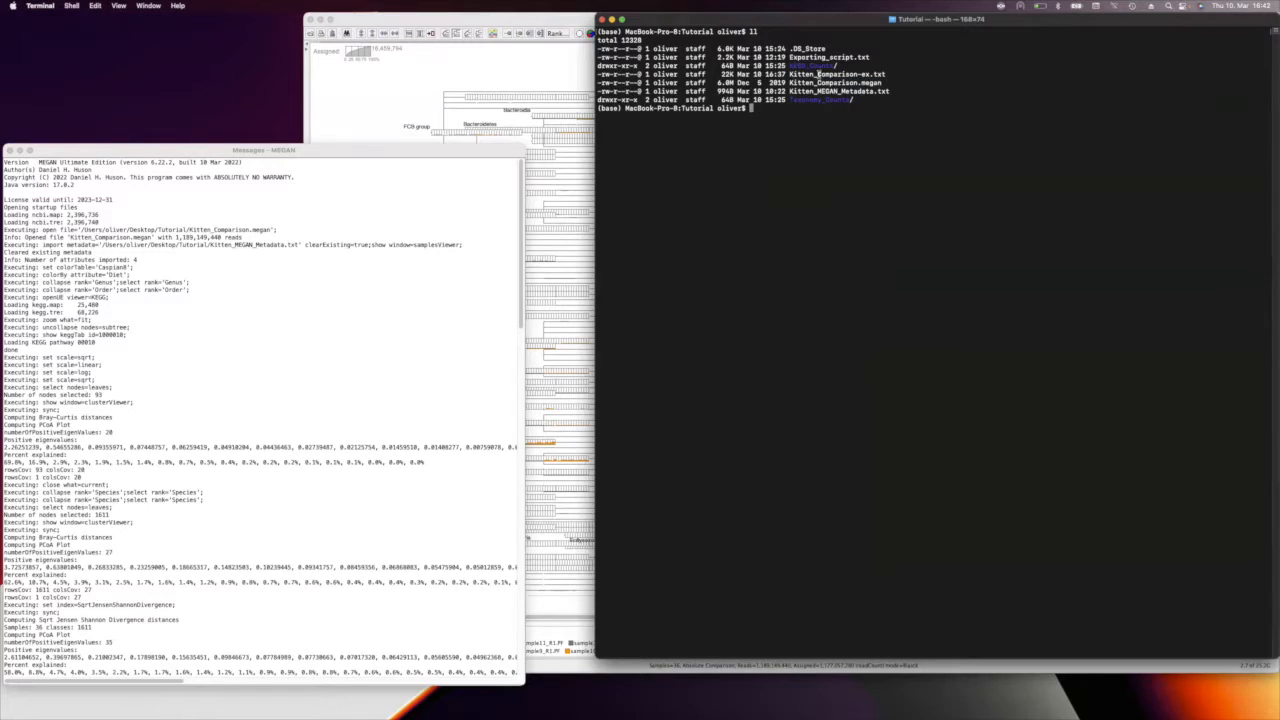
pyautogui.moveTo(790, 74); pyautogui.dragTo(900, 76)
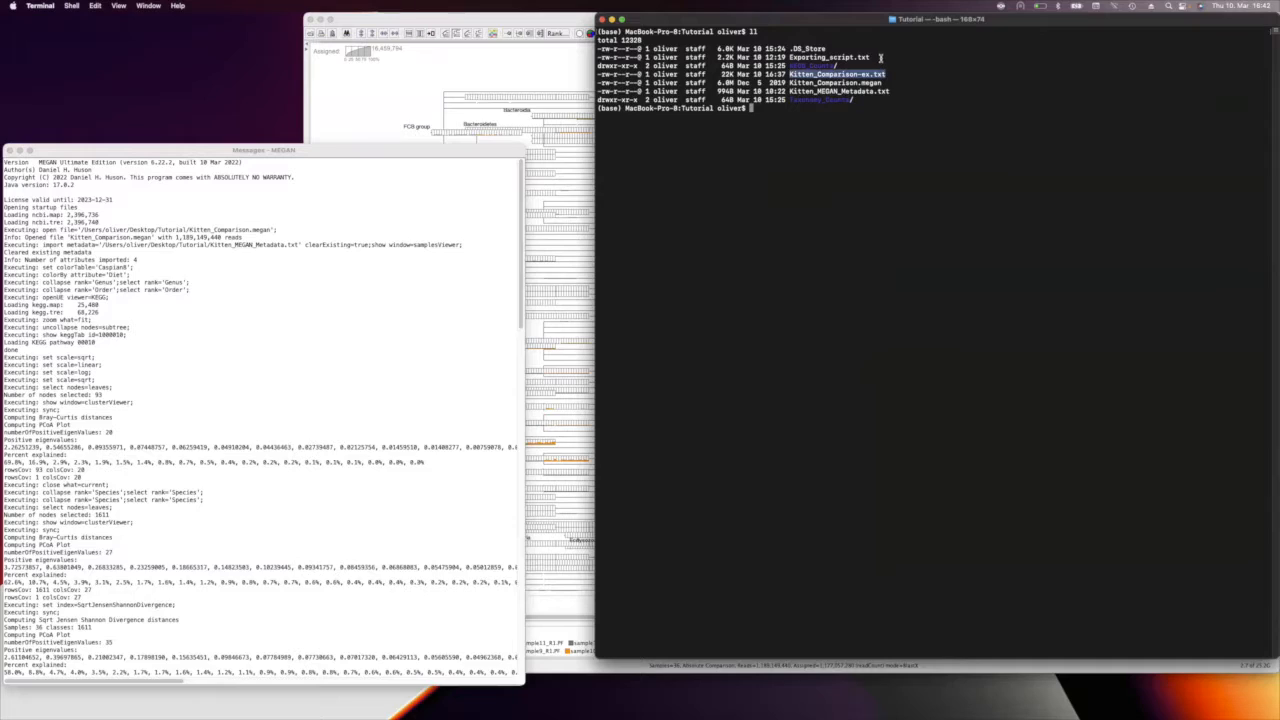
pyautogui.moveTo(870, 57); pyautogui.dragTo(788, 56)
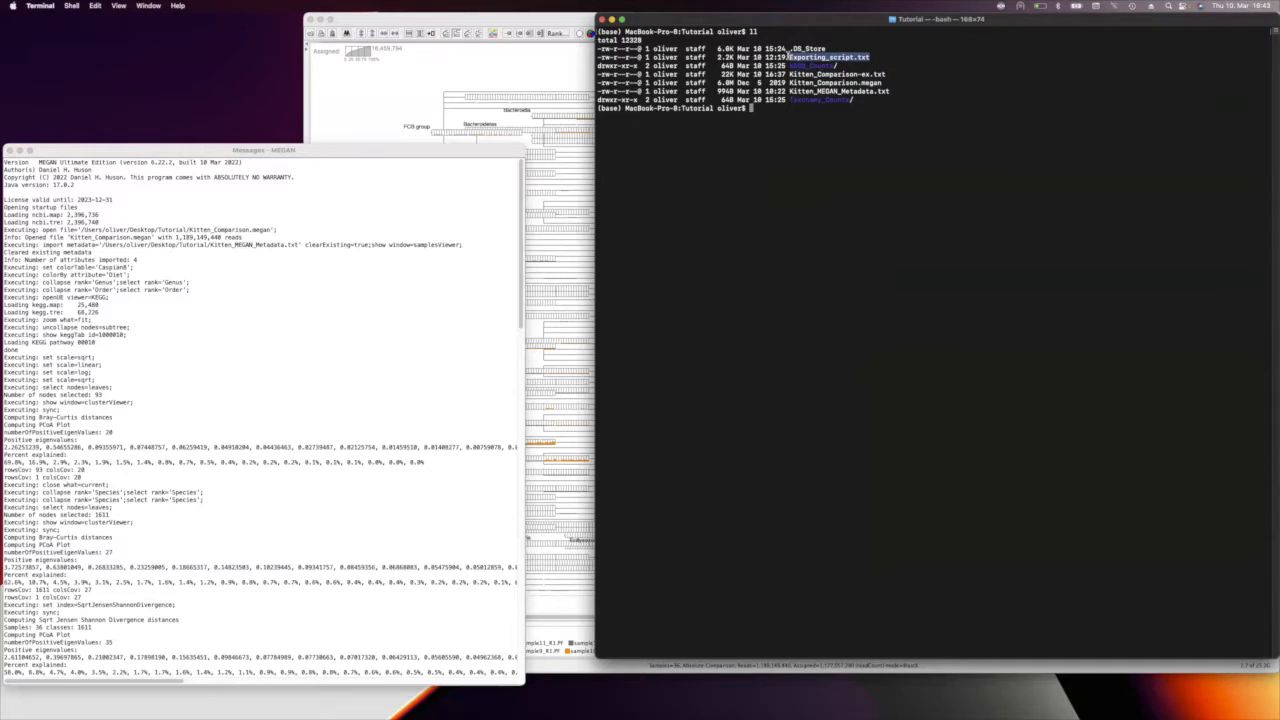
pyautogui.click(829, 170)
pyautogui.moveTo(852, 100); pyautogui.dragTo(792, 101)
pyautogui.click(811, 126)
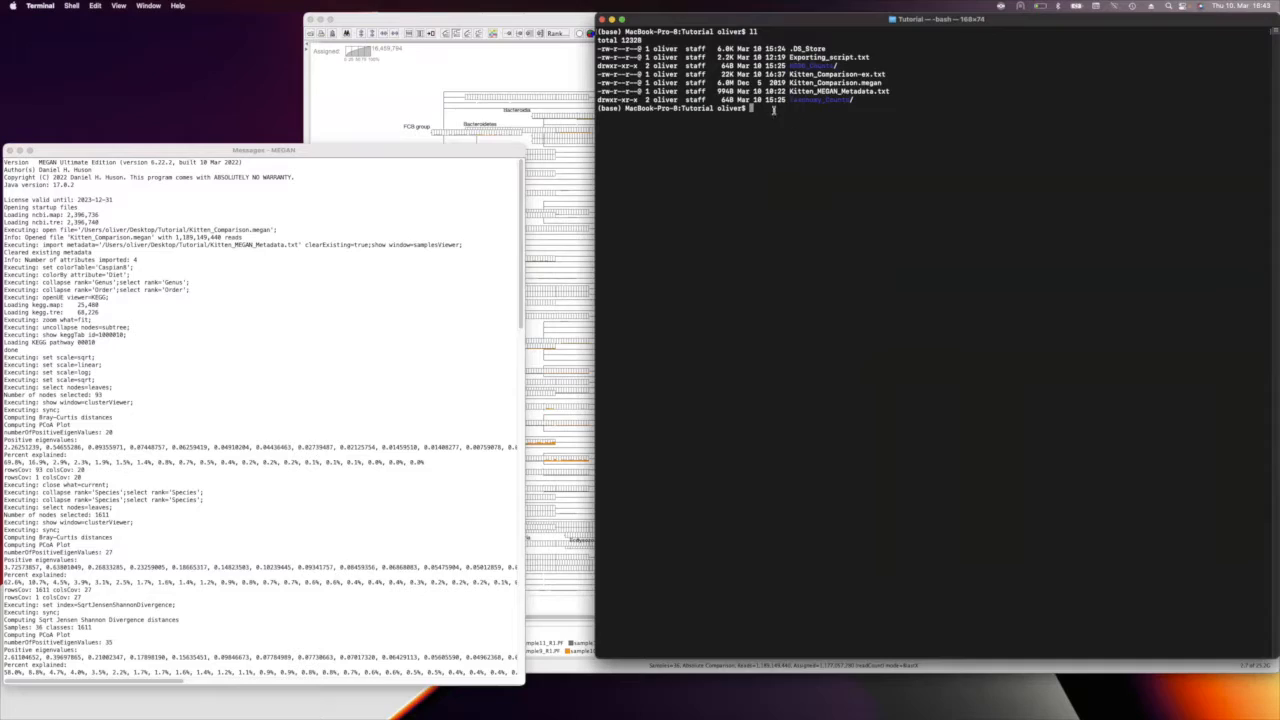
# Step: List the contents of the KEGG_Counts folder with ll
pyautogui.write('ll Ke')
pyautogui.press('Tab')
pyautogui.press('Return')
pyautogui.press('Up')
pyautogui.press('Down')
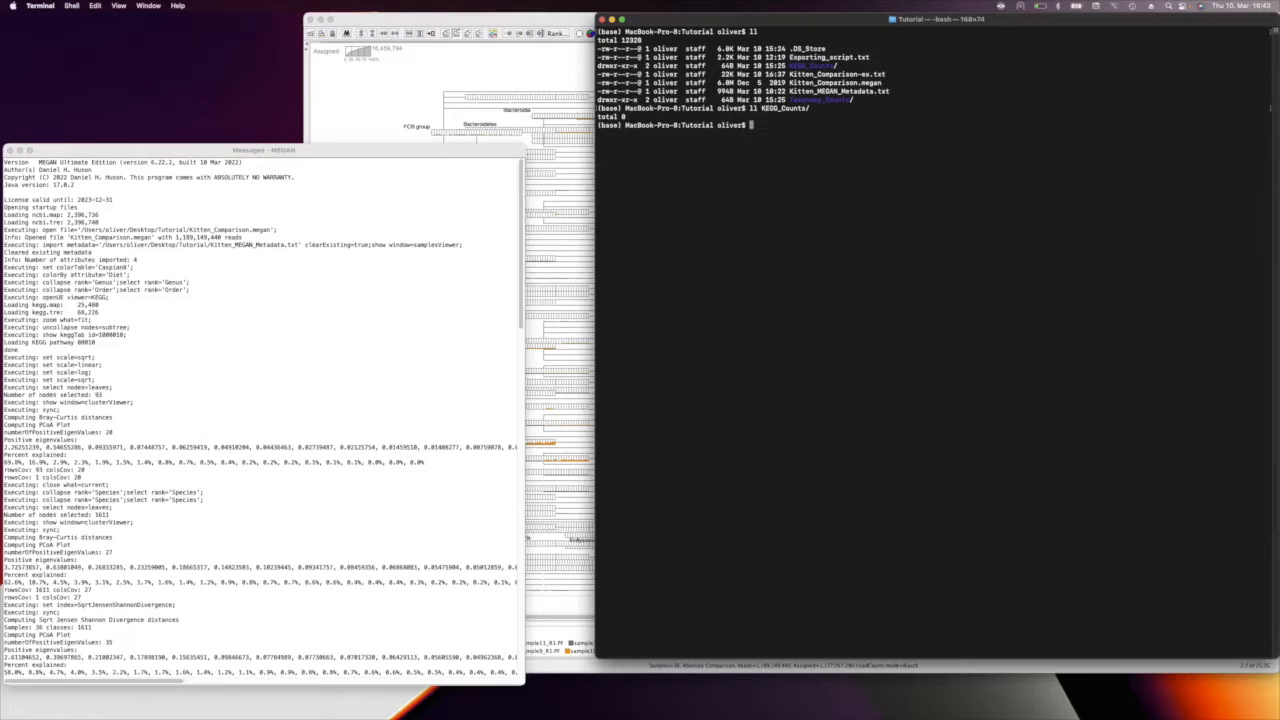
# Step: List the contents of the Taxonomy_Counts folder with ll
pyautogui.write('ll T')
pyautogui.press('Tab')
pyautogui.press('Return')
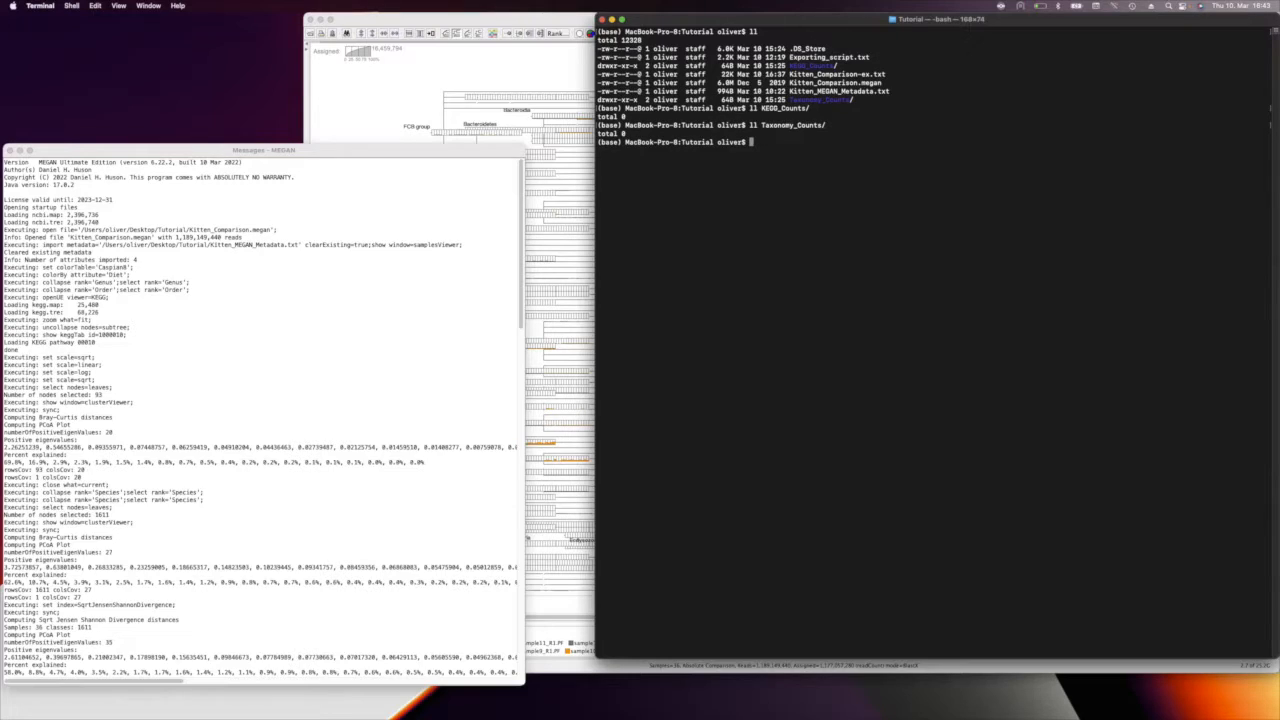
# Step: Recall the command /Applications/MEGAN/MEGAN.app/Contents/MacOS/JavaApplicationStub -g -E < Exporting_script.txt from the shell history
pyautogui.press('Up')
pyautogui.press('BackSpace')
pyautogui.press('BackSpace')
pyautogui.press('BackSpace')
pyautogui.press('BackSpace')
pyautogui.press('BackSpace')
pyautogui.press('BackSpace')
pyautogui.press('BackSpace')
pyautogui.press('BackSpace')
pyautogui.press('BackSpace')
pyautogui.press('BackSpace')
pyautogui.press('BackSpace')
pyautogui.press('BackSpace')
pyautogui.press('BackSpace')
pyautogui.press('BackSpace')
pyautogui.press('BackSpace')
pyautogui.press('BackSpace')
pyautogui.press('BackSpace')
pyautogui.press('BackSpace')
pyautogui.press('BackSpace')
pyautogui.write('rm KEGG_Counts/*')
pyautogui.press('Up')
pyautogui.press('Up')
pyautogui.press('Up')
pyautogui.press('Up')
pyautogui.press('Up')
pyautogui.press('Up')
pyautogui.press('Up')
pyautogui.press('Up')
pyautogui.press('Up')
pyautogui.press('Up')
pyautogui.press('Up')
pyautogui.press('Up')
pyautogui.press('Up')
pyautogui.press('Up')
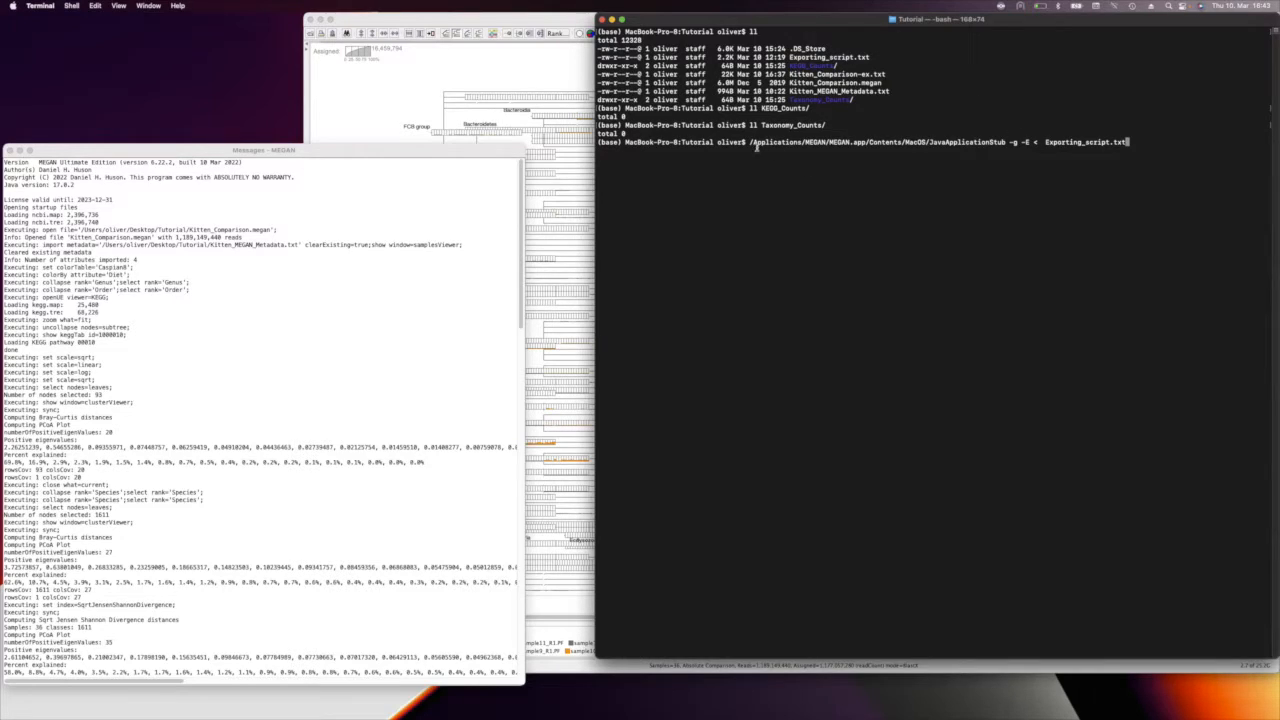
# Step: Review the command's program path, -g and -E options and Exporting_script.txt input, and run it
pyautogui.moveTo(750, 142); pyautogui.dragTo(1007, 142)
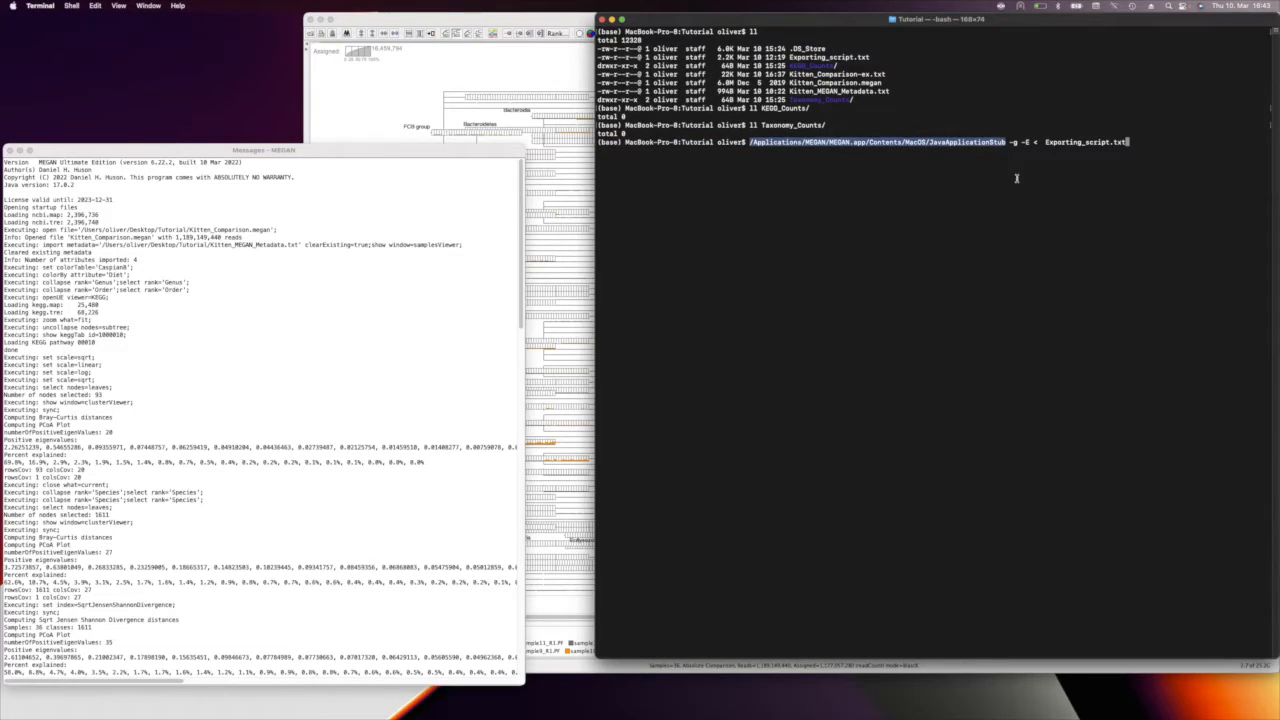
pyautogui.click(1008, 168)
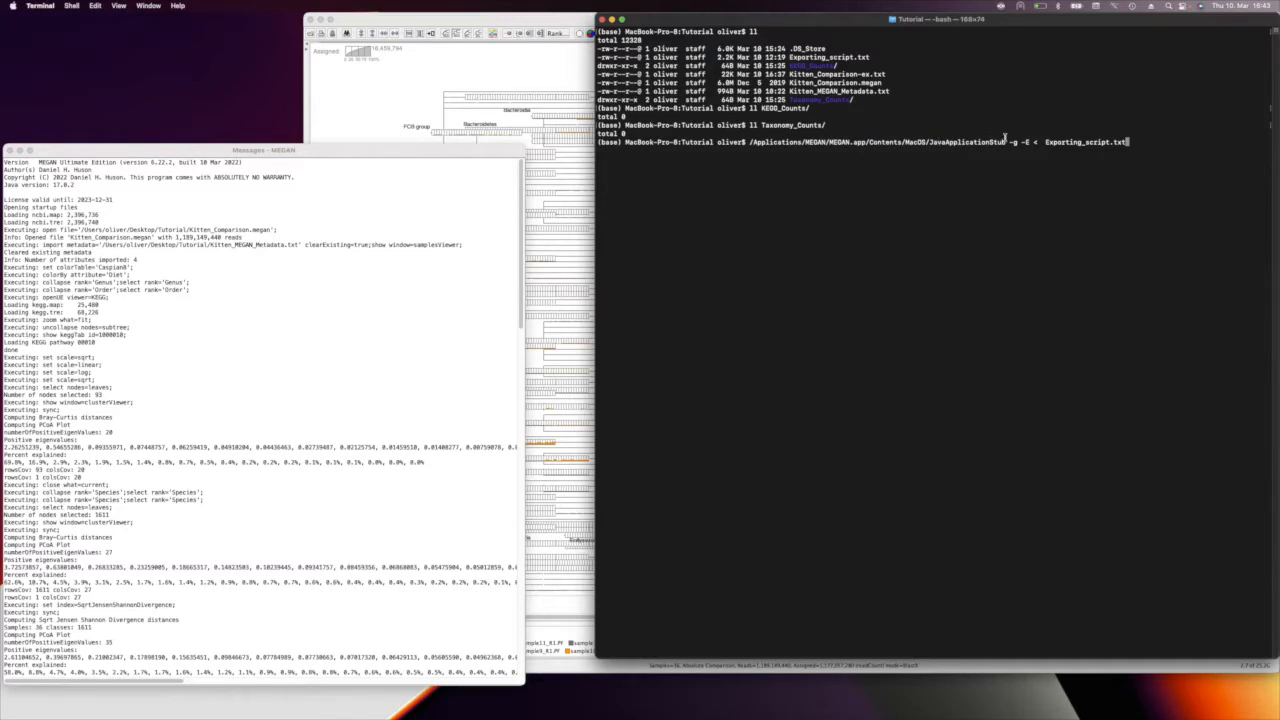
pyautogui.moveTo(1009, 142); pyautogui.dragTo(1031, 142)
pyautogui.click(1045, 160)
pyautogui.moveTo(1031, 142); pyautogui.dragTo(1131, 142)
pyautogui.click(1108, 161)
pyautogui.press('Return')
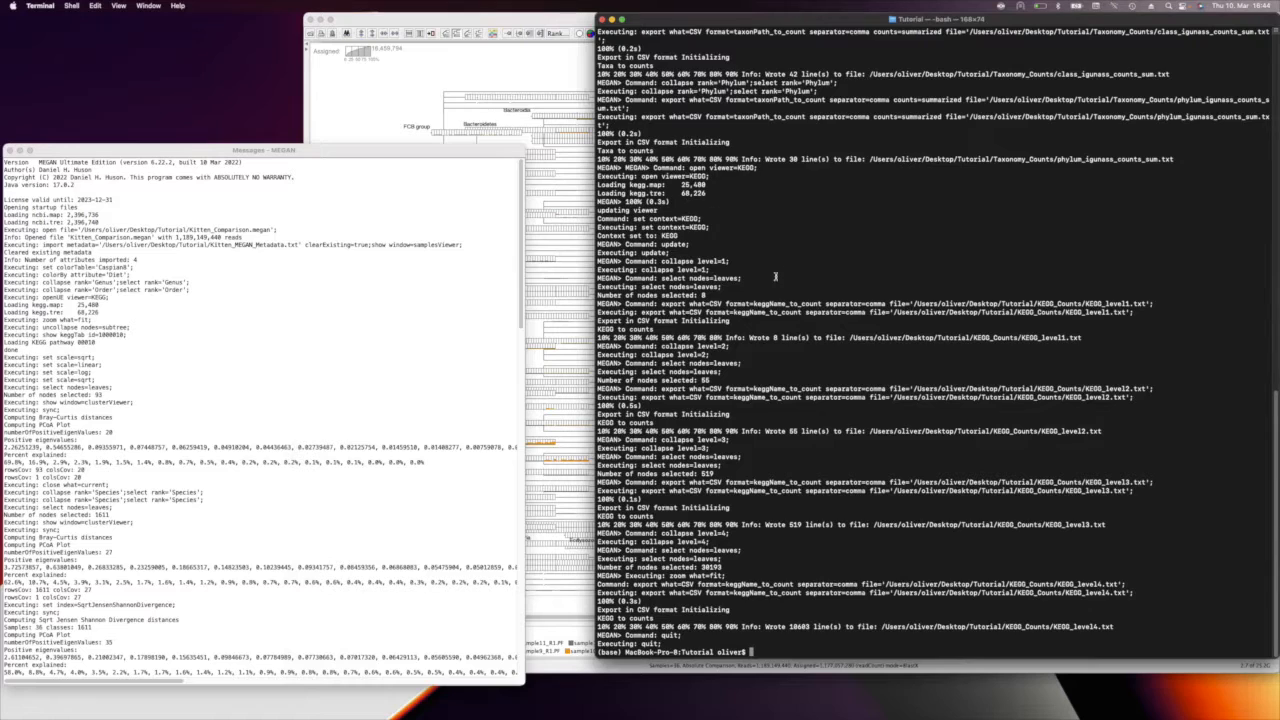
# Step: Examine the script's output log from the KEGG exports back to the file opening, Species collapse and first taxonomy export
pyautogui.scroll(5, 783, 275)
pyautogui.scroll(8, 783, 278)
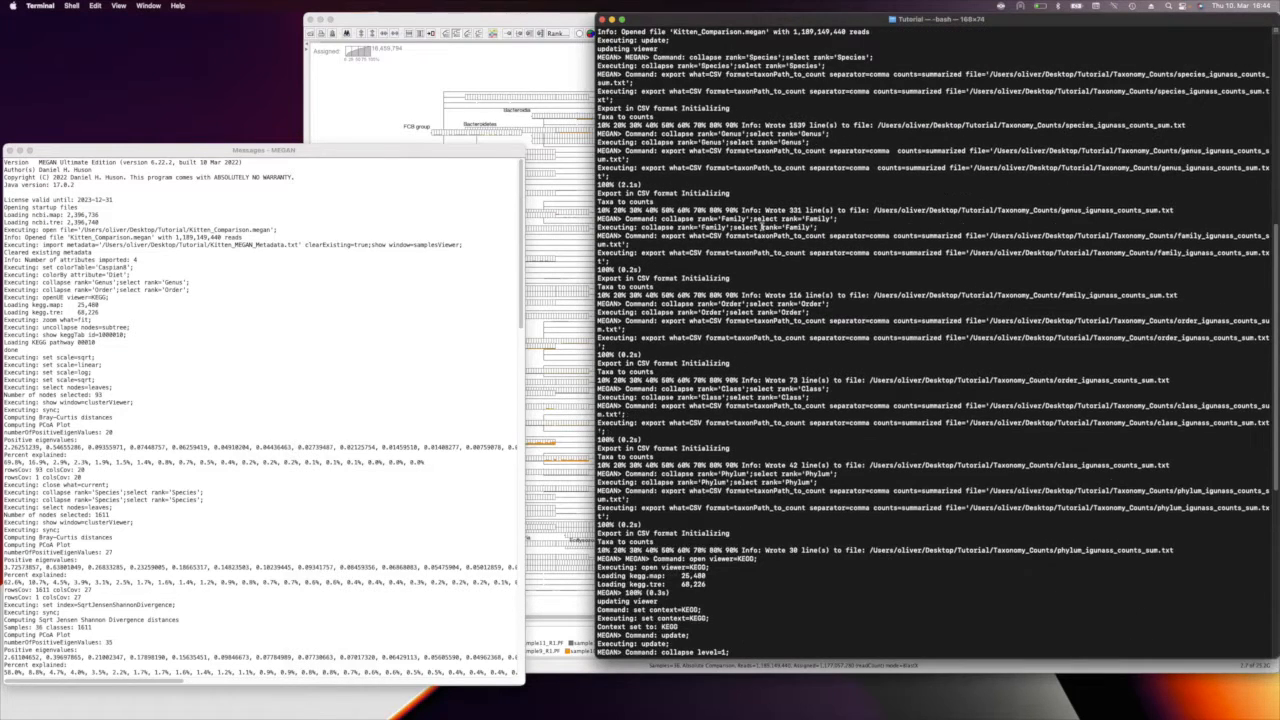
pyautogui.scroll(4, 845, 218)
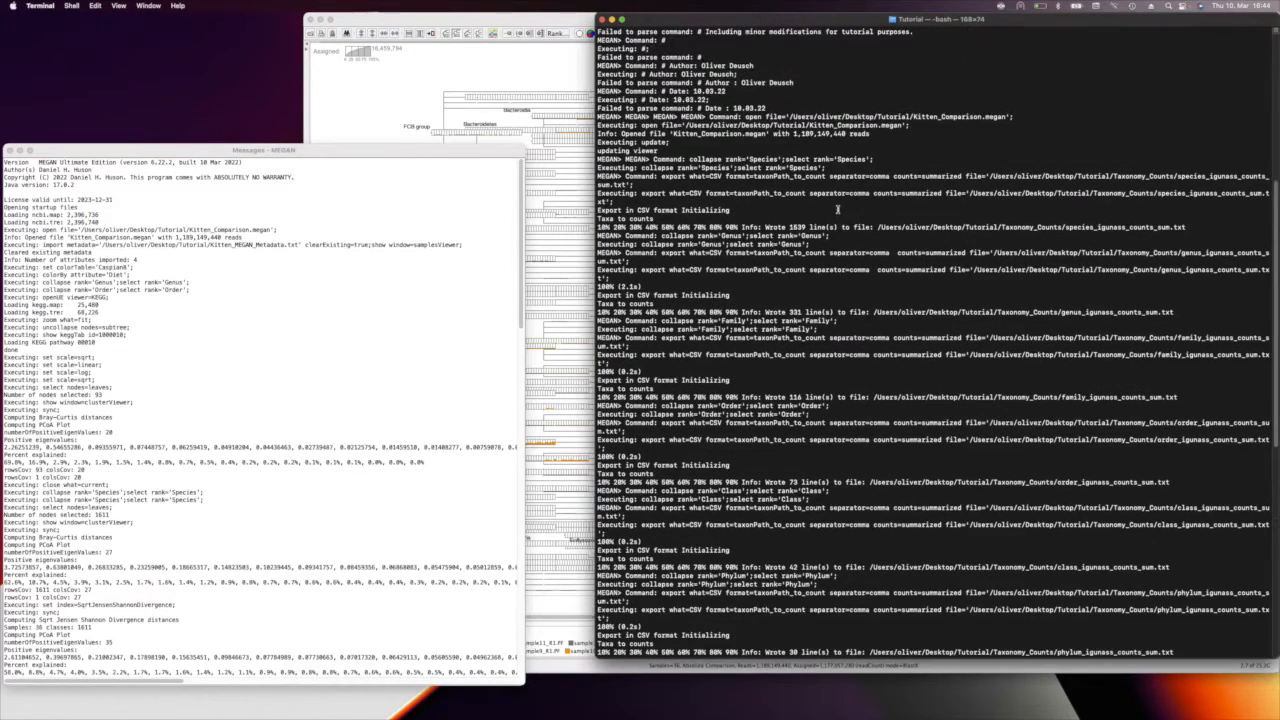
pyautogui.scroll(4, 762, 218)
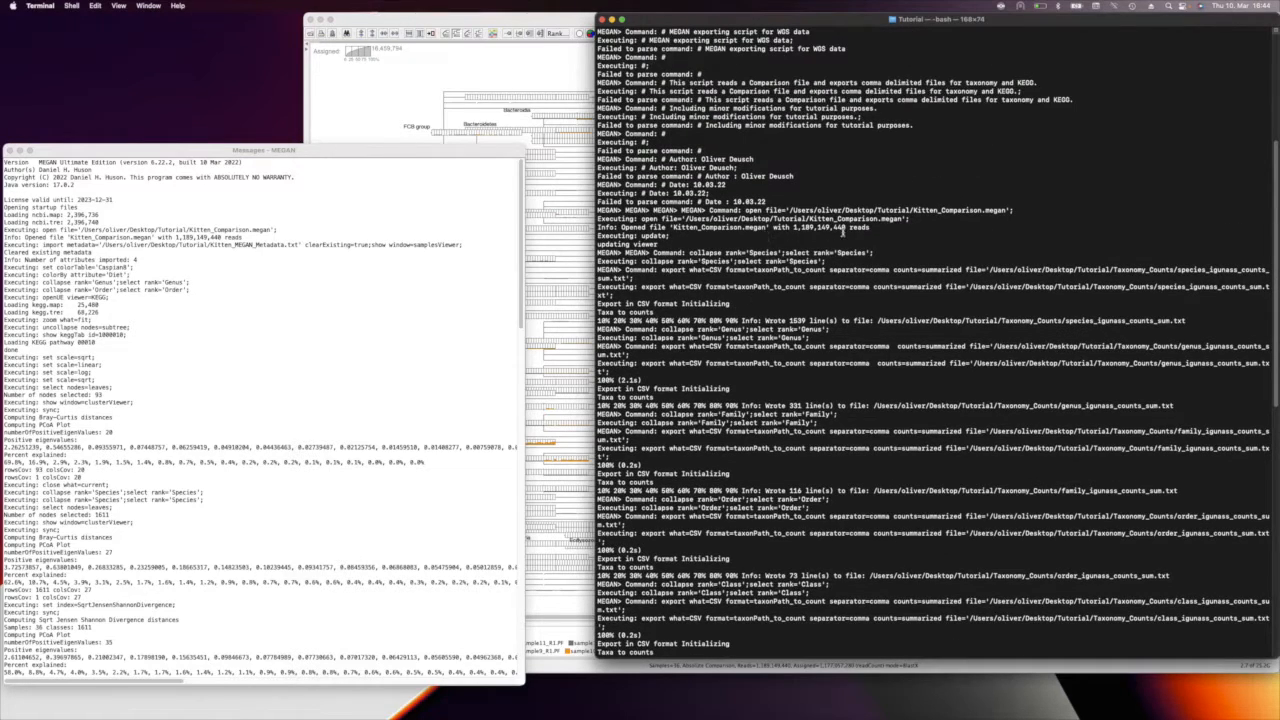
pyautogui.moveTo(921, 220); pyautogui.dragTo(635, 218)
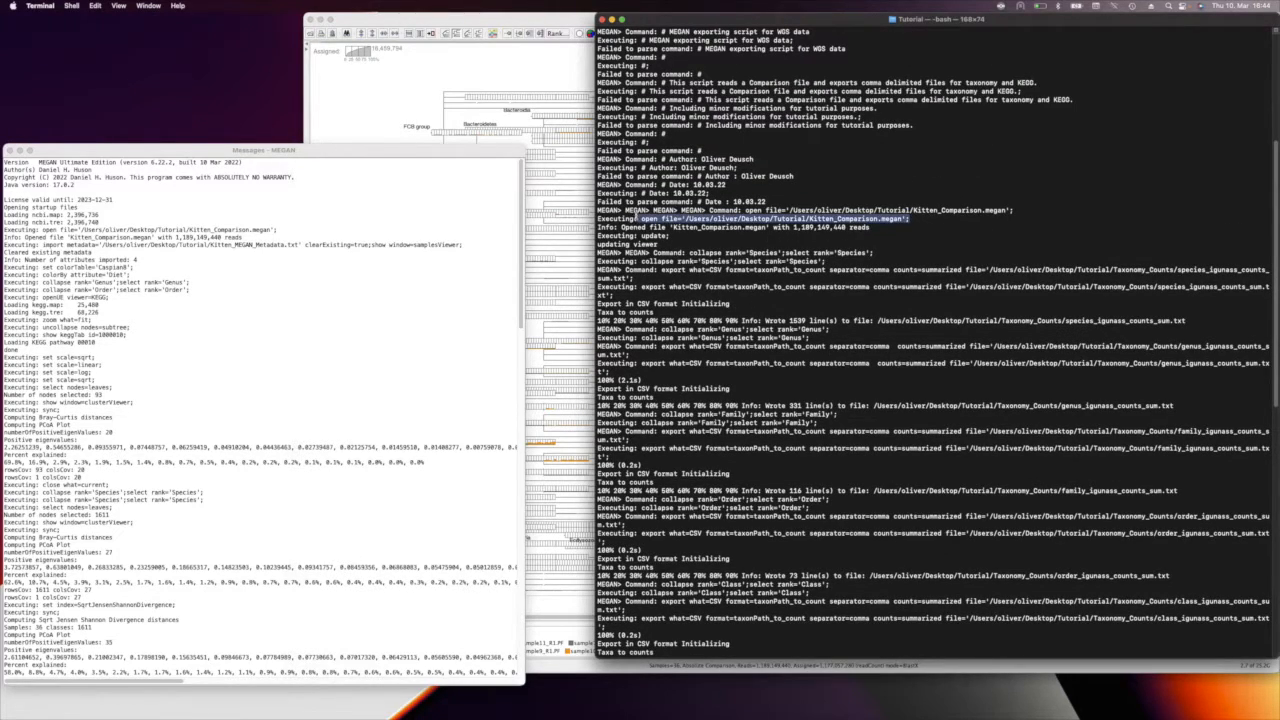
pyautogui.click(691, 239)
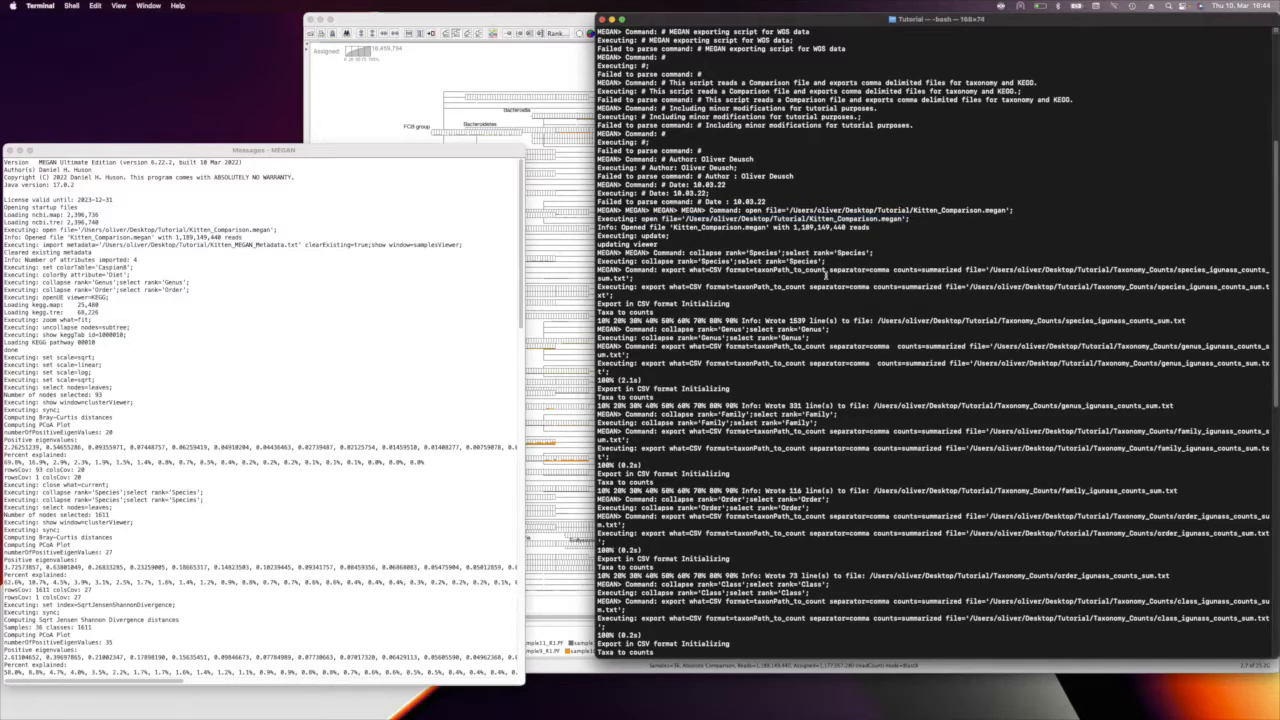
pyautogui.moveTo(700, 261); pyautogui.dragTo(827, 261)
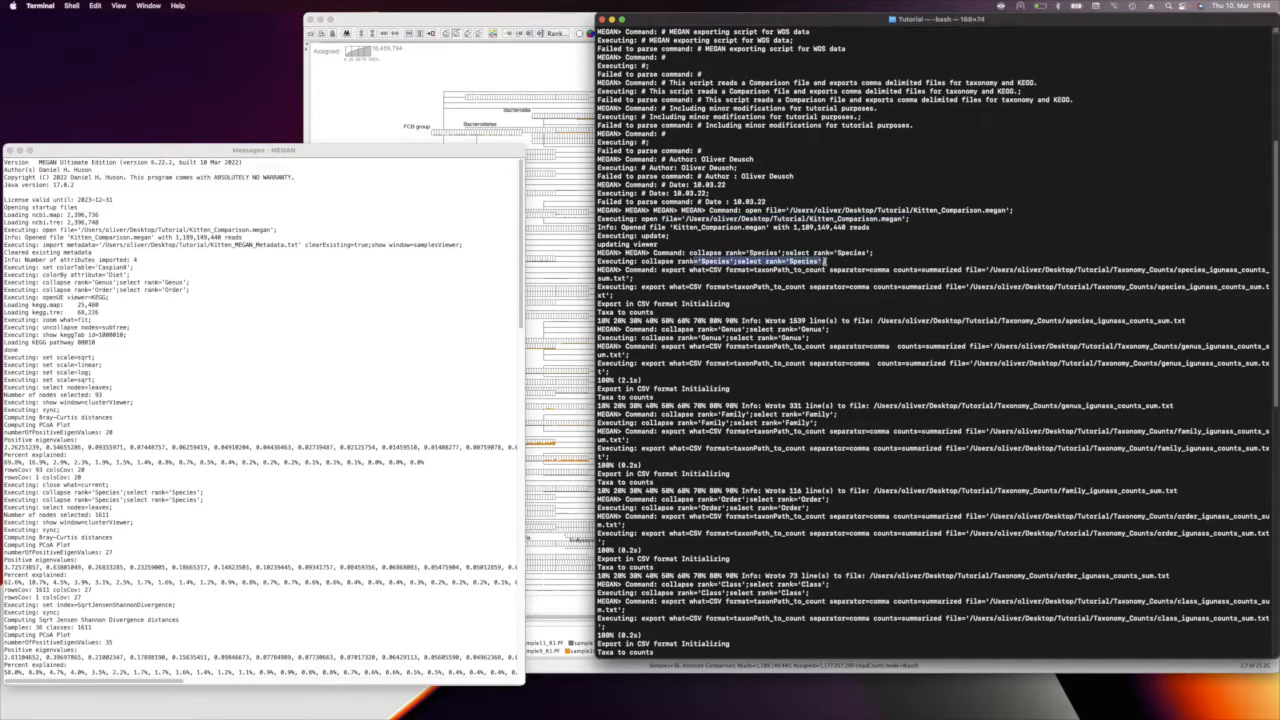
pyautogui.moveTo(643, 270); pyautogui.dragTo(824, 271)
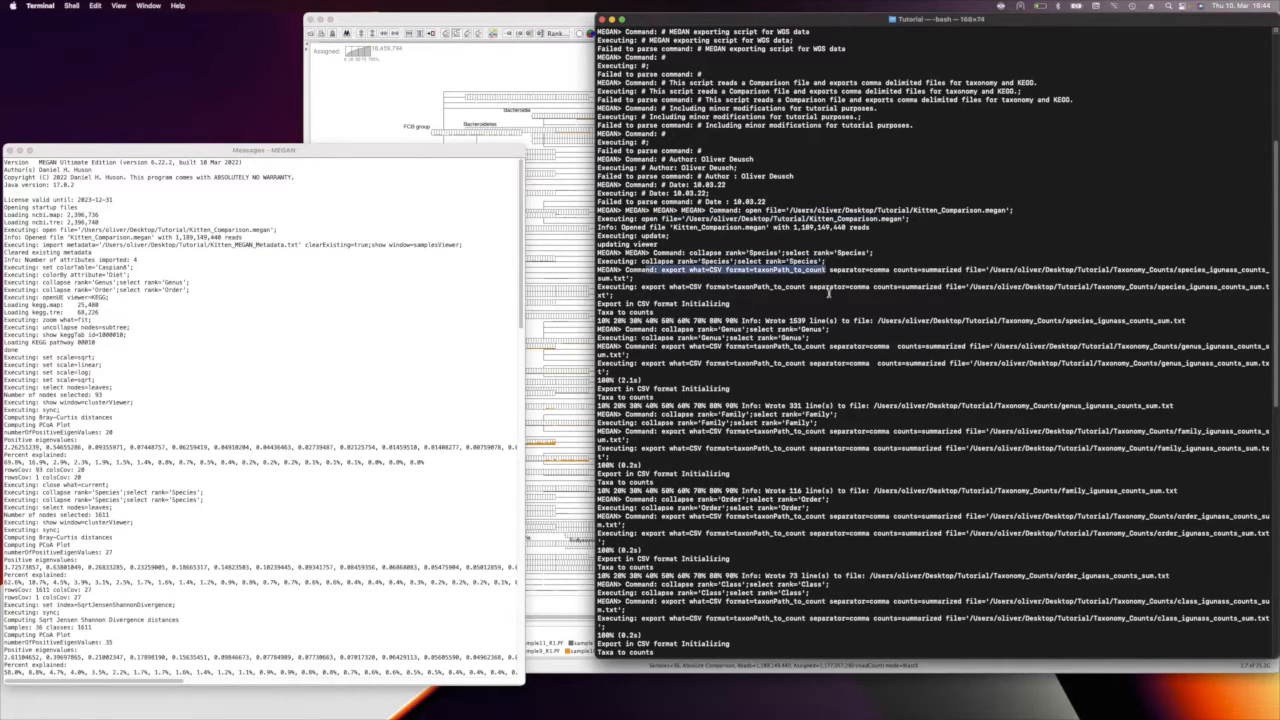
pyautogui.click(826, 295)
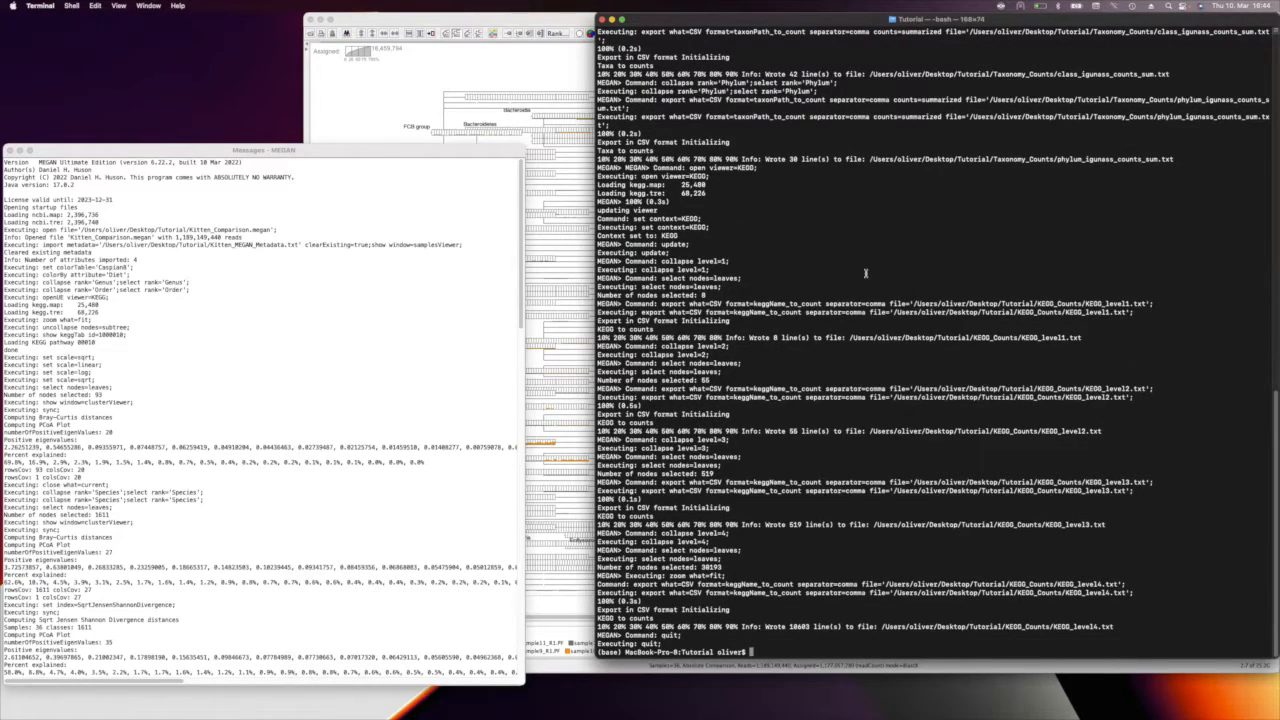
# Step: List the Tutorial folder's contents again with ll and shorten the Terminal window
pyautogui.write('ll')
pyautogui.press('Return')
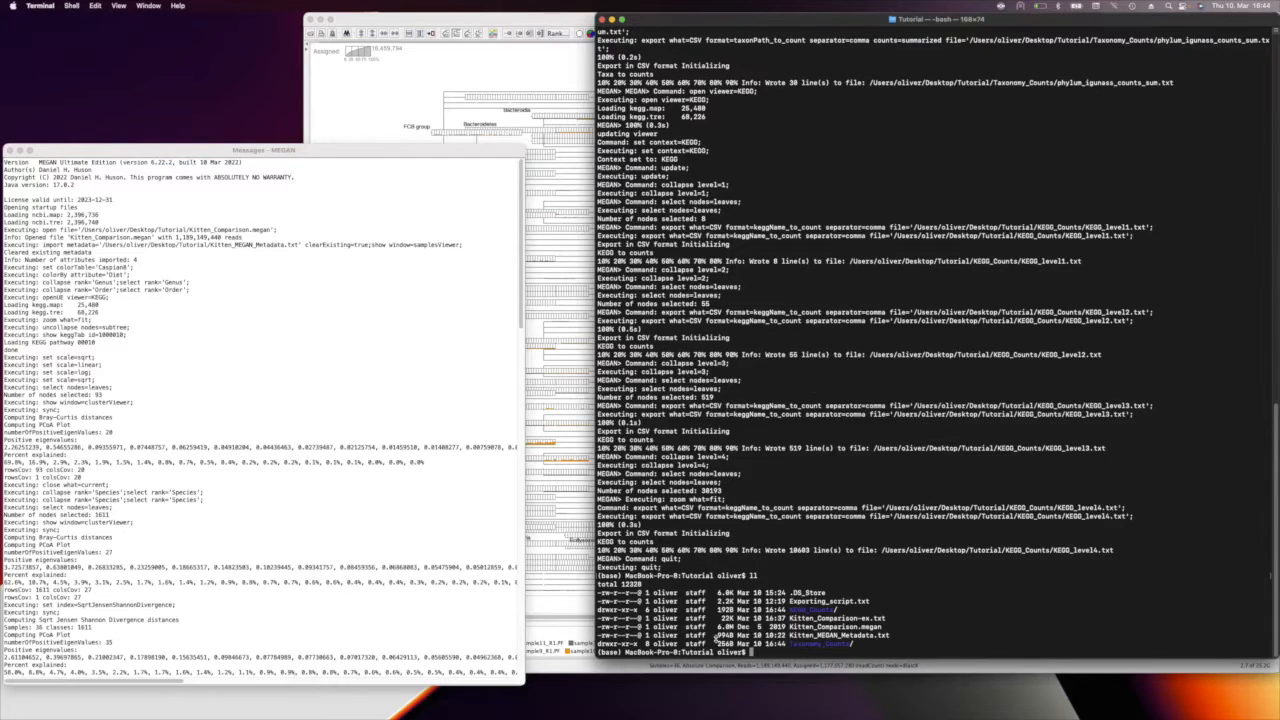
pyautogui.moveTo(716, 660); pyautogui.dragTo(720, 583)
# Step: List the newly exported files in the KEGG_Counts and Taxonomy_Counts folders with ll
pyautogui.write('ll KE')
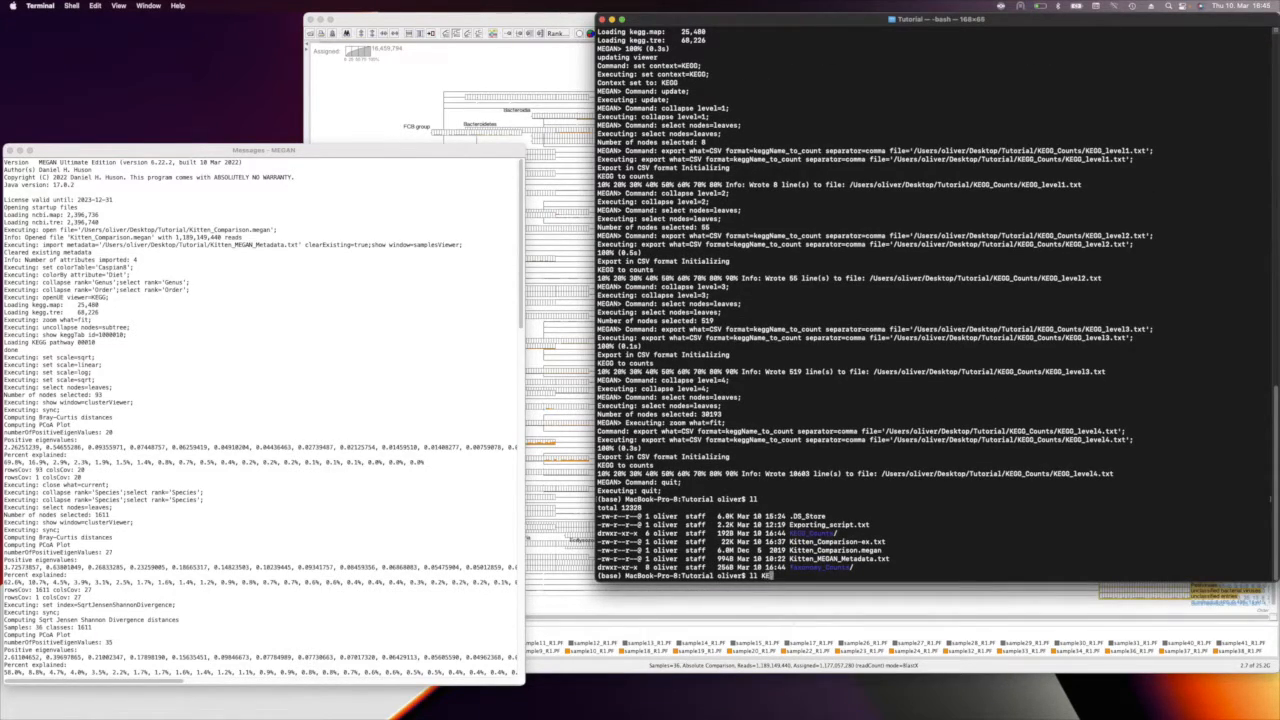
pyautogui.press('Tab')
pyautogui.press('Return')
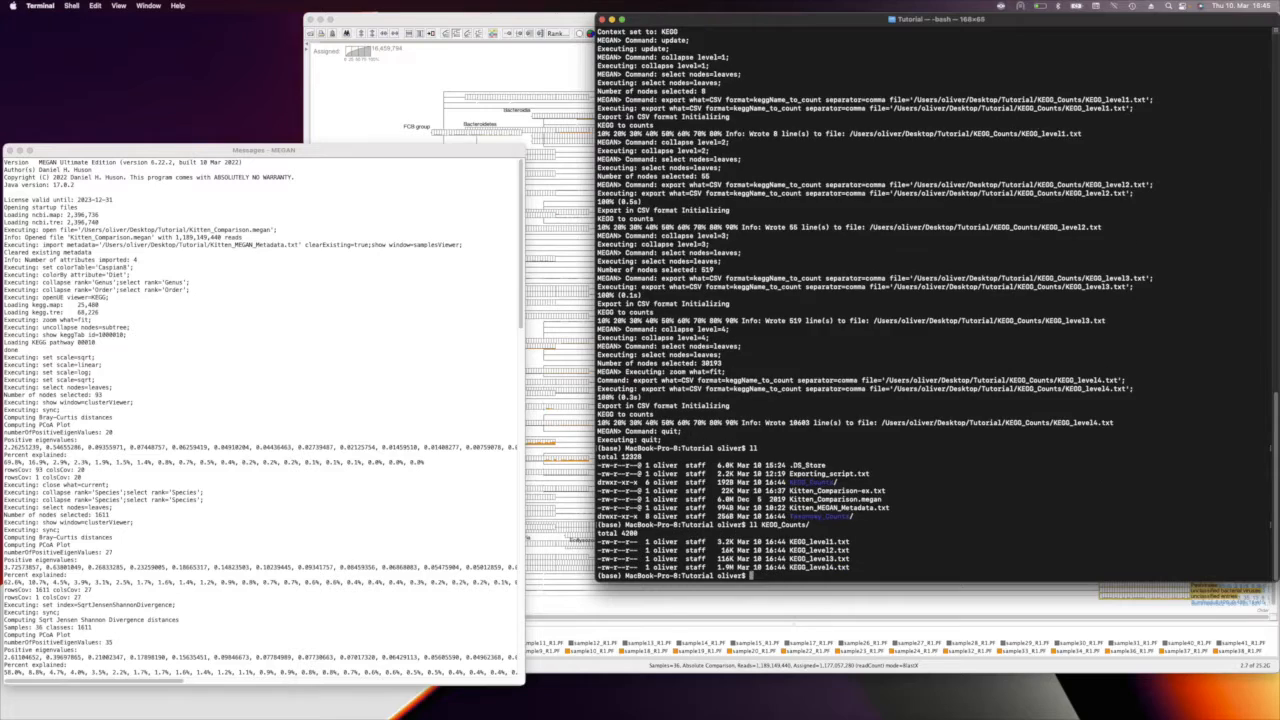
pyautogui.write('ll T')
pyautogui.press('Tab')
pyautogui.press('Return')
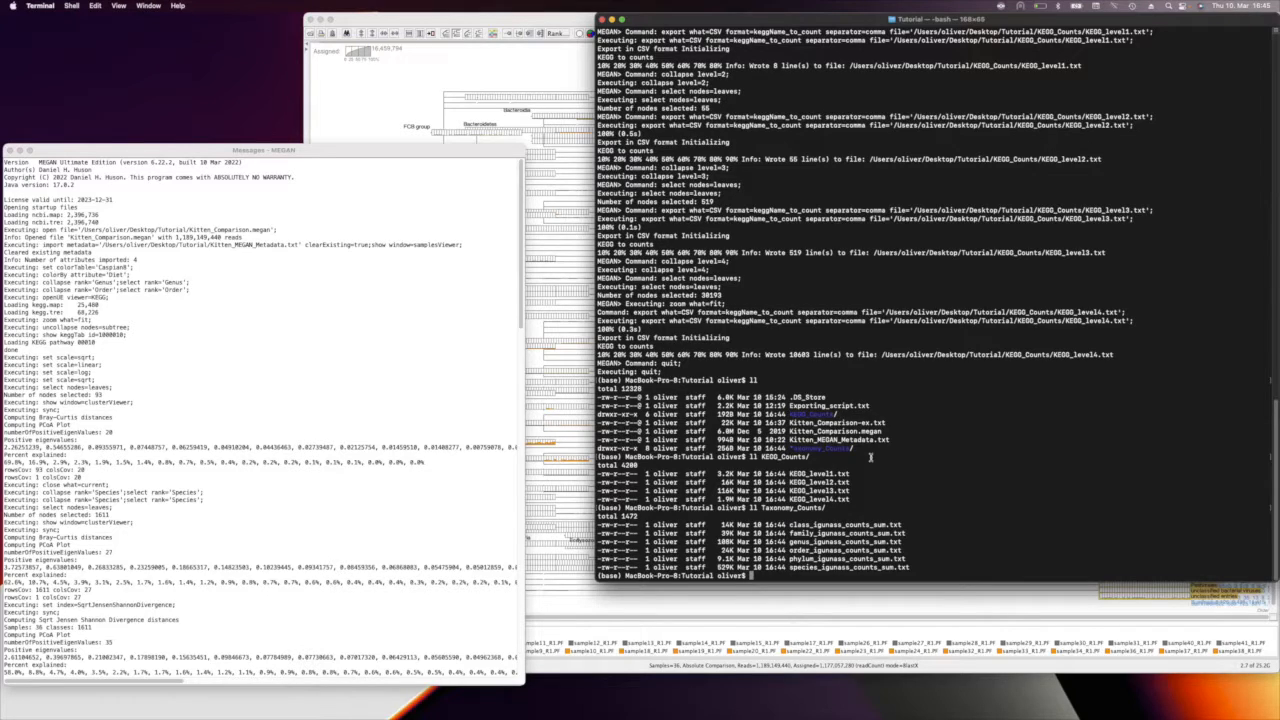
# Step: Switch to the Finder window showing the Tutorial folder and open KEGG_Counts
pyautogui.hotkey('ctrl', 'Up')
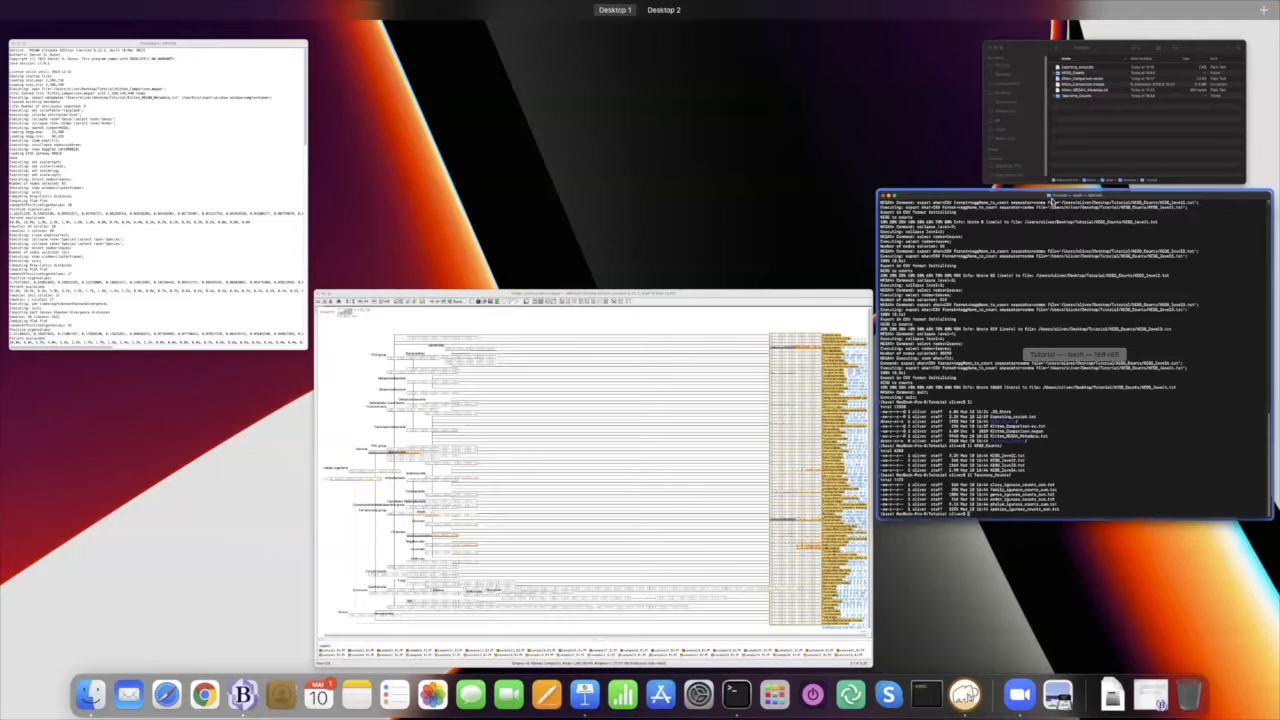
pyautogui.moveTo(1080, 152); pyautogui.dragTo(1063, 149)
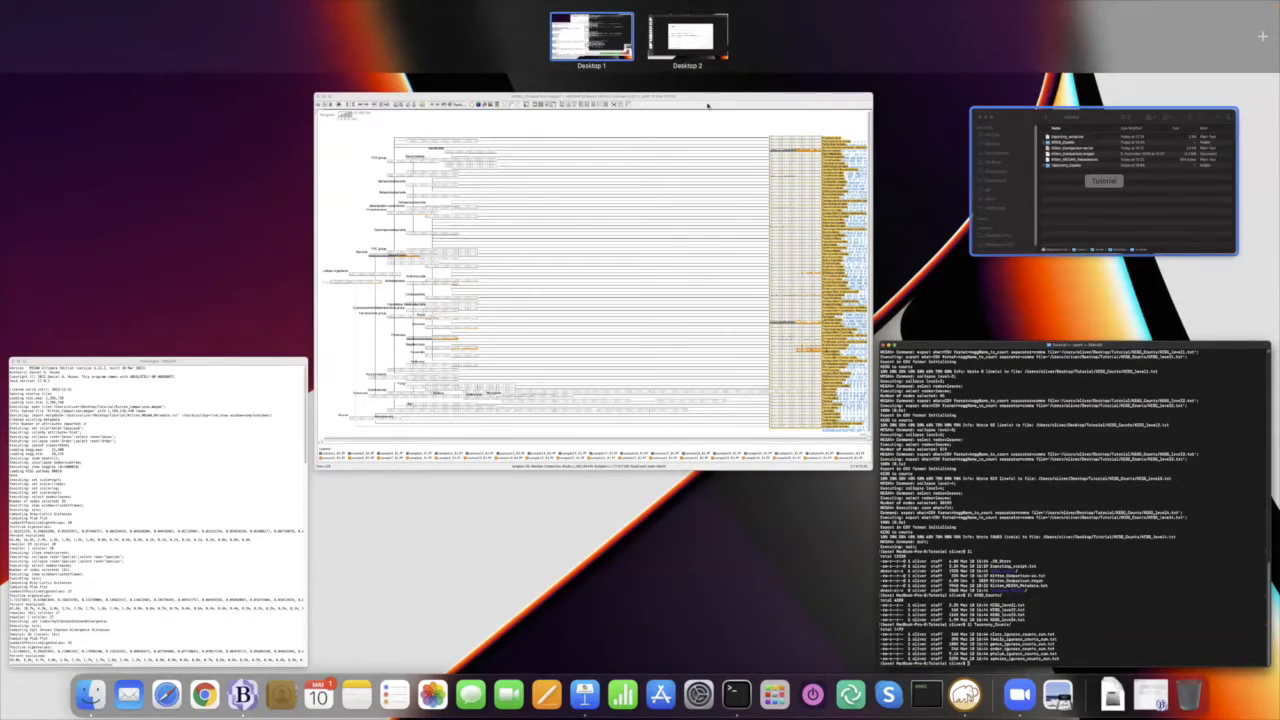
pyautogui.click(1047, 217)
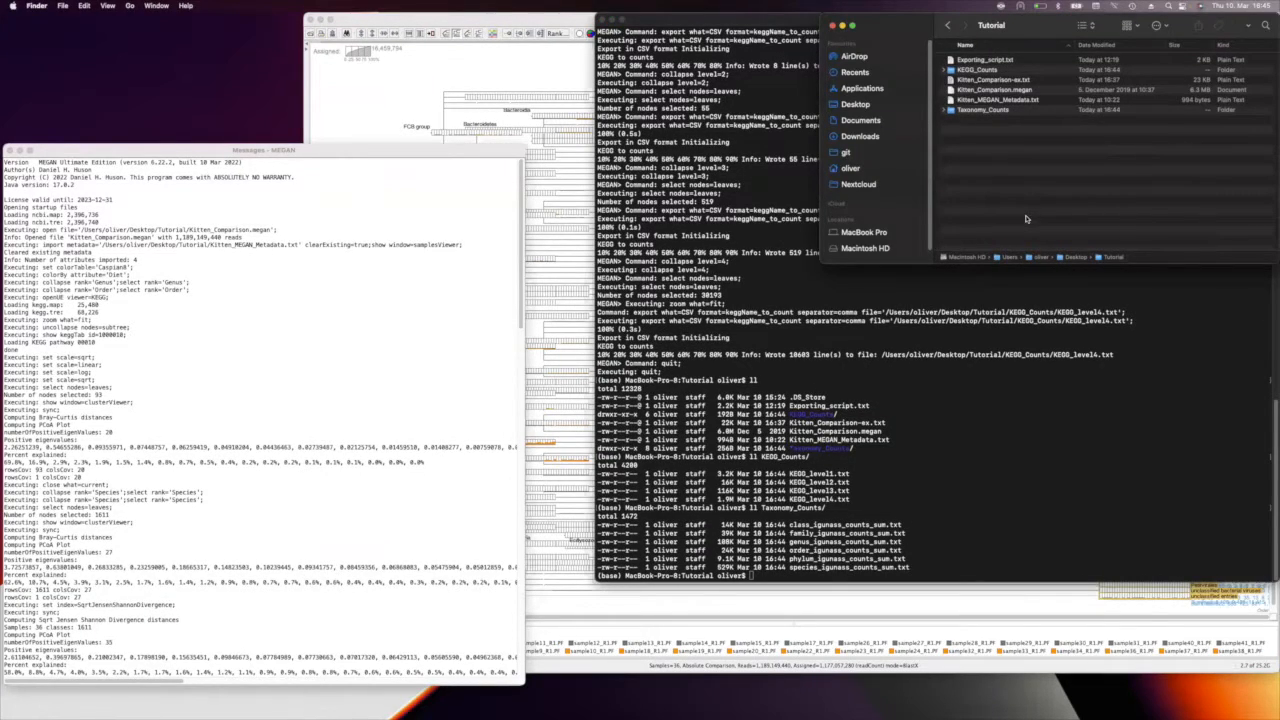
pyautogui.doubleClick(990, 71)
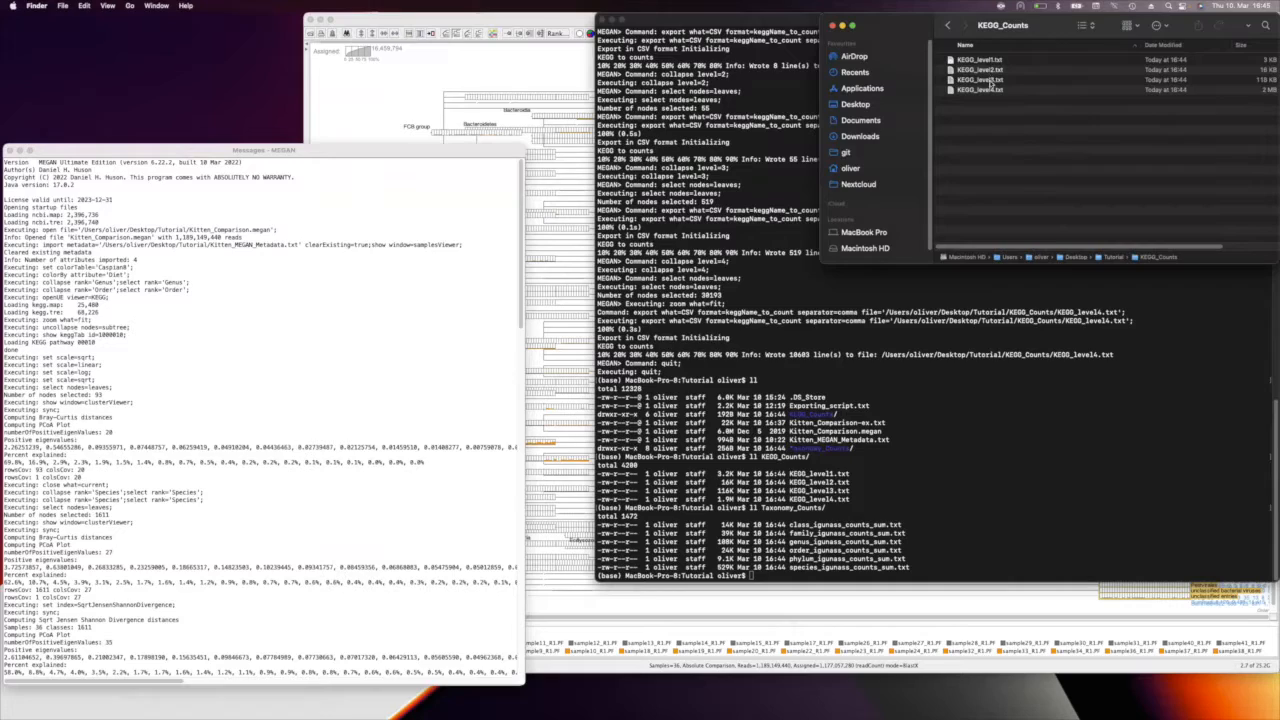
# Step: Open KEGG_level2.txt from the KEGG_Counts folder in Numbers
pyautogui.rightClick(985, 72)
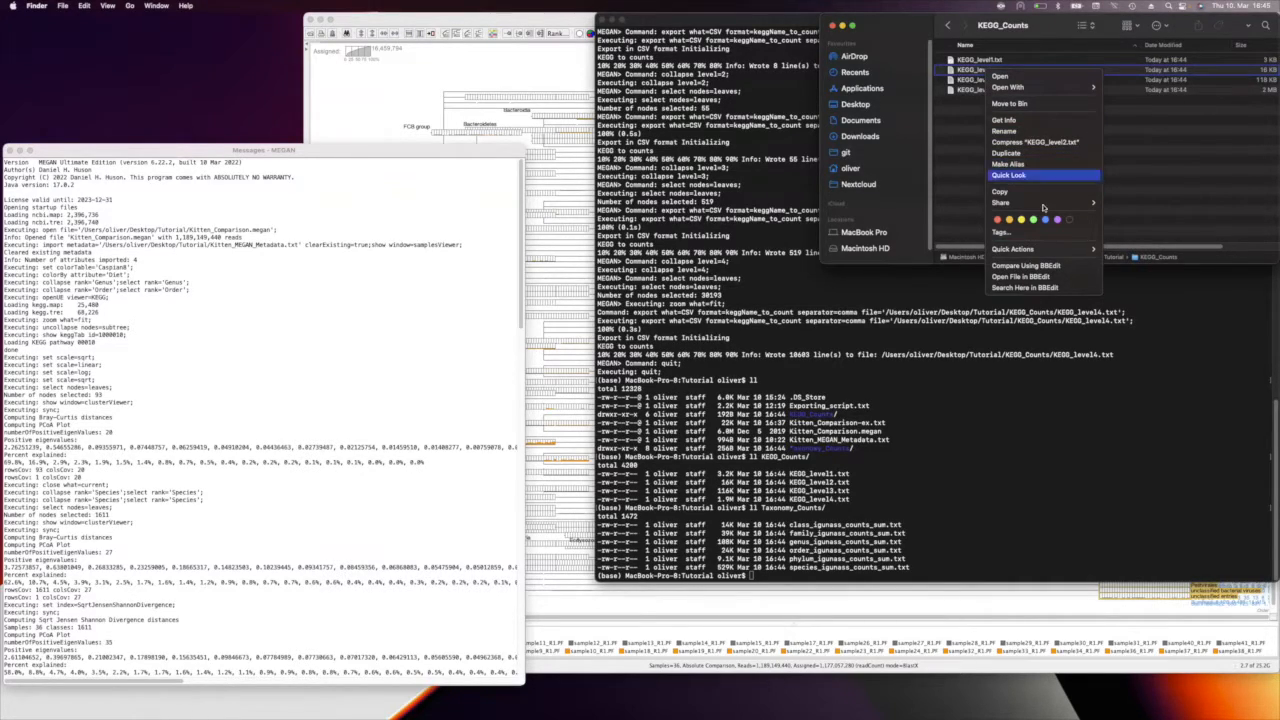
pyautogui.moveTo(1038, 88)
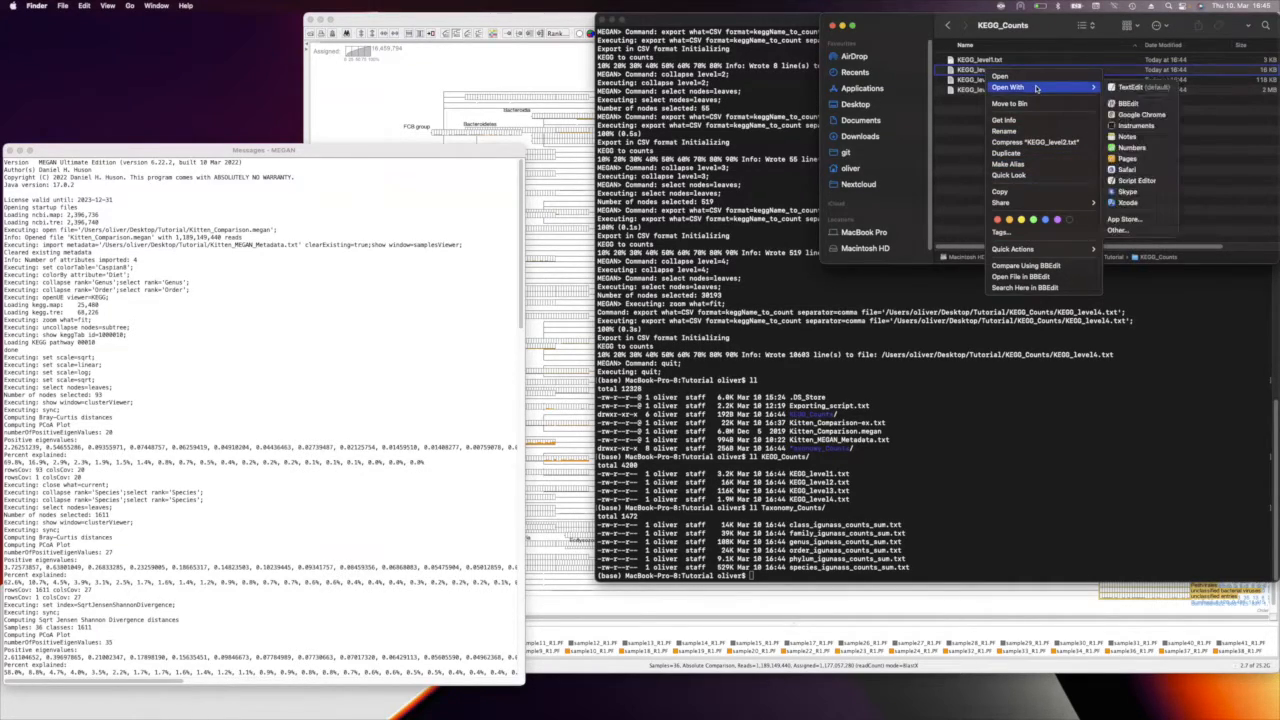
pyautogui.click(1131, 150)
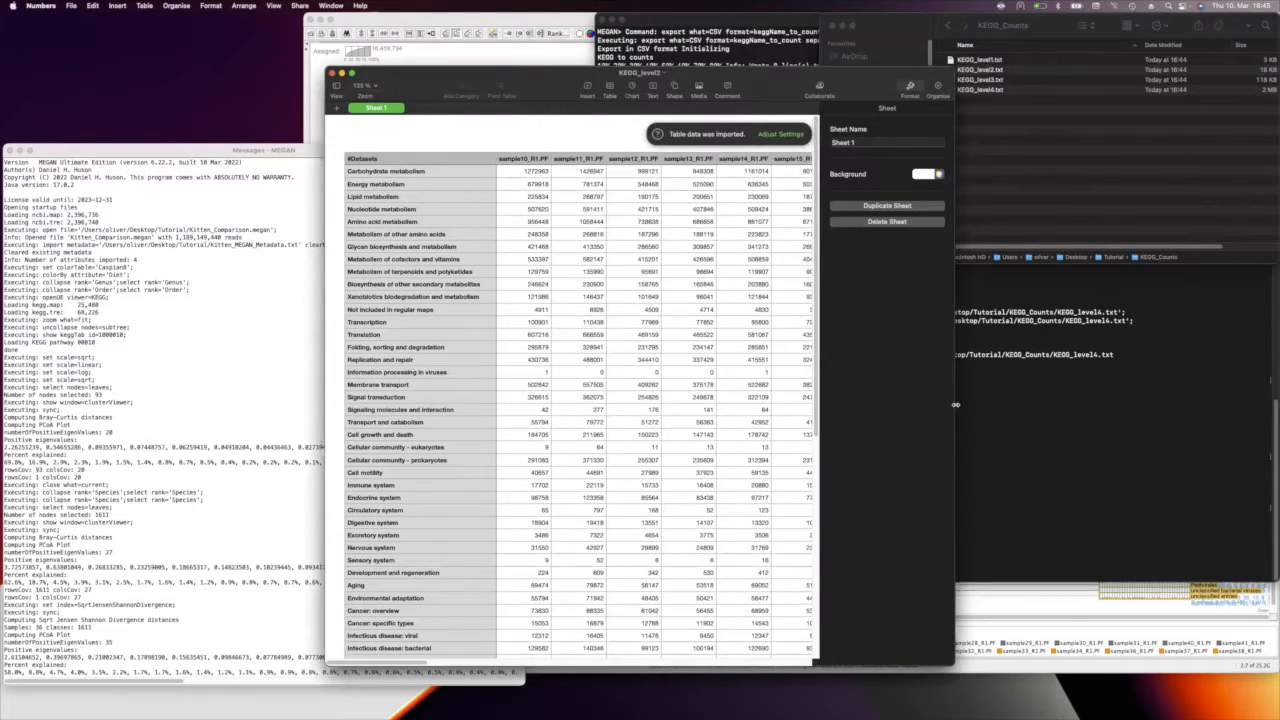
# Step: Widen and reposition the KEGG_level2 spreadsheet window to view its counts per sample, and close it
pyautogui.doubleClick(955, 404)
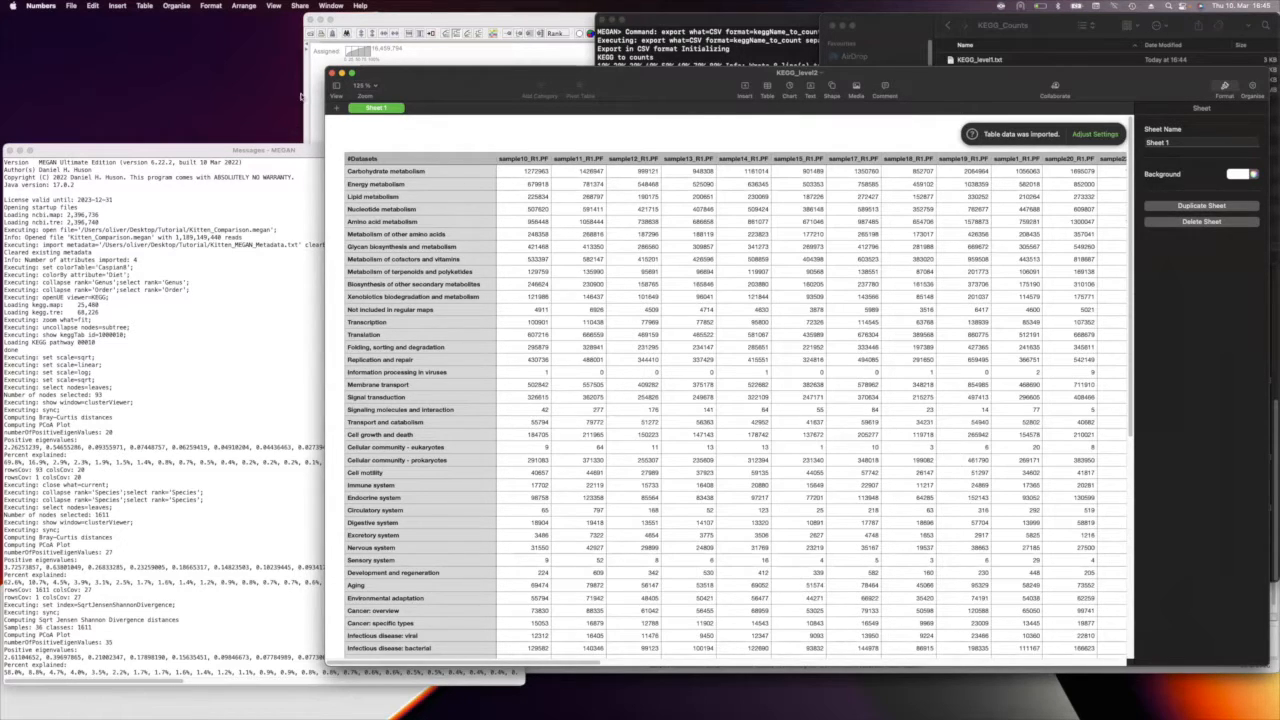
pyautogui.moveTo(475, 84); pyautogui.dragTo(546, 24)
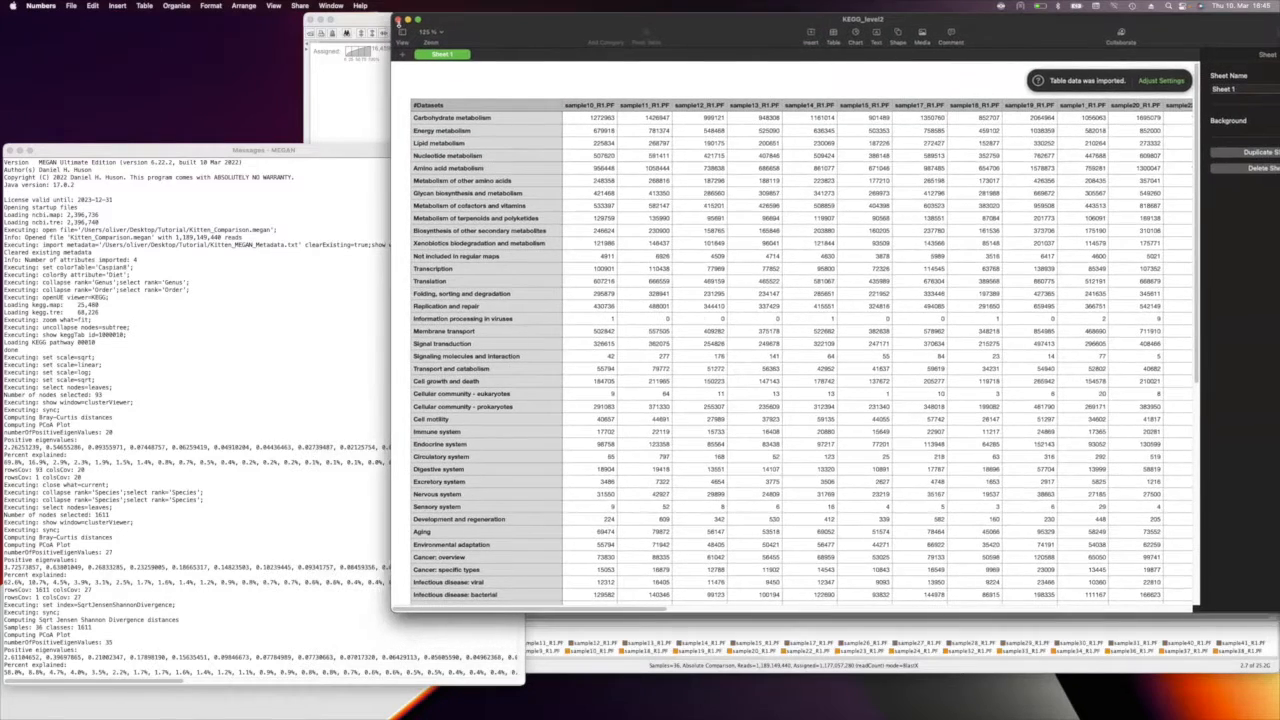
pyautogui.click(398, 19)
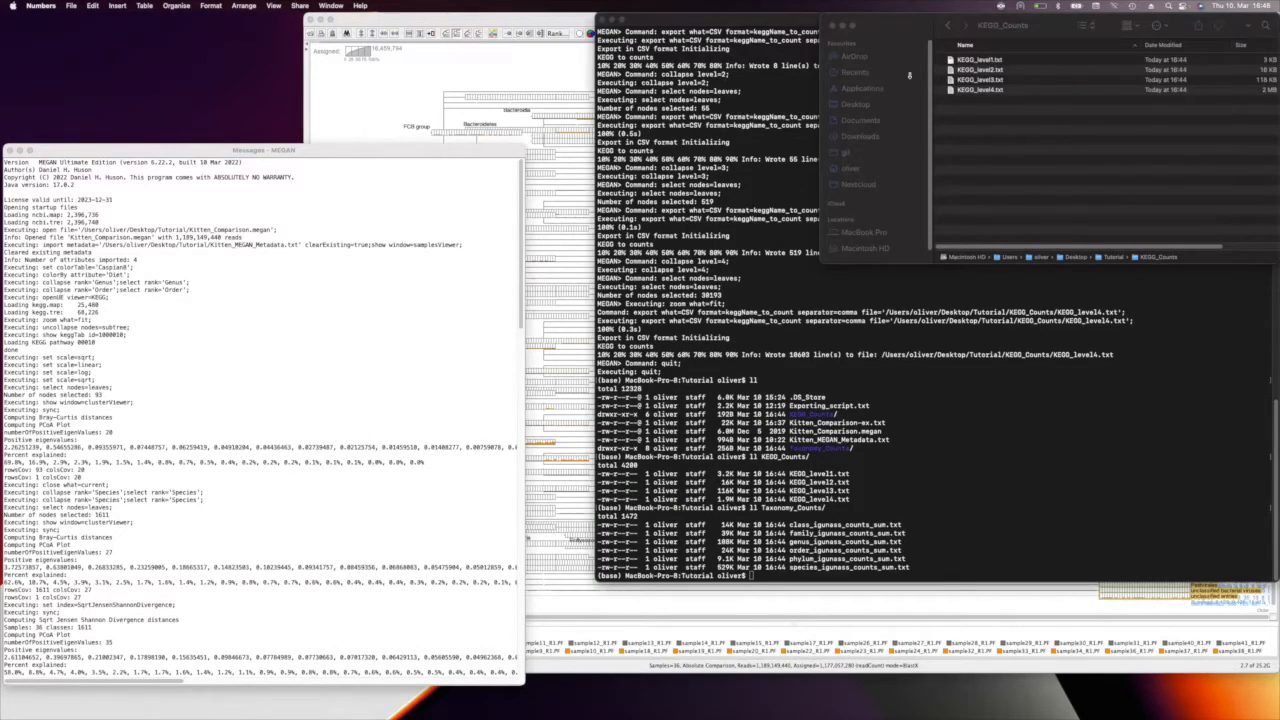
# Step: Return to the MEGAN Kitten_Comparison window and list the command syntax in the message window
pyautogui.click(751, 234)
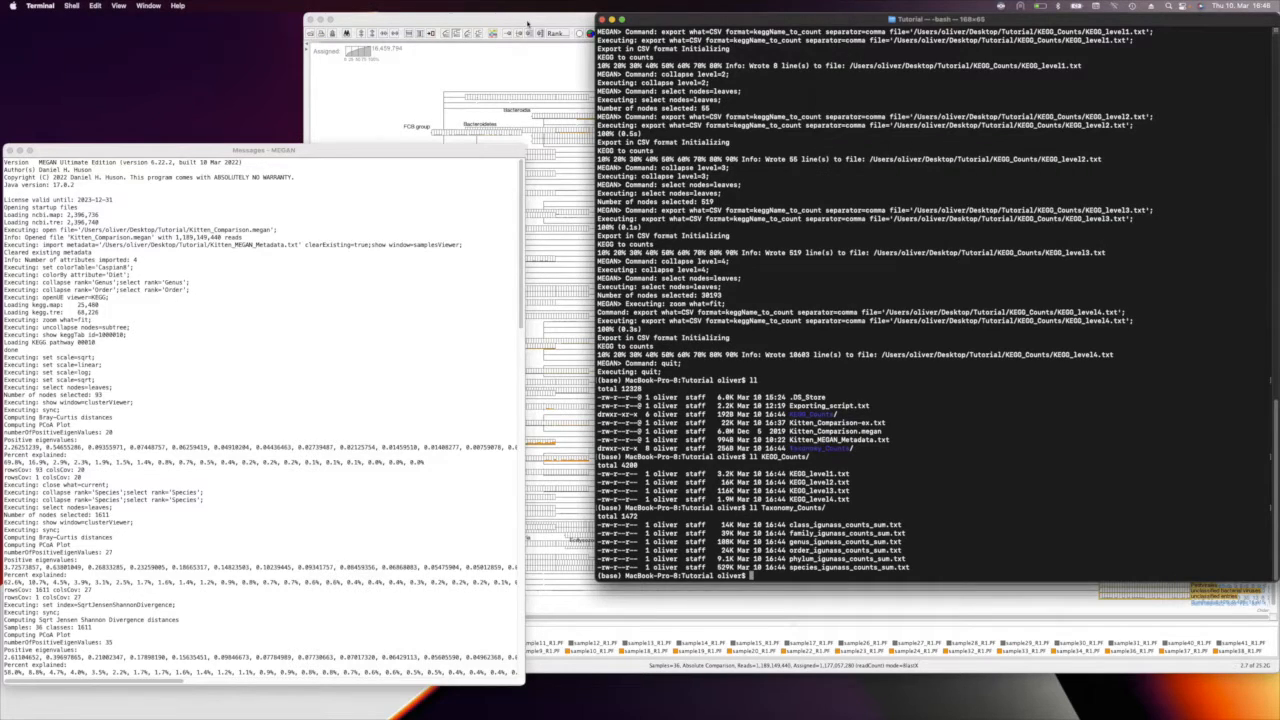
pyautogui.click(528, 22)
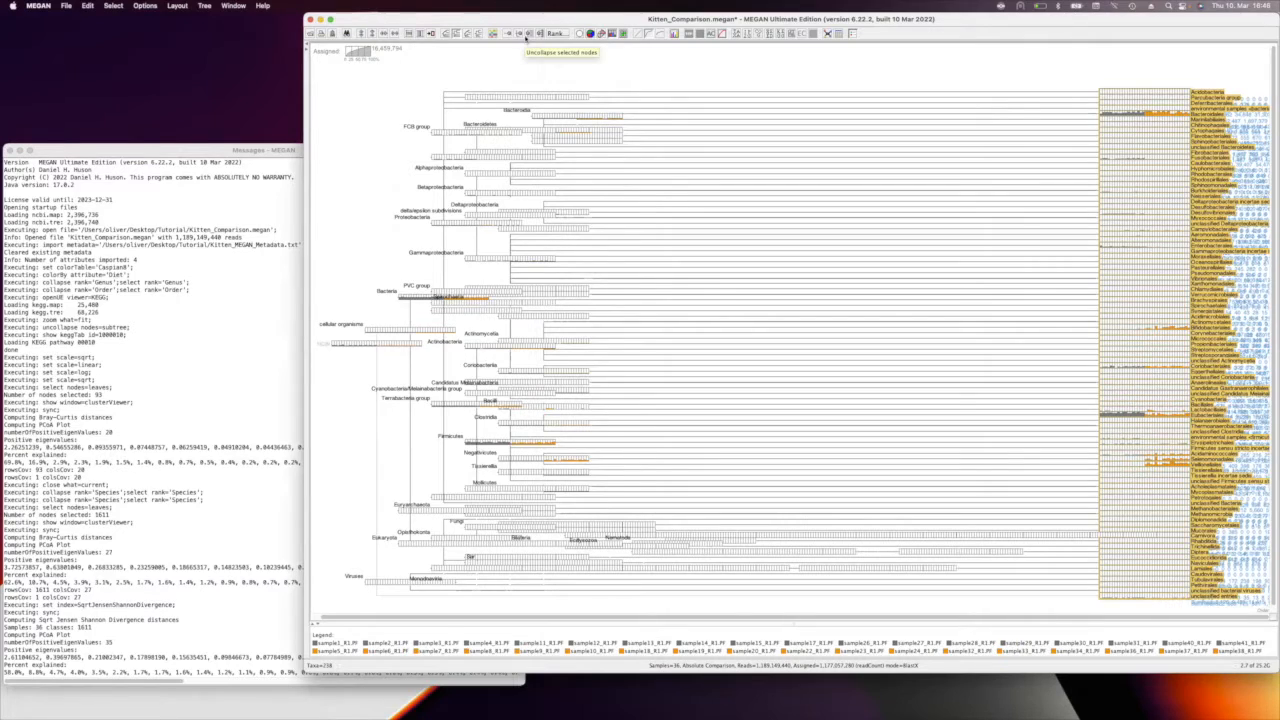
pyautogui.moveTo(523, 18)
pyautogui.mouseDown()
pyautogui.moveTo(445, 4)
pyautogui.moveTo(523, 5)
pyautogui.mouseUp()
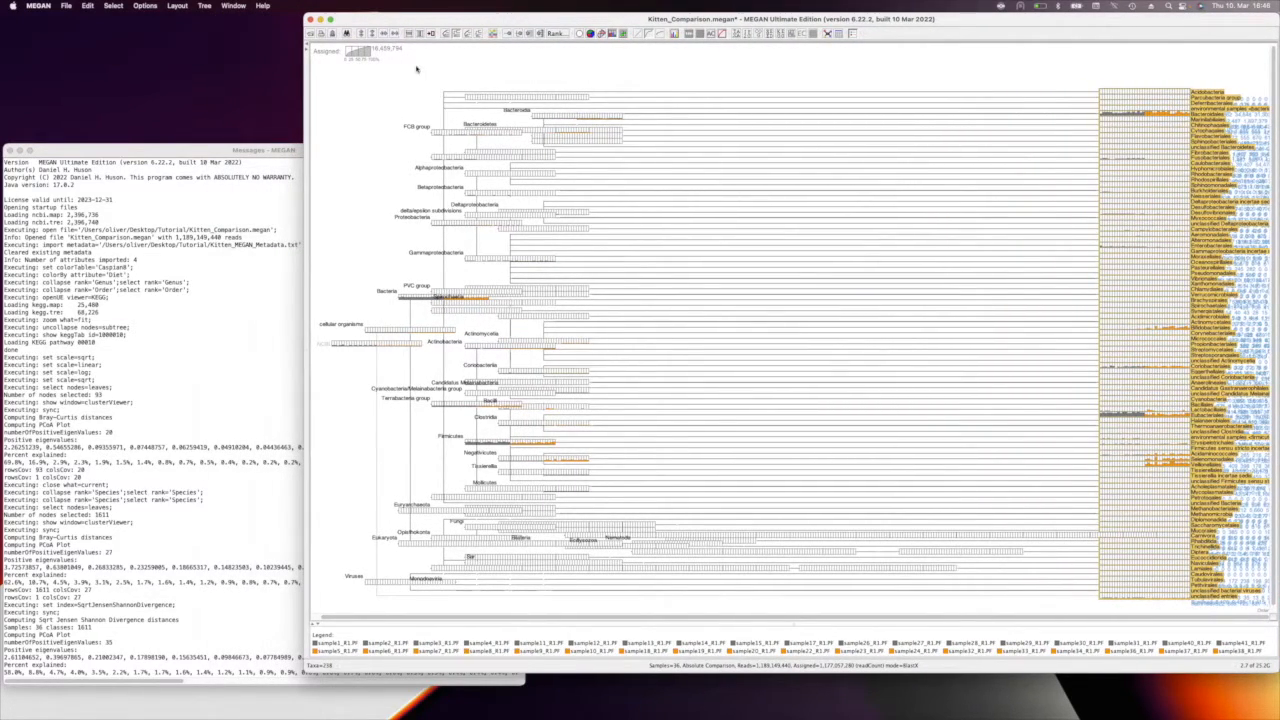
pyautogui.click(200, 151)
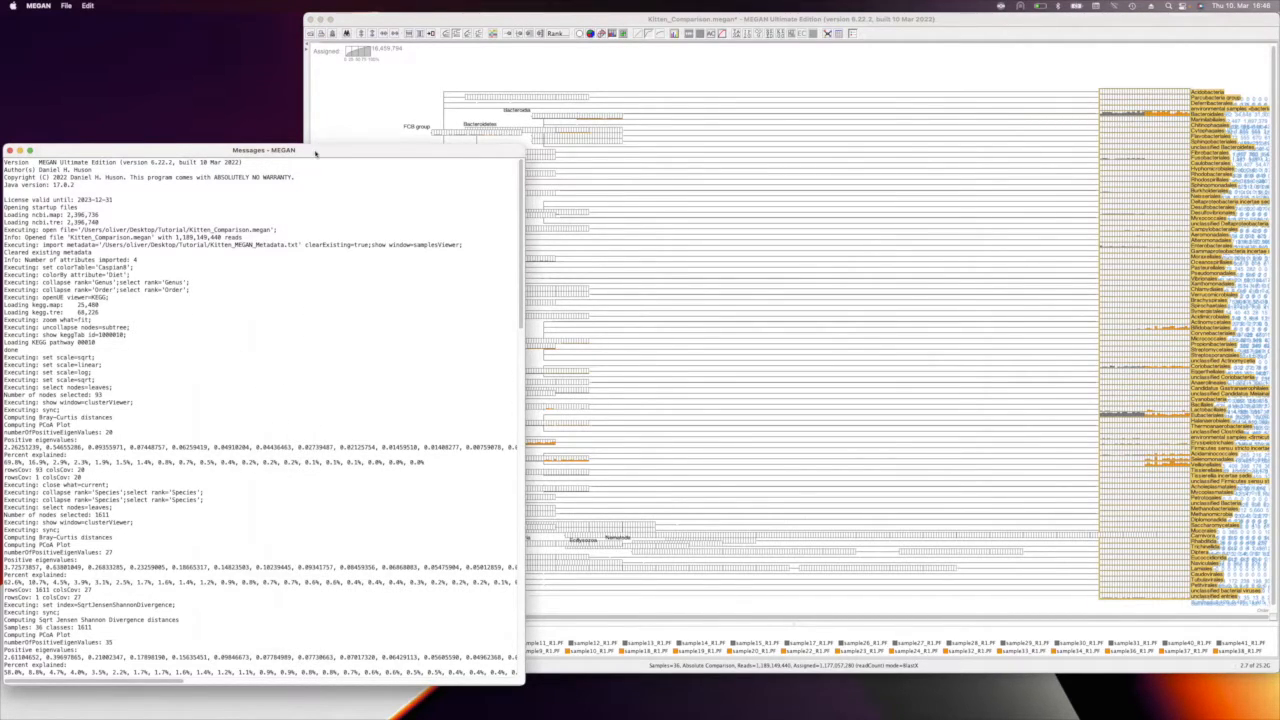
pyautogui.click(384, 16)
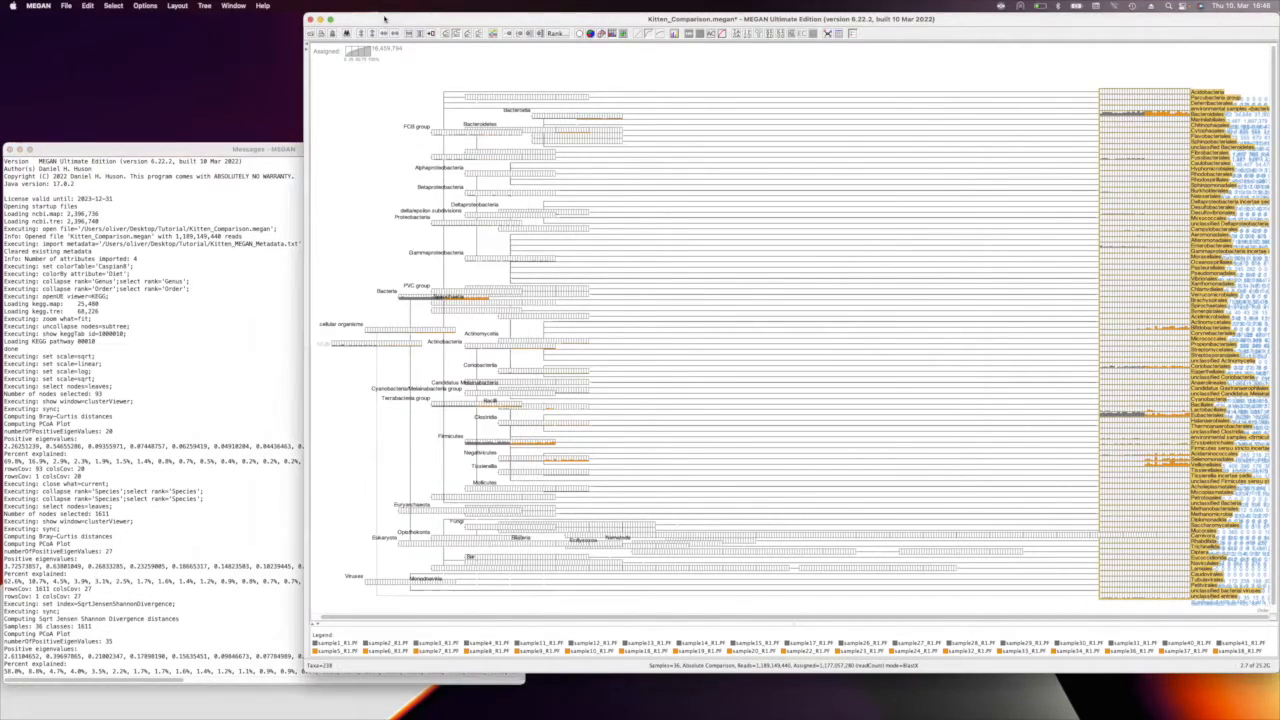
pyautogui.click(234, 6)
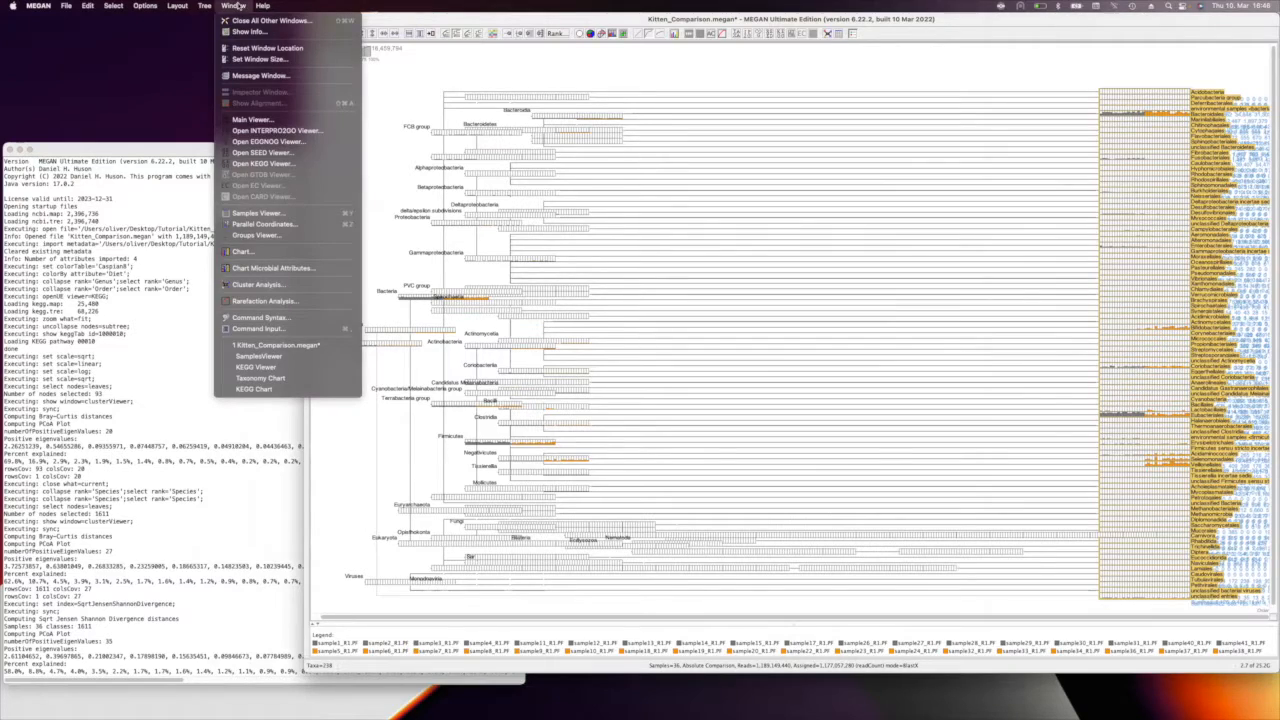
pyautogui.click(274, 319)
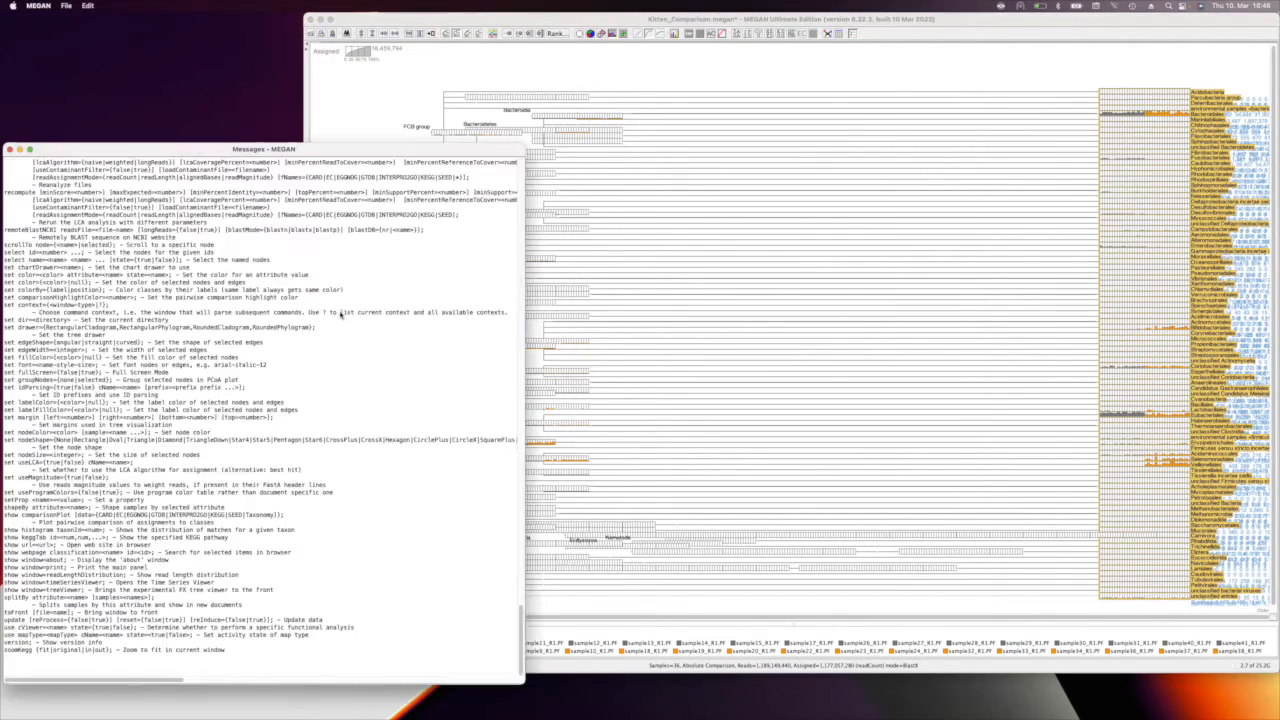
# Step: Highlight the set fillColor entry in the command list, and move and narrow the Messages window
pyautogui.tripleClick(264, 352)
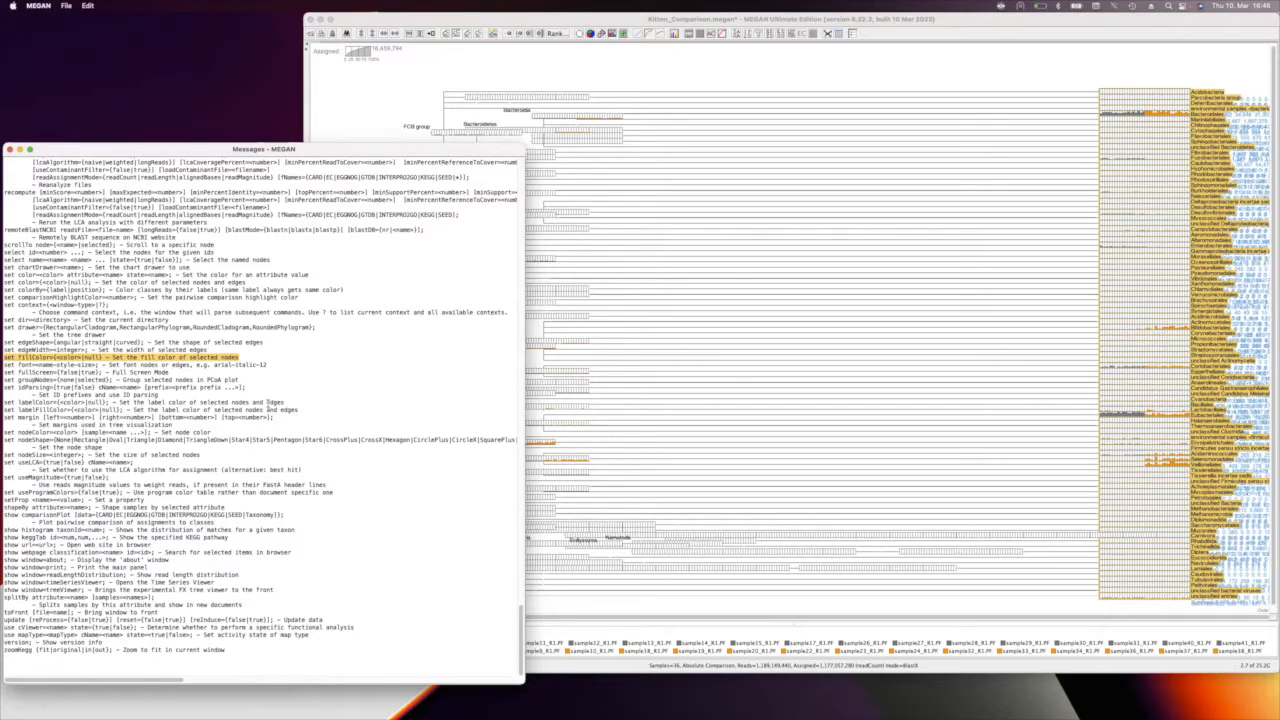
pyautogui.click(184, 114)
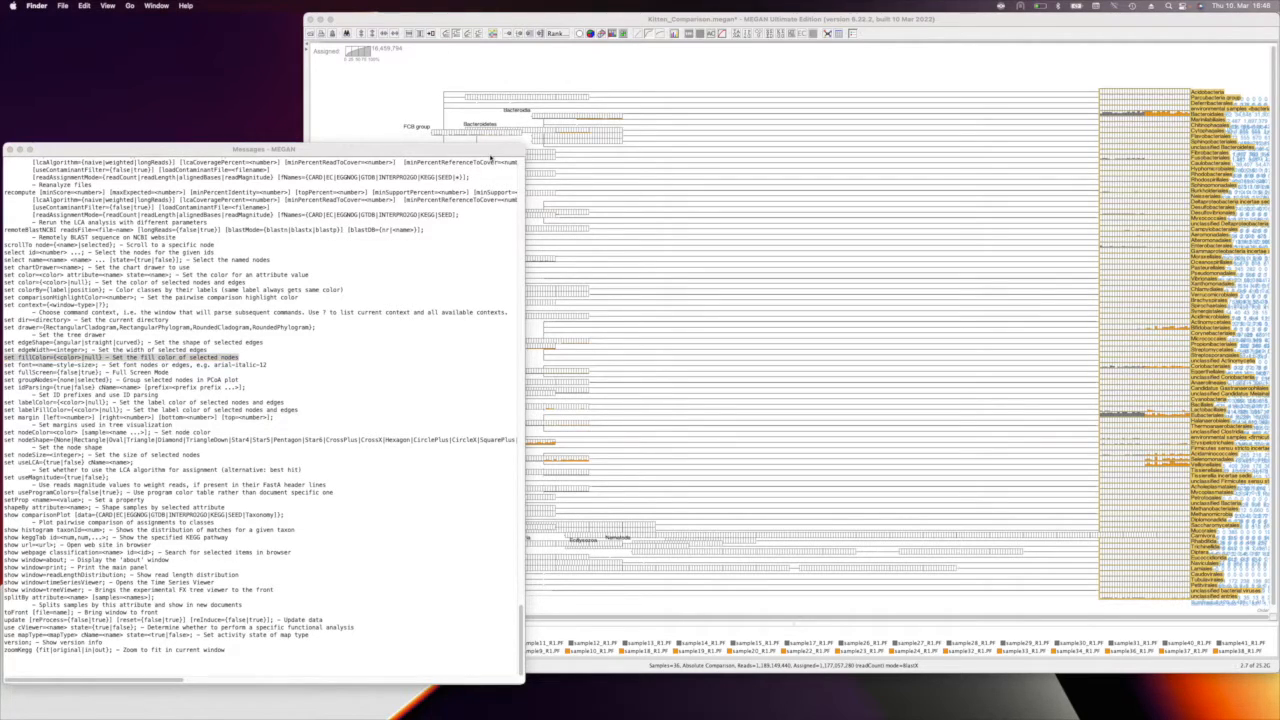
pyautogui.moveTo(482, 155); pyautogui.dragTo(465, 5)
pyautogui.moveTo(518, 552); pyautogui.dragTo(349, 608)
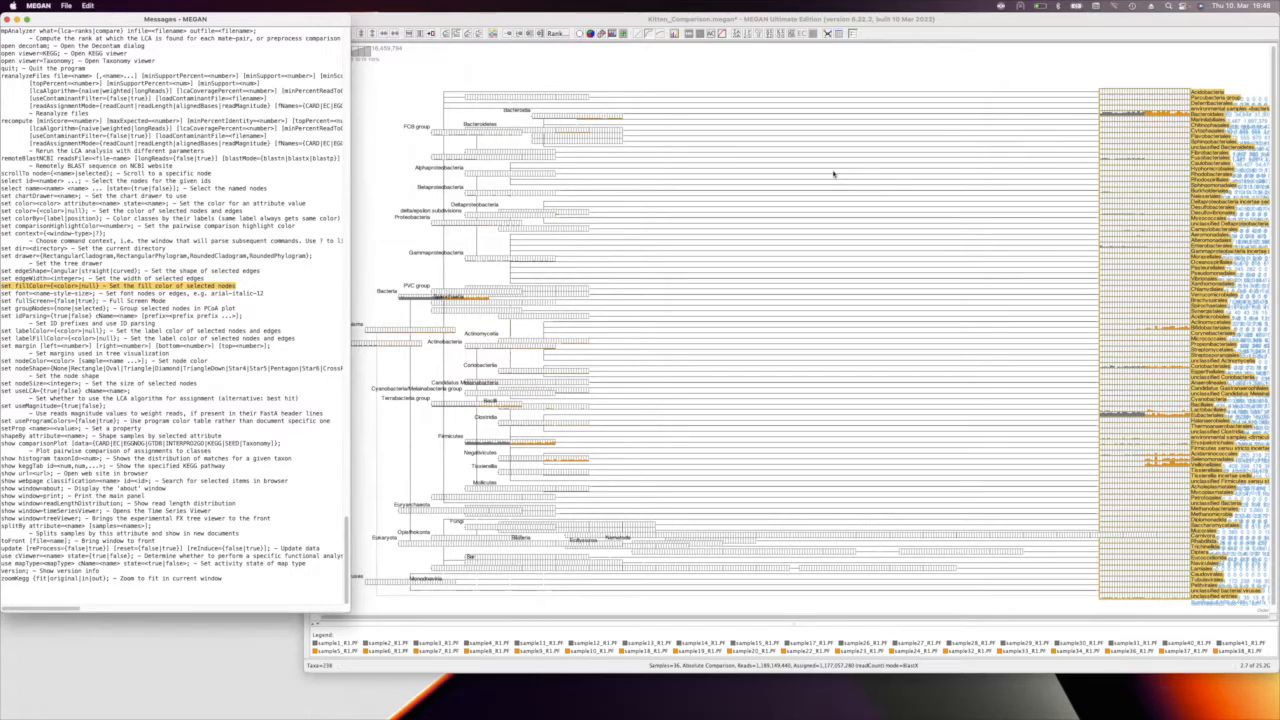
pyautogui.hotkey('ctrl', 'Up')
pyautogui.moveTo(672, 18)
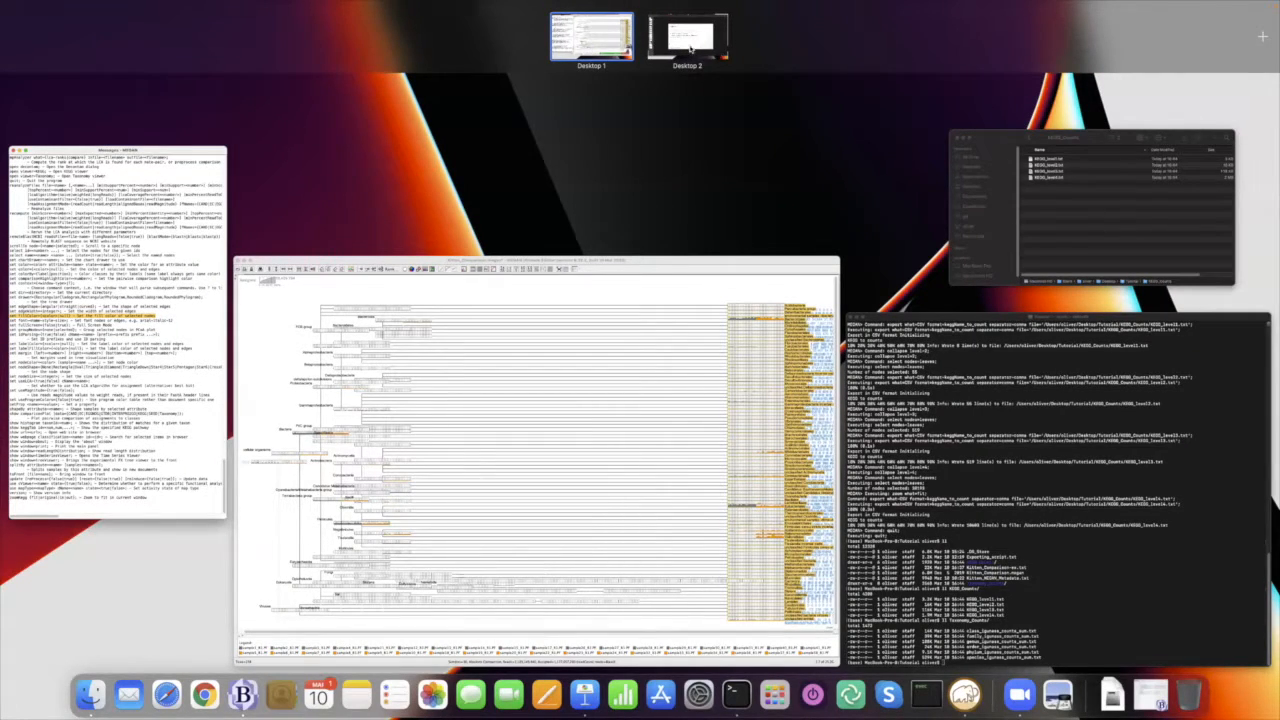
pyautogui.hotkey('ctrl', 'Up')
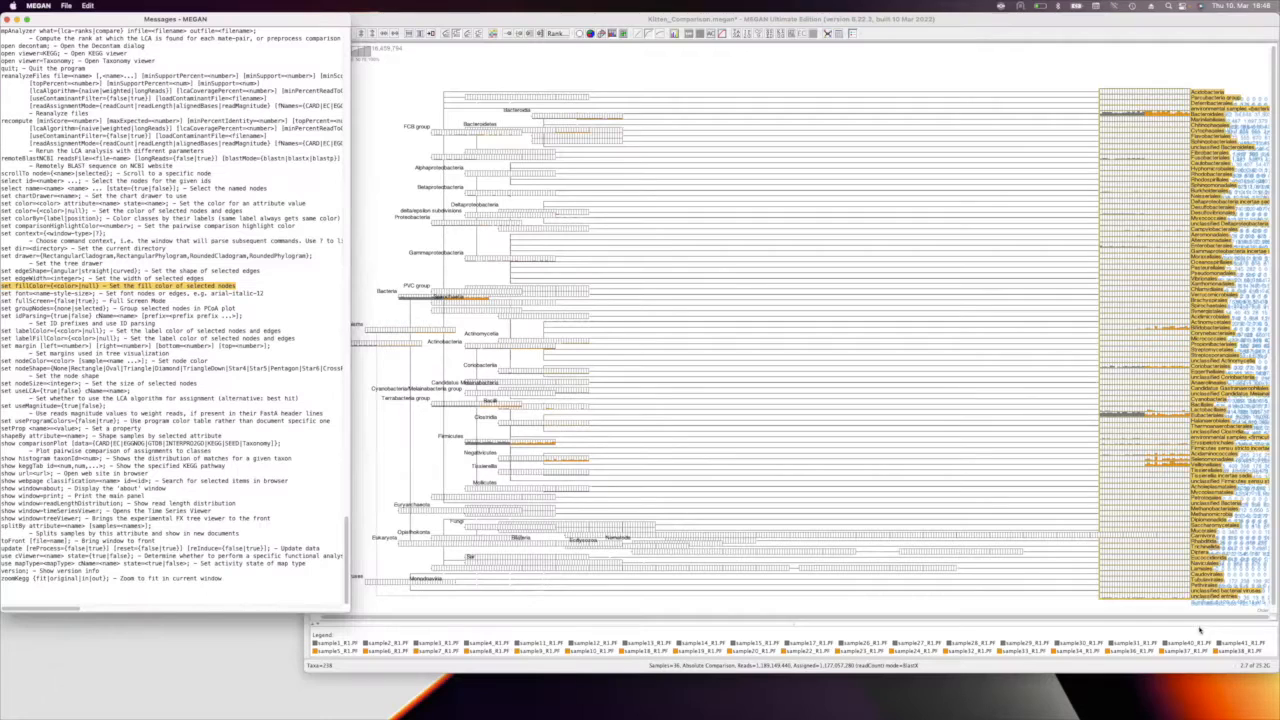